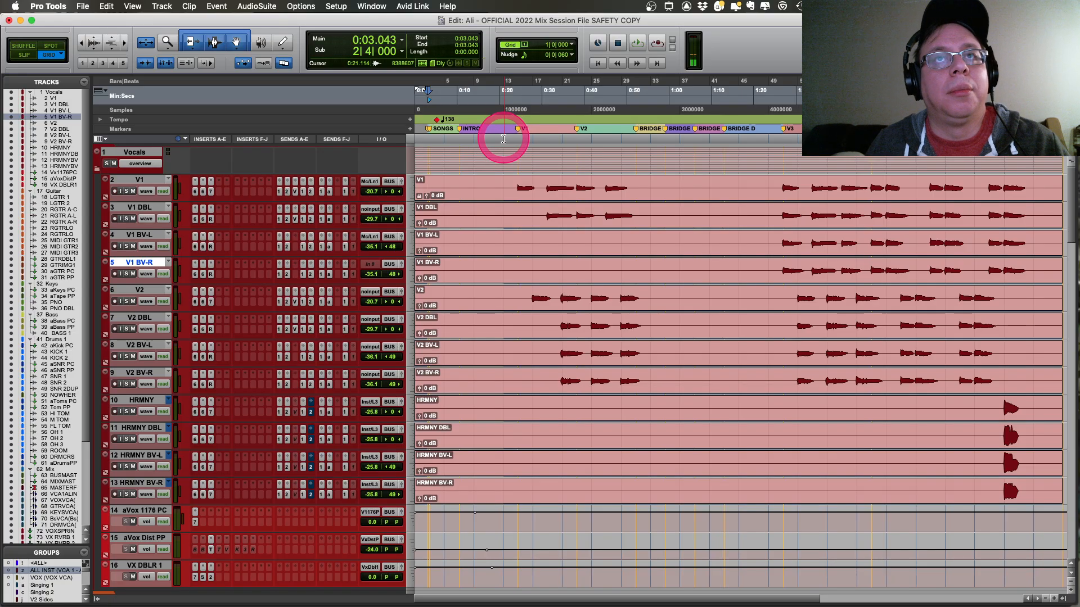
Step: Highlight the empty passages on the V1 double and BV tracks from bar 15 and the V2 double and BV tracks from bar 17
drag(499, 185, 1059, 489)
key(t)
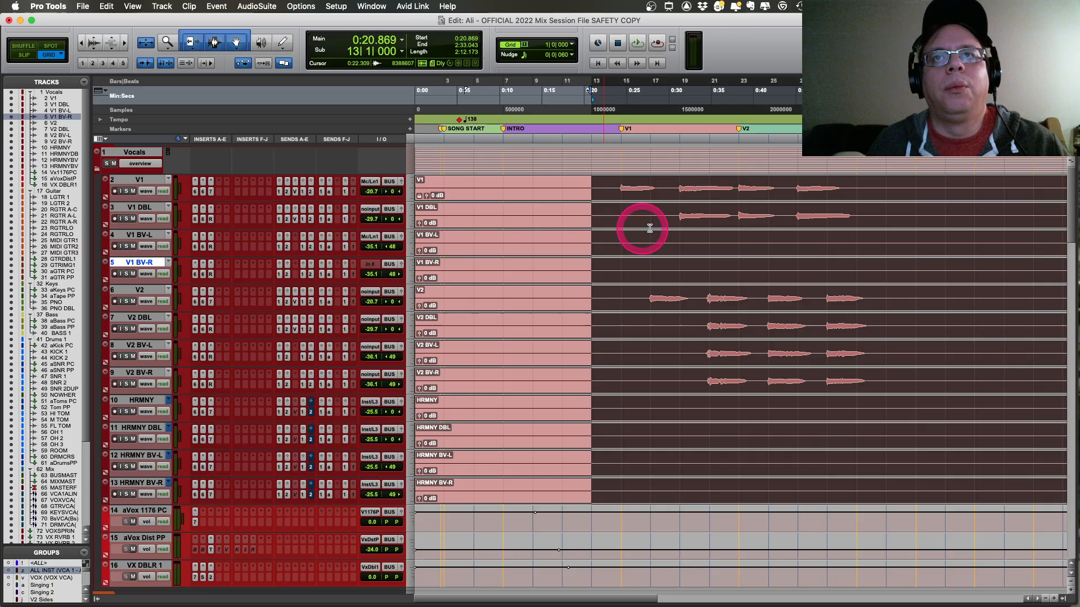
click(628, 211)
drag(624, 212, 646, 260)
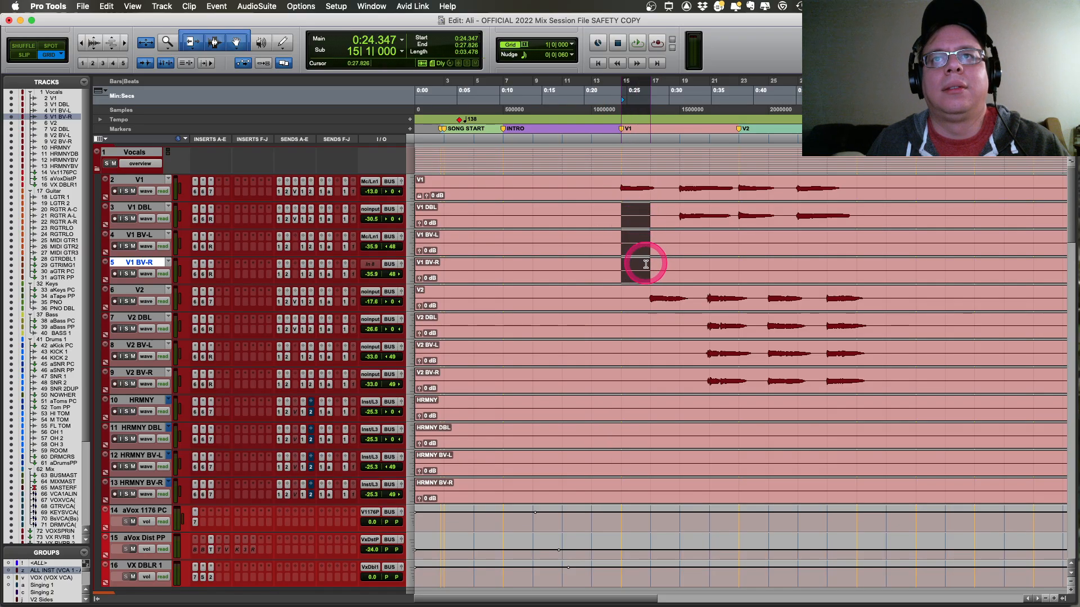
drag(646, 315, 678, 382)
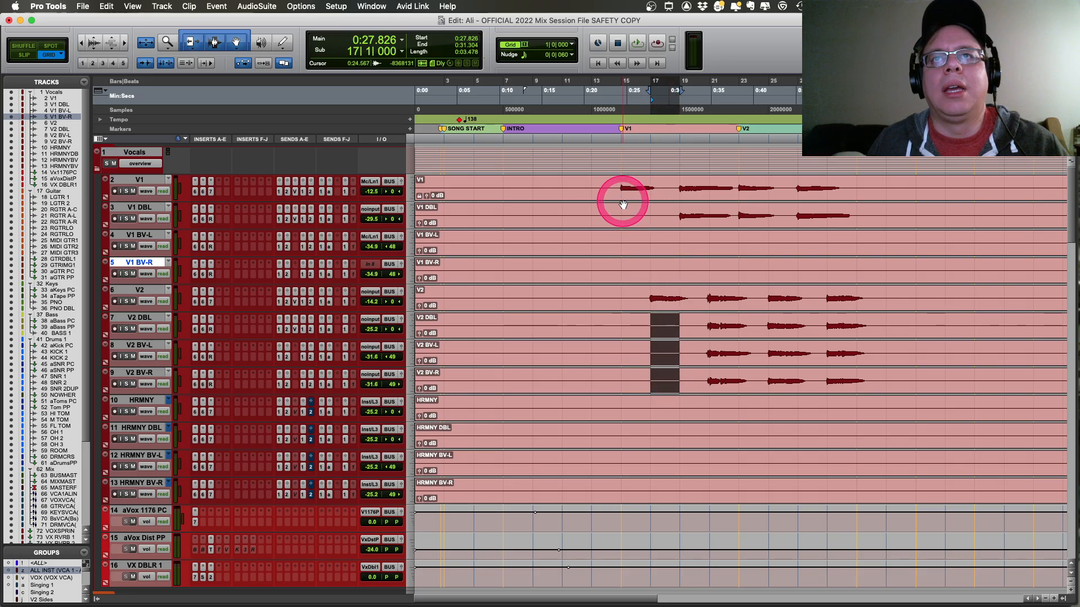
Step: Zoom in on verse 1 from bar 15 across tracks V1 through V2 BV-R to examine the vocal entries
drag(622, 208, 887, 381)
key(t)
scroll(780, 273, right, 5)
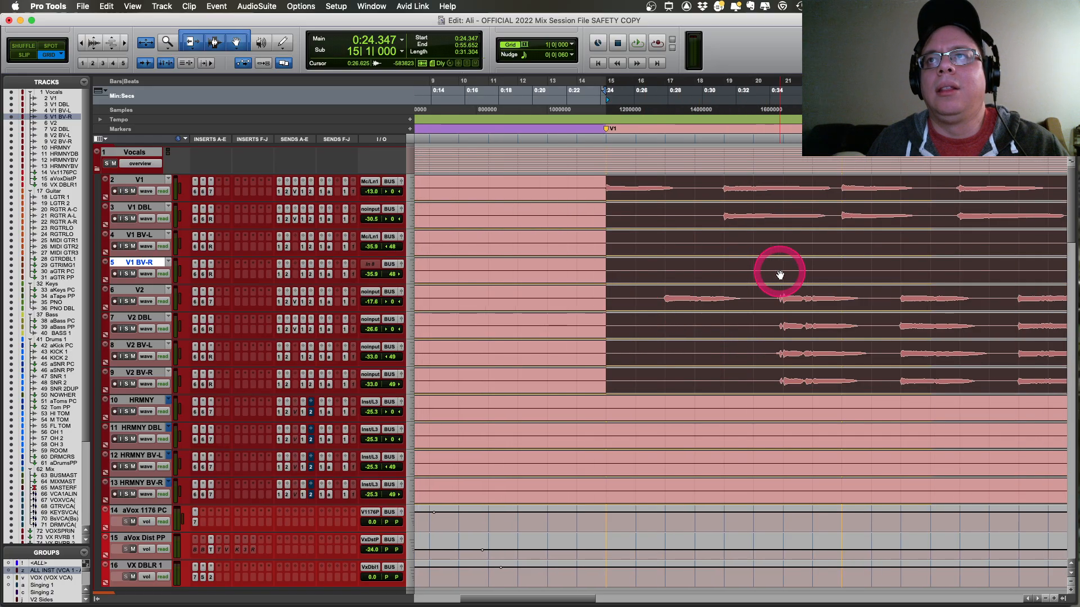
click(609, 193)
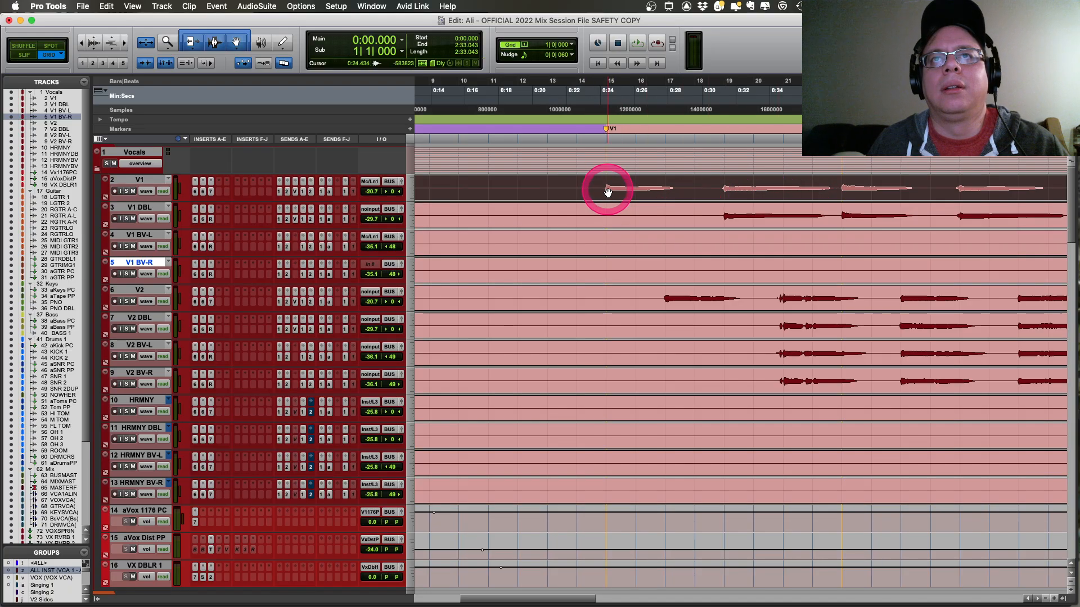
Step: Play the vocals from bar 15 and highlight the V1 to V2 handover at bar 17
drag(602, 184, 842, 295)
click(604, 187)
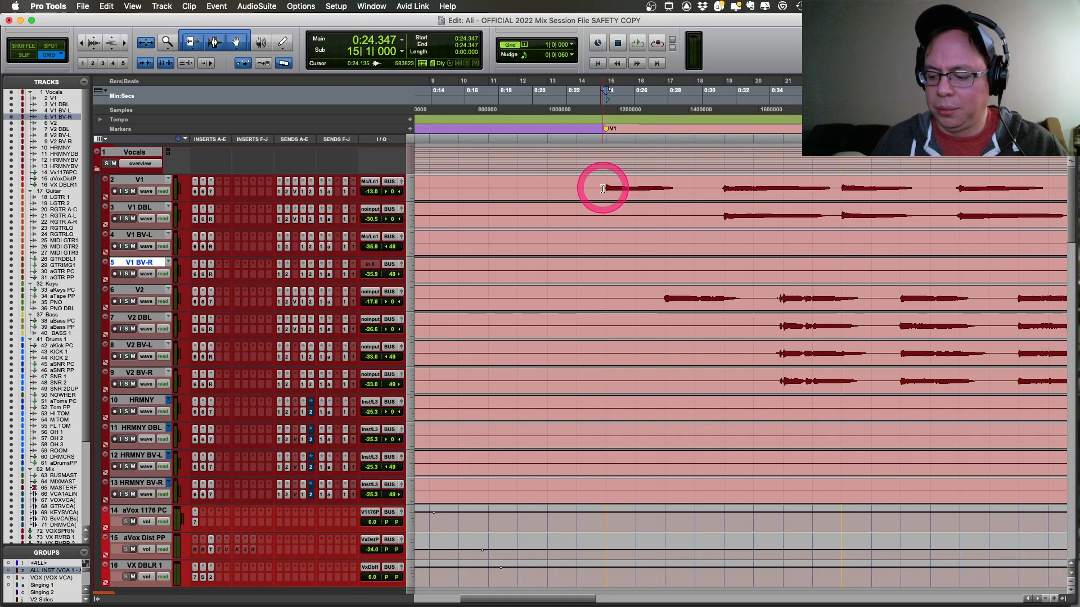
key(space)
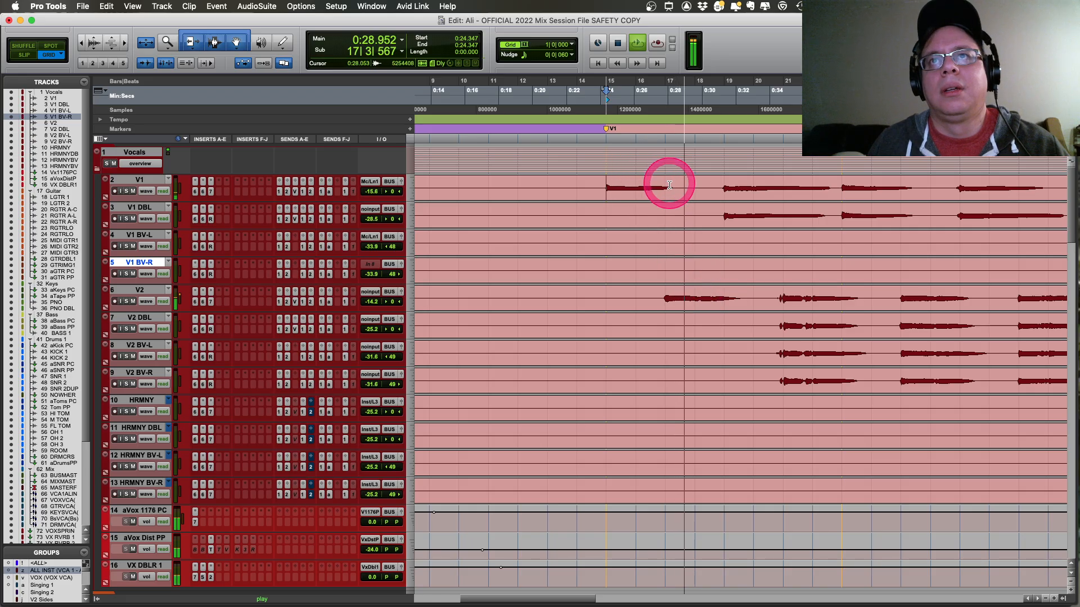
drag(668, 187, 685, 320)
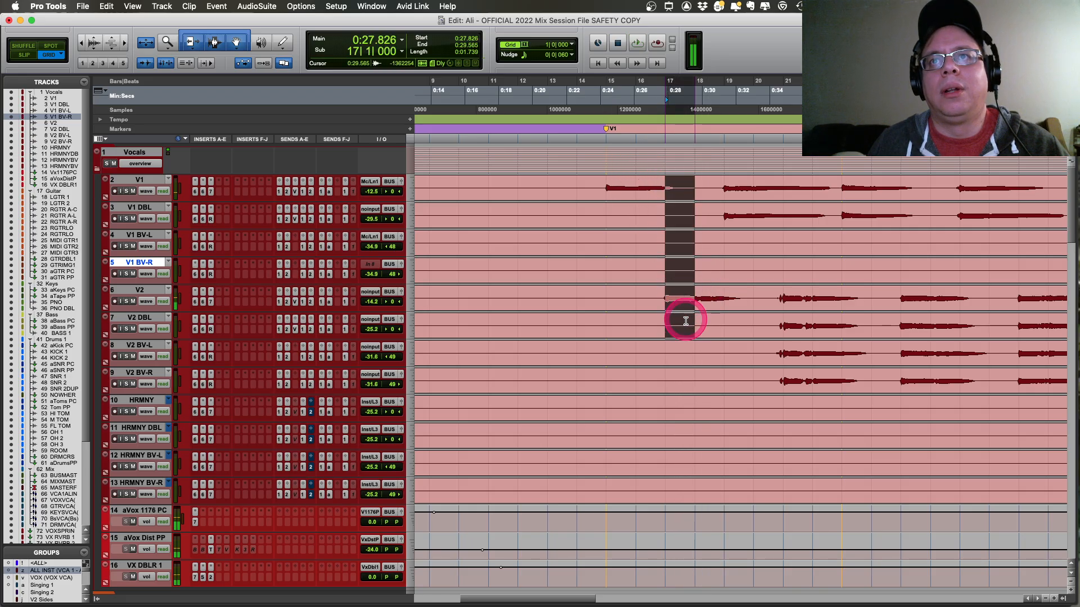
click(674, 295)
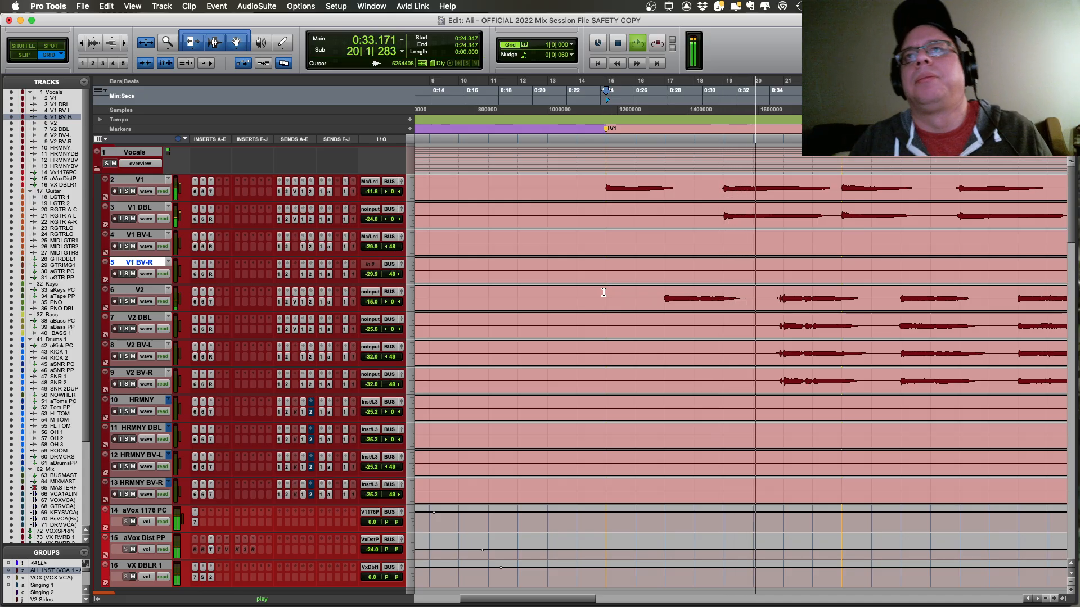
Step: Play the verse from bar 19, where the V1 double enters
click(706, 174)
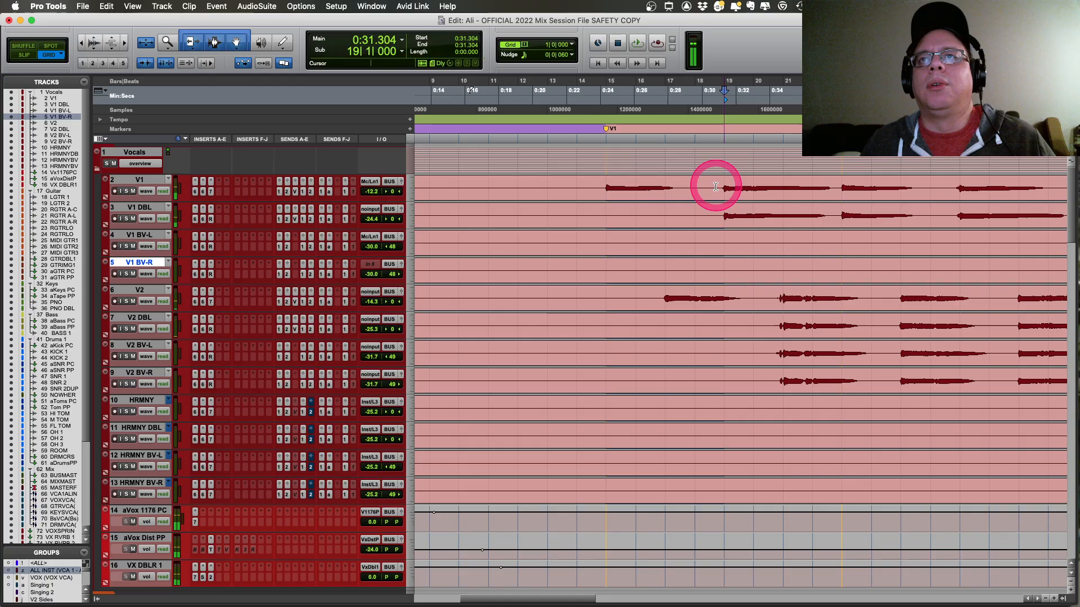
click(724, 222)
key(space)
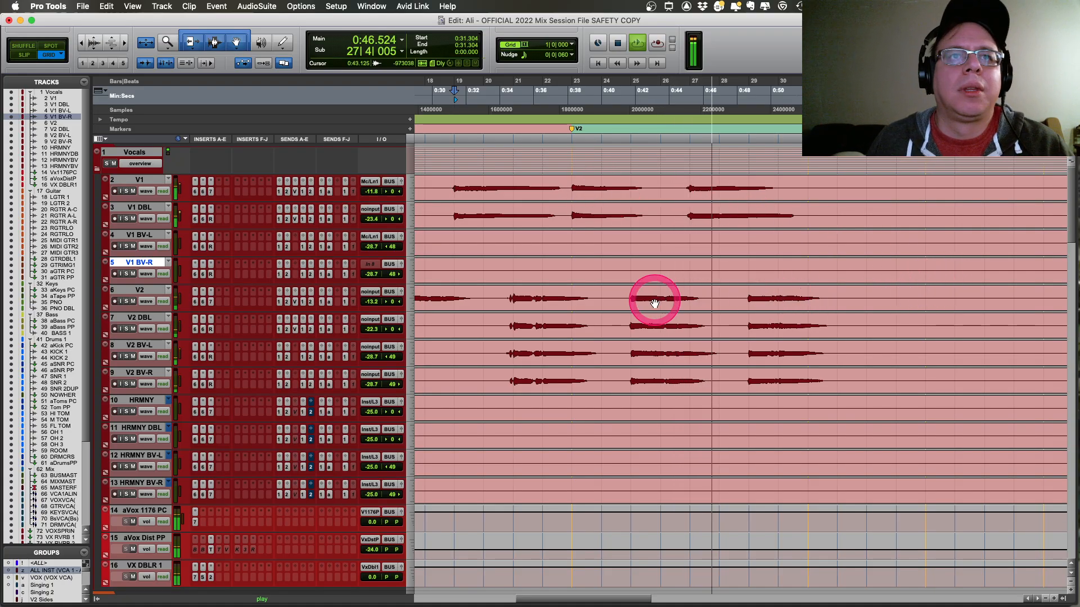
Step: Place the cursor at bar 28, switch the V1, V2 and harmony tracks to volume automation view, and stop playback
click(715, 296)
key(ctrl+minus)
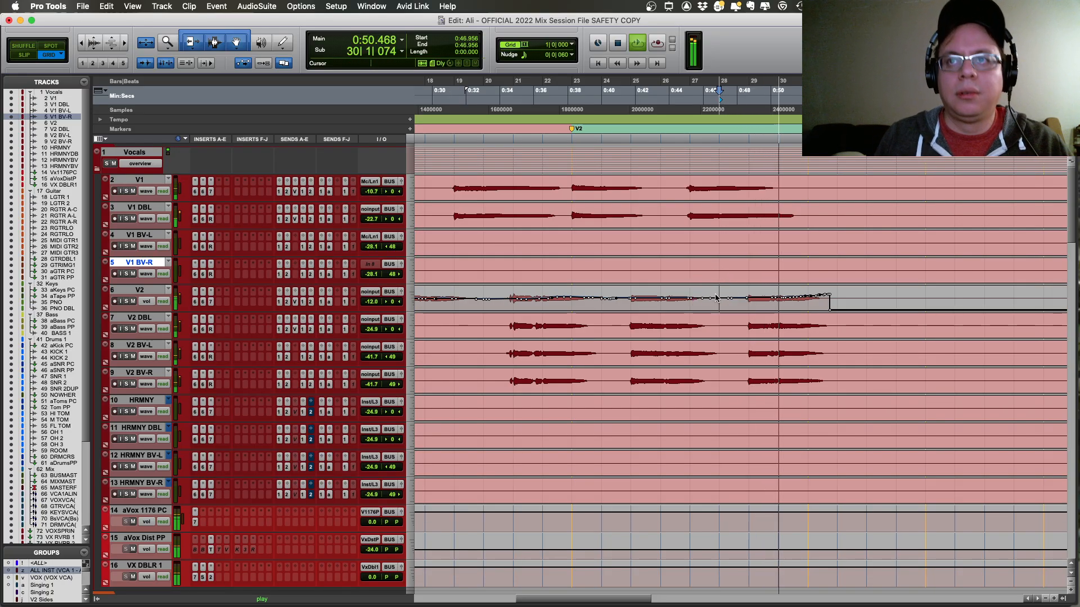
key(ctrl+alt+minus)
click(815, 360)
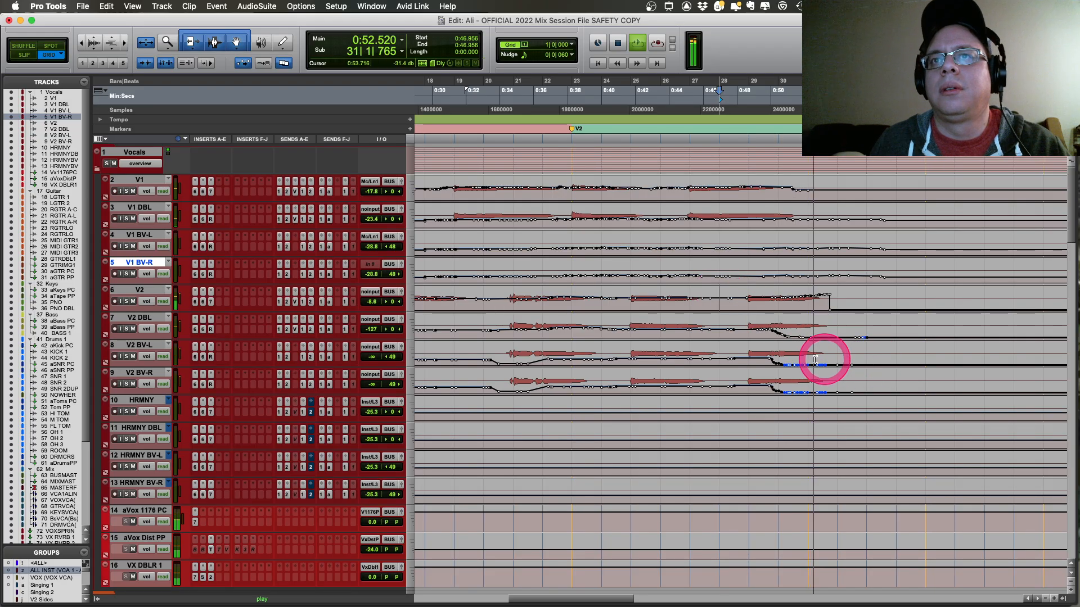
click(667, 330)
key(space)
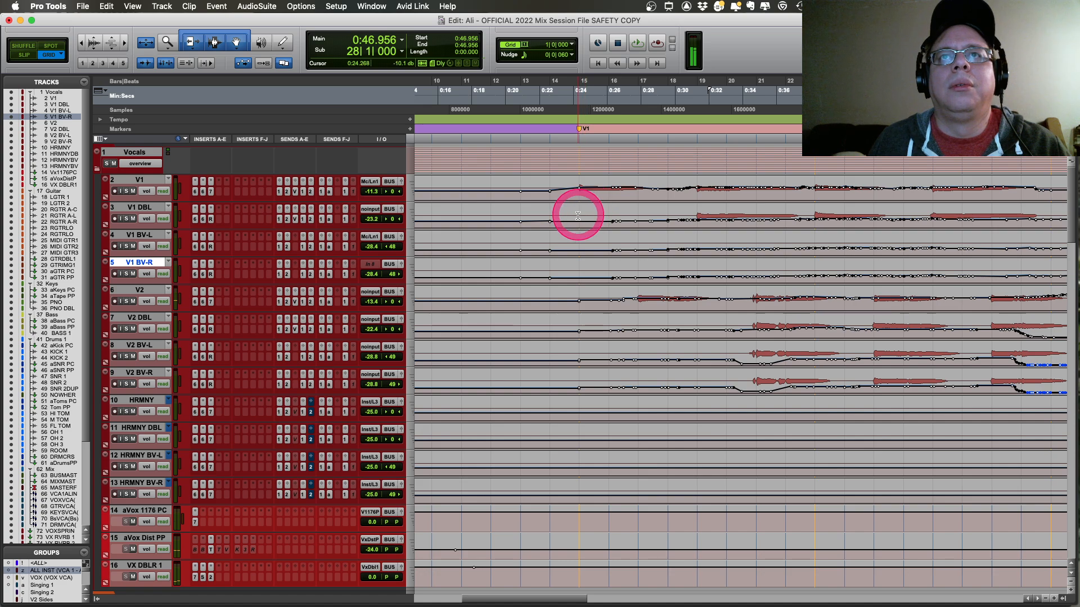
Step: Increase the height of the four HRMNY tracks until their inserts and sends are readable
click(376, 466)
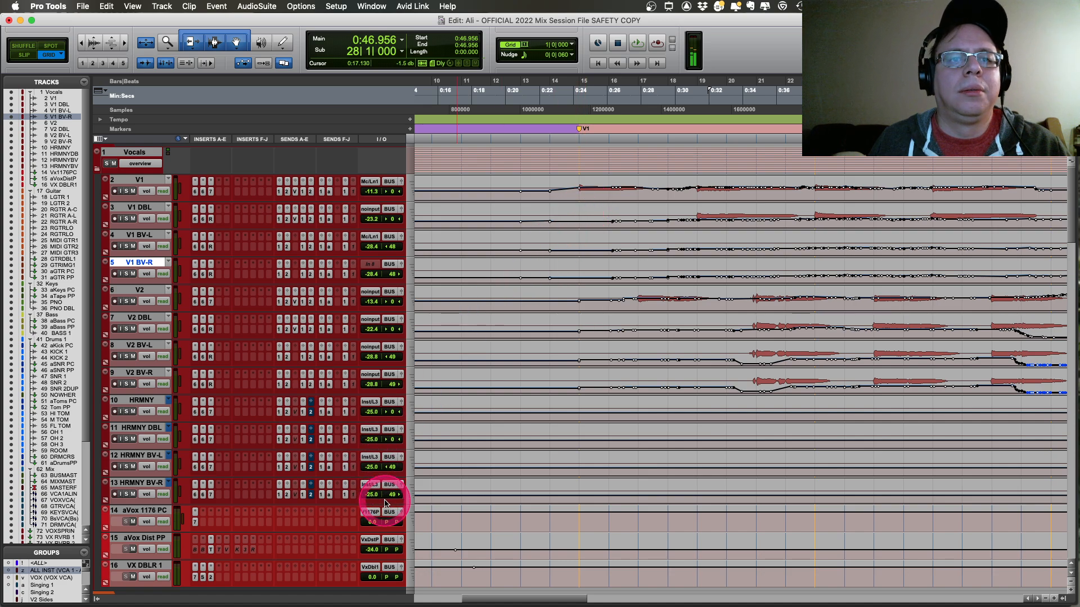
key(ctrl+Up)
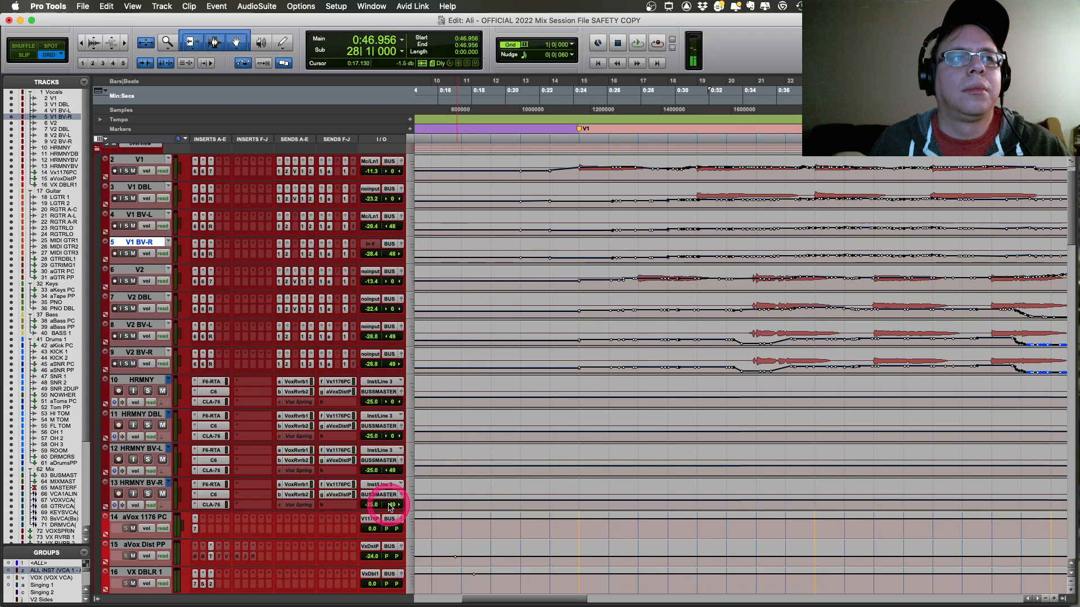
click(392, 518)
click(394, 348)
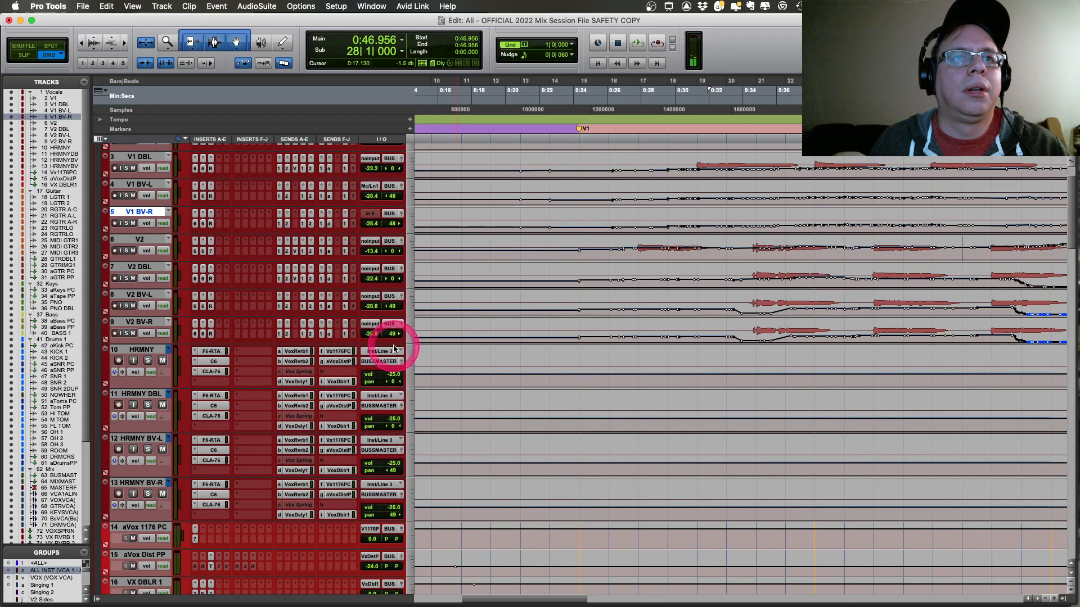
drag(393, 344, 396, 339)
Step: Activate the Singing 1 and Singing 2 groups in the Mix window and return to the Edit window
key(super+equal)
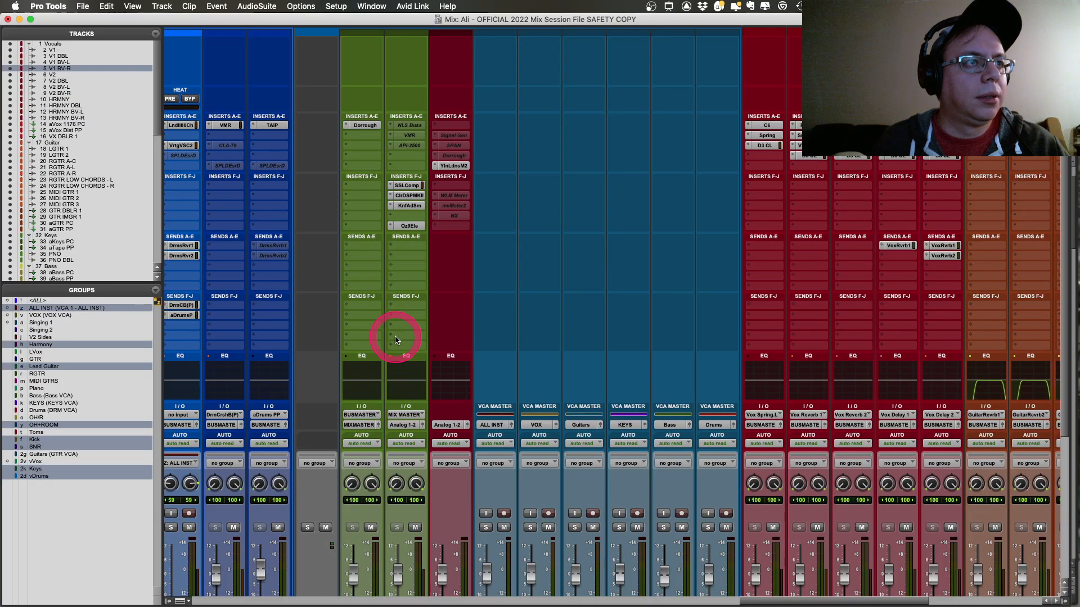
key(a)
key(c)
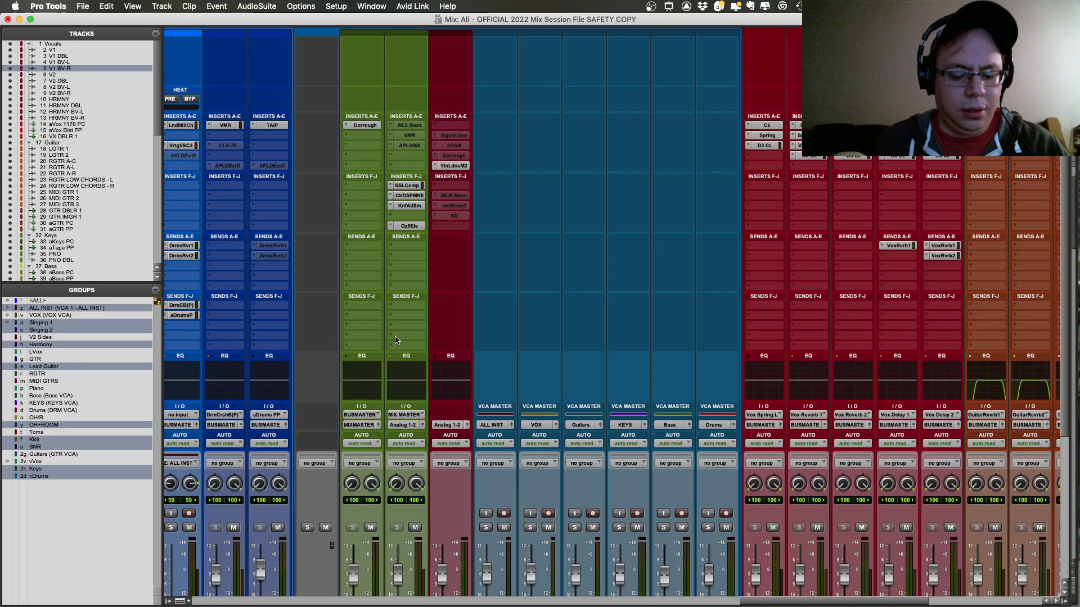
key(super+equal)
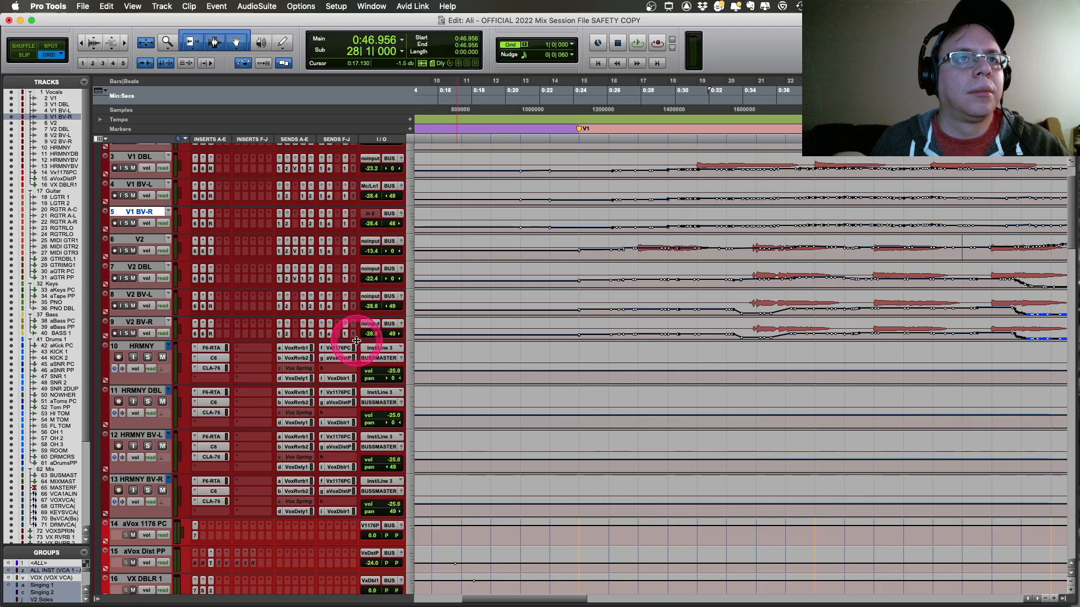
Step: Enlarge tracks V1 through HRMNY BV-R to one uniform height and bring their volume automation across the song into view
drag(356, 341, 356, 352)
scroll(622, 379, up, 3)
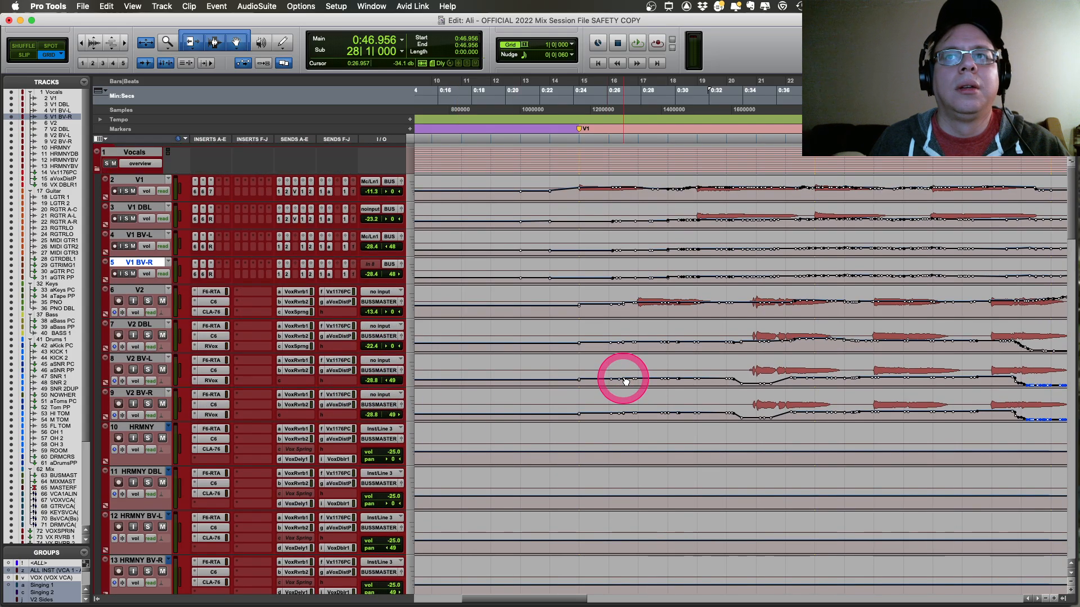
click(495, 189)
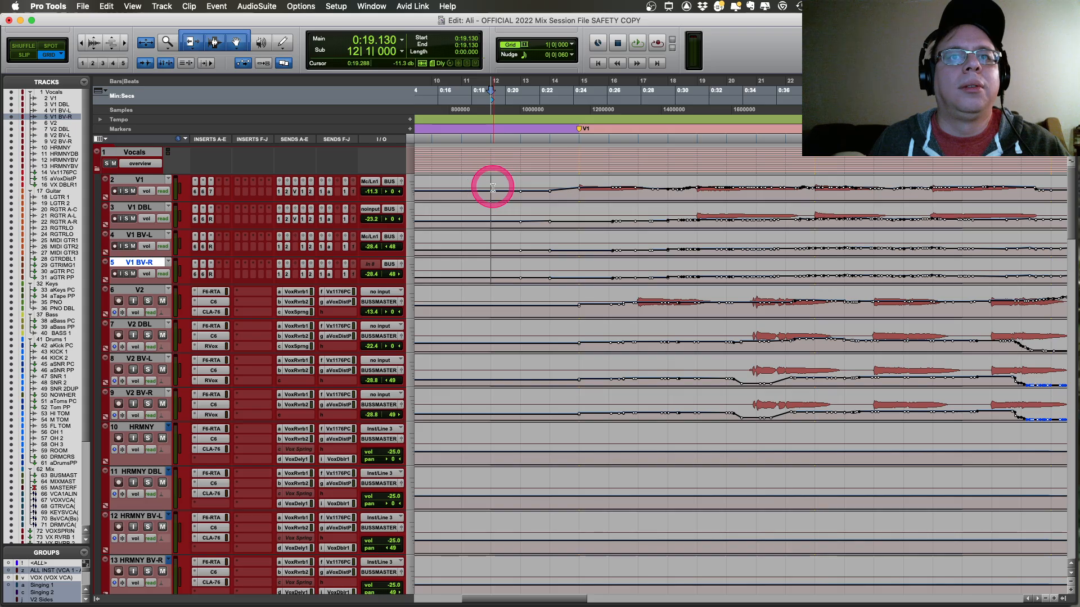
drag(482, 495, 482, 507)
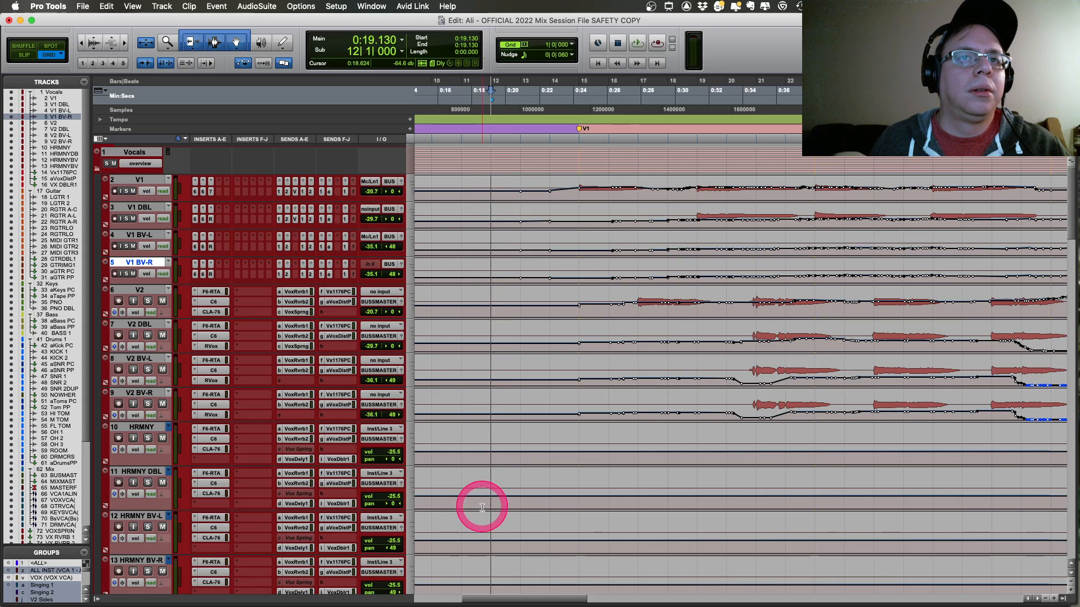
key(e)
key(e)
scroll(500, 475, right, 5)
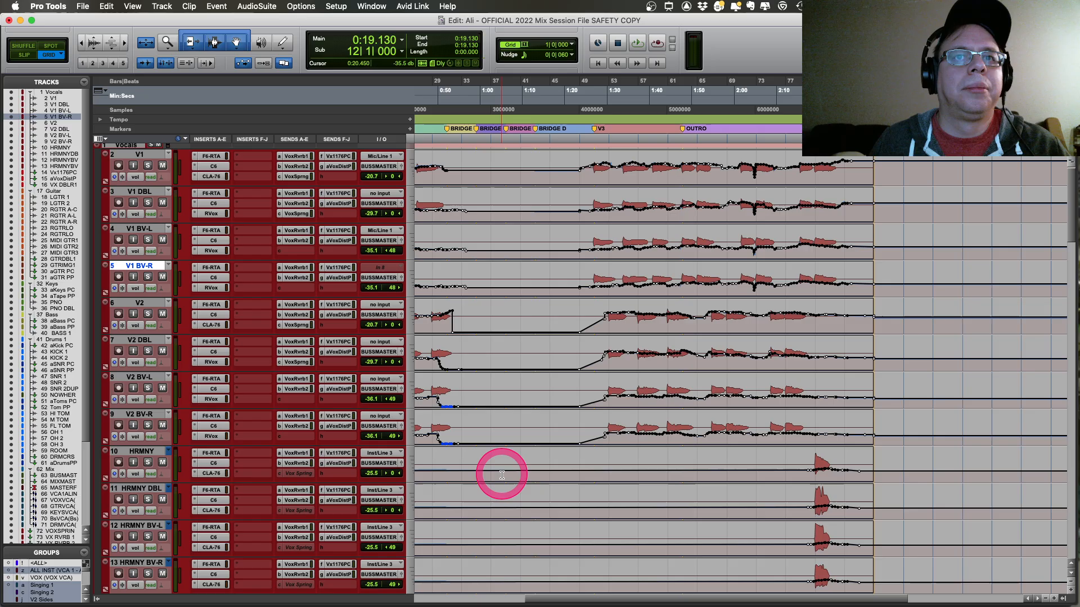
scroll(499, 475, left, 5)
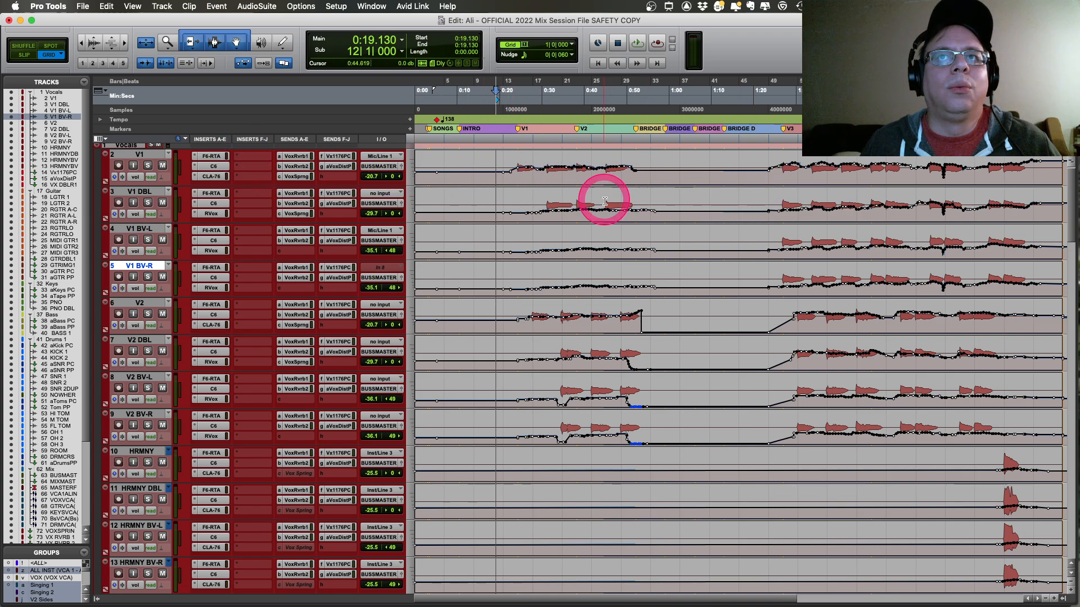
Step: Inspect the F6-RTA equalizer on the V1 track, close it, and open the track's C6 compressor
click(222, 157)
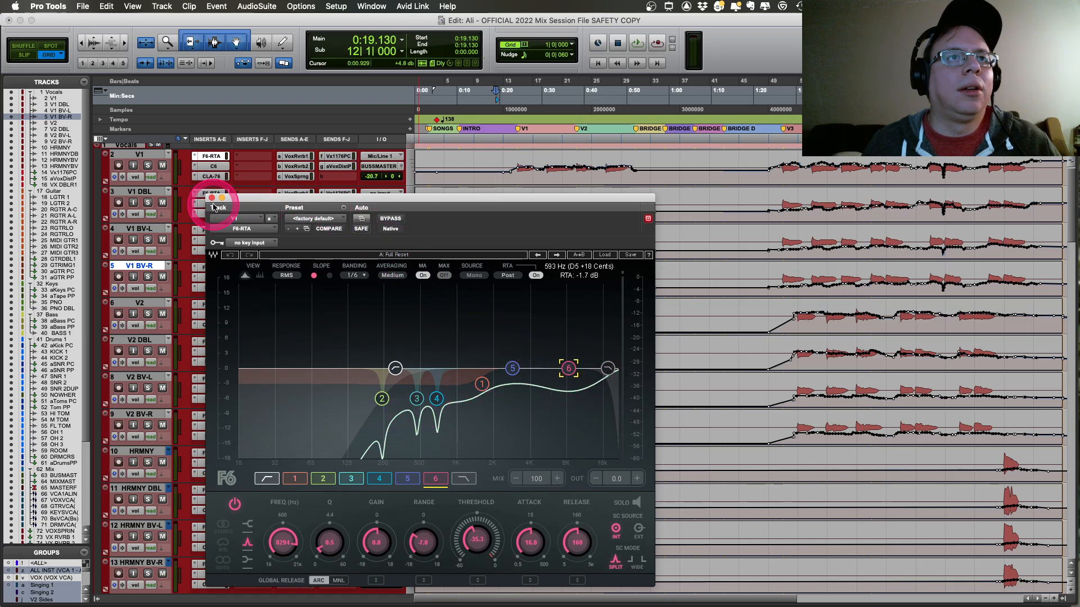
click(212, 198)
click(213, 166)
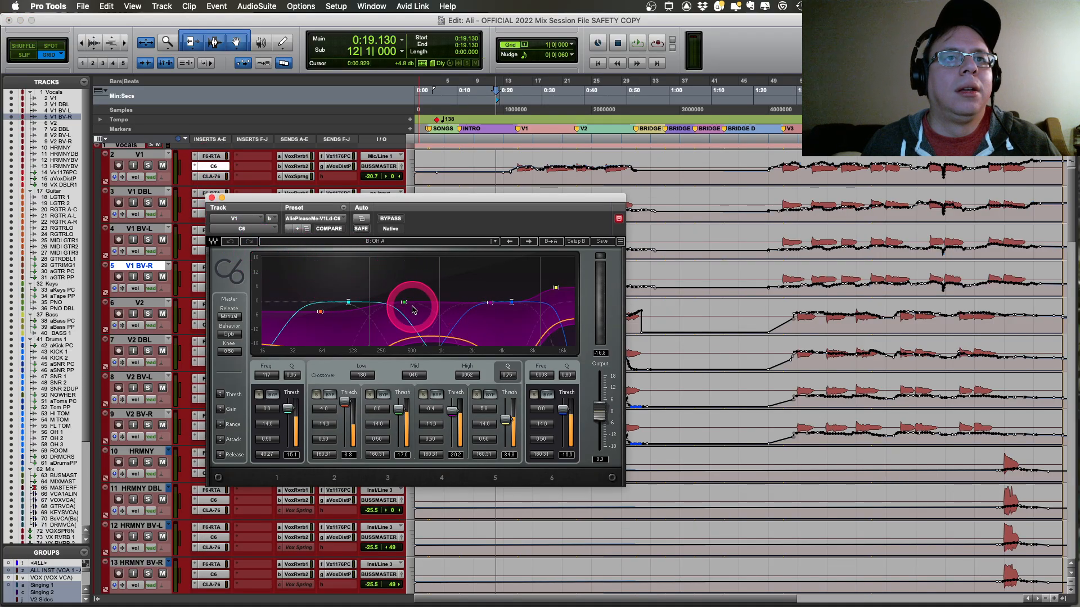
key(space)
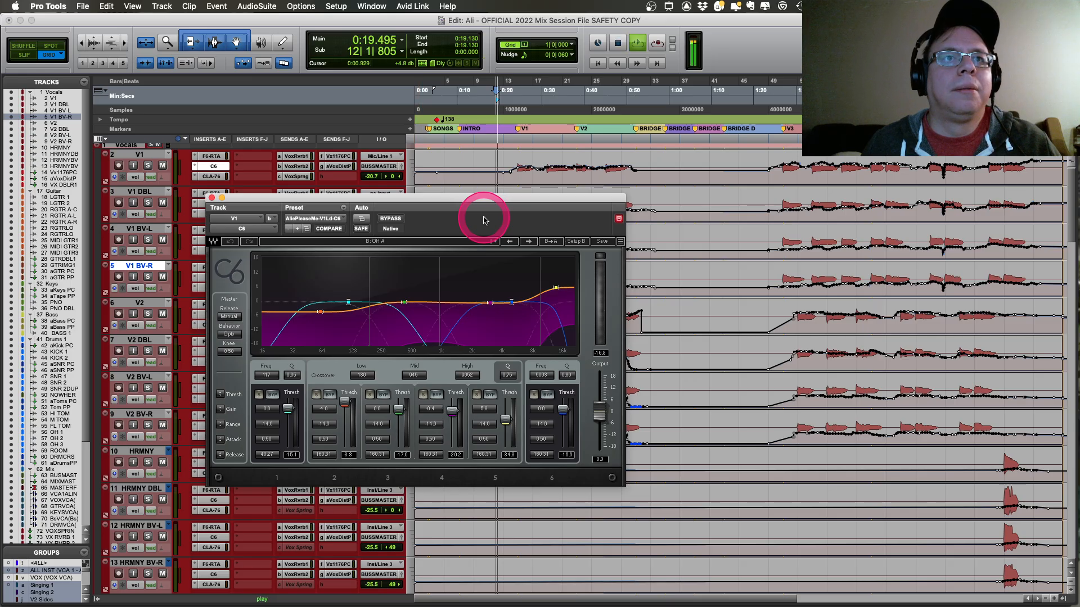
key(space)
Step: Play V1 from bar 15 while comparing the C6 bypassed and active, and close the plug-in
click(524, 152)
key(space)
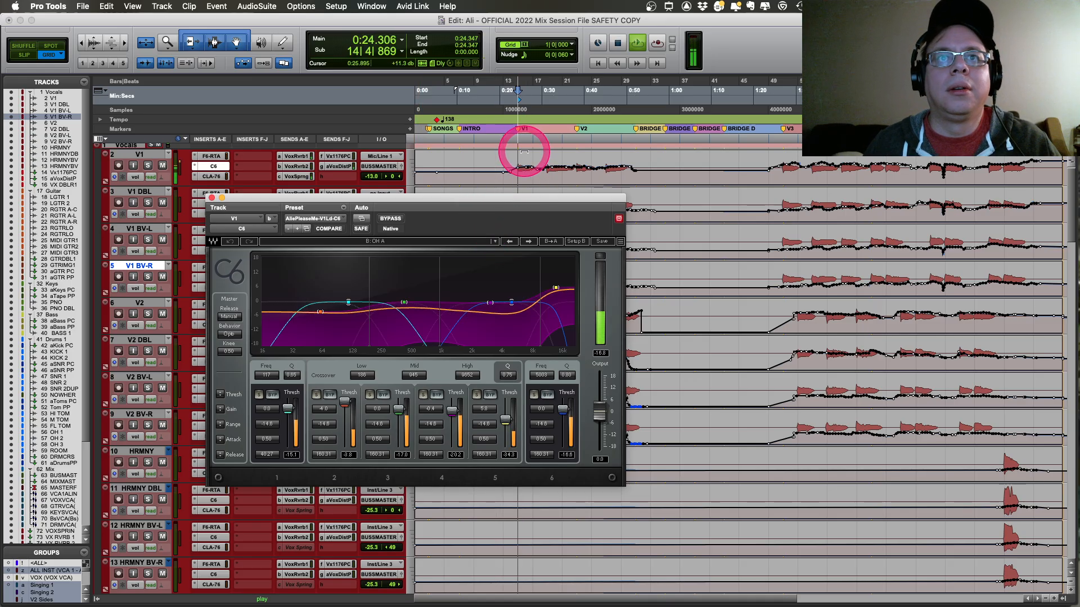
click(389, 220)
key(space)
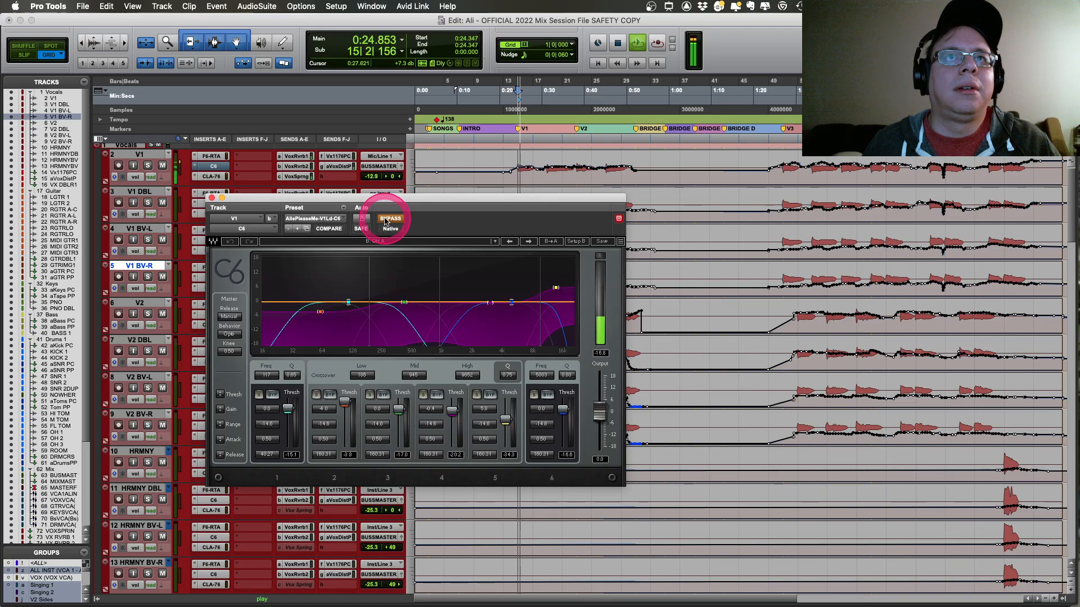
click(389, 219)
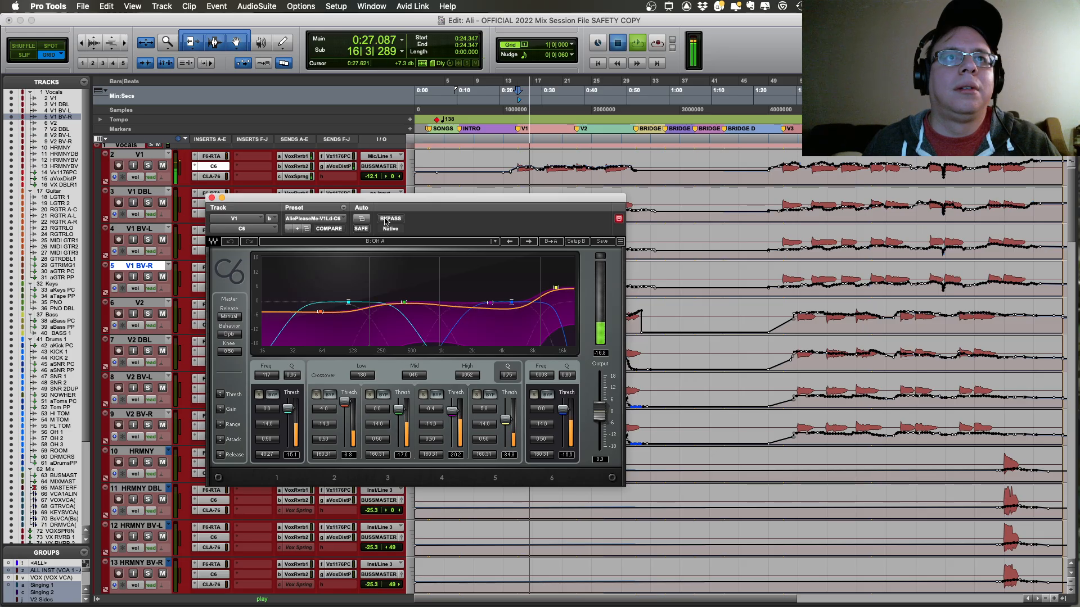
key(space)
click(209, 202)
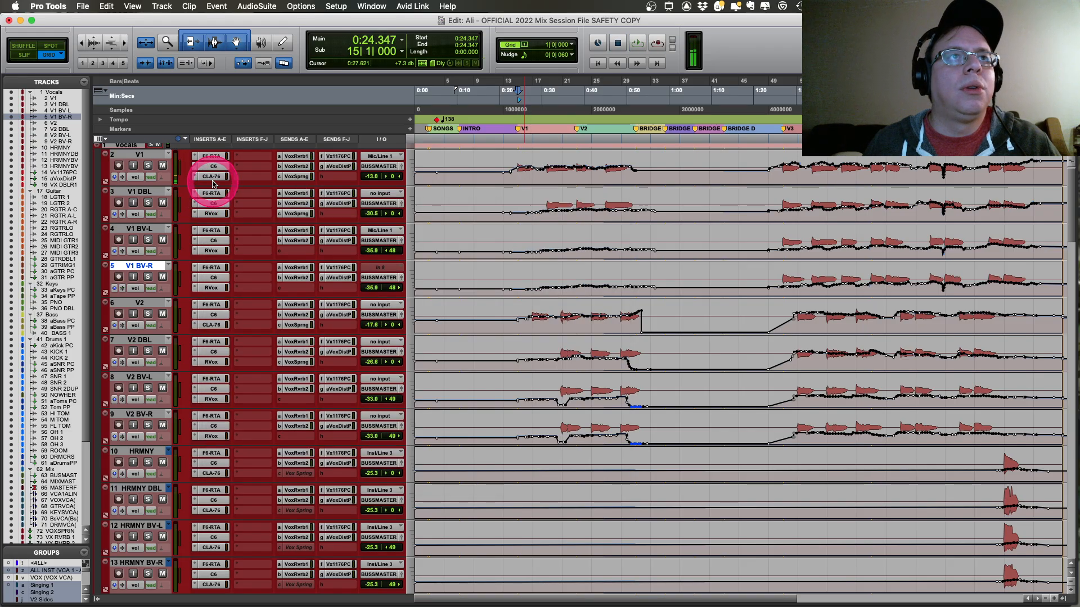
Step: View the CLA-76 compressor settings on the V1 track, close it, and play from bar 15
click(212, 177)
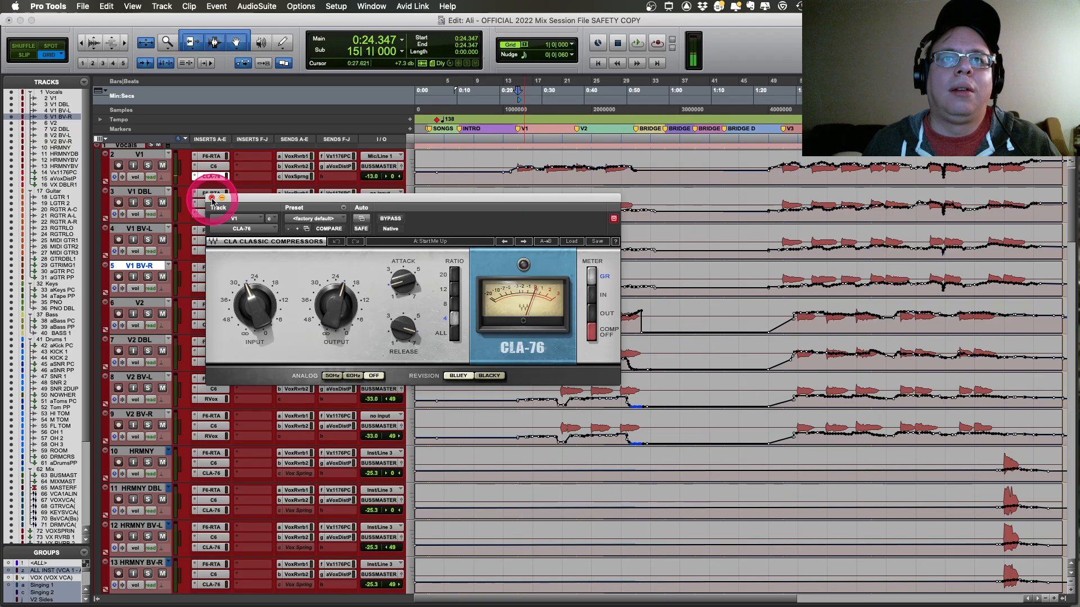
click(211, 198)
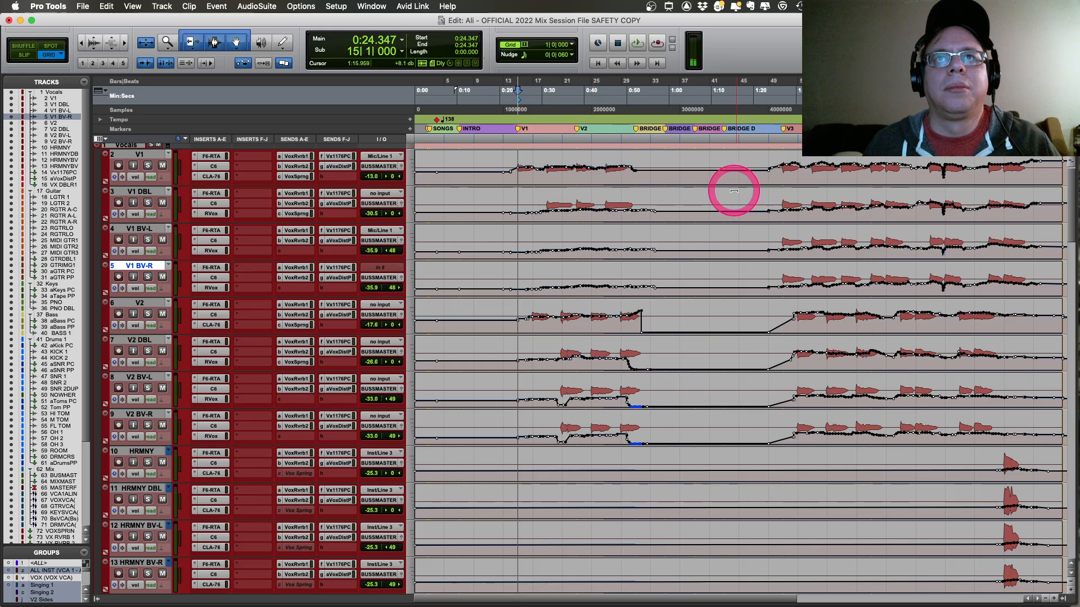
key(space)
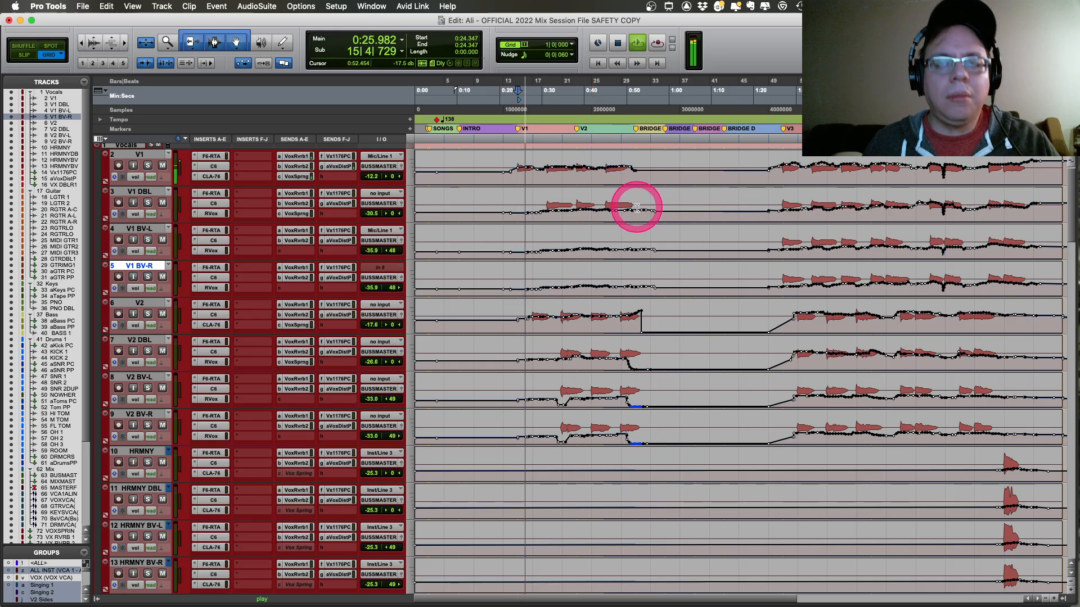
Step: Stop playback and select bars 20 to 24 across the V2, V2 DBL, V2 BV-L and V2 BV-R tracks
key(super+bracketright)
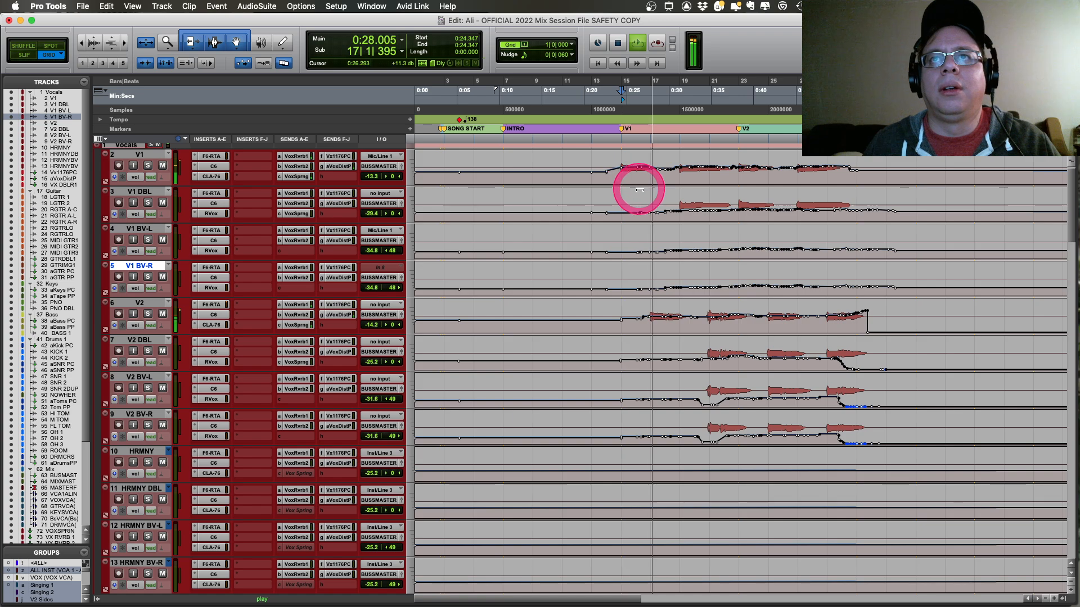
key(super+bracketright)
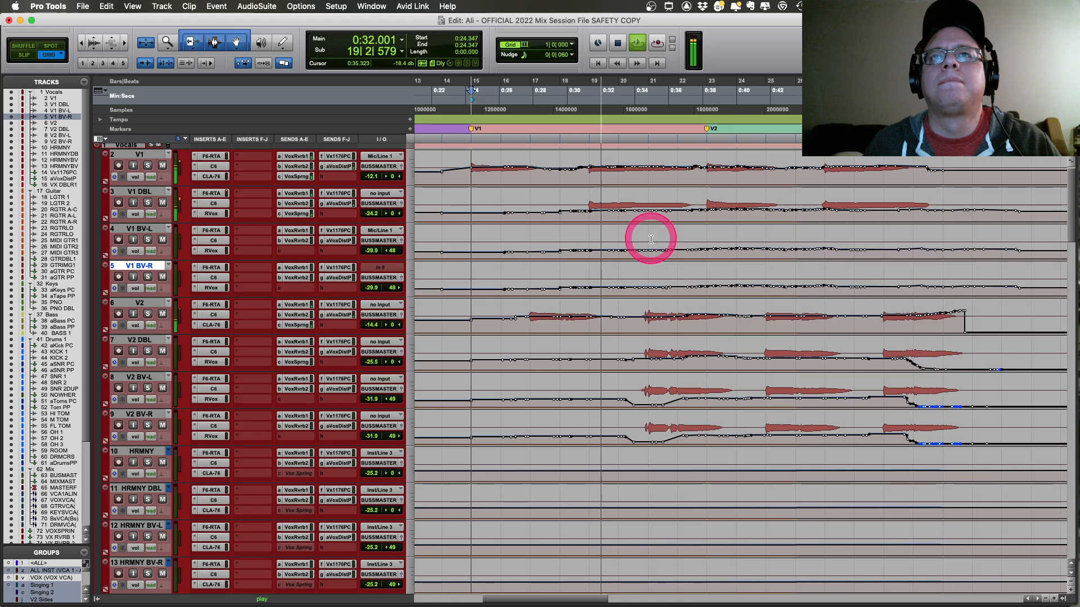
key(space)
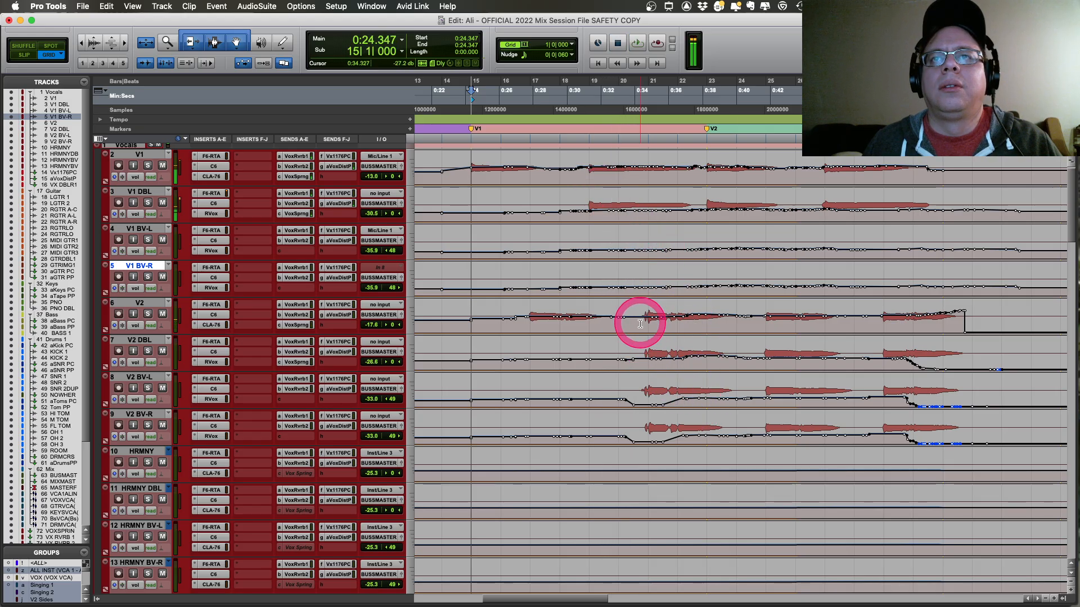
drag(651, 324, 721, 353)
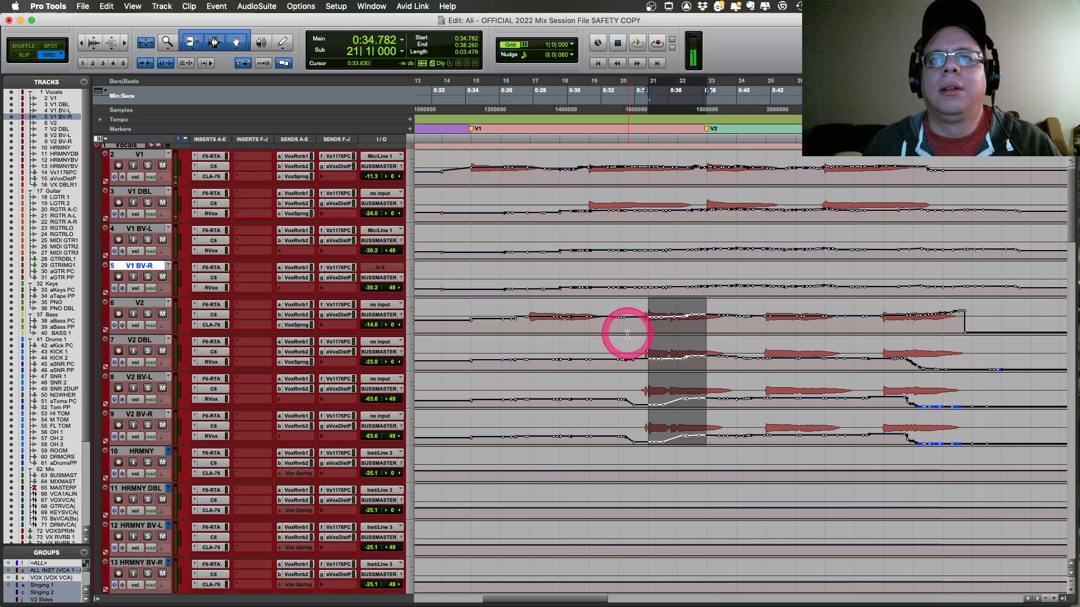
drag(617, 342, 737, 365)
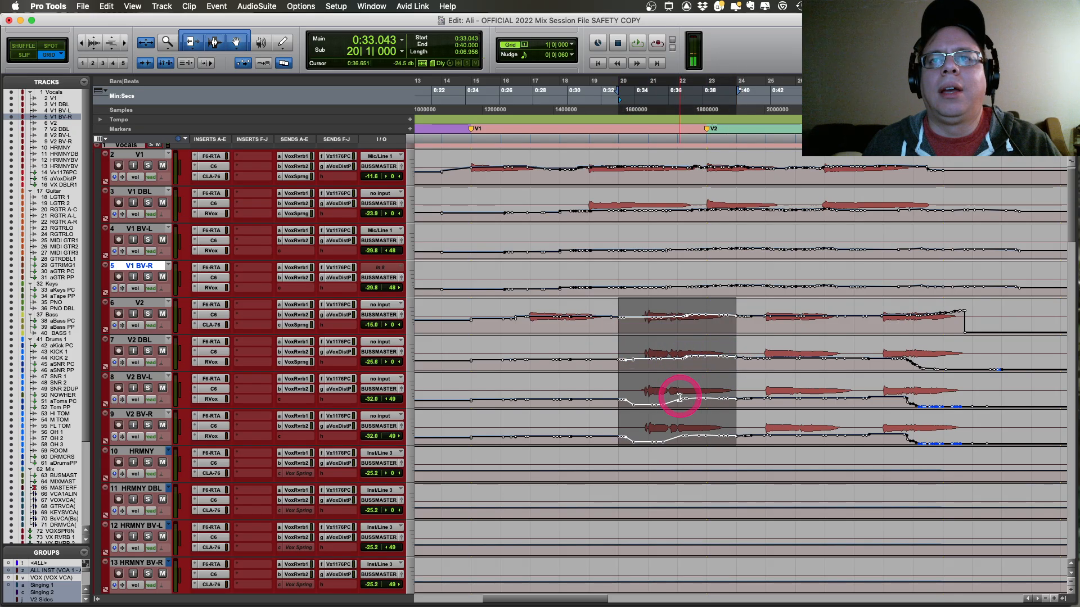
Step: Audition the V2 tracks from bar 22, and reselect bars 20 to 24 with the V2 group soloed
drag(680, 397, 728, 400)
key(space)
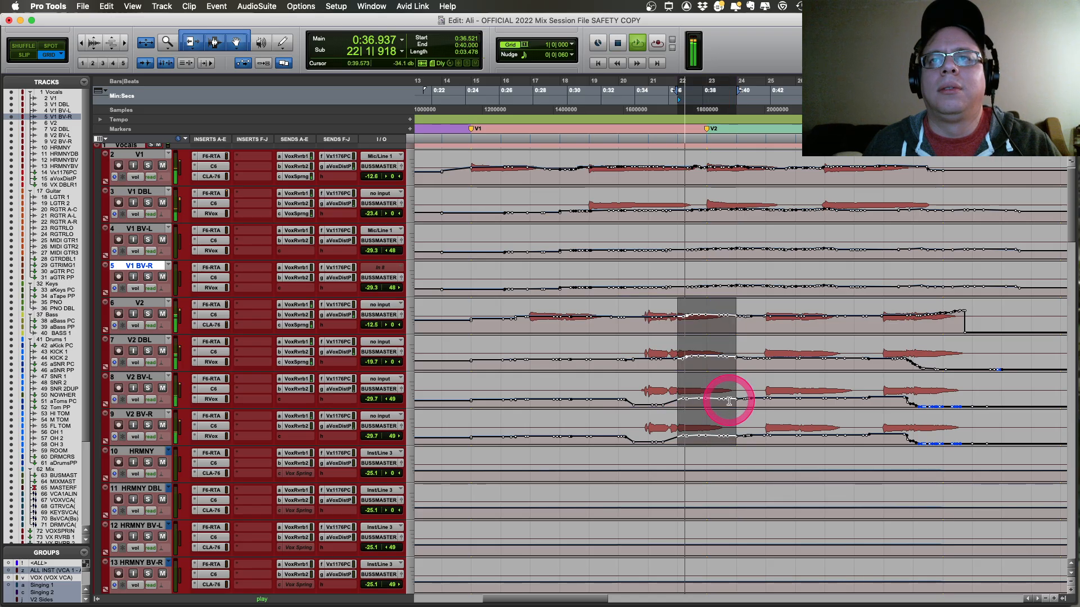
drag(618, 393, 727, 393)
key(space)
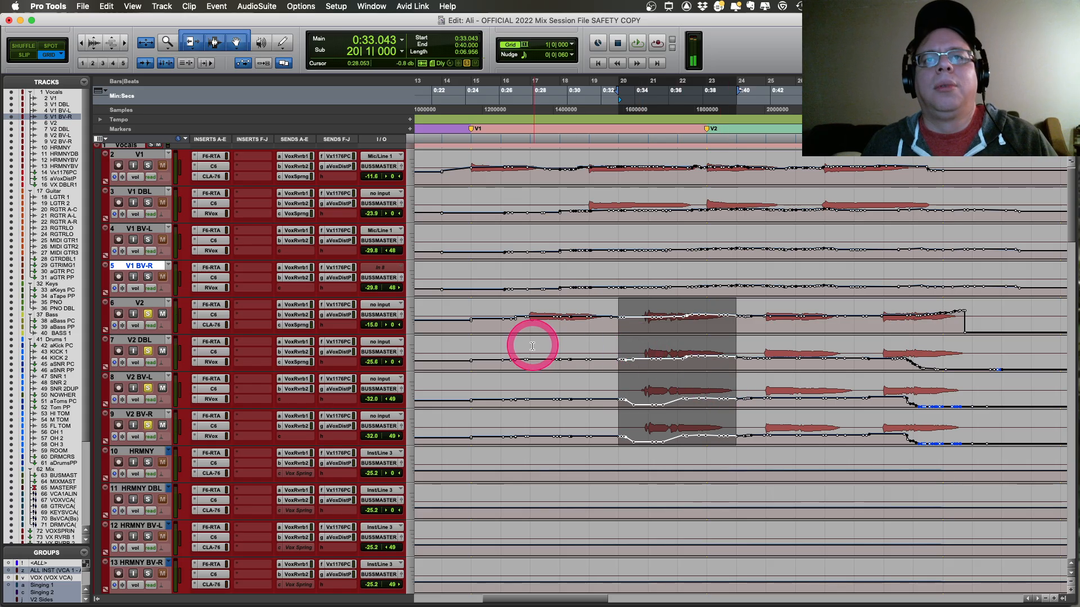
Step: Play from bar 23 with the V2 tracks soloed, and again with the V1 and V2 tracks soloed together
click(705, 182)
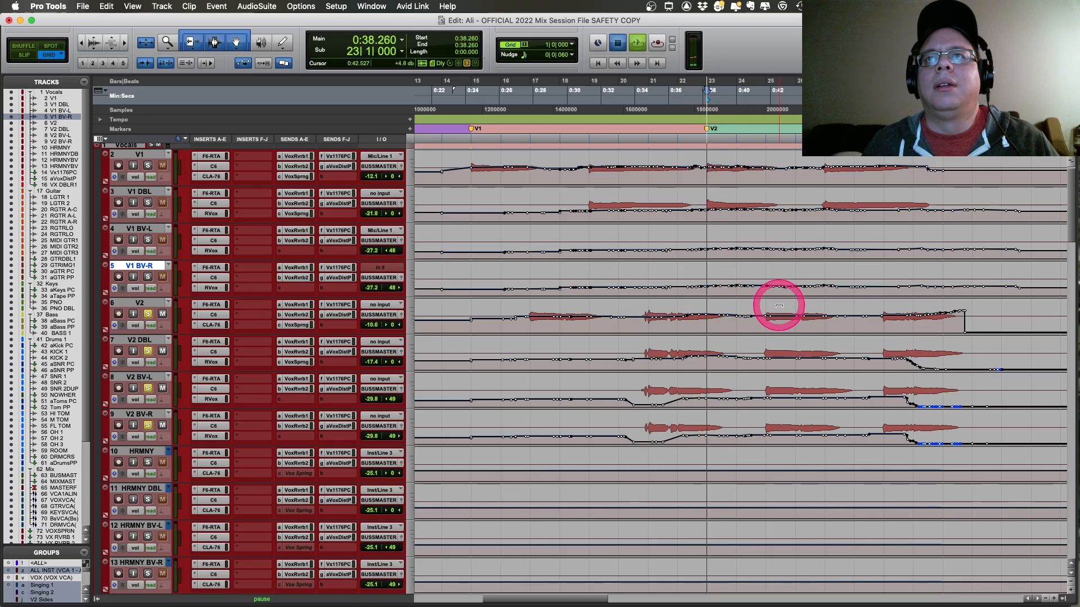
key(space)
key(space)
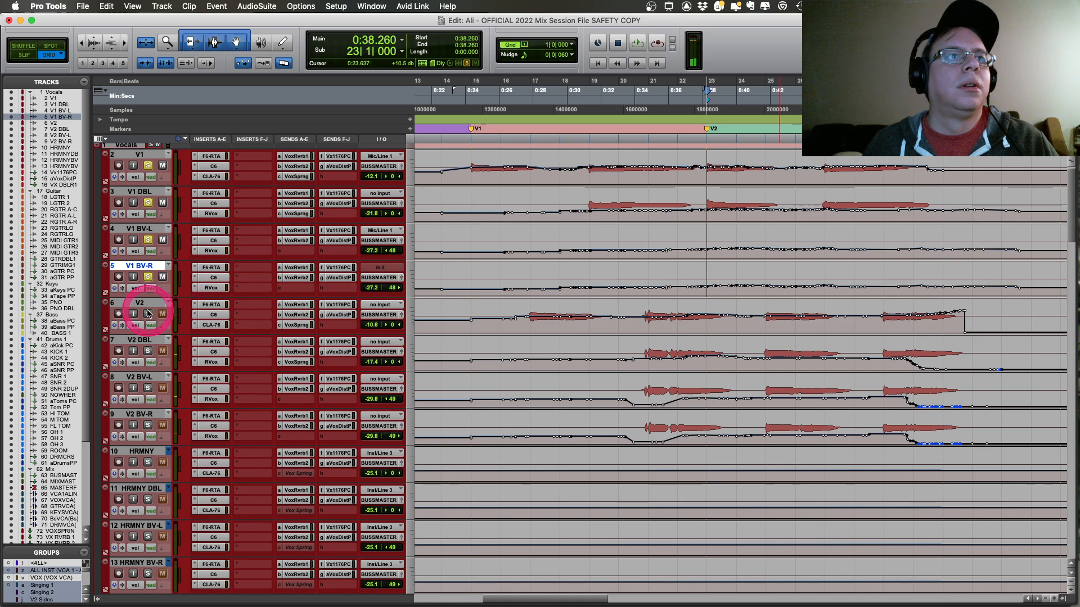
key(space)
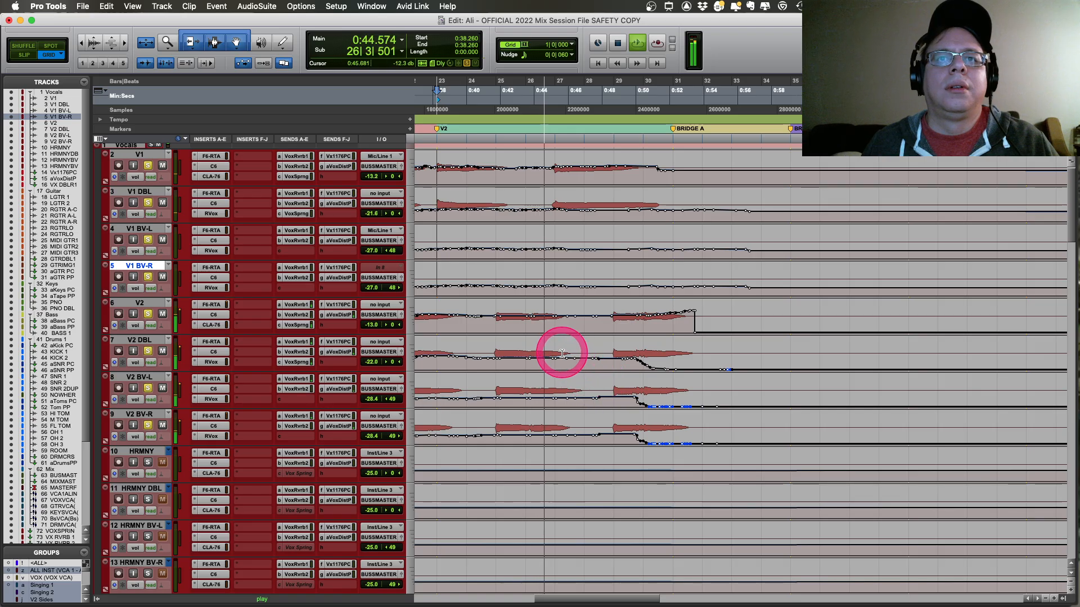
key(space)
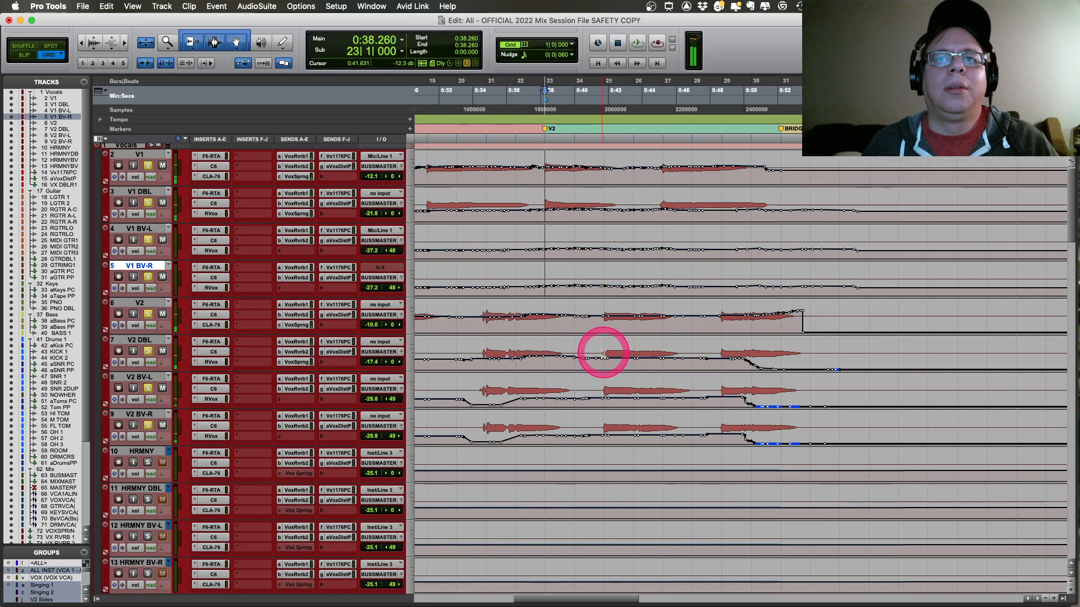
Step: Select bars 25 to 28 on the V2 tracks and play them, continuing from bar 27 before stopping
drag(624, 376, 683, 374)
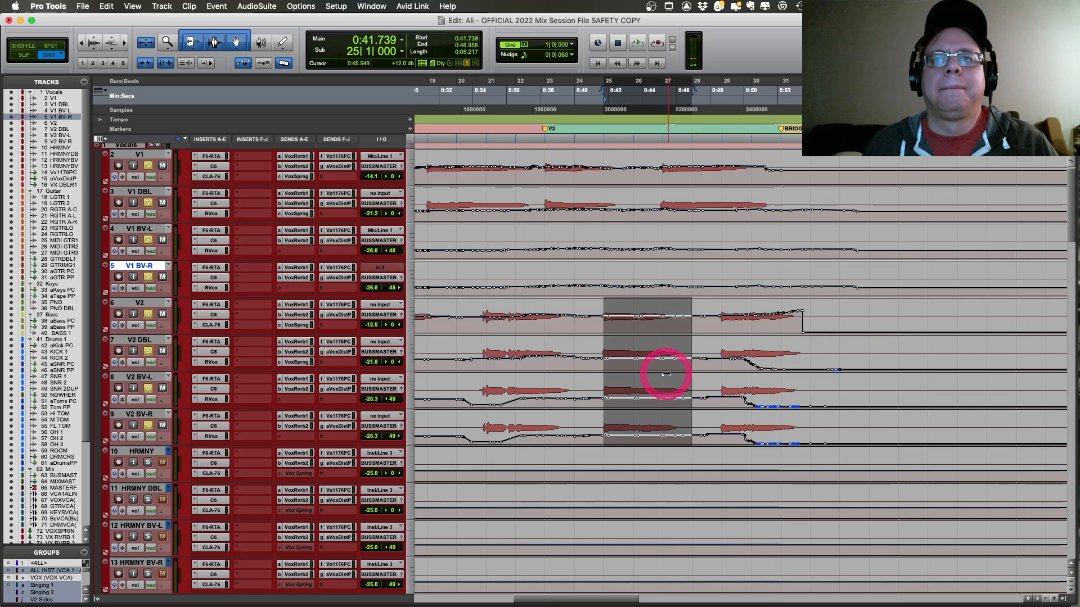
key(space)
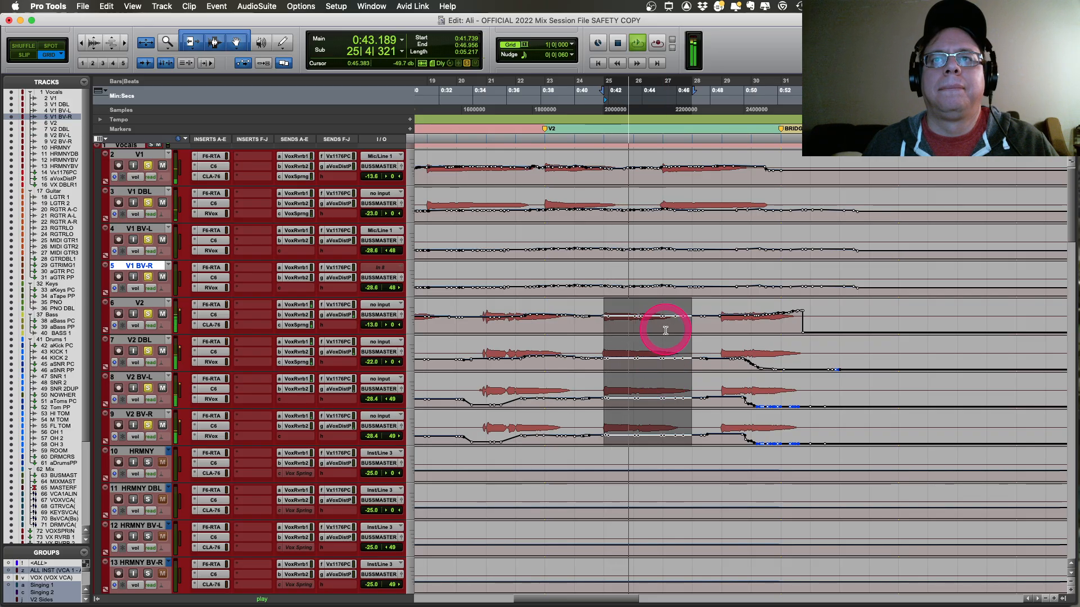
click(664, 329)
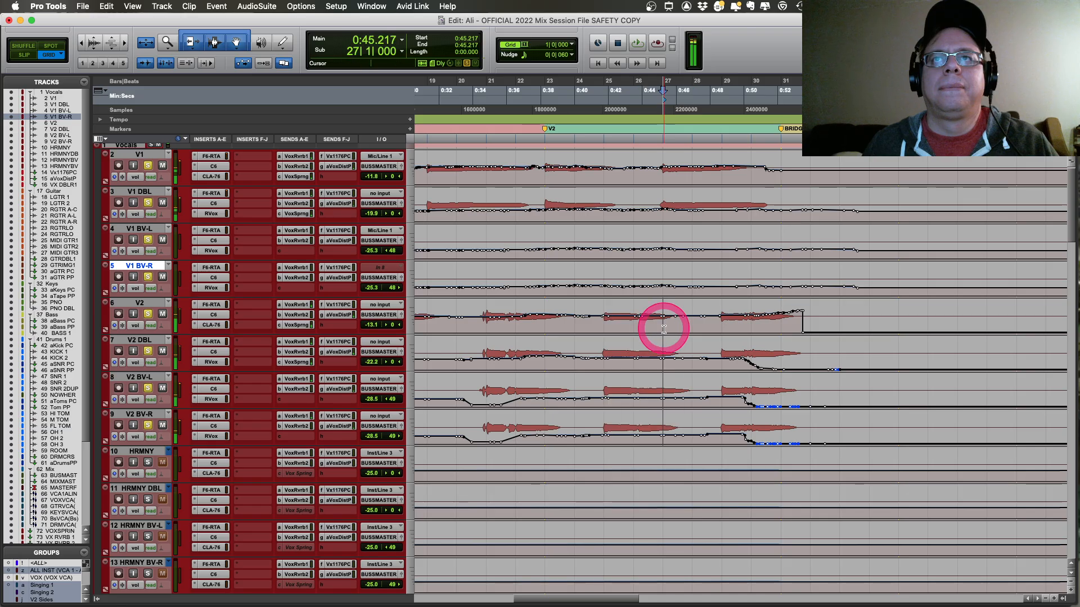
click(708, 333)
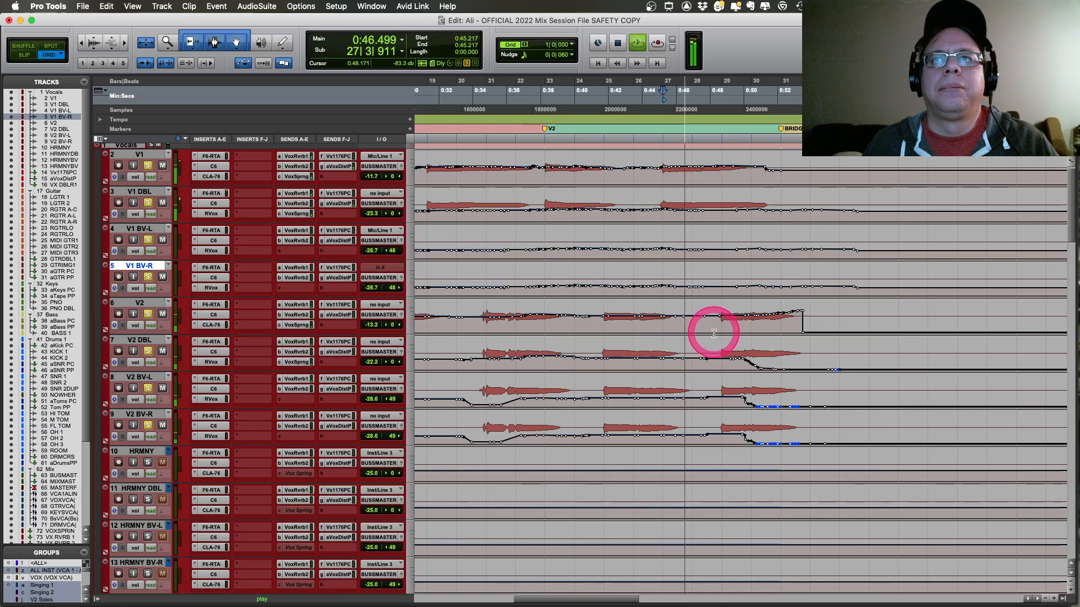
key(space)
Step: Play the soloed vocals from bar 29 into the BRIDGE A section
scroll(715, 334, right, 5)
scroll(500, 340, up, 1)
scroll(501, 341, left, 2)
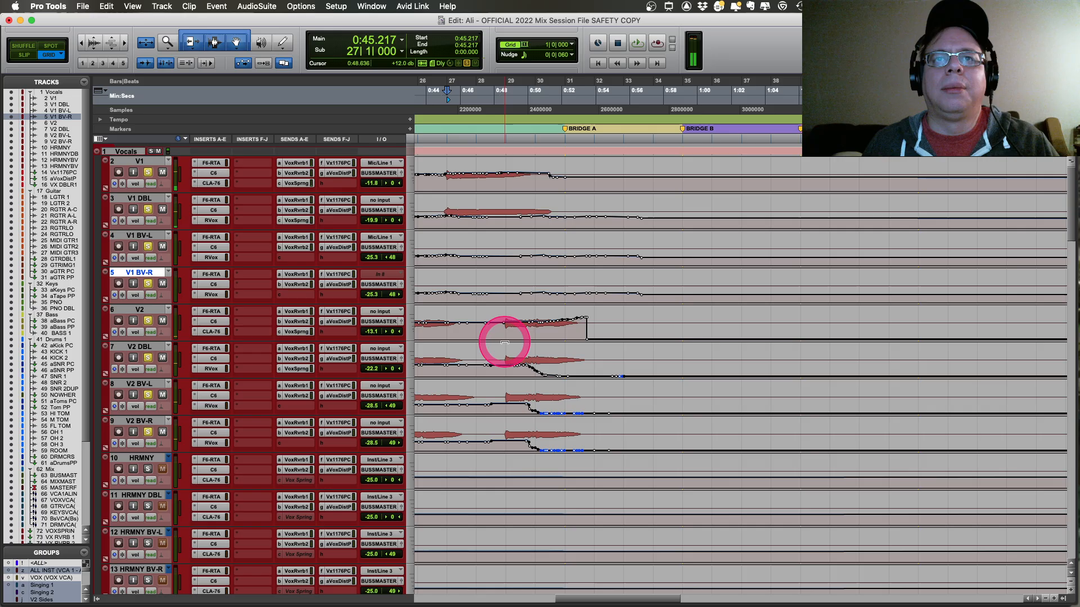
click(504, 355)
key(space)
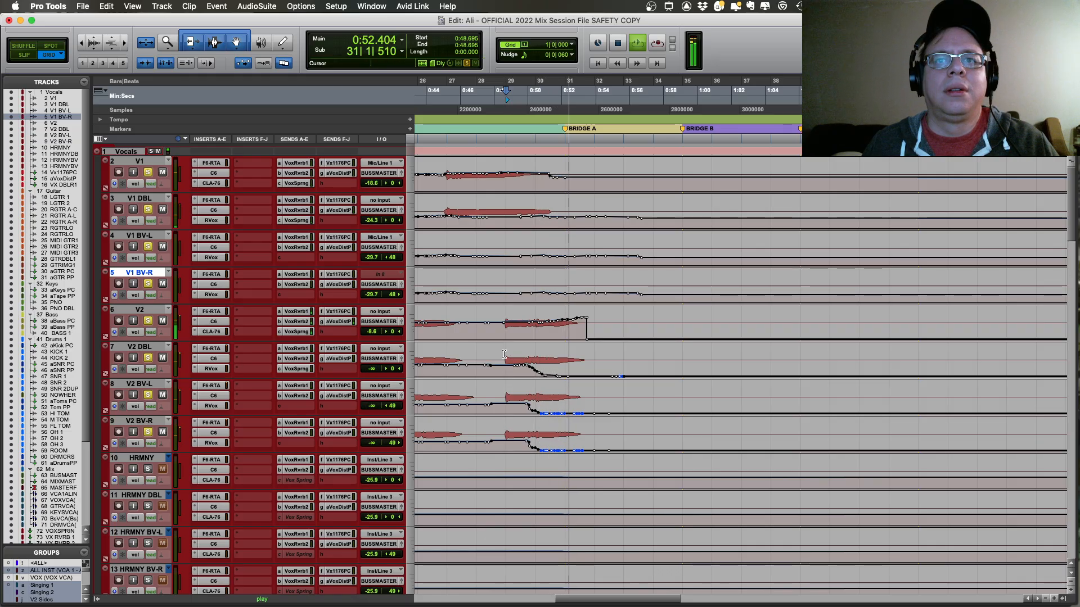
Step: Select bars 28 to 30 on the V2 tracks, and bars 30 to 32, to point out the volume automation
click(592, 359)
drag(592, 359, 488, 338)
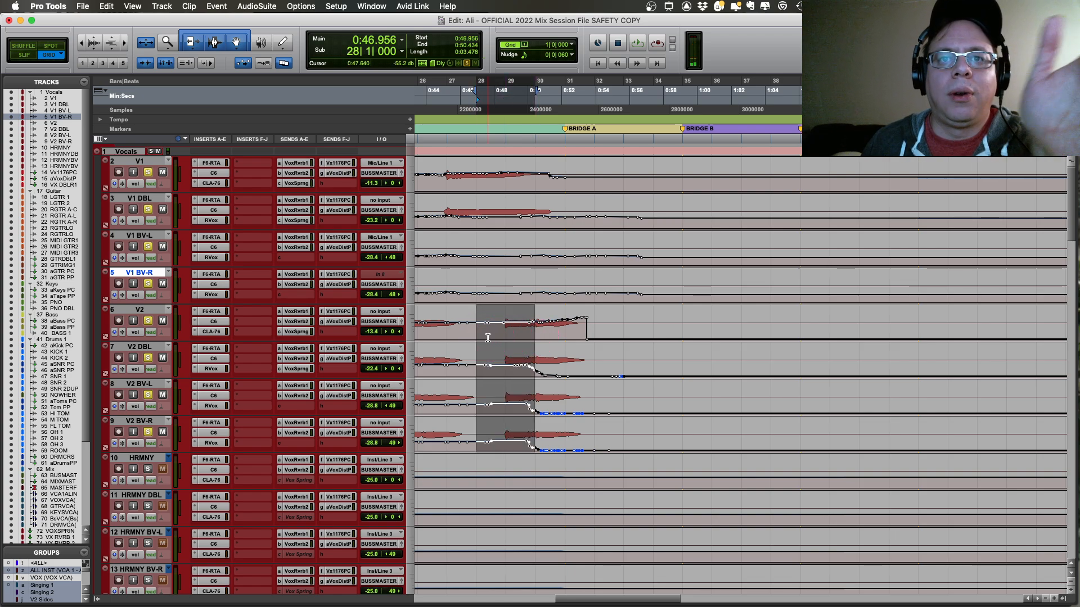
click(535, 356)
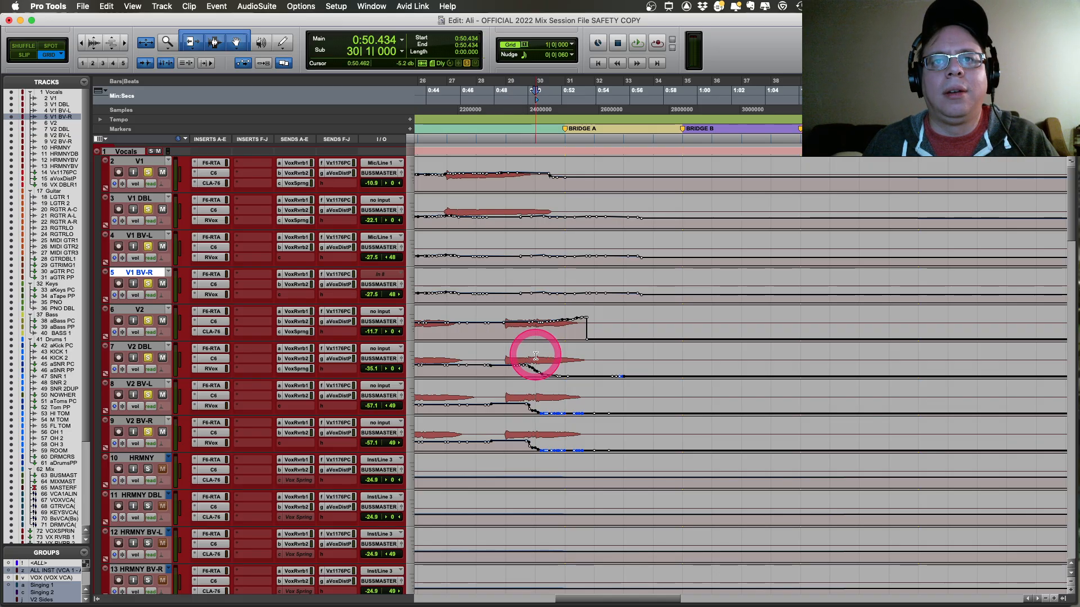
drag(536, 356, 593, 364)
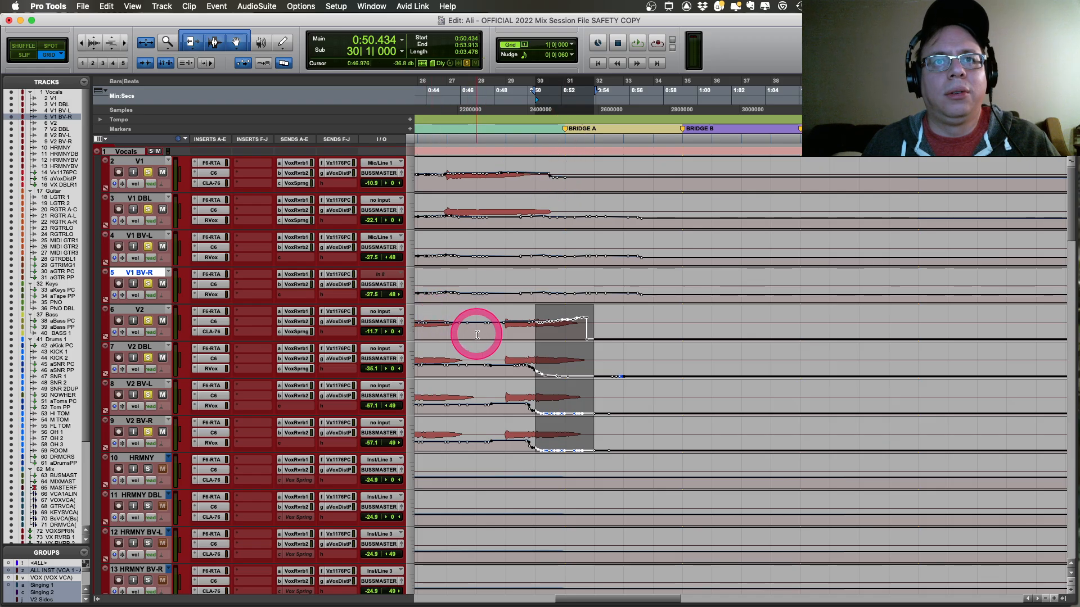
Step: Replay the soloed vocals from bar 29 to hear the V2 doubles fade under the lead, and stop
click(475, 331)
click(502, 334)
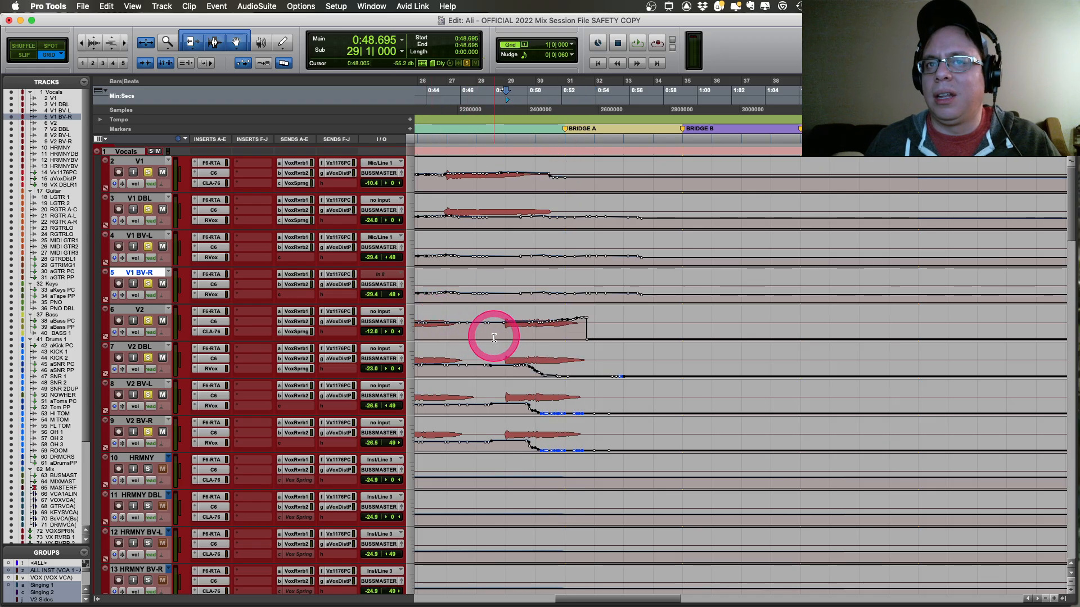
key(space)
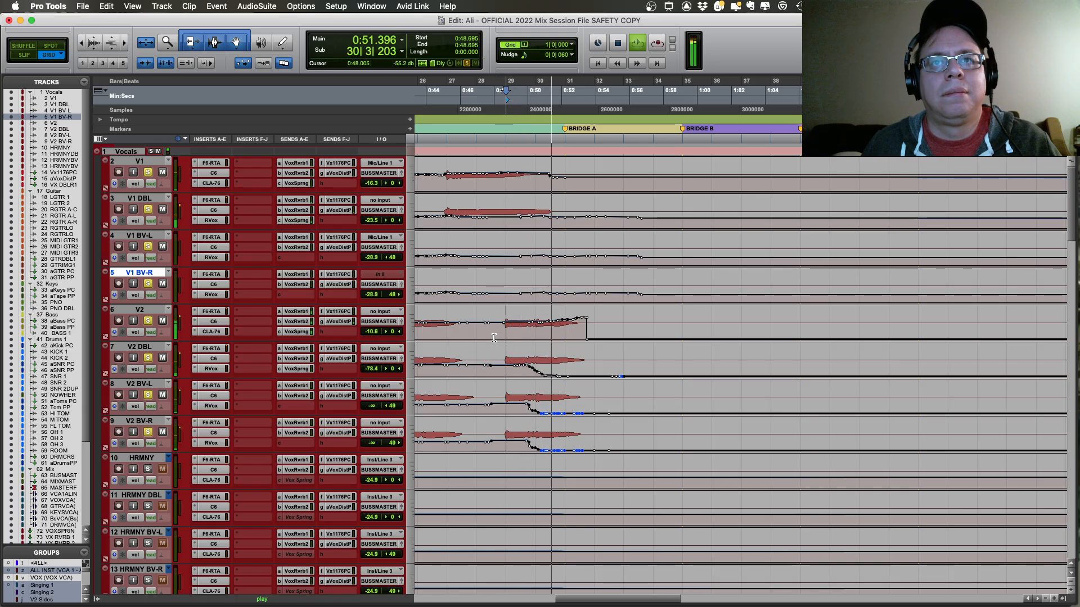
click(482, 341)
key(space)
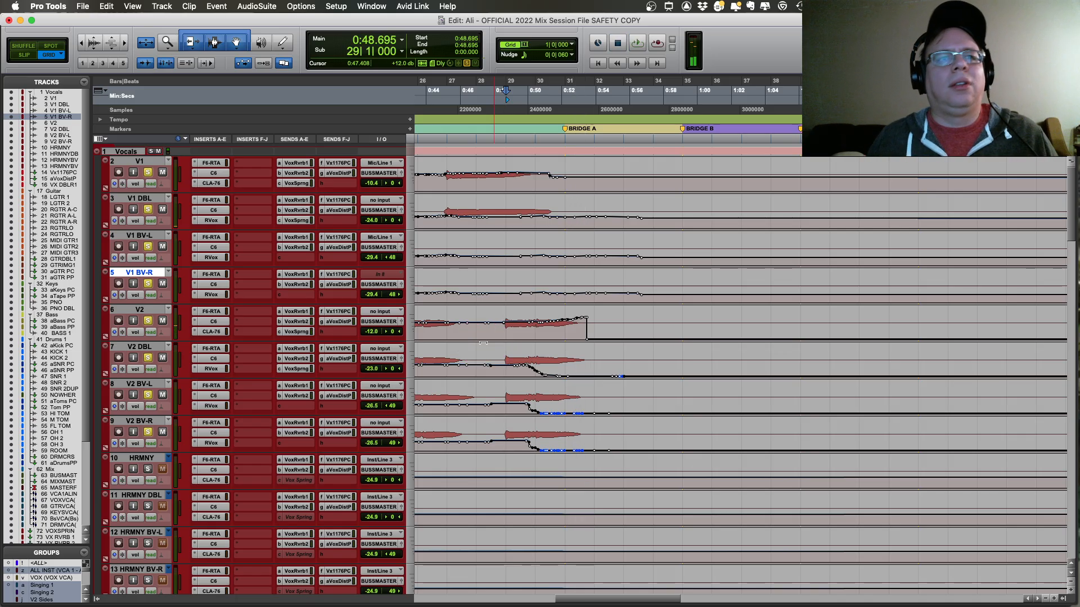
Step: Unsolo the V1 and V2 tracks and play the full mix from bar 27 into the bridge
click(150, 321)
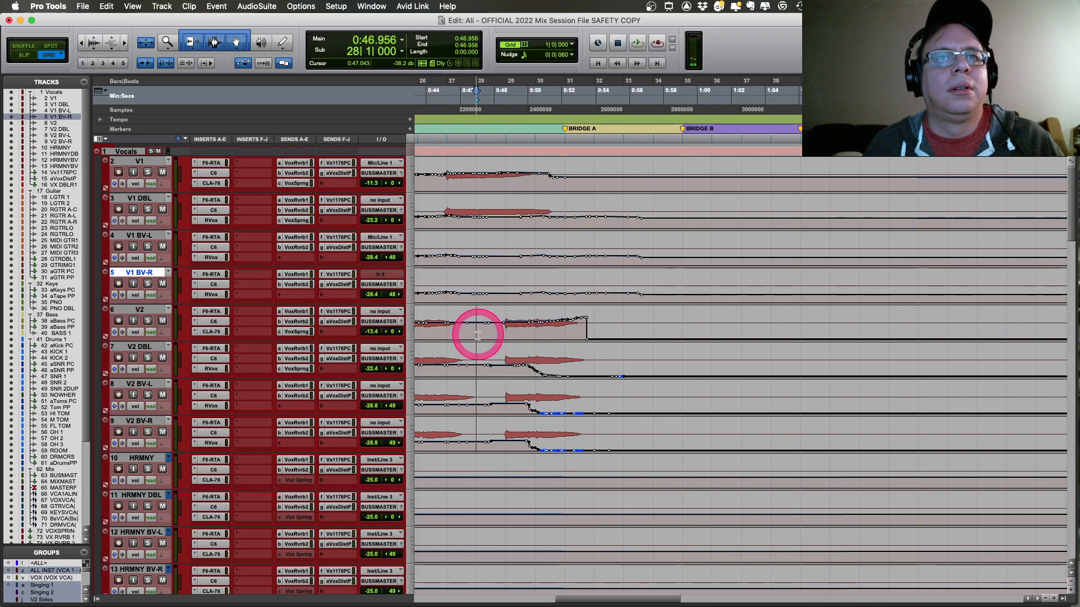
click(449, 334)
key(space)
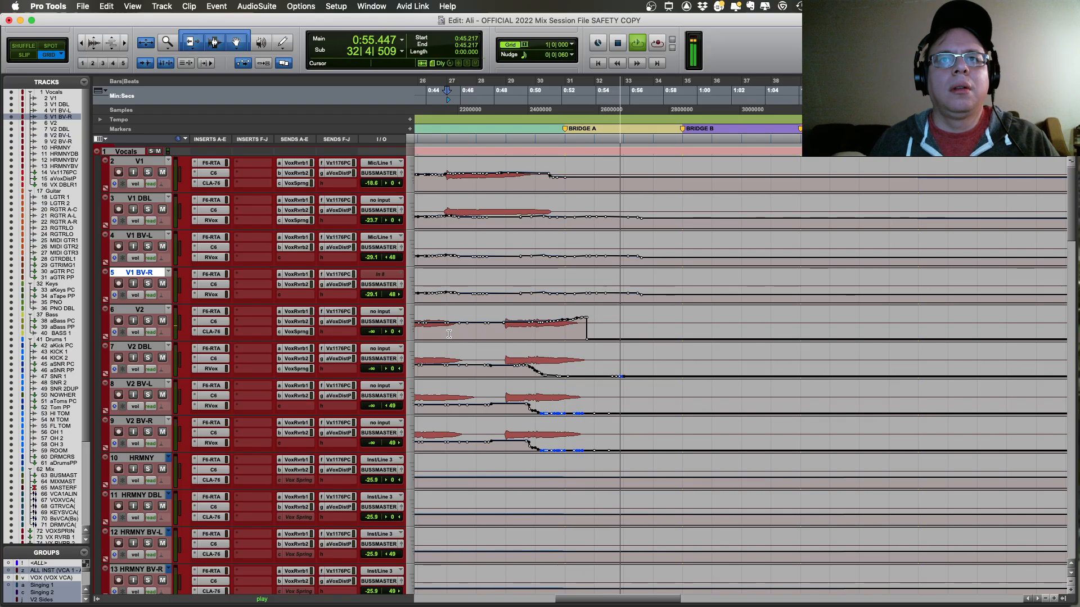
key(r)
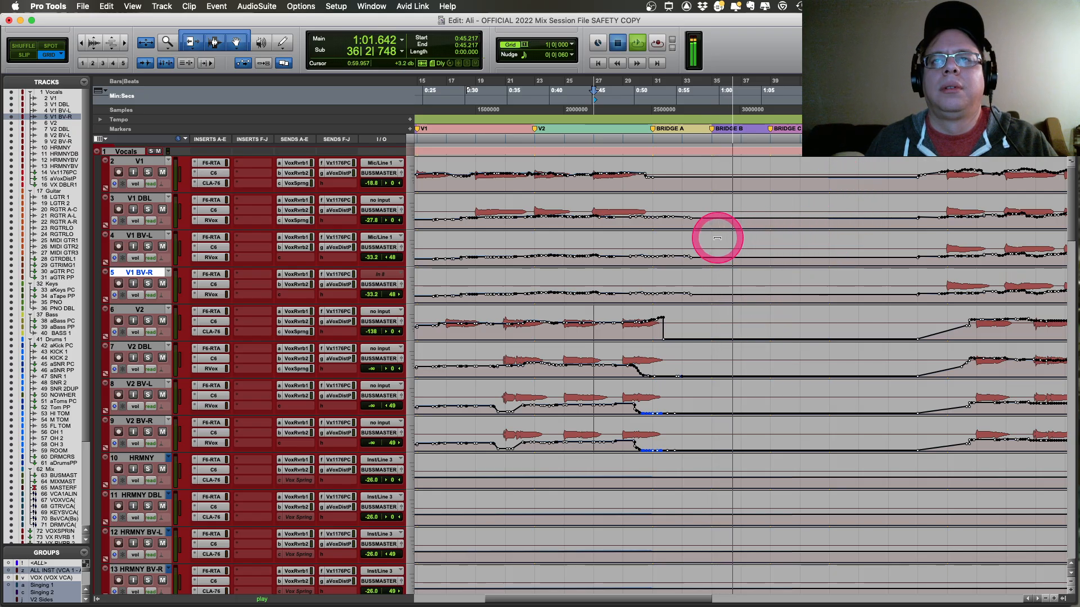
Step: Stop playback and examine the vocal clips and volume automation across the V3 and OUTRO sections
key(space)
scroll(717, 239, right, 10)
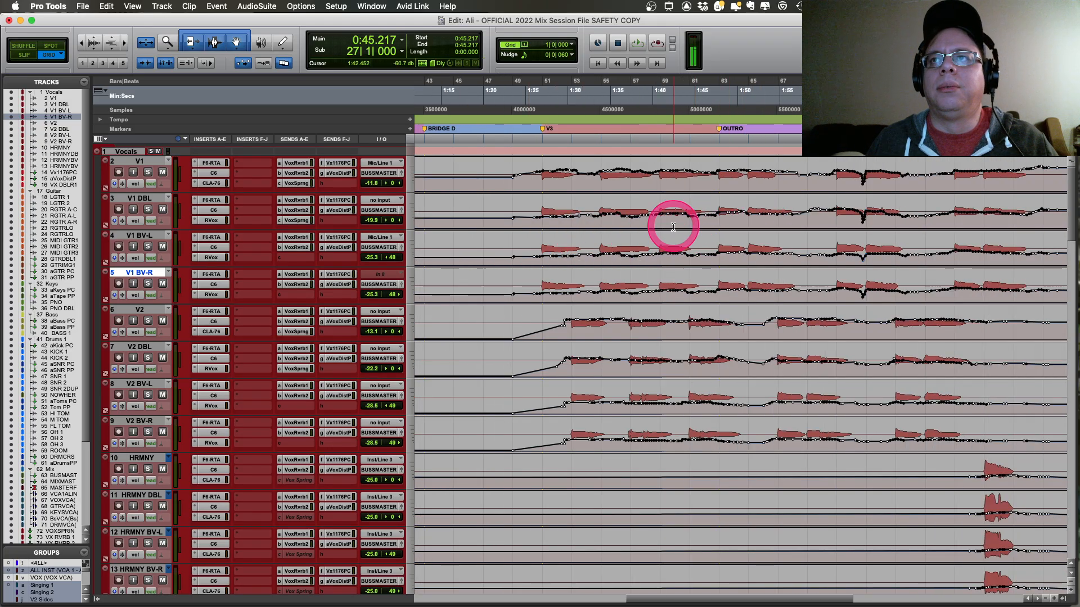
scroll(793, 288, down, 2)
scroll(793, 287, up, 2)
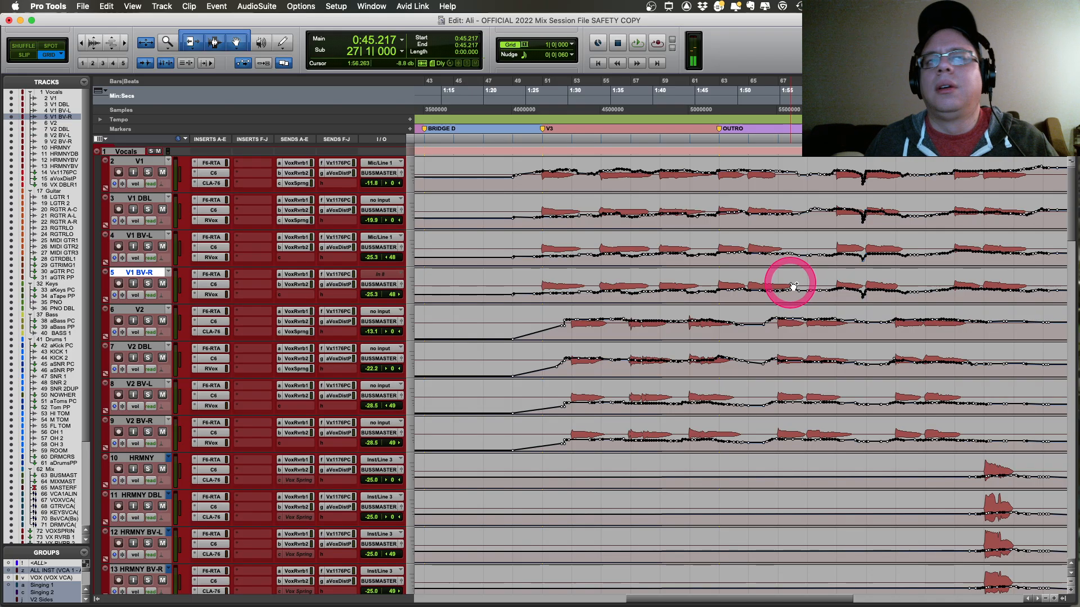
Step: Close V1's F6-RTA window, solo the V1 group, and bypass all inserts on V1, V1 DBL, V1 BV-L and V1 BV-R
click(212, 163)
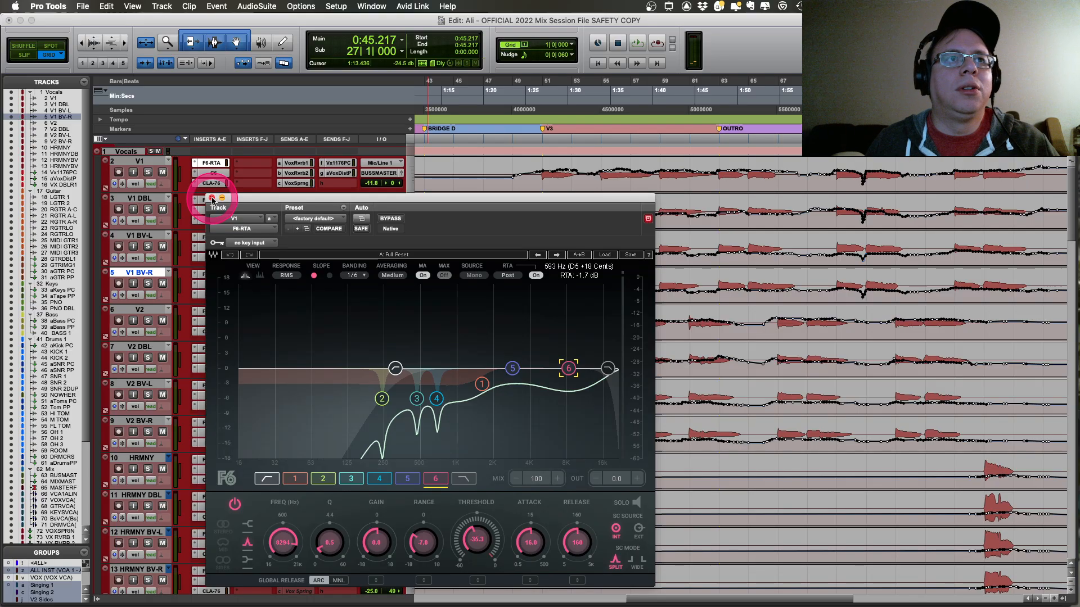
click(212, 198)
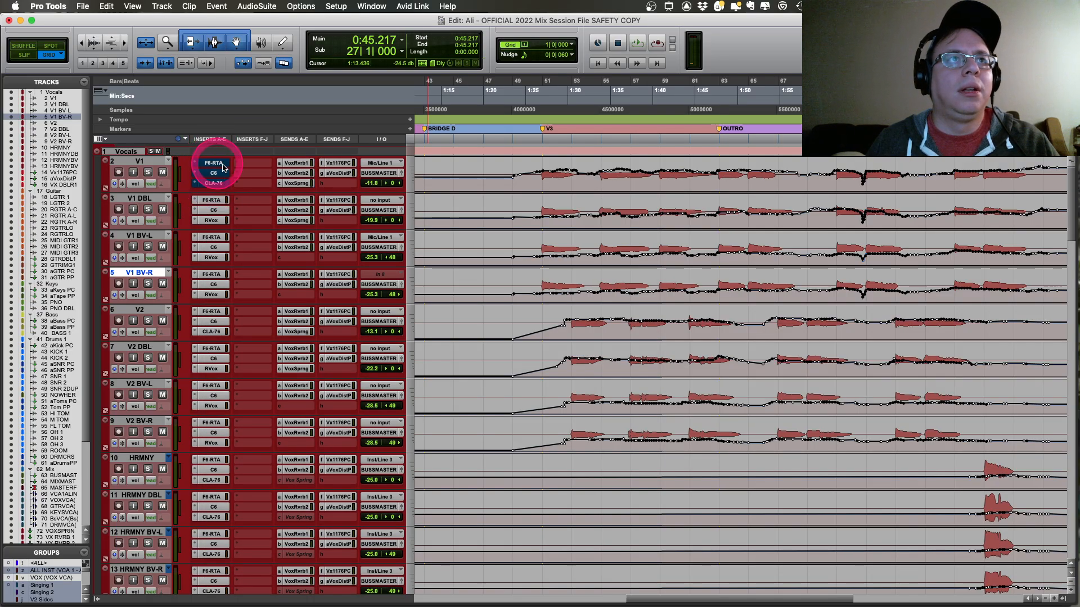
click(149, 172)
click(218, 201)
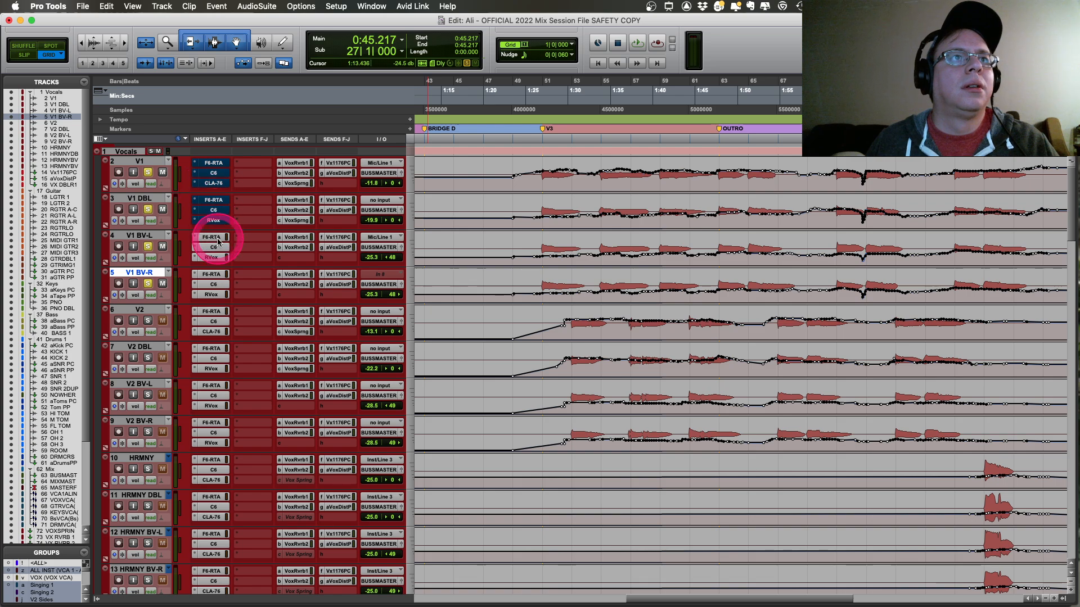
Step: Play the soloed V1 tracks from bar 27 with their inserts bypassed, and stop playback
key(space)
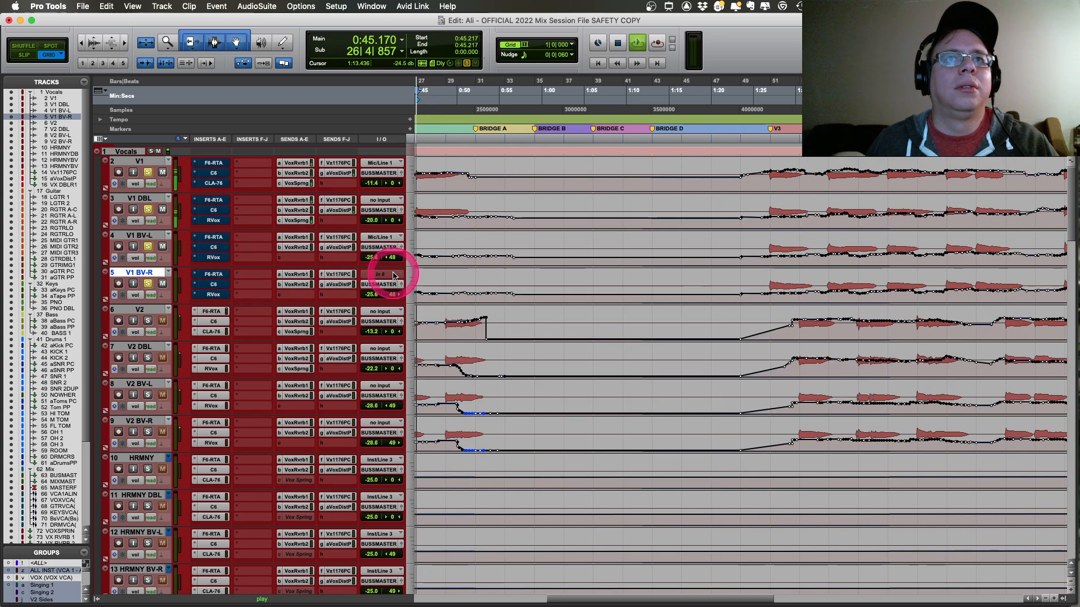
scroll(619, 265, left, 5)
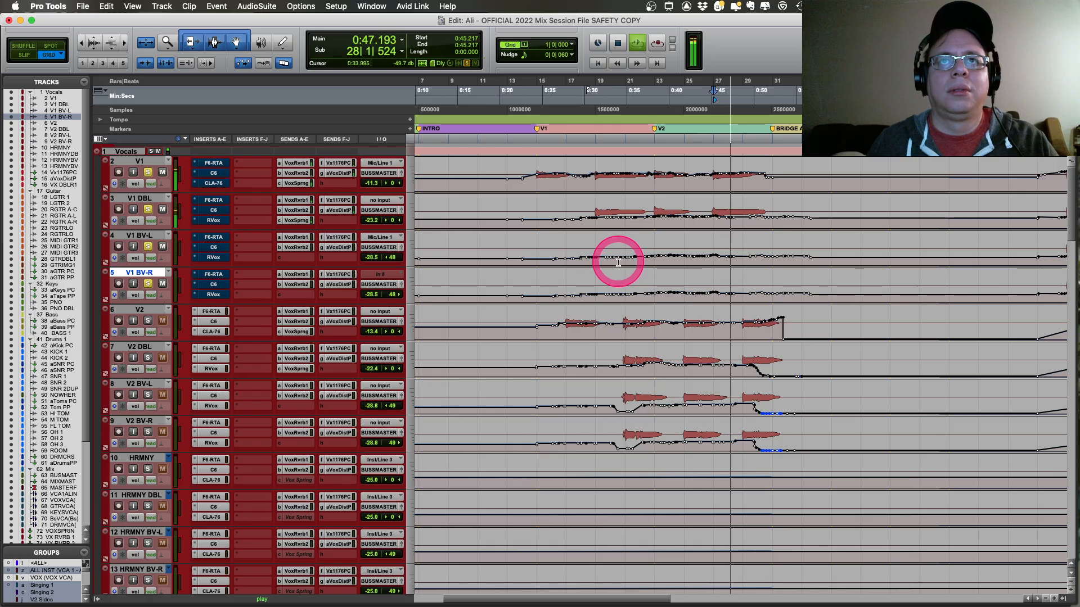
key(super+bracketleft)
key(space)
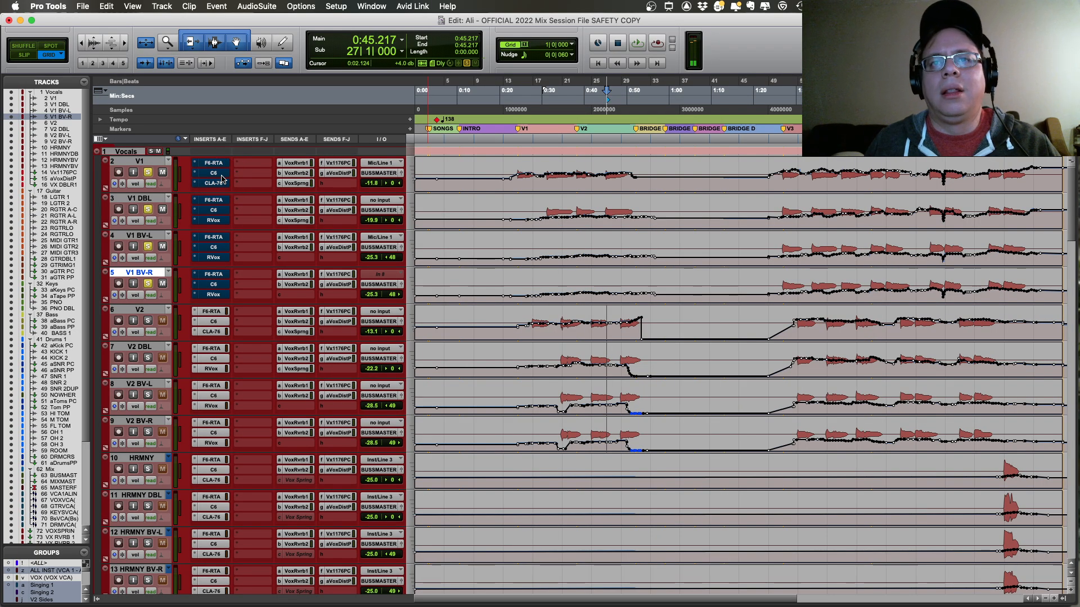
click(222, 179)
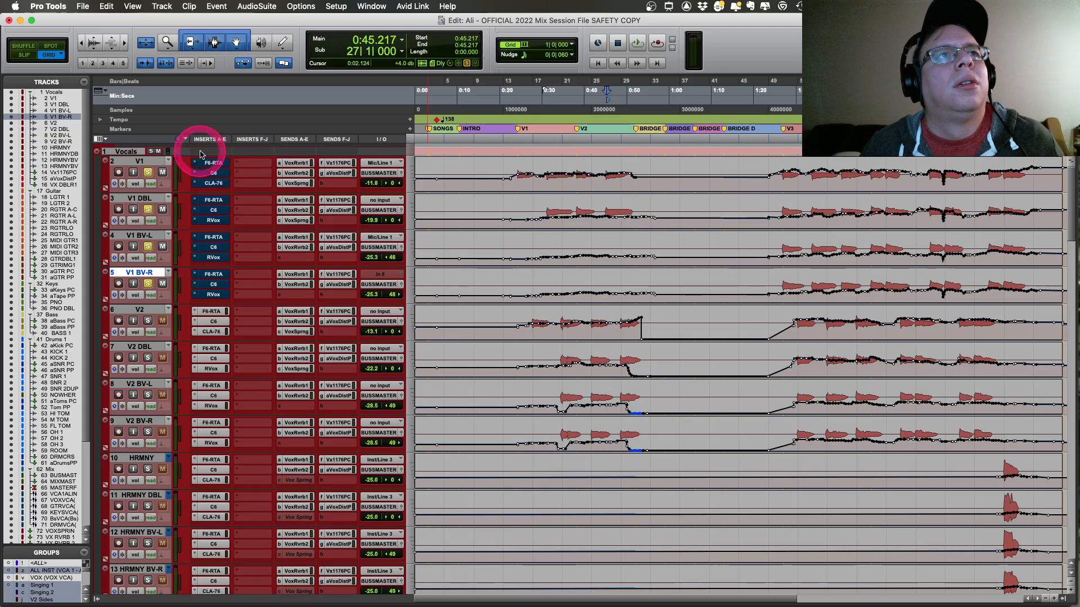
Step: Play the soloed V1 tracks from bar 27, re-enable their bypassed inserts during playback, and stop
key(space)
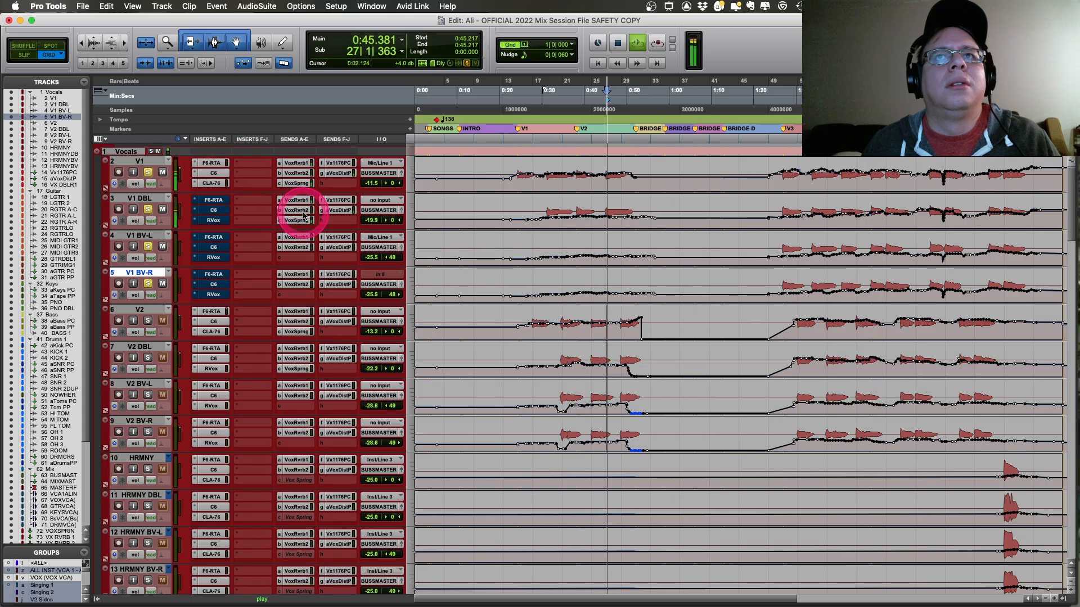
drag(225, 203, 211, 274)
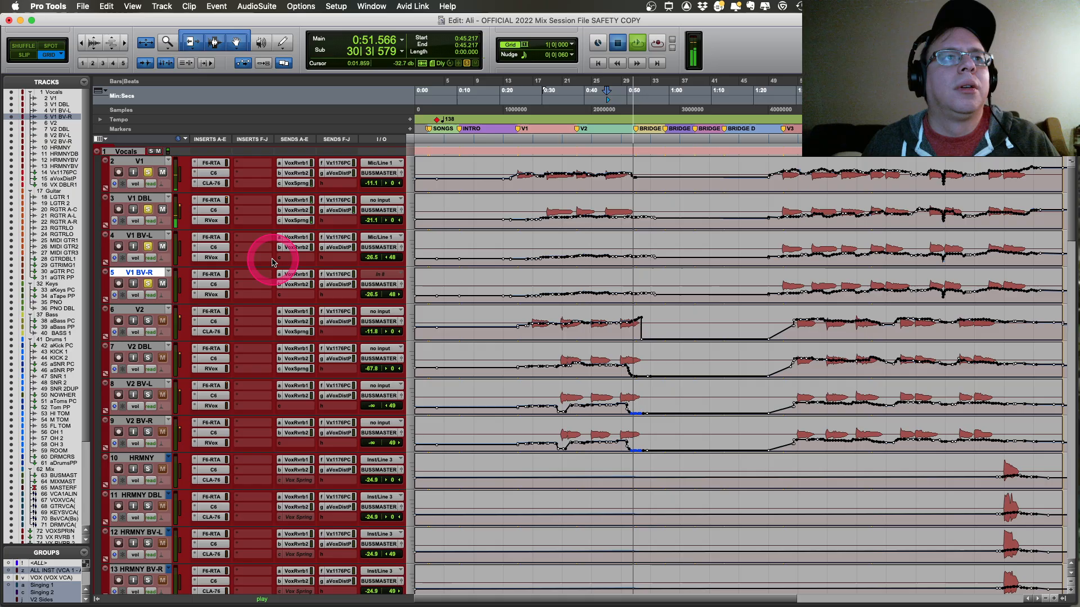
key(space)
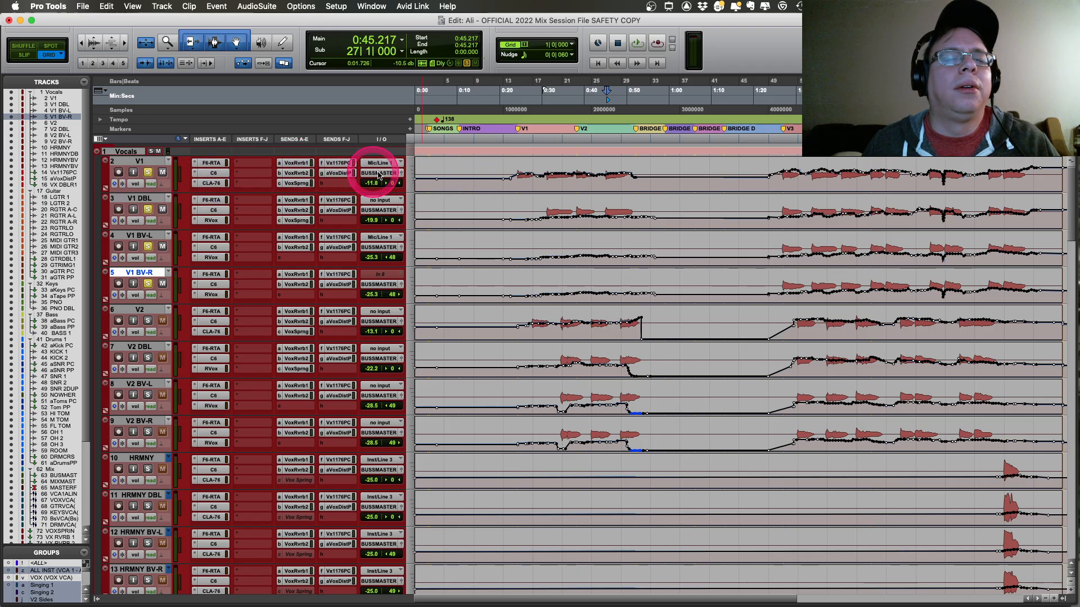
Step: Unsolo the V1 group and play the mix from V3 into the OUTRO, marking the V2 group's automation between bars 62 and 64
scroll(684, 239, right, 5)
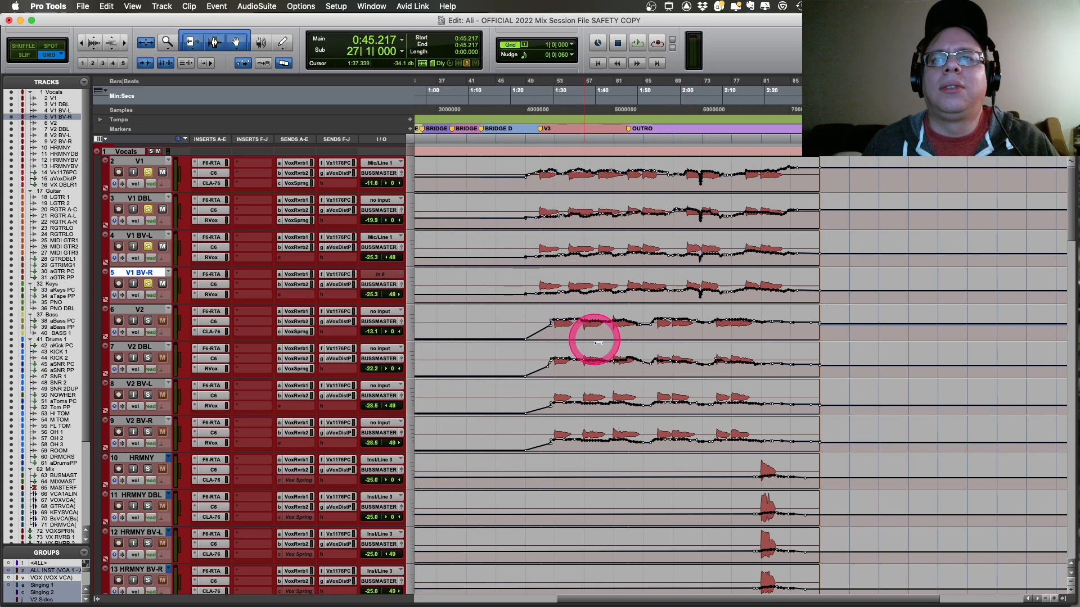
scroll(629, 368, up, 1)
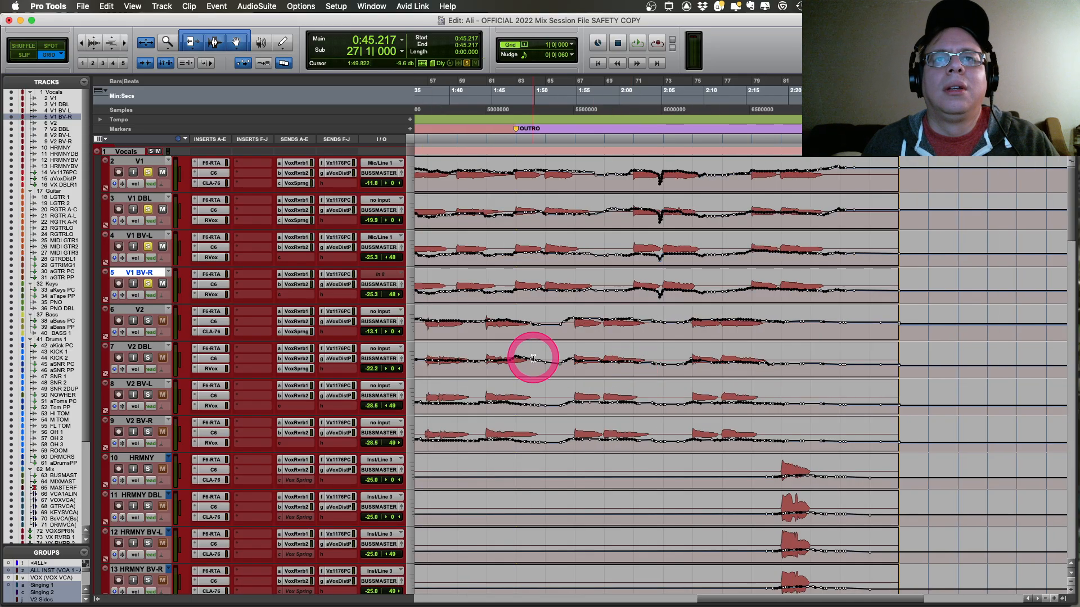
scroll(532, 356, up, 1)
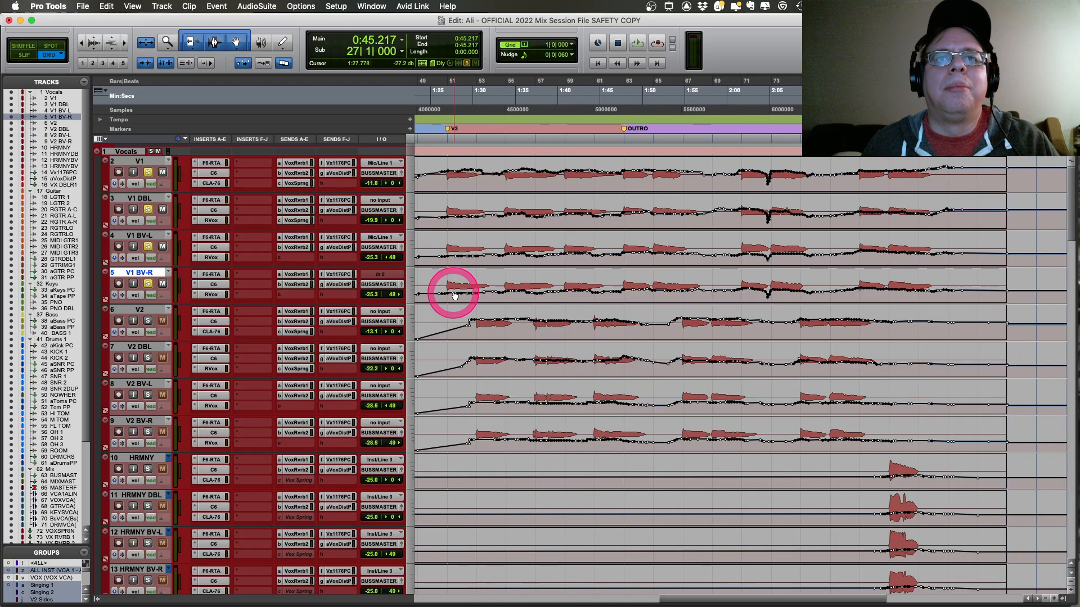
key(space)
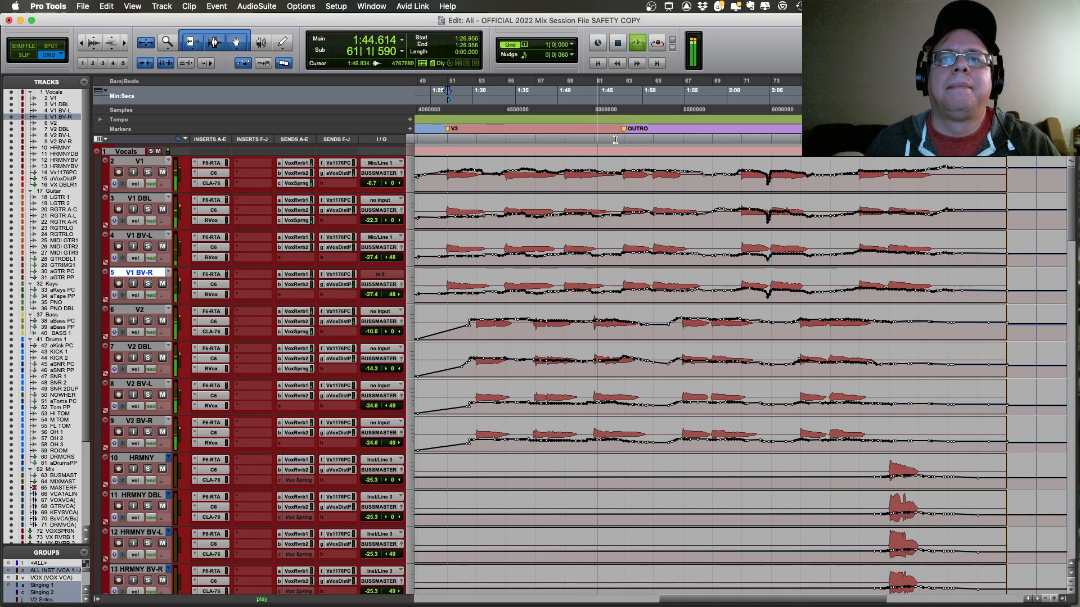
drag(615, 366, 633, 366)
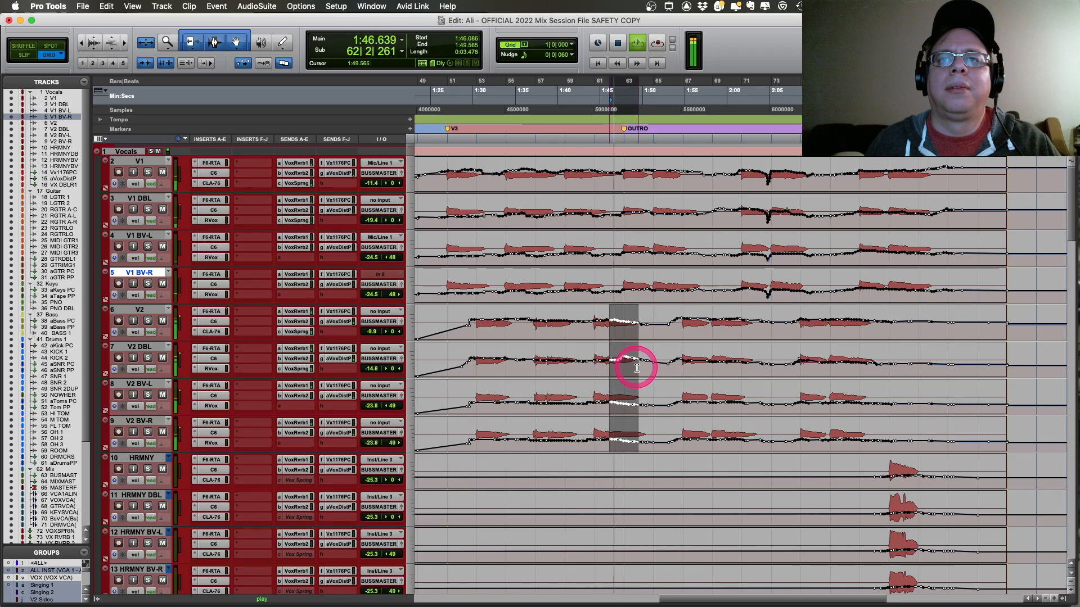
click(637, 366)
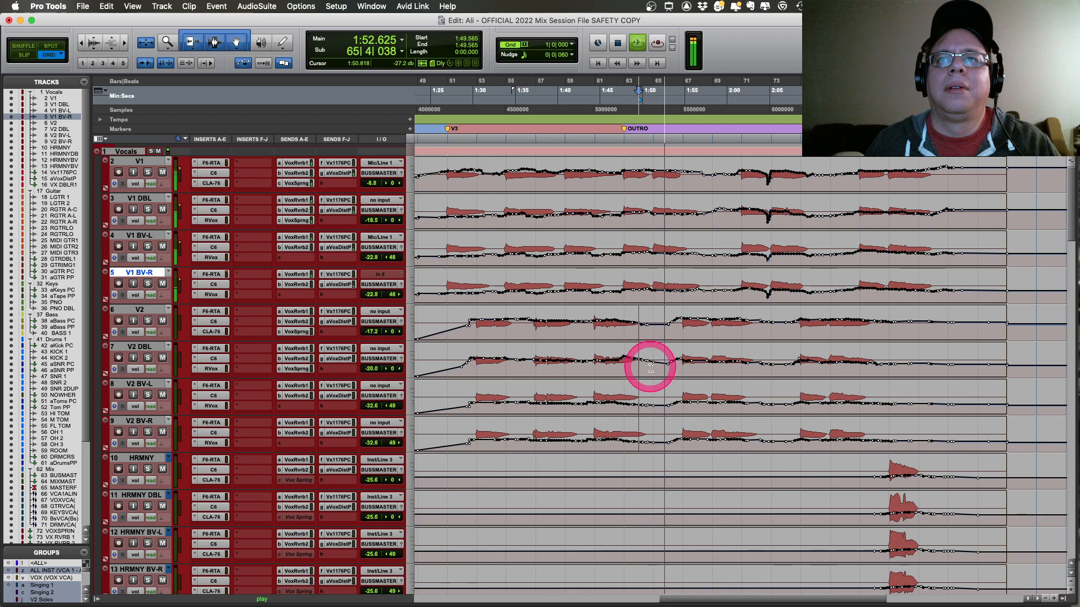
key(space)
Step: Select bars 71 to 75 on the V1 group and examine the volume automation dip between its clips up close
drag(737, 285, 801, 292)
click(766, 126)
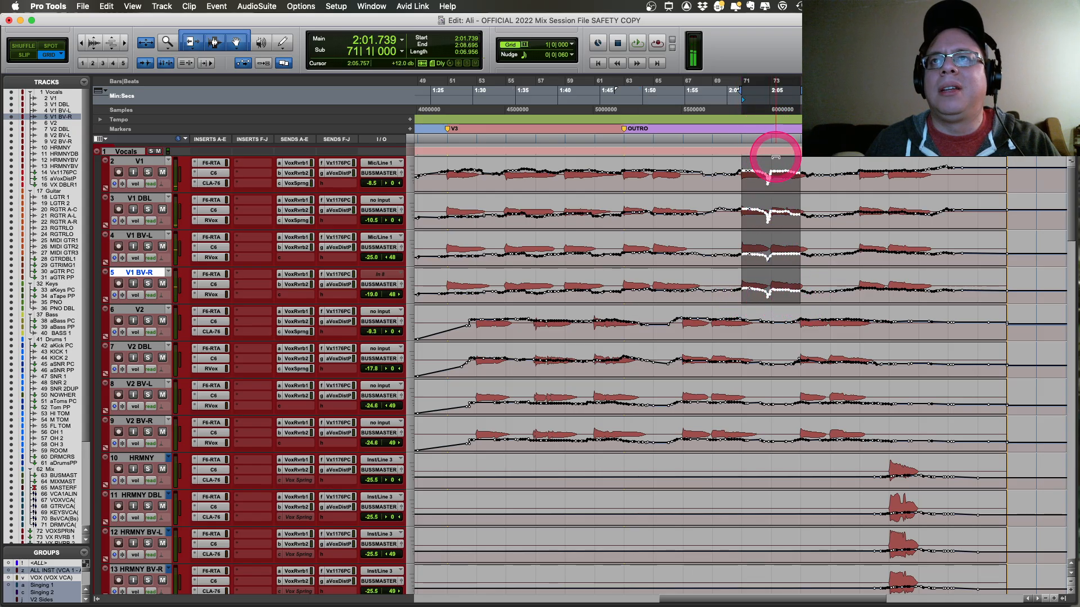
key(super+bracketright)
key(super+bracketright)
scroll(837, 199, right, 7)
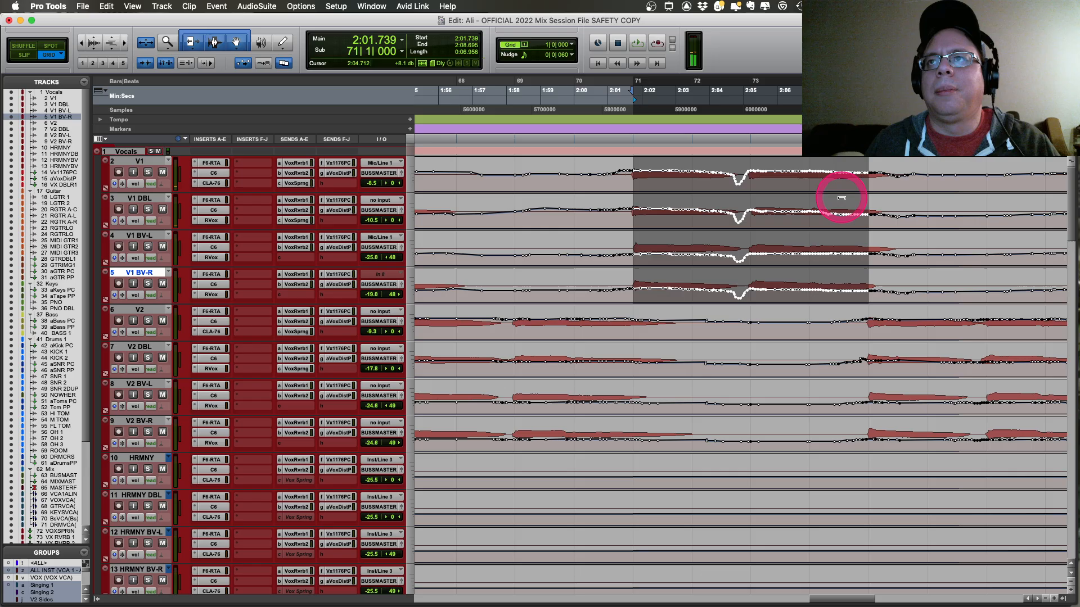
key(super+bracketright)
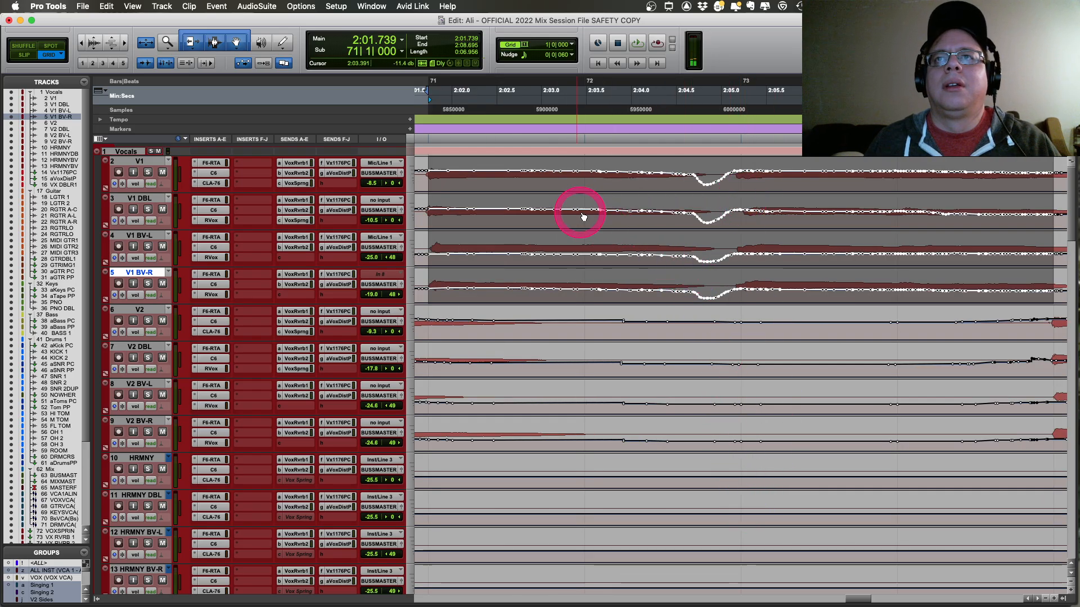
key(super+bracketleft)
key(super+bracketleft)
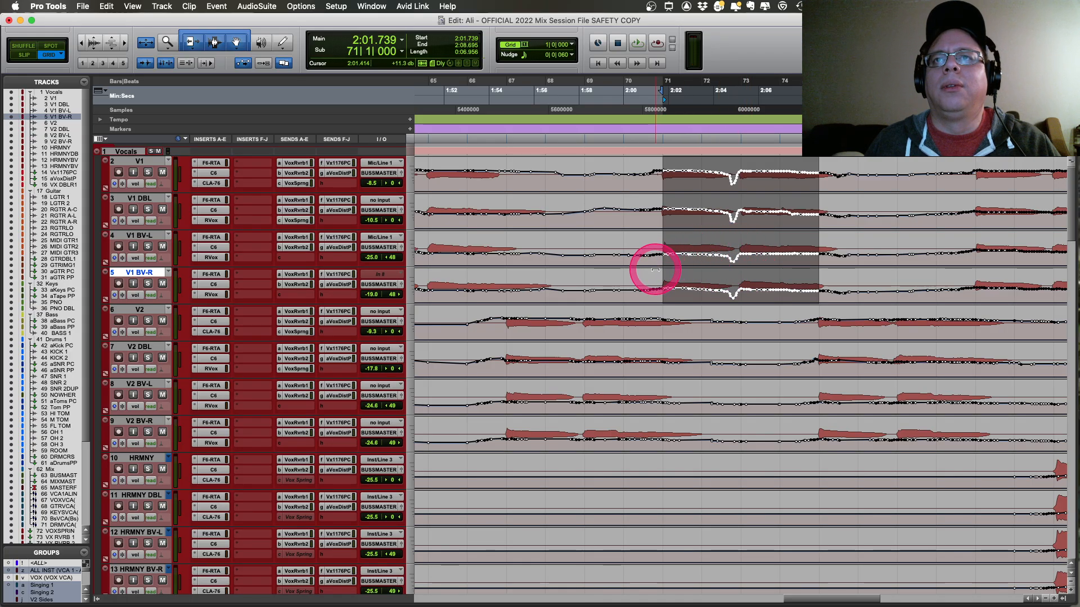
Step: Play the passage with the V1 volume dip from bar 70 and again from bar 72, stopping playback each time
click(625, 283)
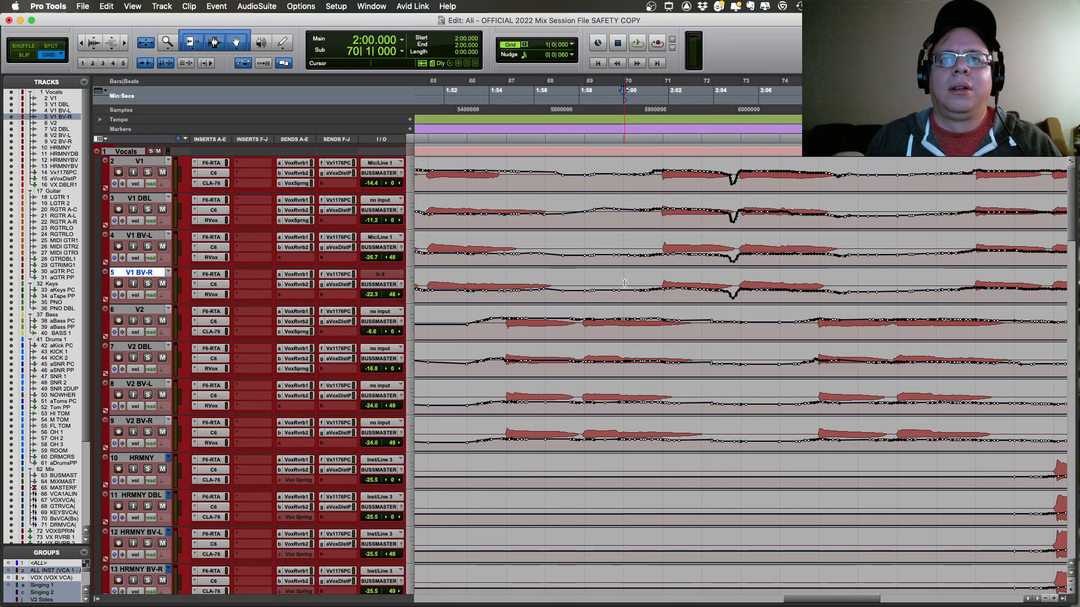
key(space)
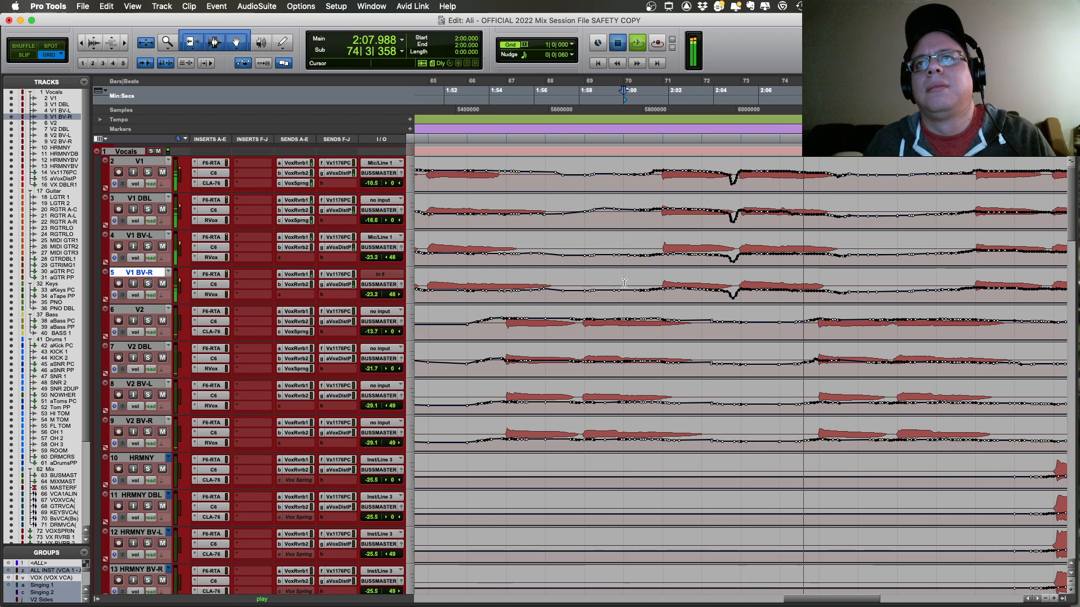
key(space)
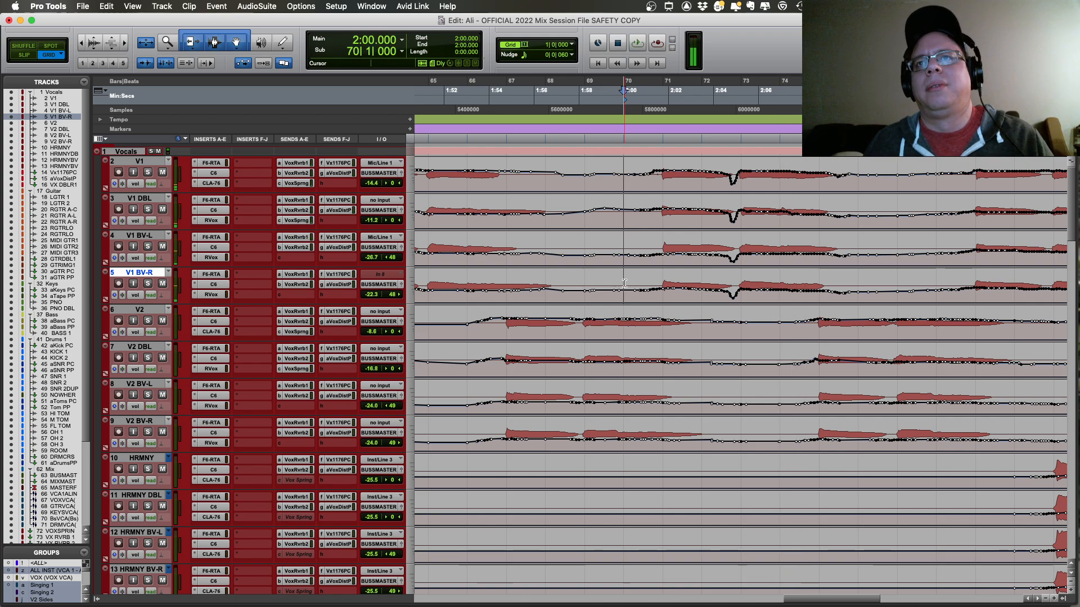
click(700, 295)
key(space)
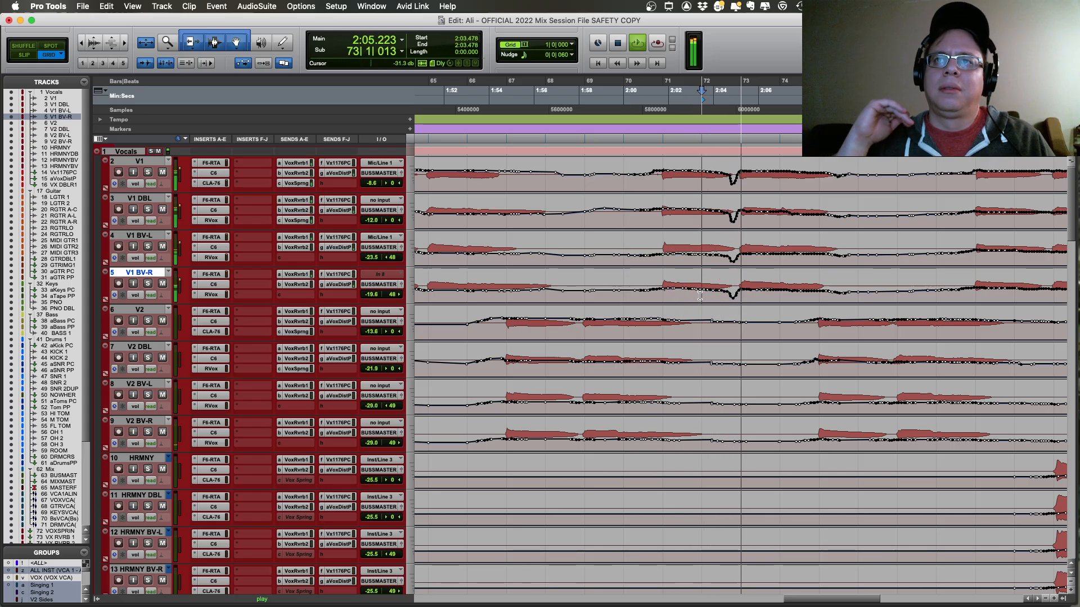
key(space)
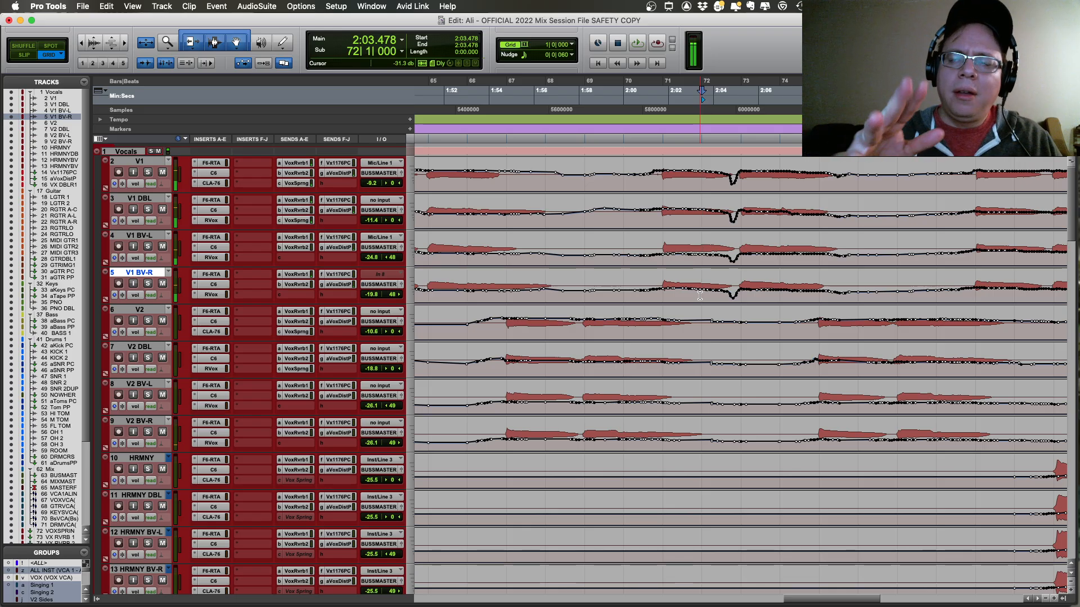
Step: Play the mix from bar 75 through the HRMNY clips, following the vocal tracks, and stop playback
scroll(767, 343, right, 3)
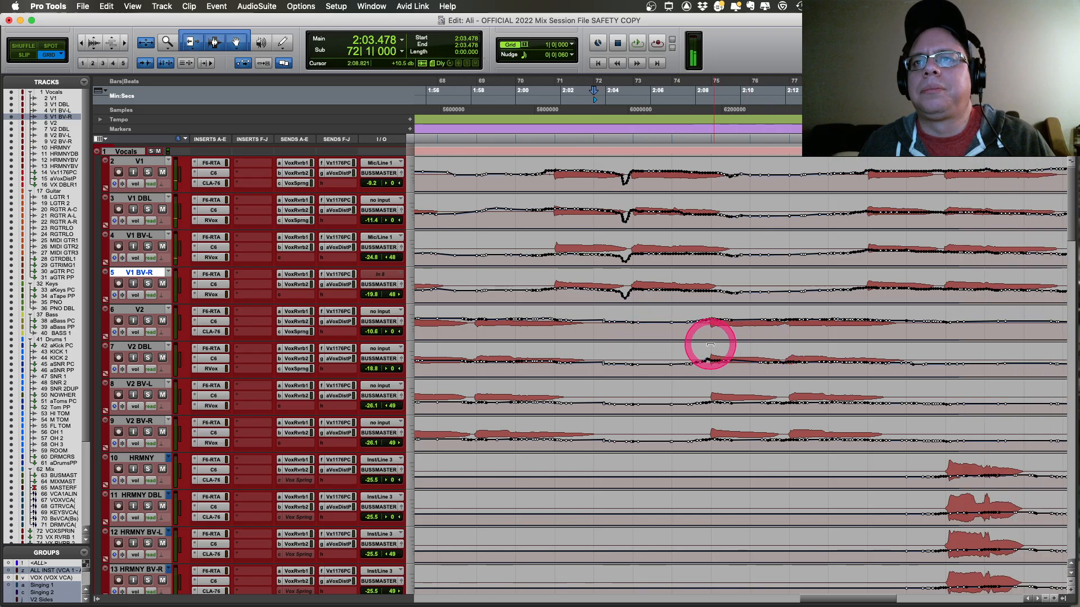
key(space)
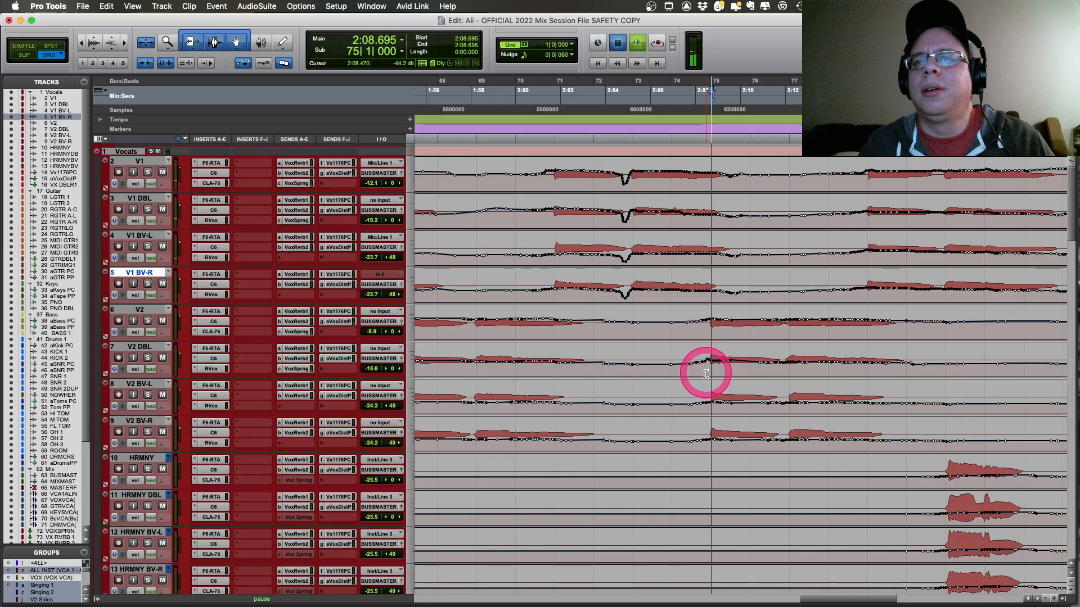
scroll(706, 374, right, 3)
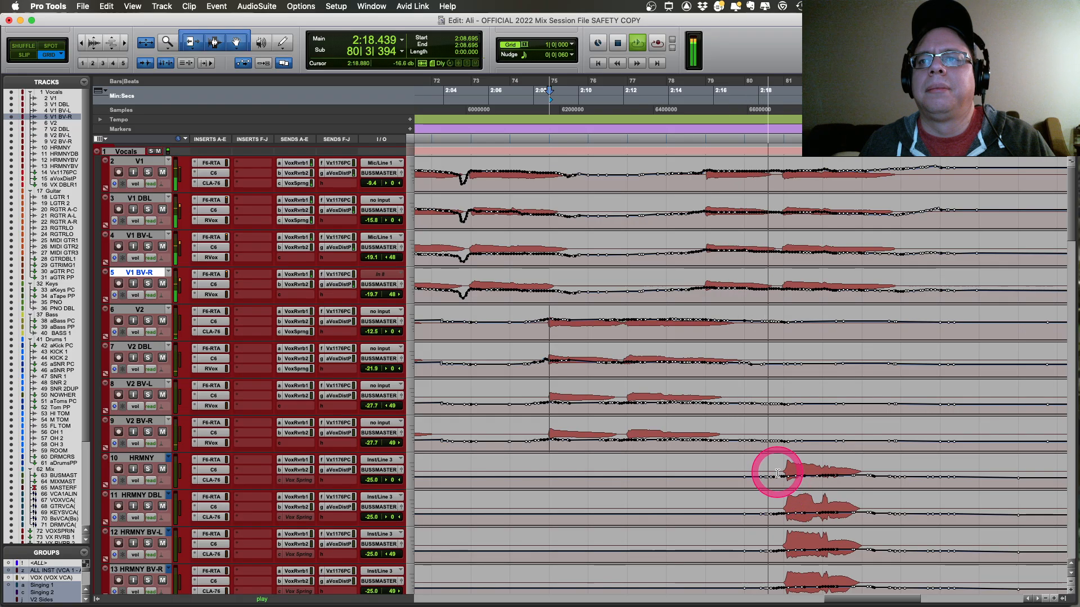
scroll(770, 468, right, 2)
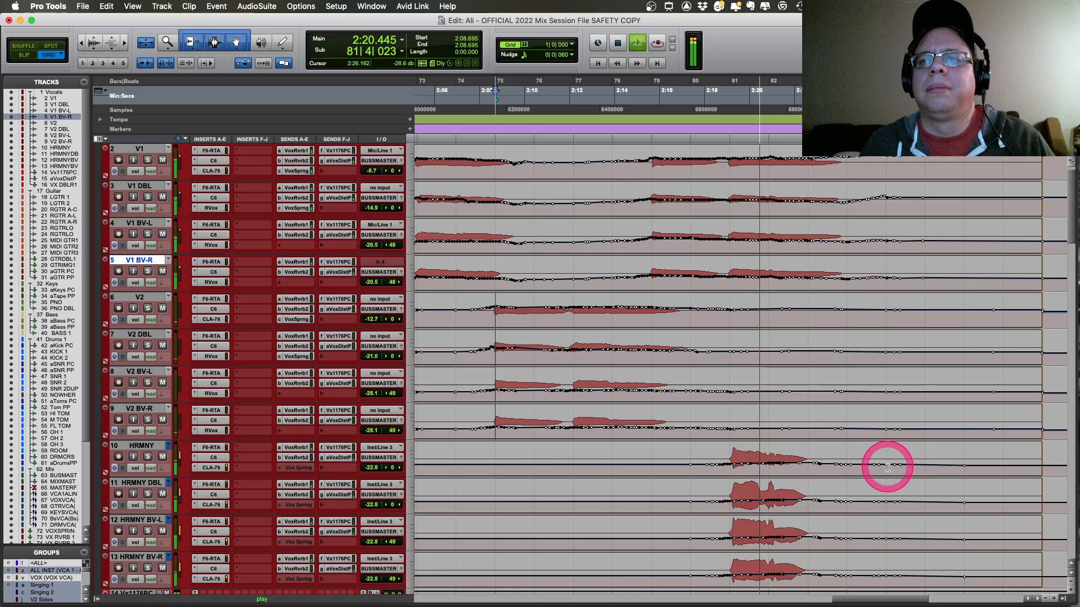
scroll(888, 468, down, 2)
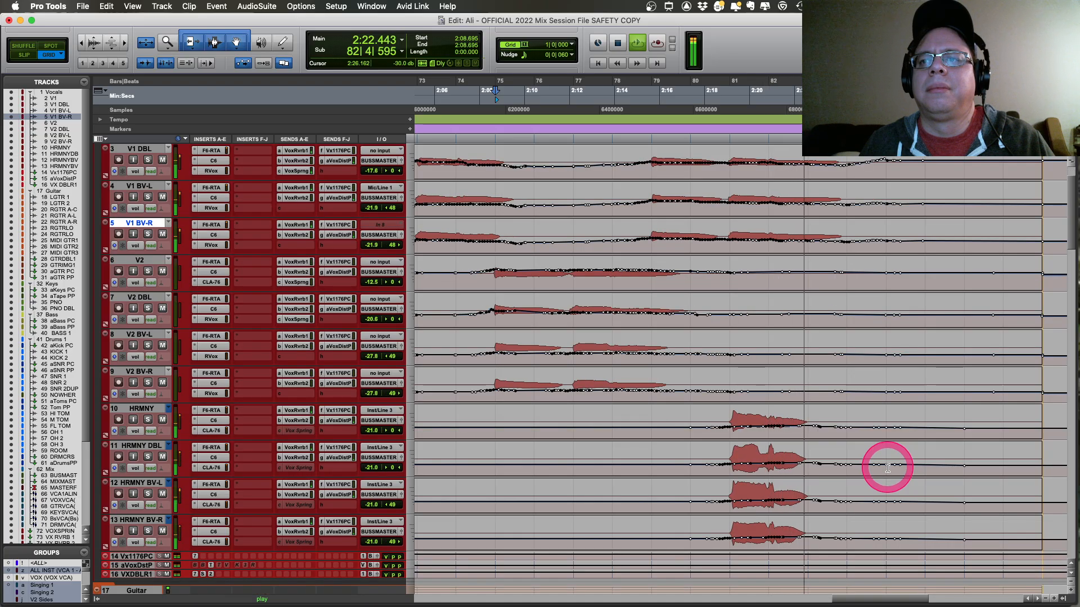
key(space)
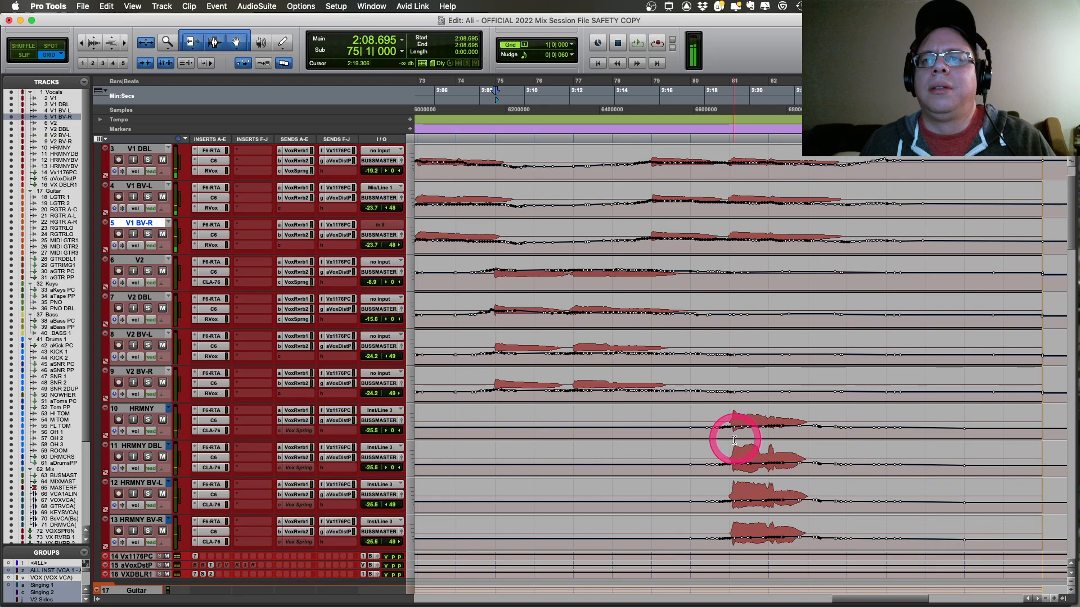
Step: Select bars 81 to 84 on the four HRMNY tracks, play the passage, and stop
drag(730, 453, 846, 453)
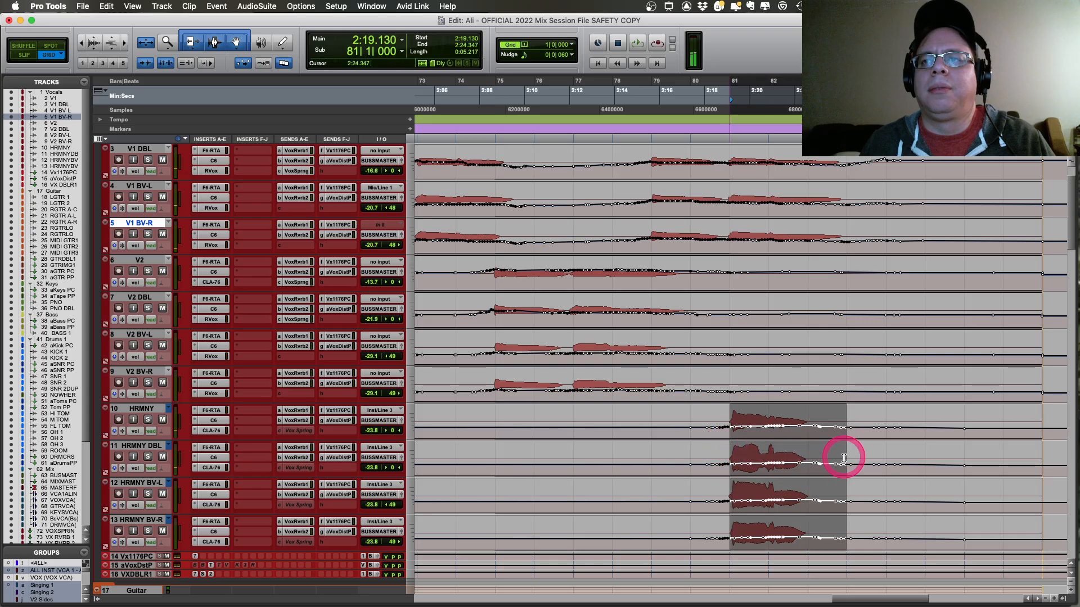
key(space)
scroll(892, 453, up, 2)
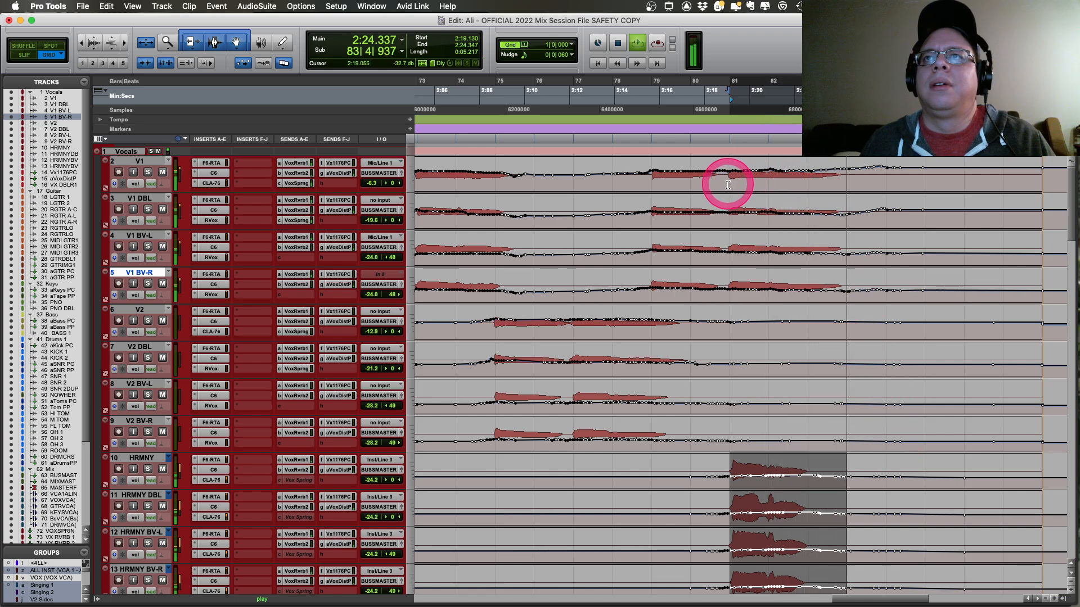
key(space)
Step: Select bars 81 to 85 on the V1 group and show its Vox Reverb 1 send level automation
drag(728, 185, 889, 198)
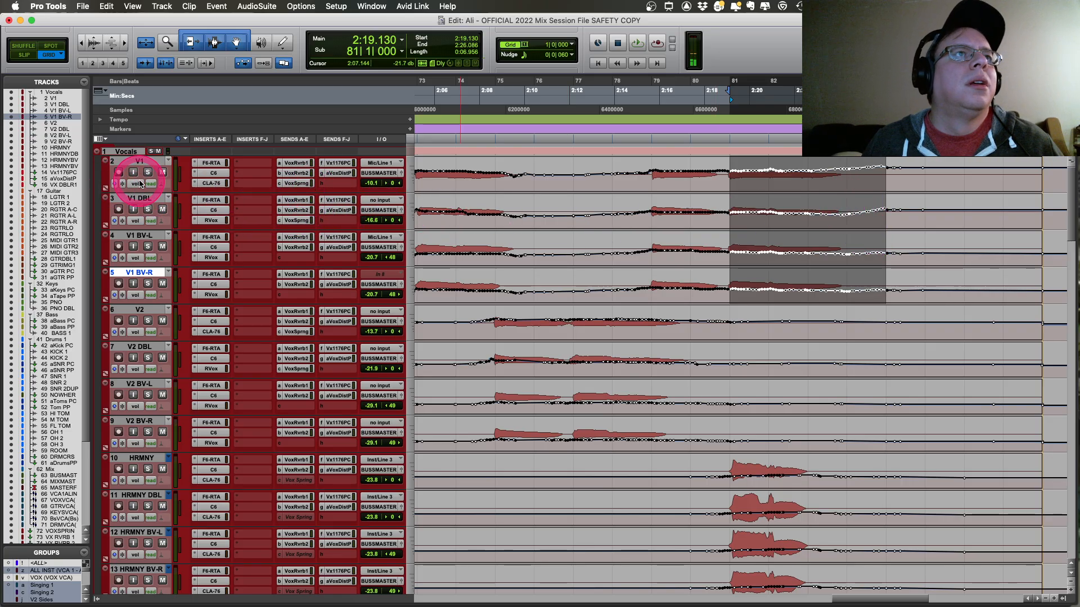
click(141, 184)
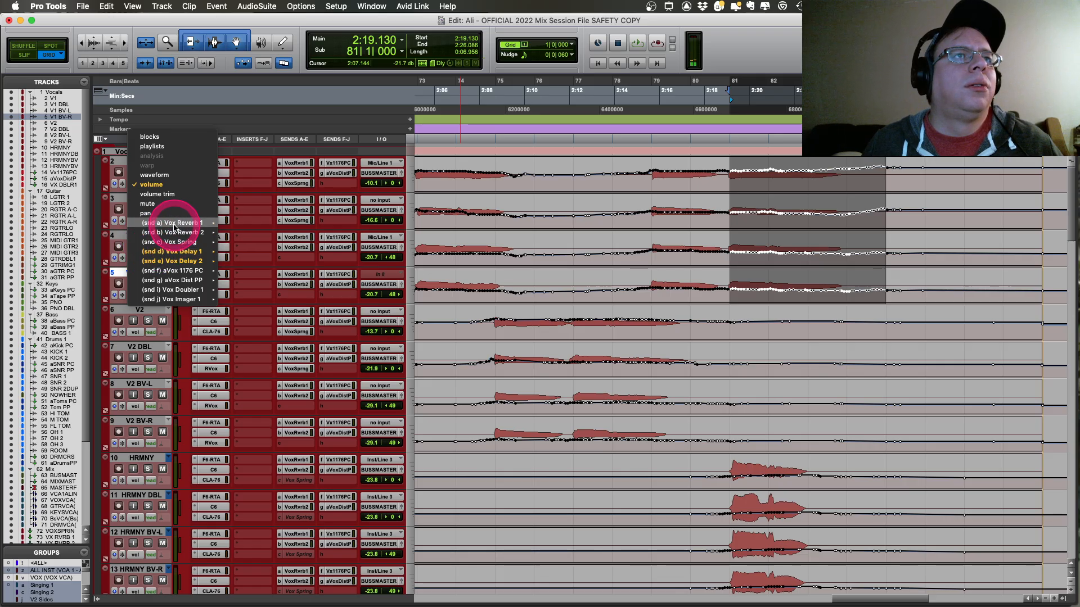
mouse_move(176, 228)
click(236, 223)
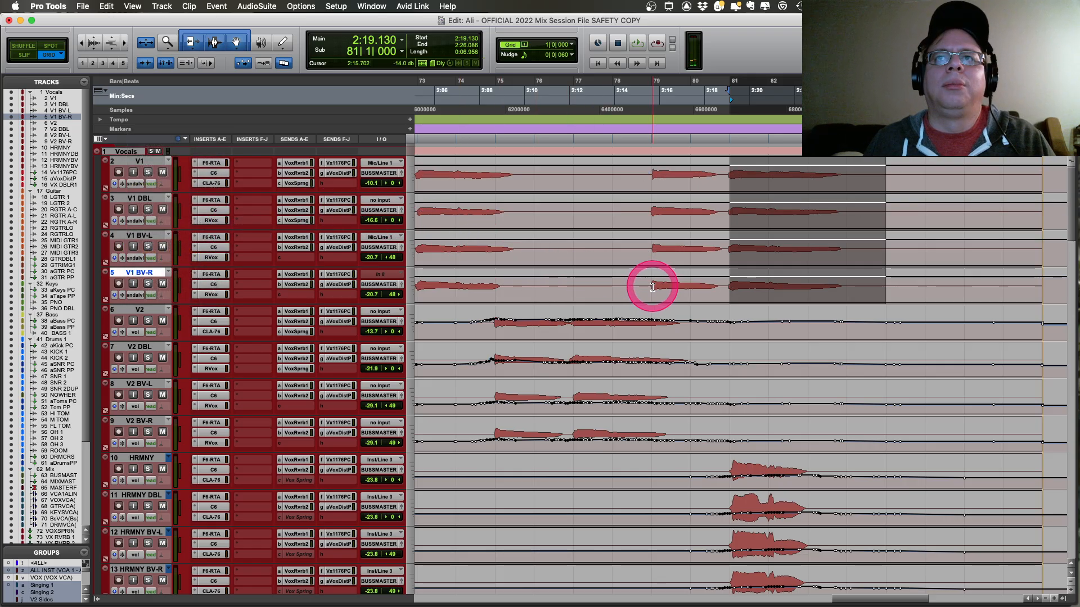
Step: Show the V1 group's Vox Reverb 2 and Vox Spring send level automation across the V3 and OUTRO sections
scroll(653, 287, down, 2)
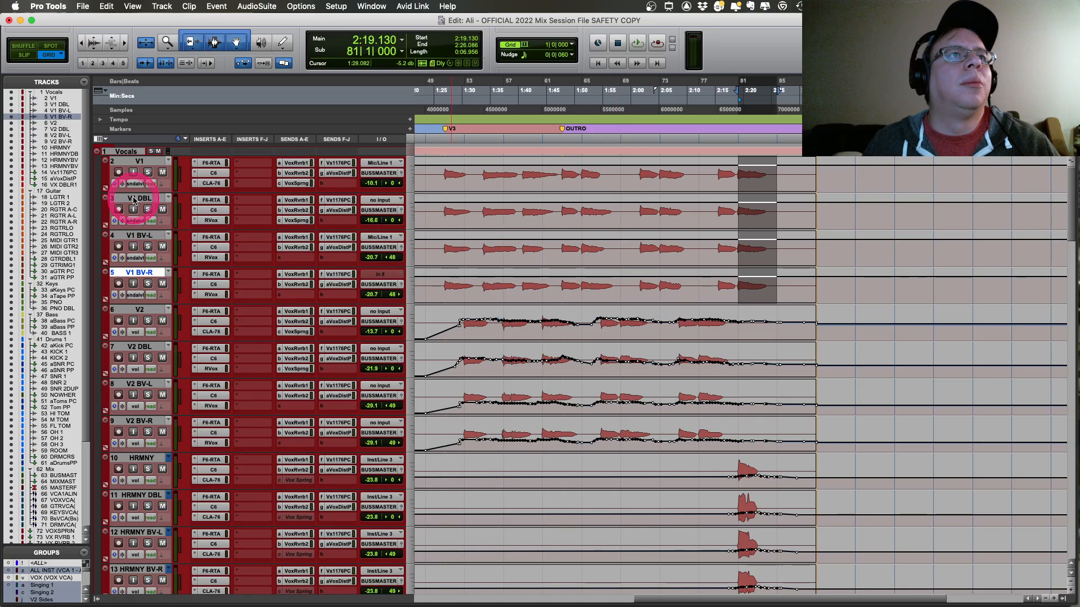
click(135, 186)
mouse_move(141, 199)
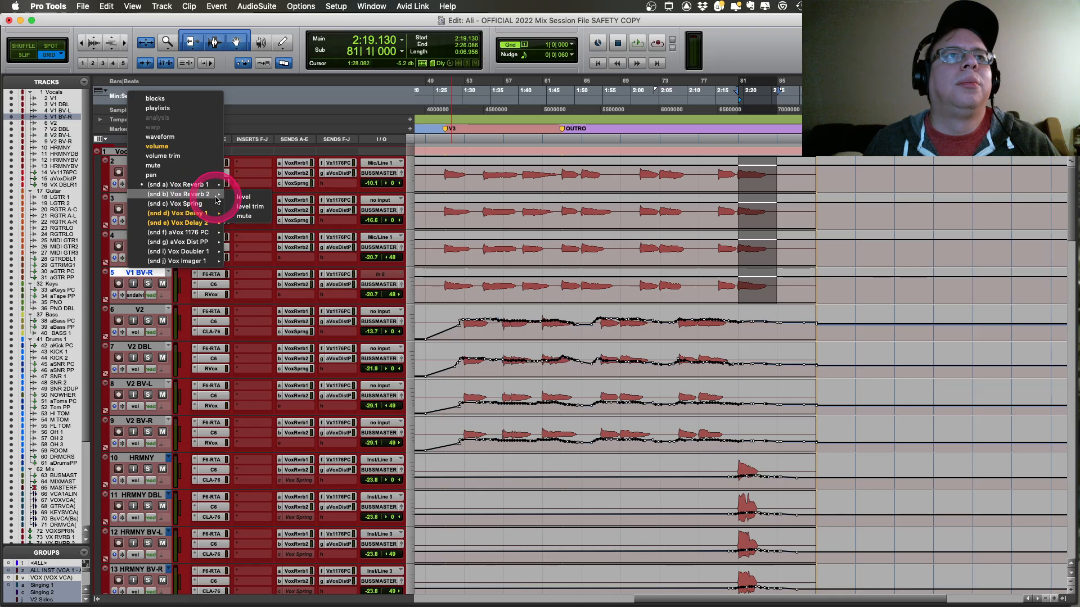
click(241, 197)
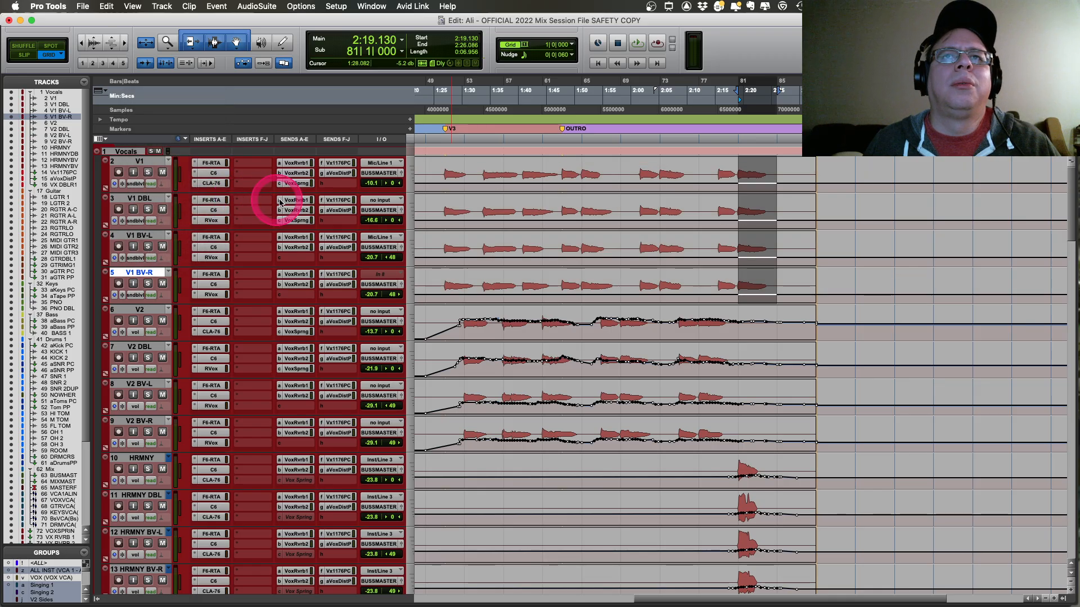
click(135, 184)
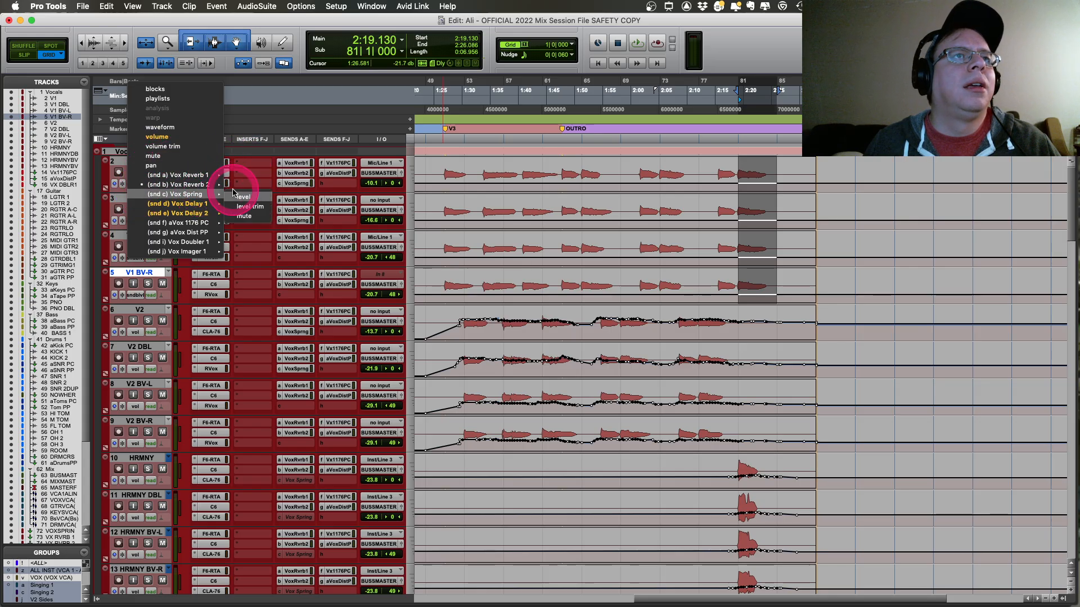
click(237, 196)
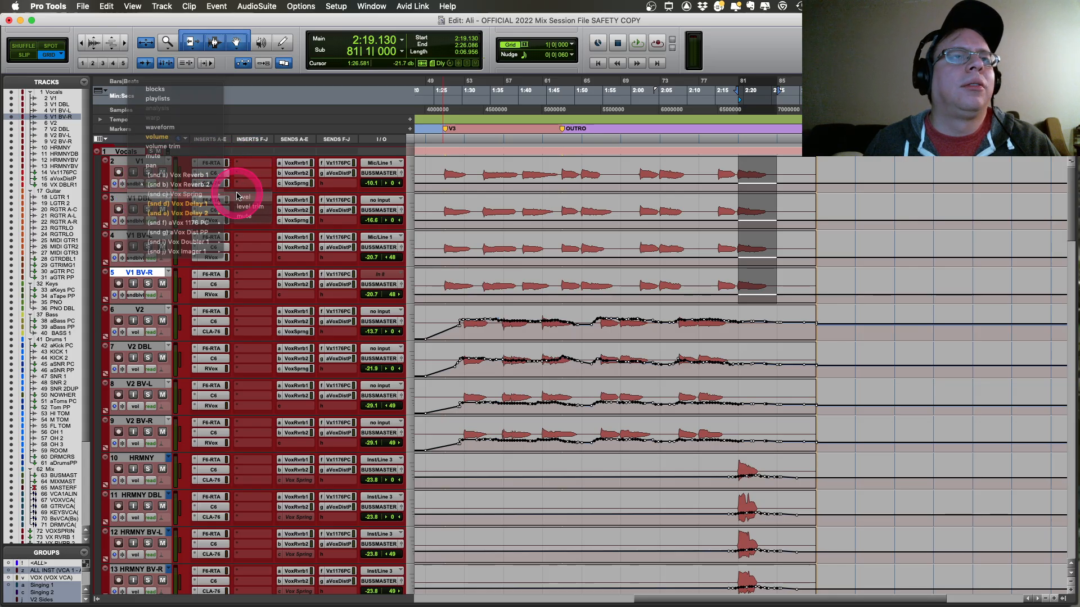
Step: Switch the V1 group's track view to the Vox Delay 1 send level automation
click(135, 184)
mouse_move(185, 194)
click(246, 196)
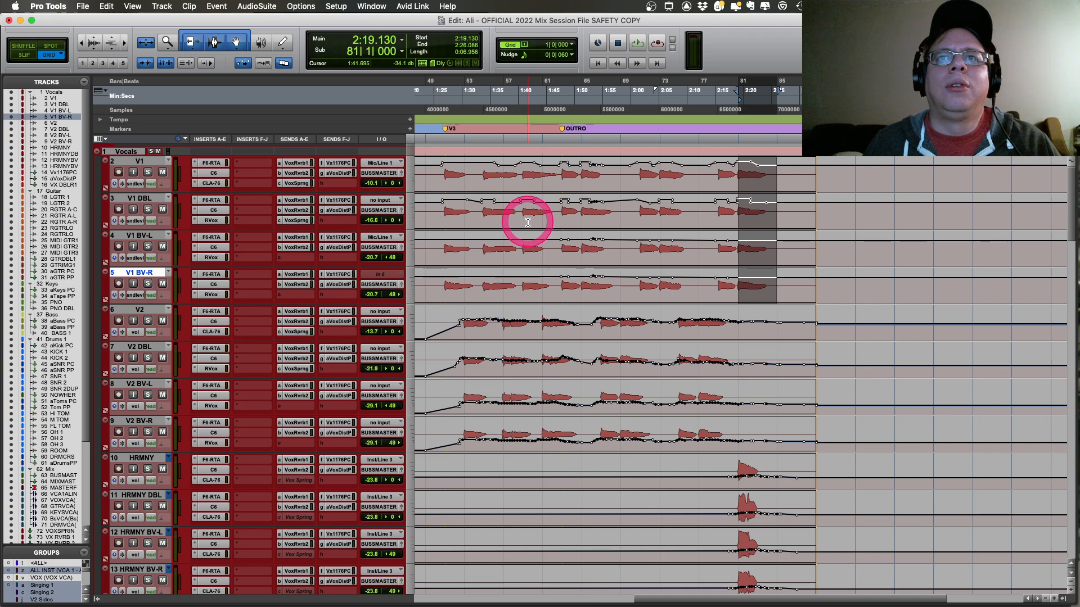
Step: Play the full mix from bar 50 into the V3 section, and stop
key(super+bracketright)
key(super+bracketleft)
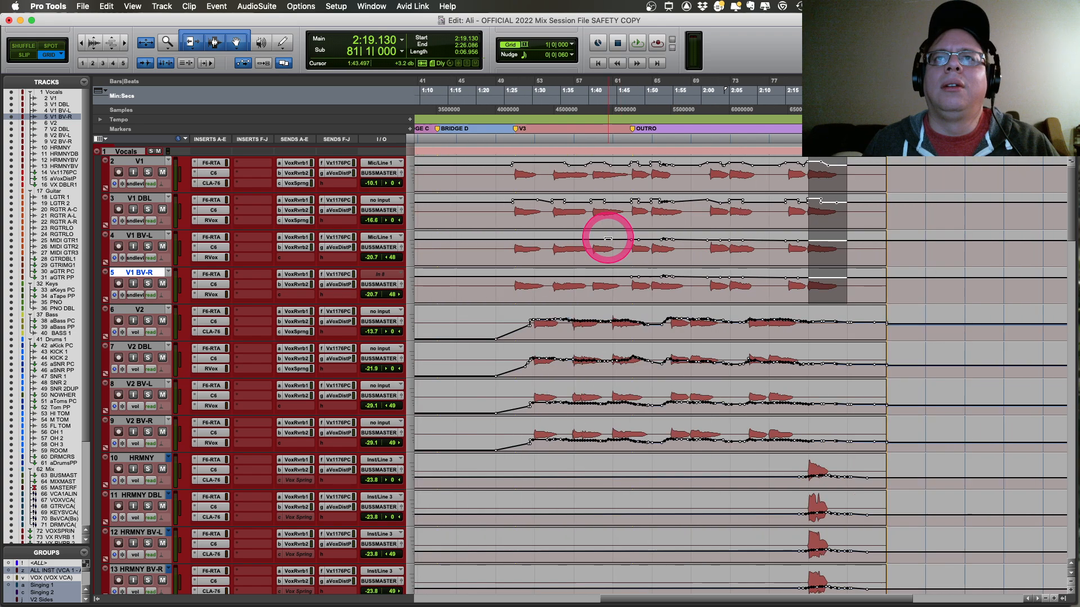
click(505, 220)
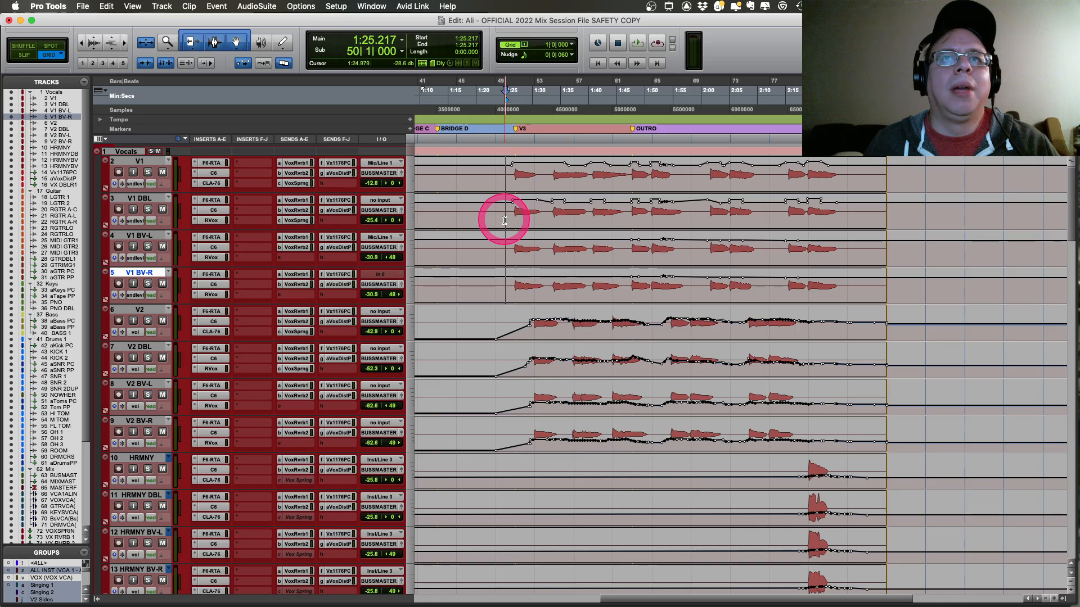
key(space)
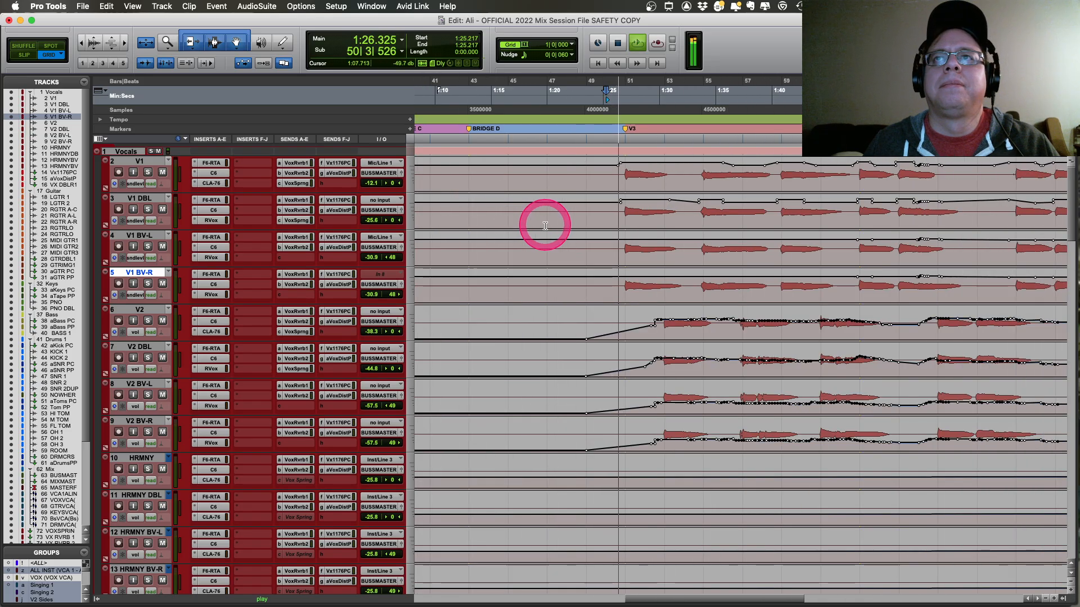
key(super+bracketleft)
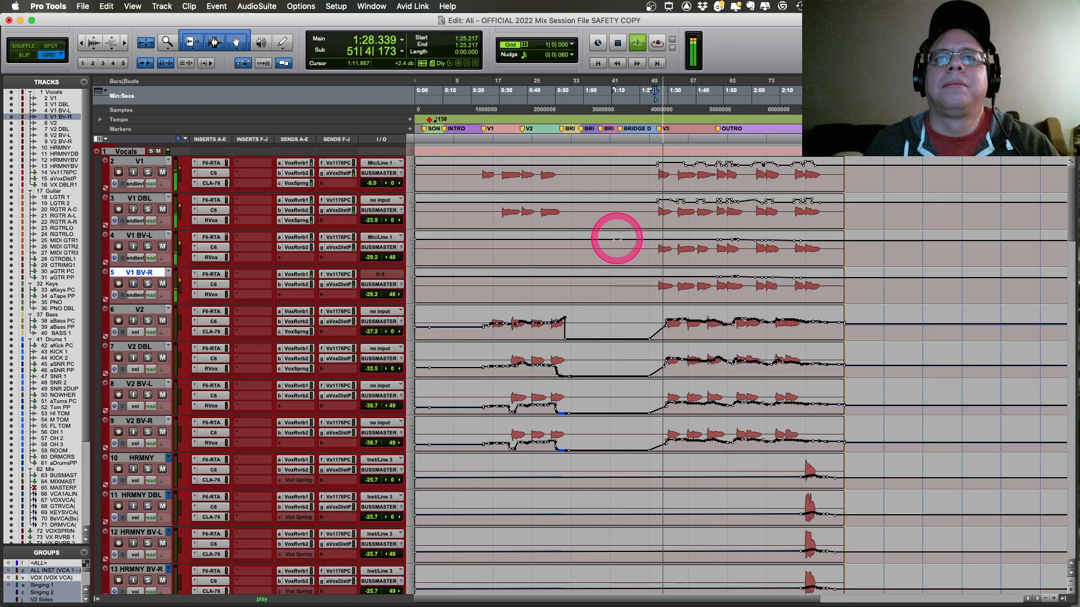
key(super+bracketright)
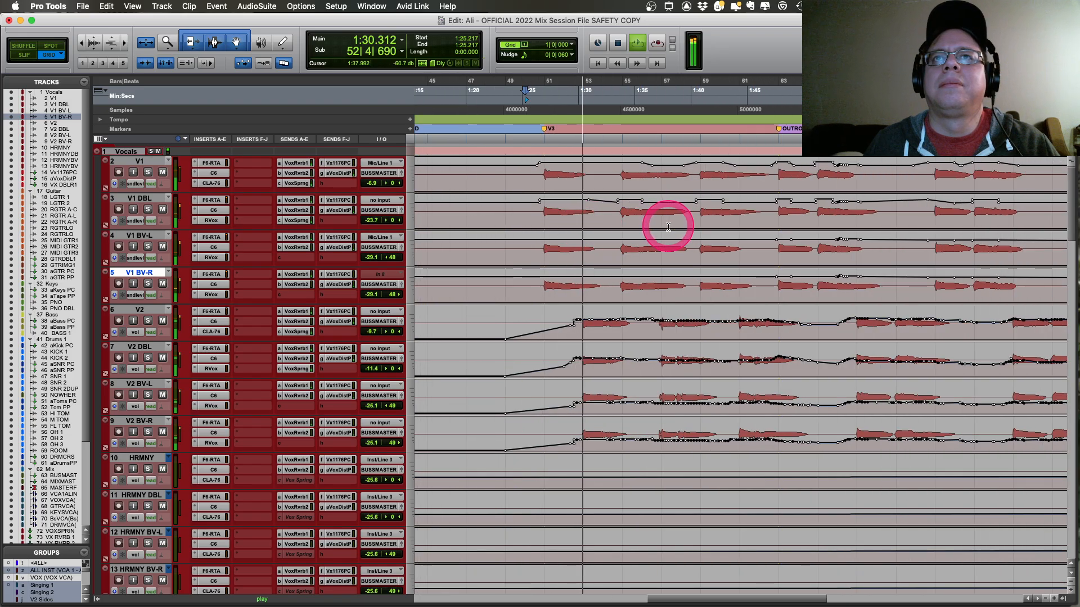
key(space)
Step: Solo the V1 group and audition it from bar 15 and from bar 27, and stop playback
key(super+bracketleft)
key(super+bracketleft)
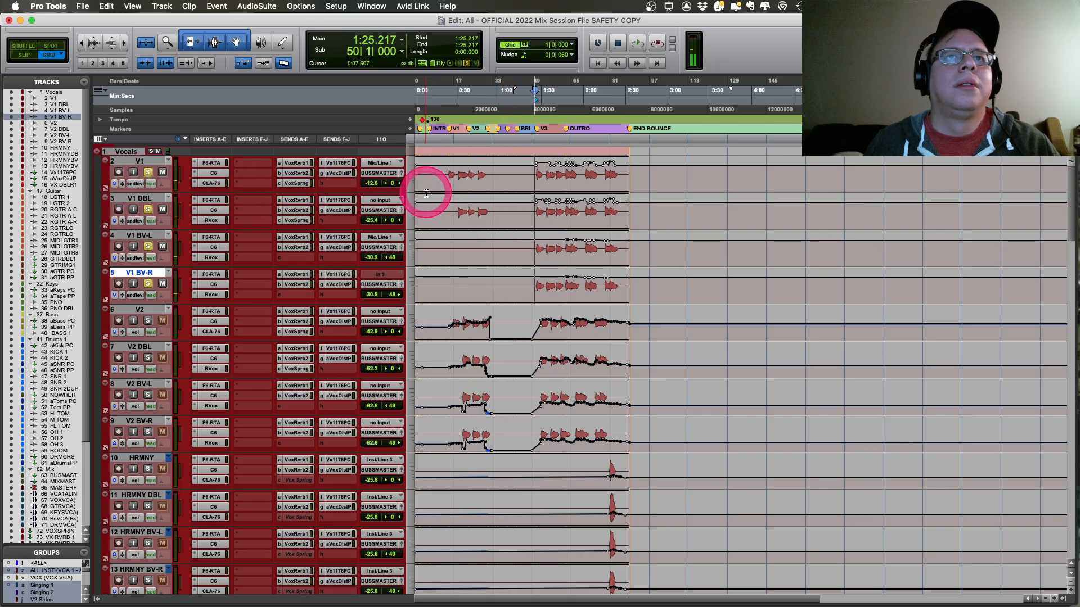
key(space)
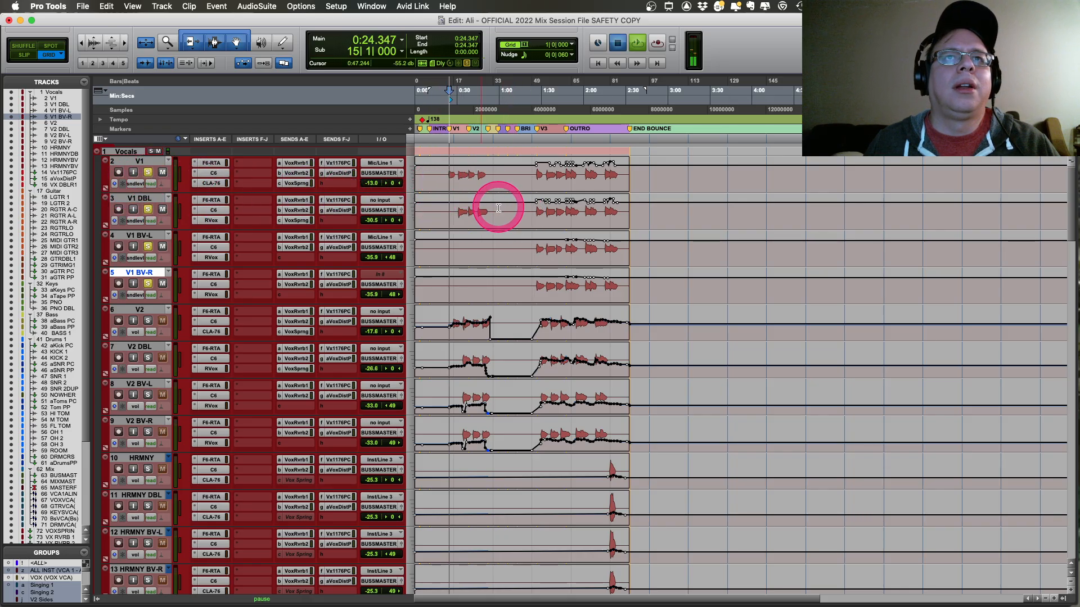
click(478, 178)
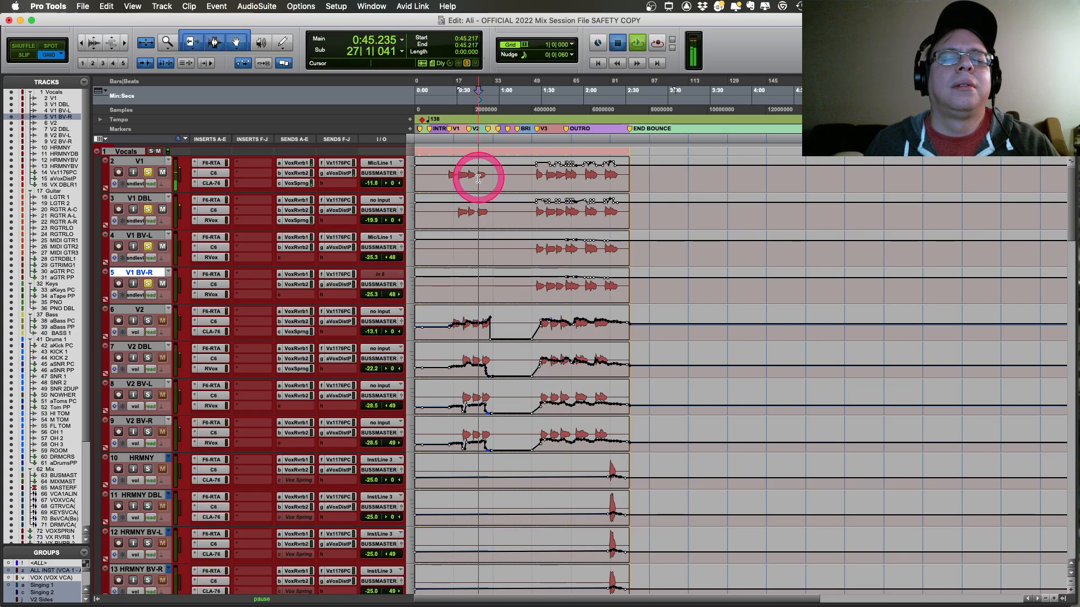
key(space)
Step: Audition the soloed V1 group's entry into V3 repeatedly, starting from bar 50, and stop
click(534, 182)
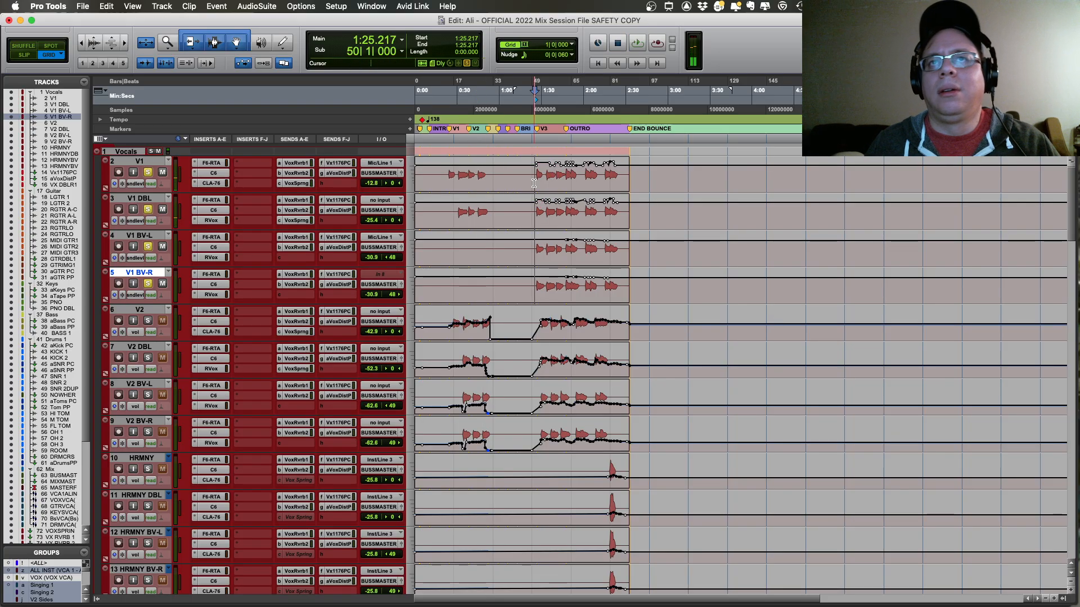
key(space)
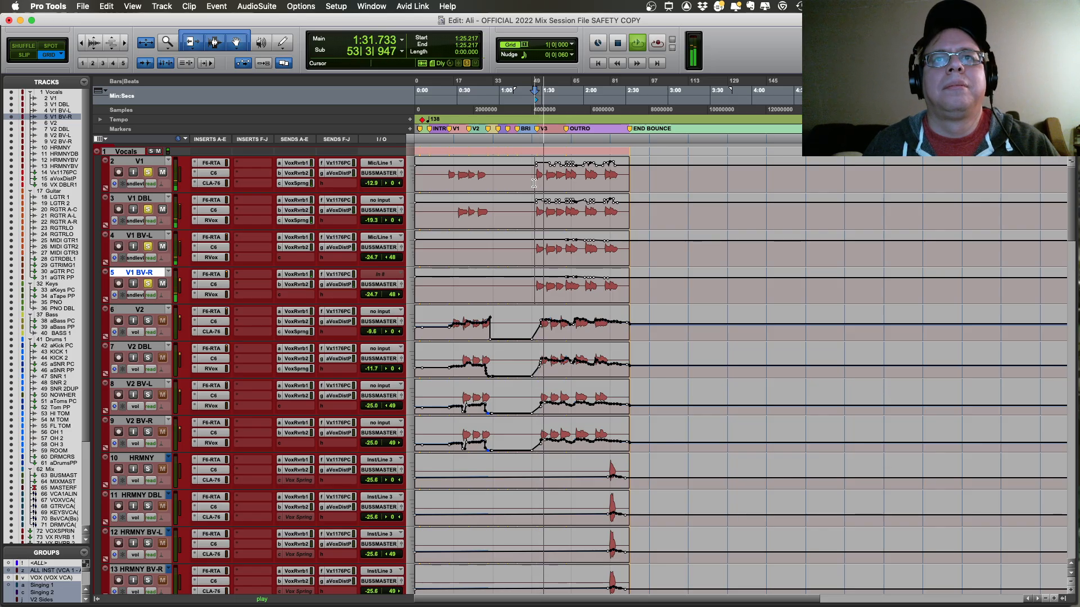
key(space)
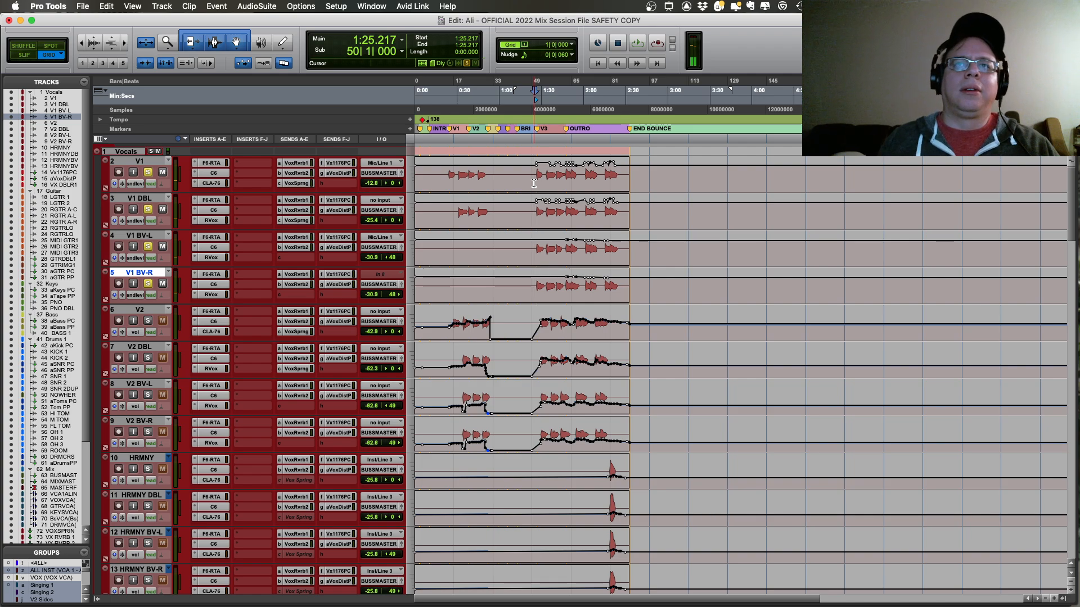
key(space)
key(space)
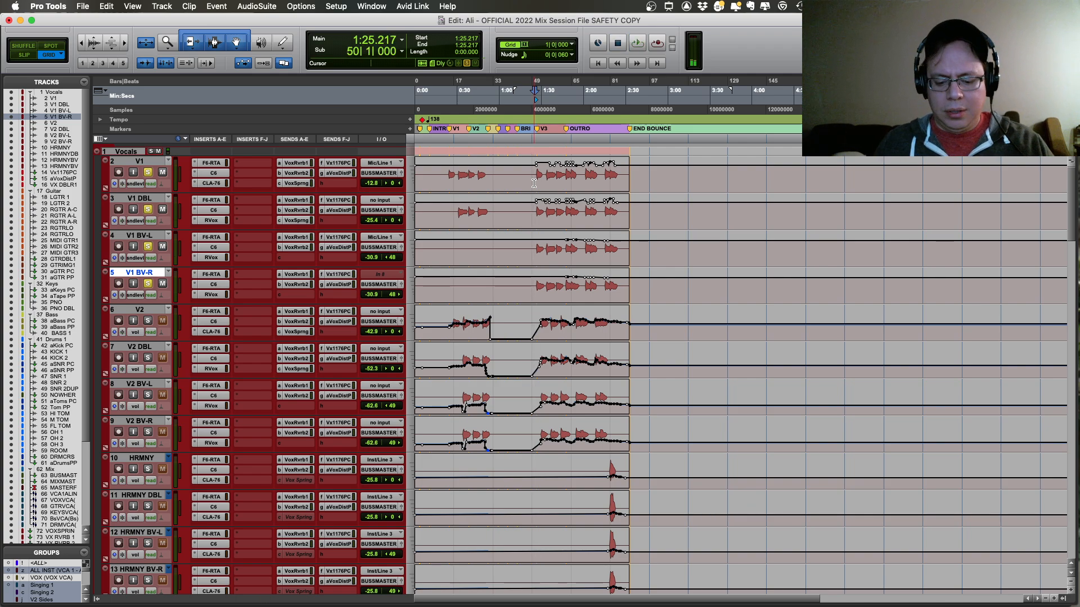
key(space)
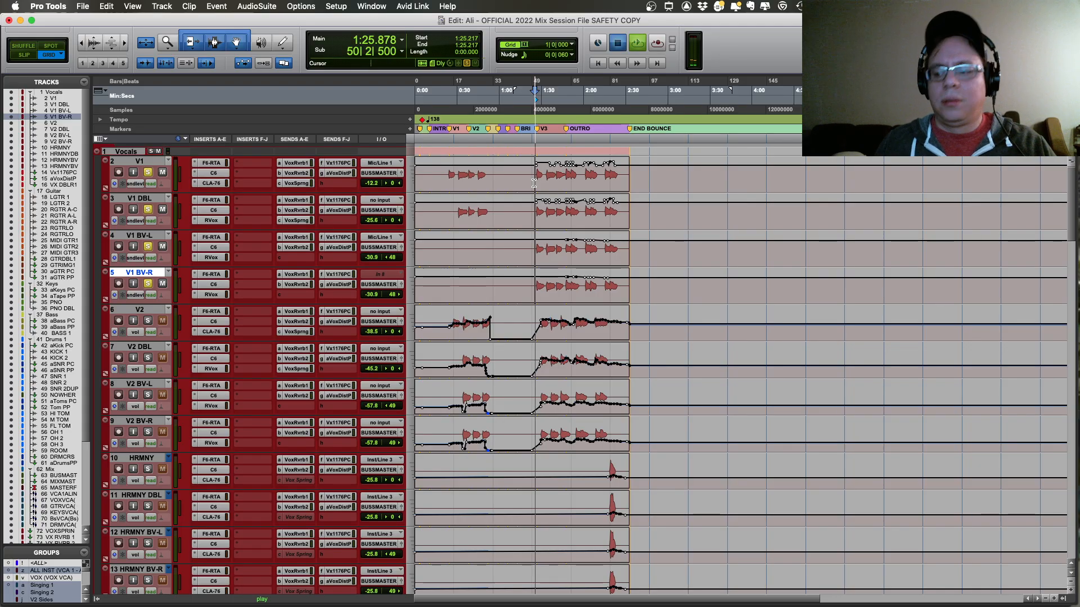
key(space)
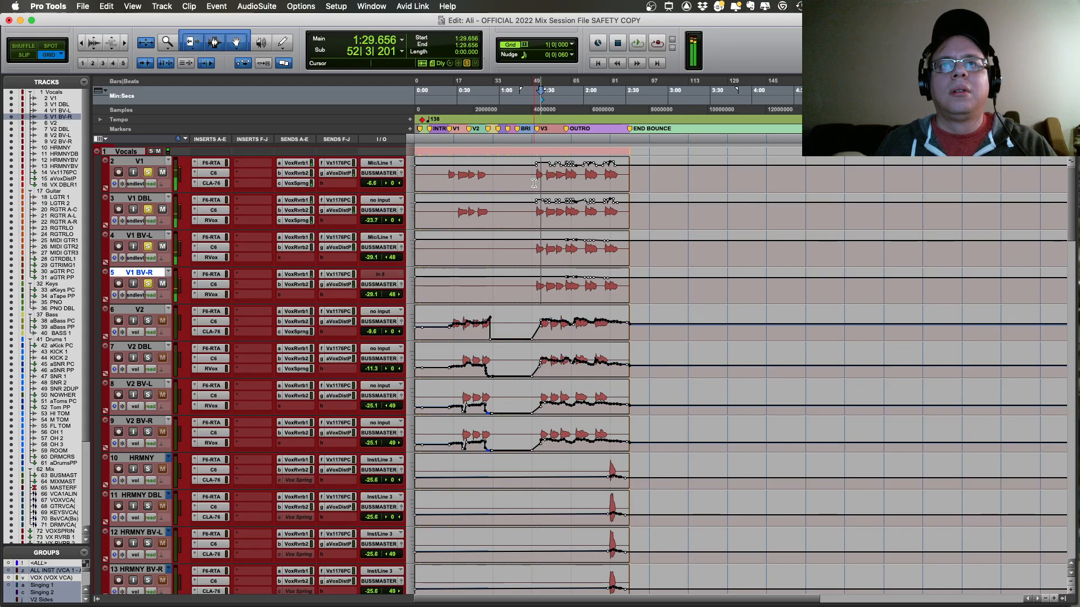
Step: Play the soloed V1 group further through V3, jump playback to bar 59, and stop
key(space)
key(t)
key(t)
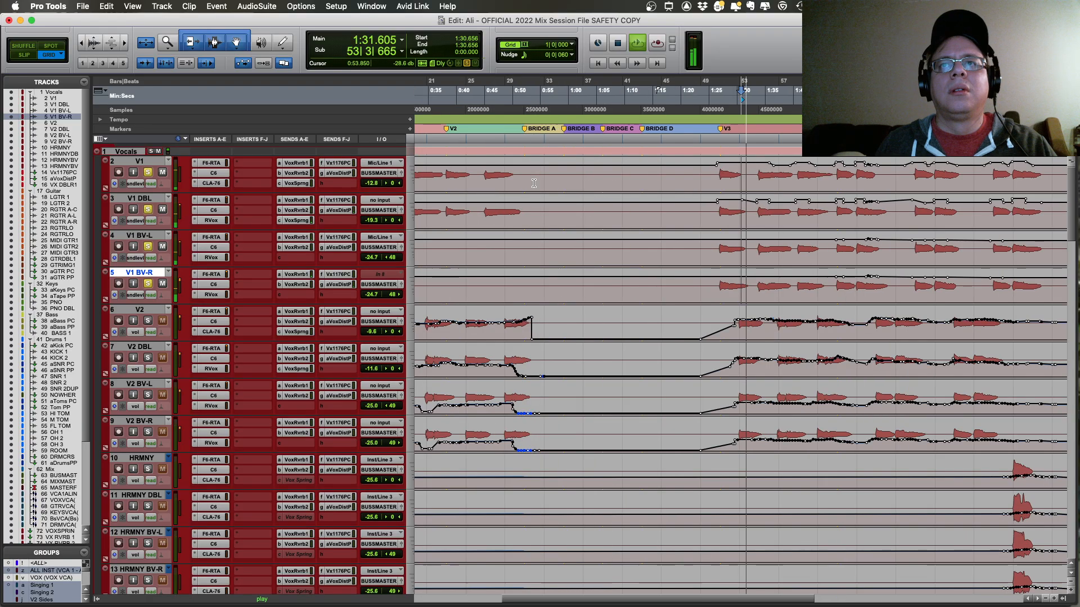
scroll(572, 267, right, 1)
scroll(572, 267, right, 2)
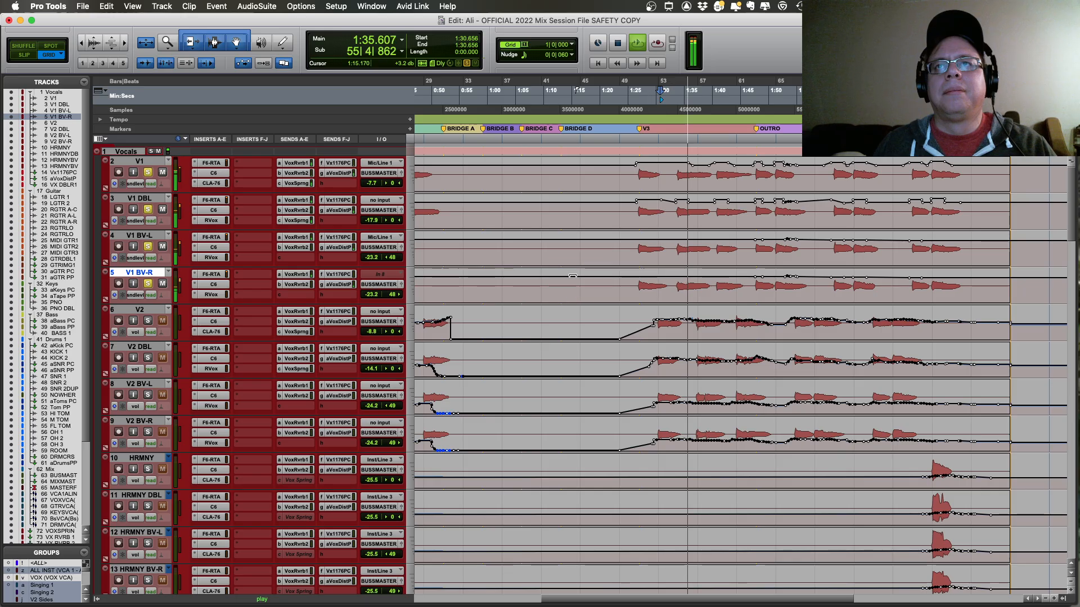
click(717, 218)
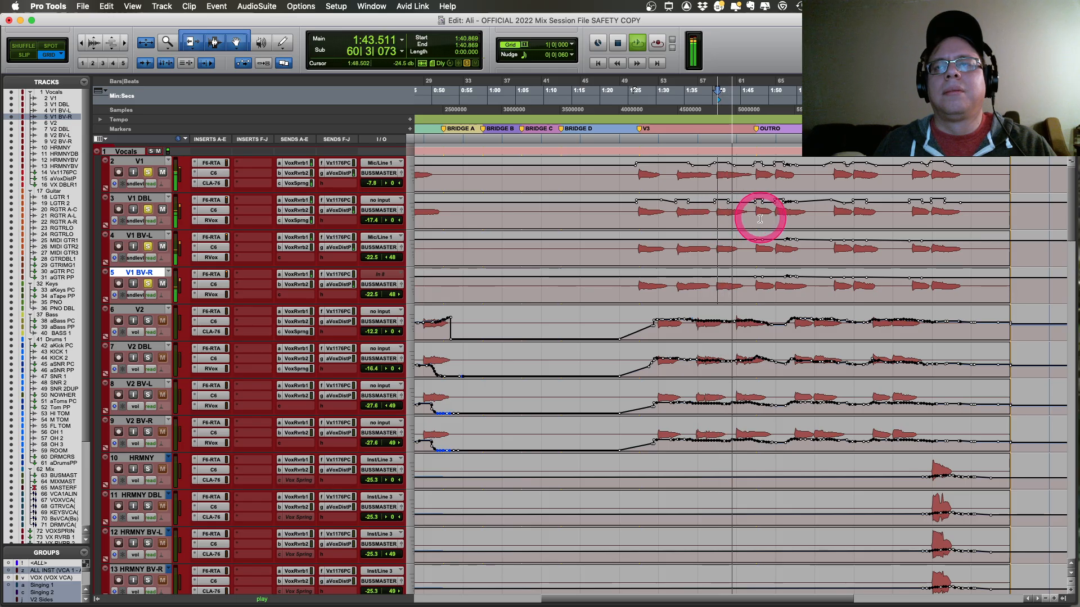
key(space)
Step: Play the soloed V1 group from bar 73 in the OUTRO section, and stop
click(849, 215)
key(space)
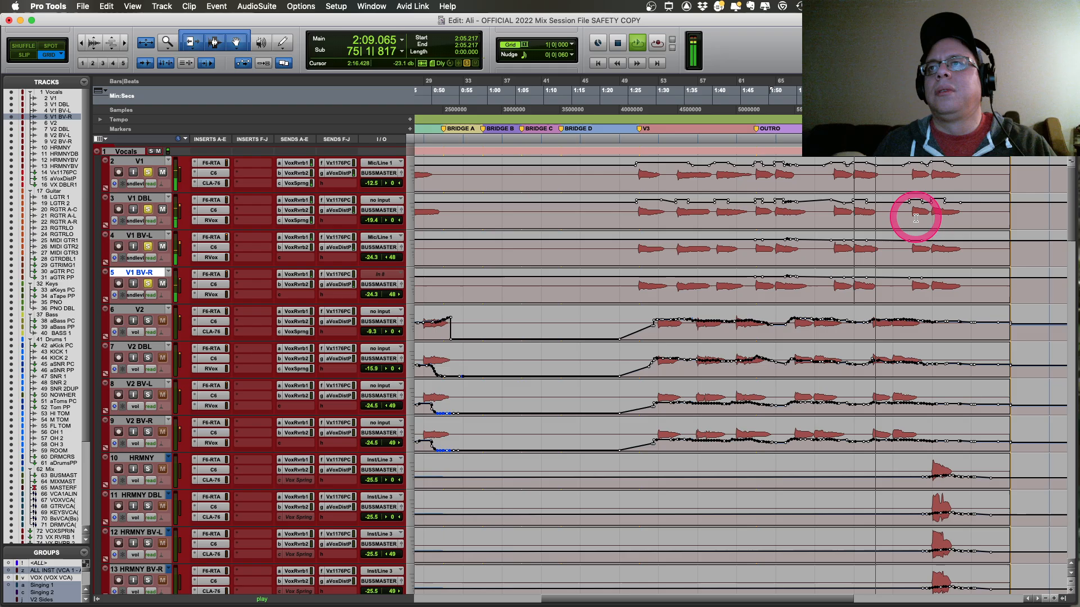
key(space)
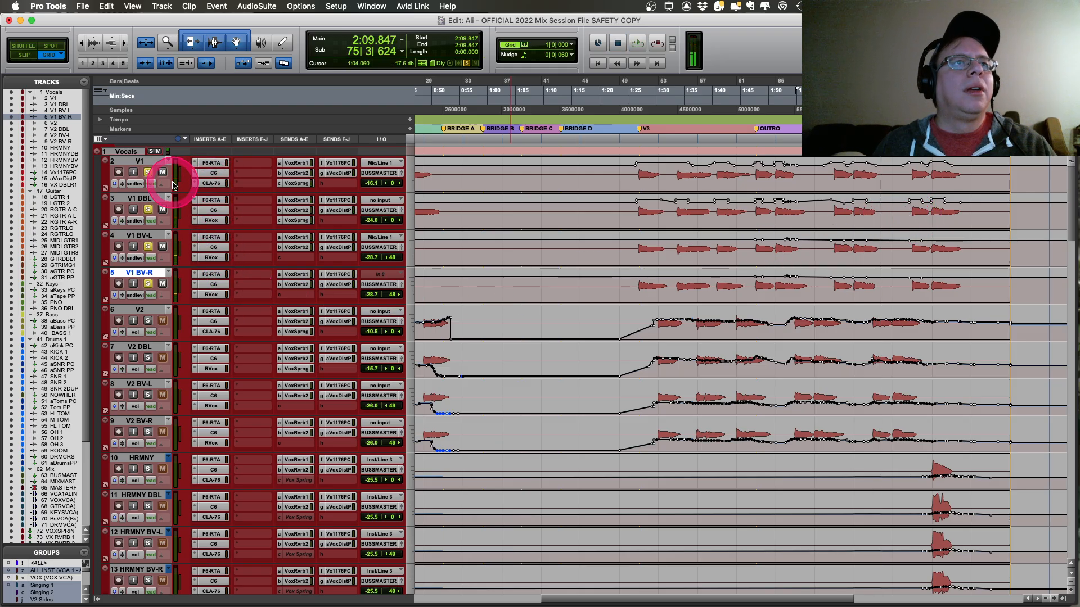
Step: Show the V1 group's Vox Delay 2 send level automation across the whole song
click(145, 186)
mouse_move(143, 192)
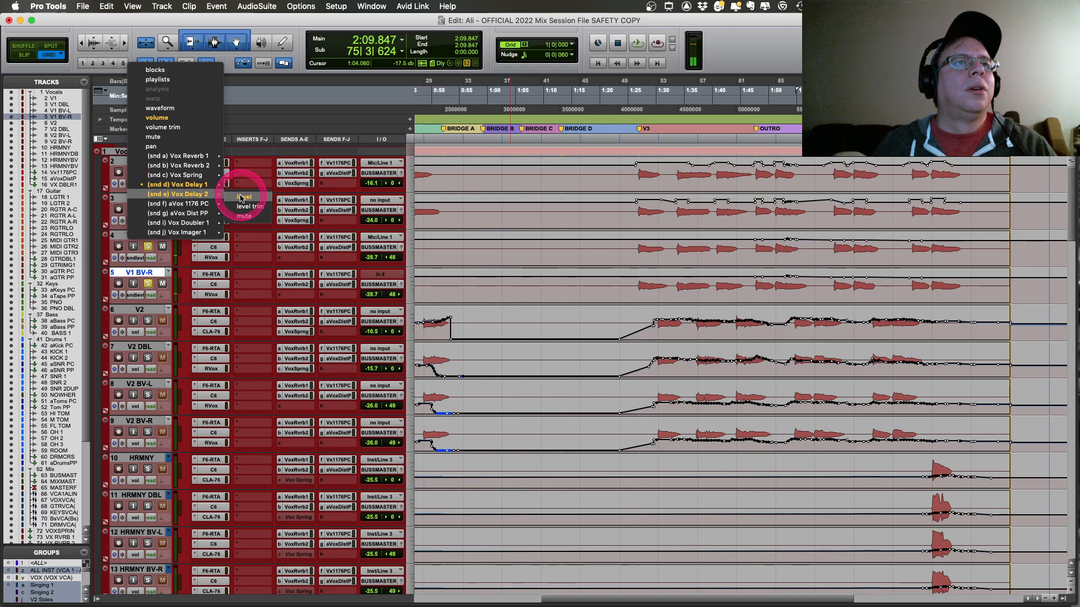
click(242, 193)
key(r)
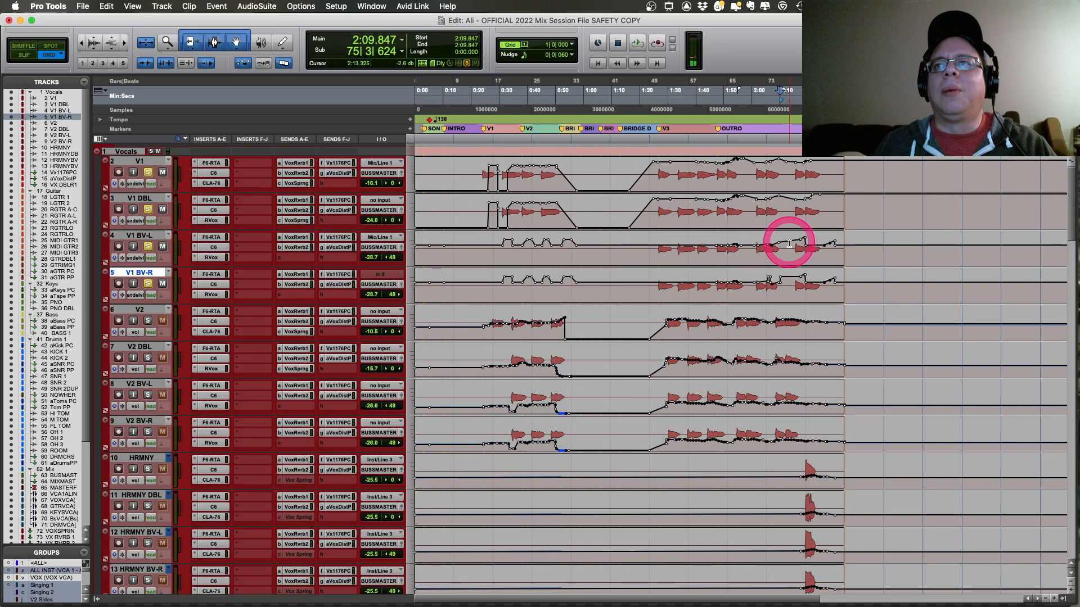
Step: Switch the V2 group's track view to the Vox Delay 2 send level automation
click(135, 295)
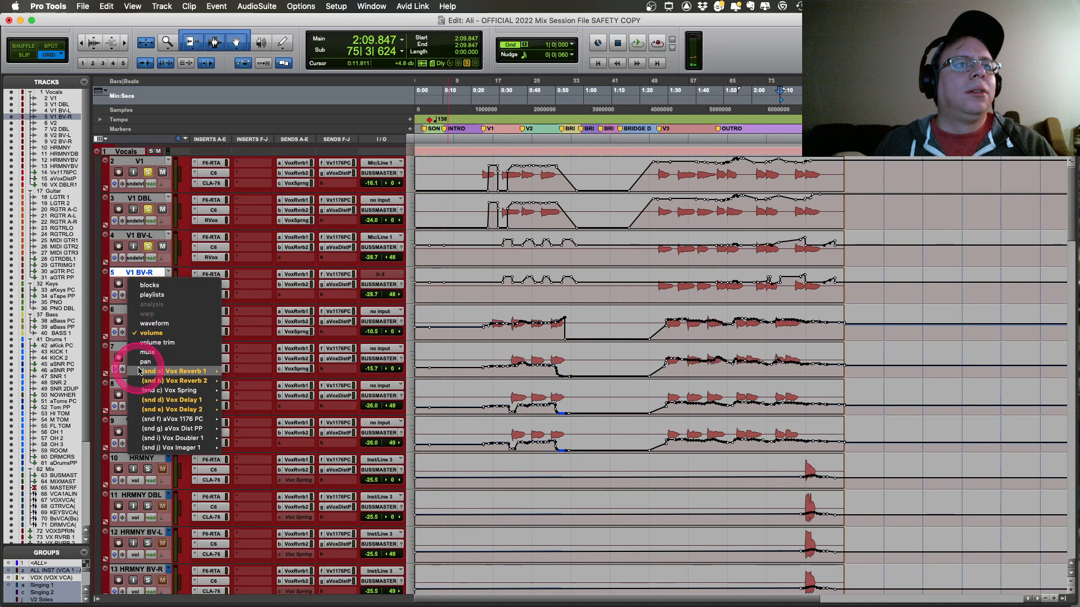
mouse_move(145, 383)
click(240, 410)
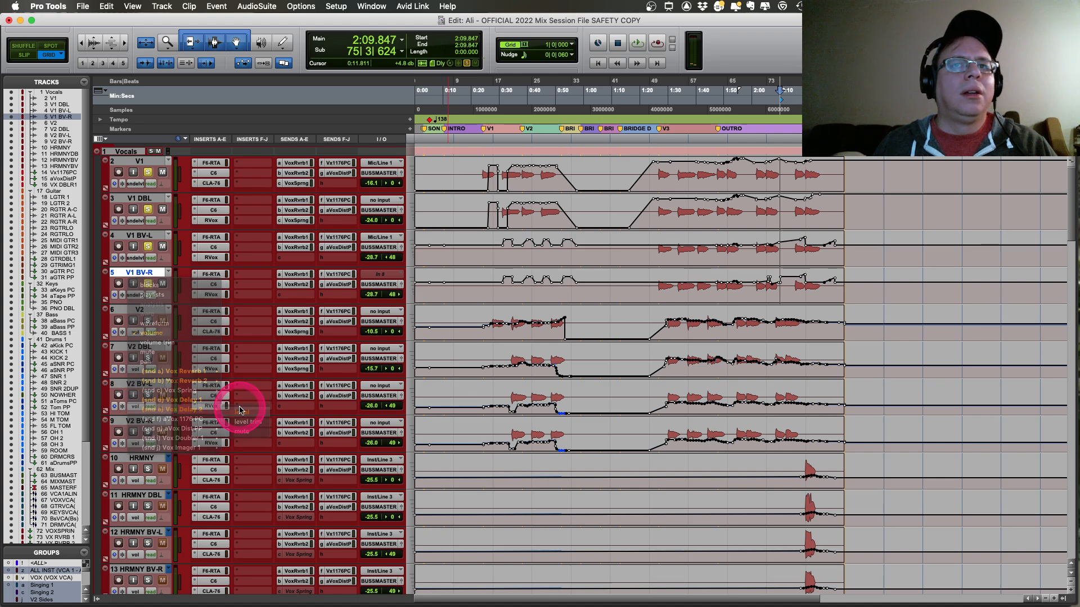
Step: Play from bar 58, solo the V2 group together with the V1 group during playback, and stop
click(694, 364)
key(space)
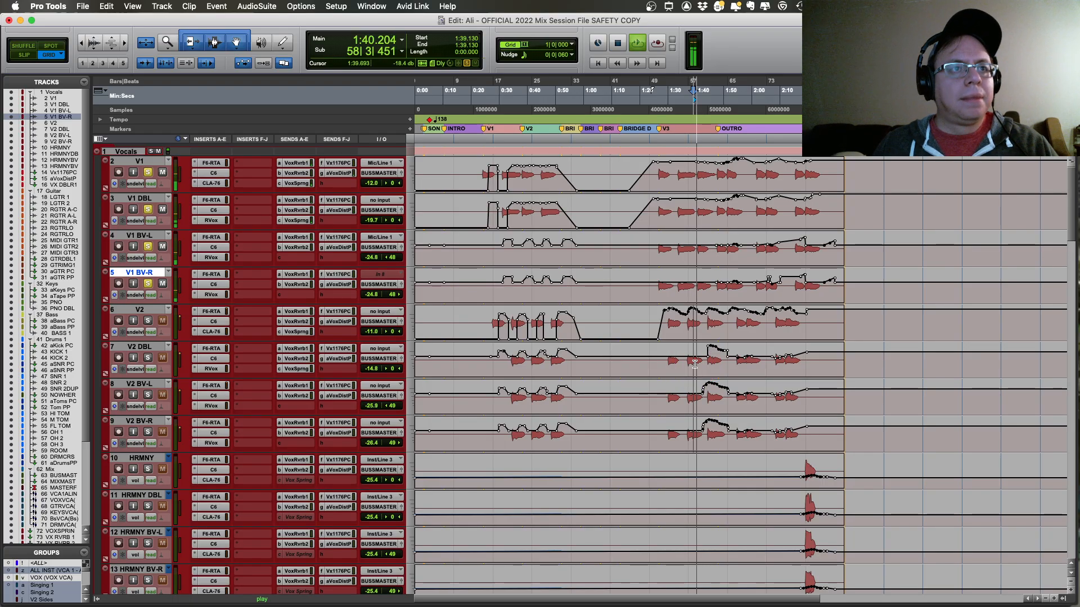
click(148, 321)
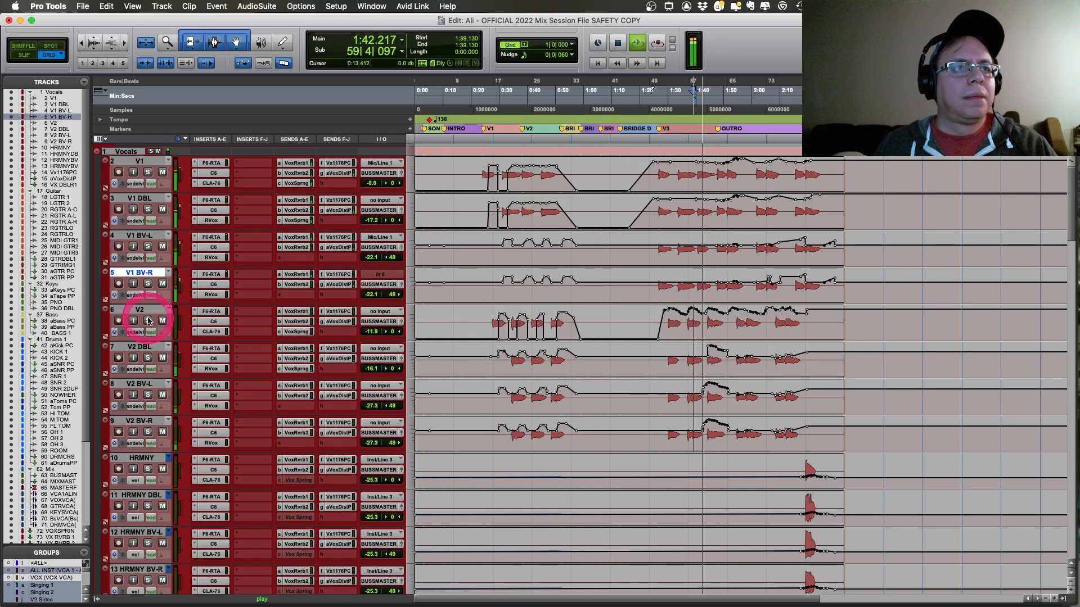
click(148, 320)
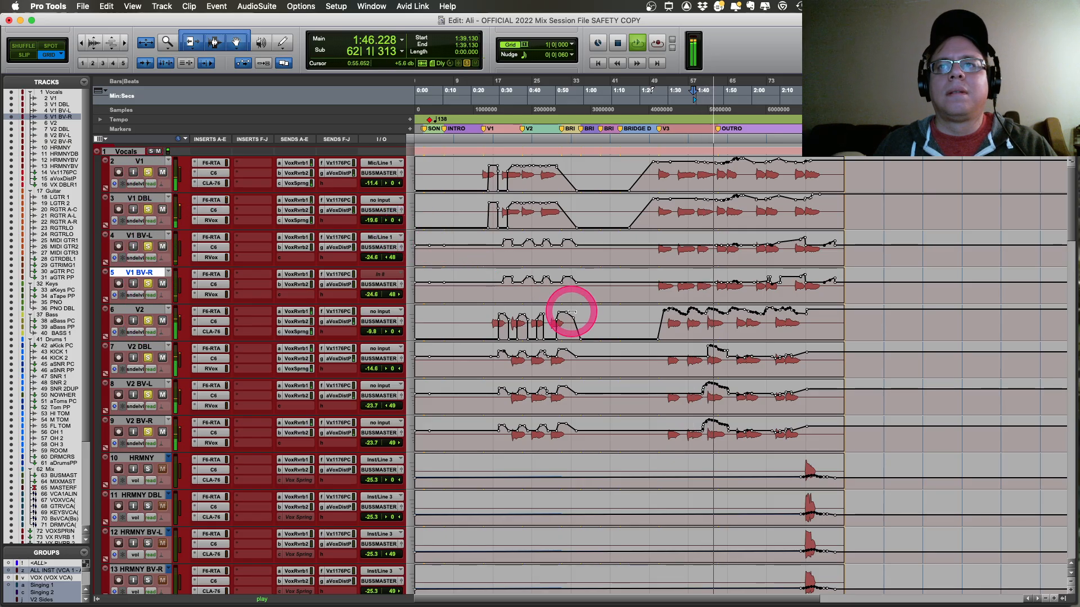
key(t)
key(t)
scroll(618, 360, right, 3)
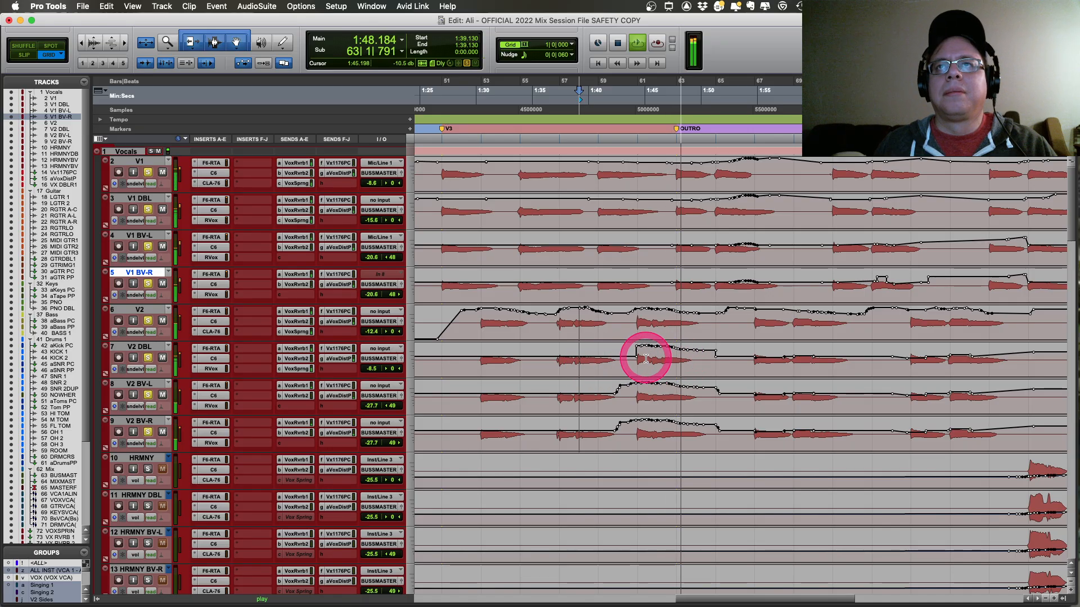
key(space)
Step: Select bars 59 to 65 on the V2 group, play the passage, restart from bar 61, and stop
drag(600, 345, 711, 359)
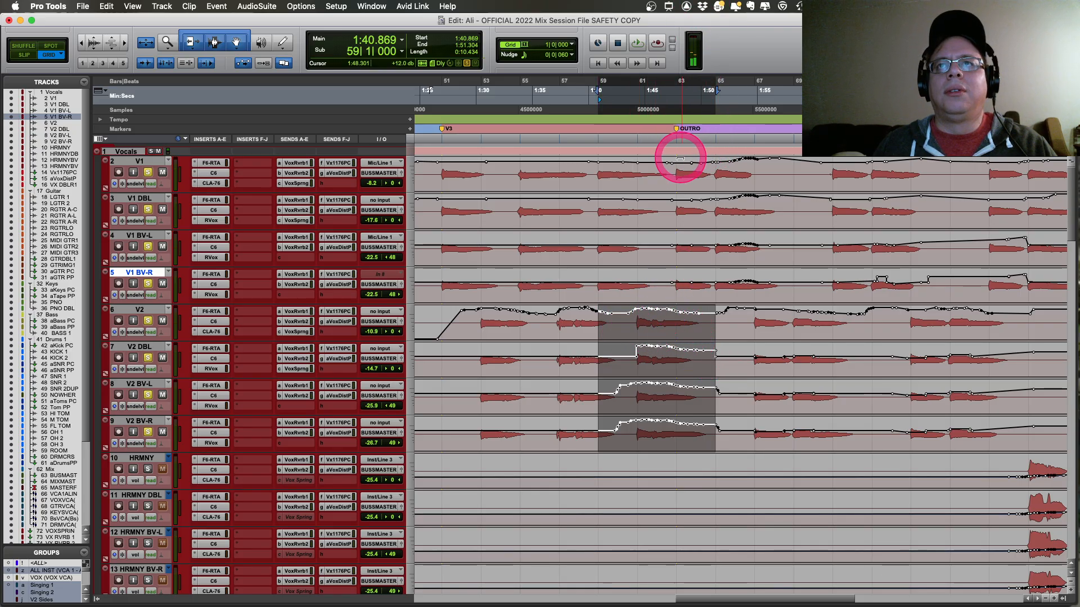
key(space)
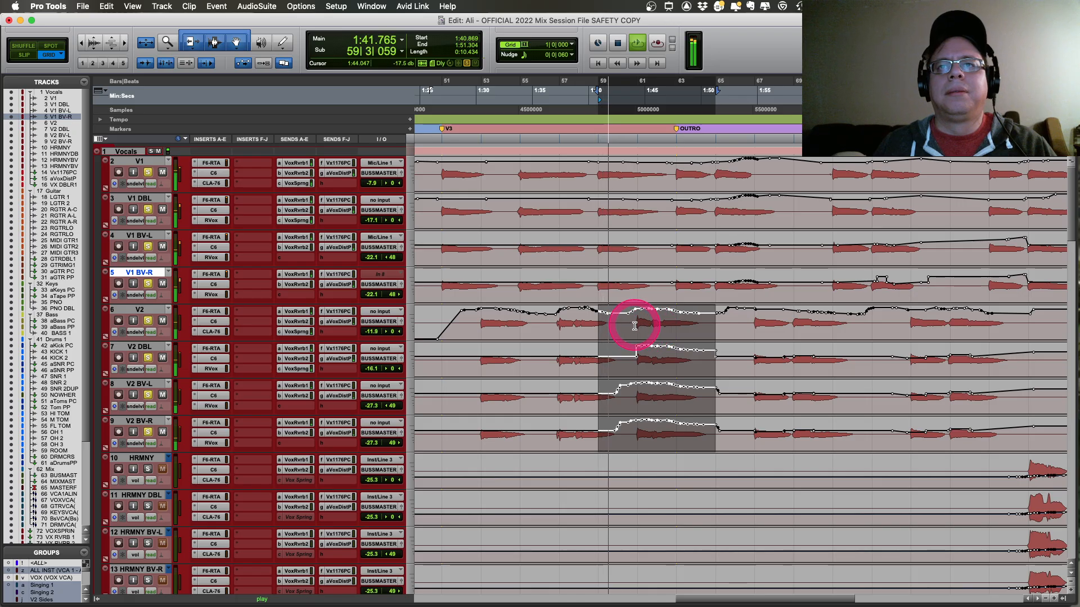
click(634, 327)
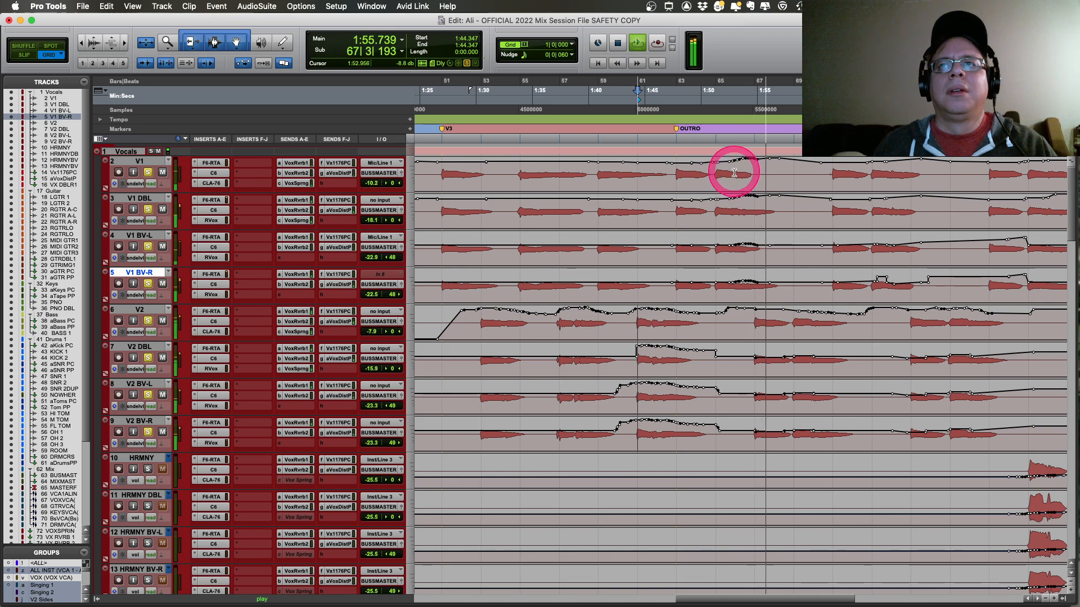
key(space)
Step: Select bars 65 to 69 on the V1 group and clear the V1 and V2 solos
click(715, 174)
drag(716, 174, 790, 174)
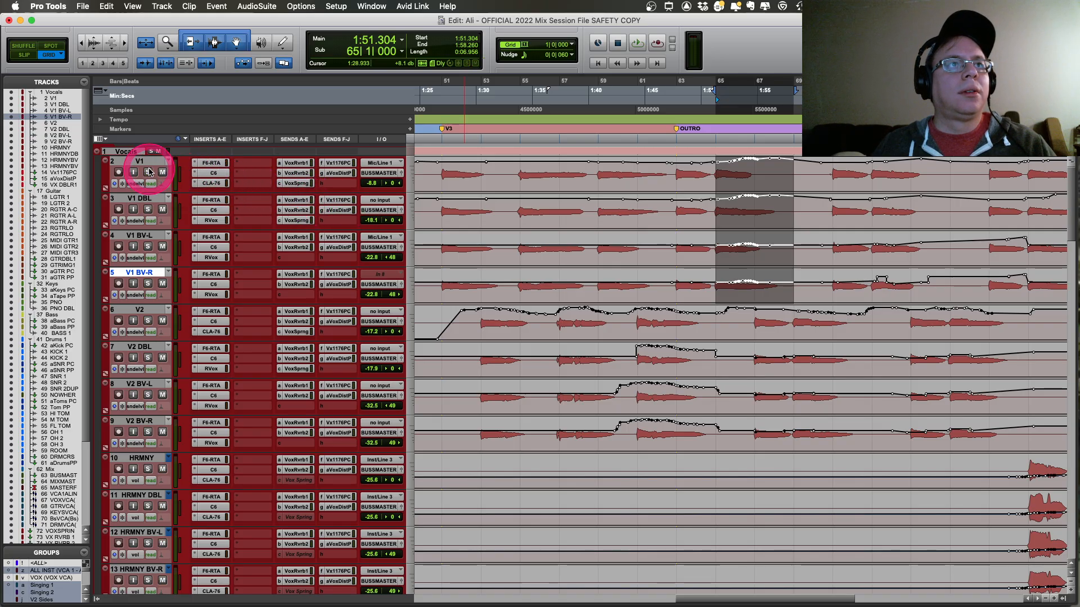
Step: Play the full mix from bar 60, stop, and play it again from bar 55 into the OUTRO
click(612, 180)
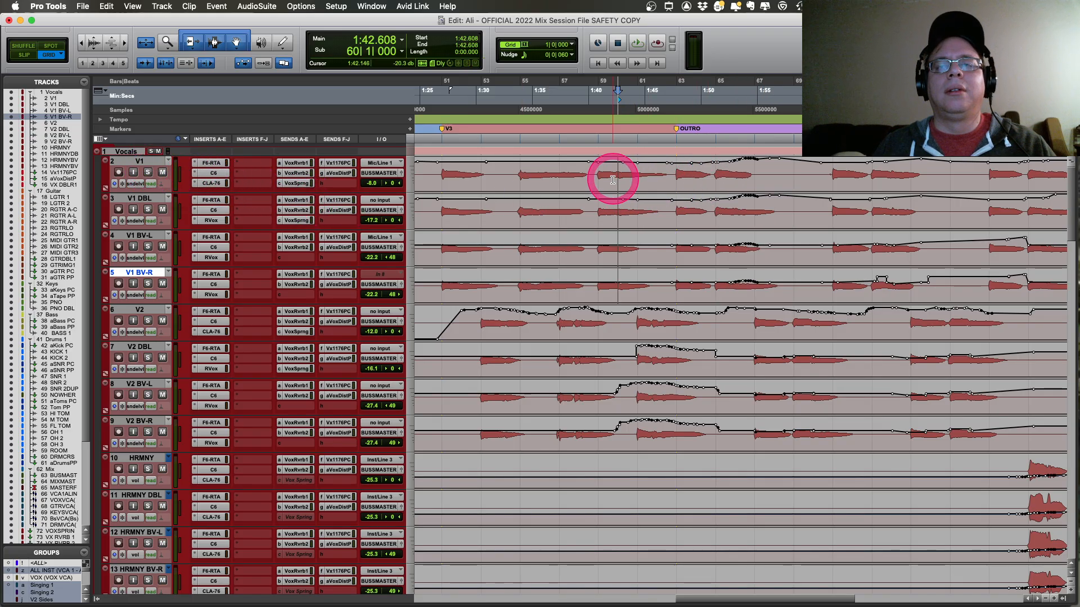
key(space)
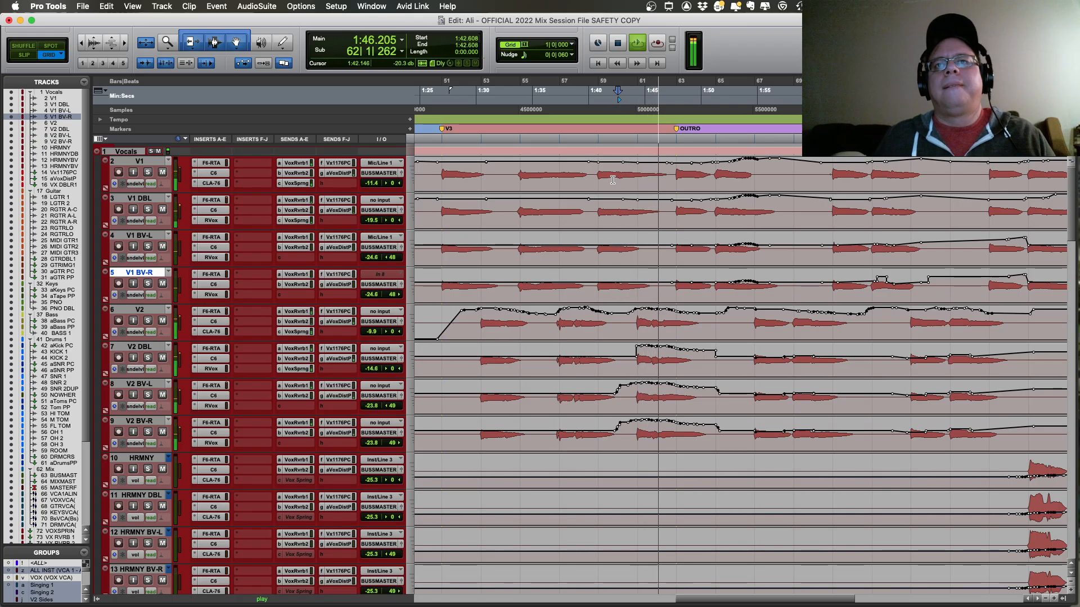
key(space)
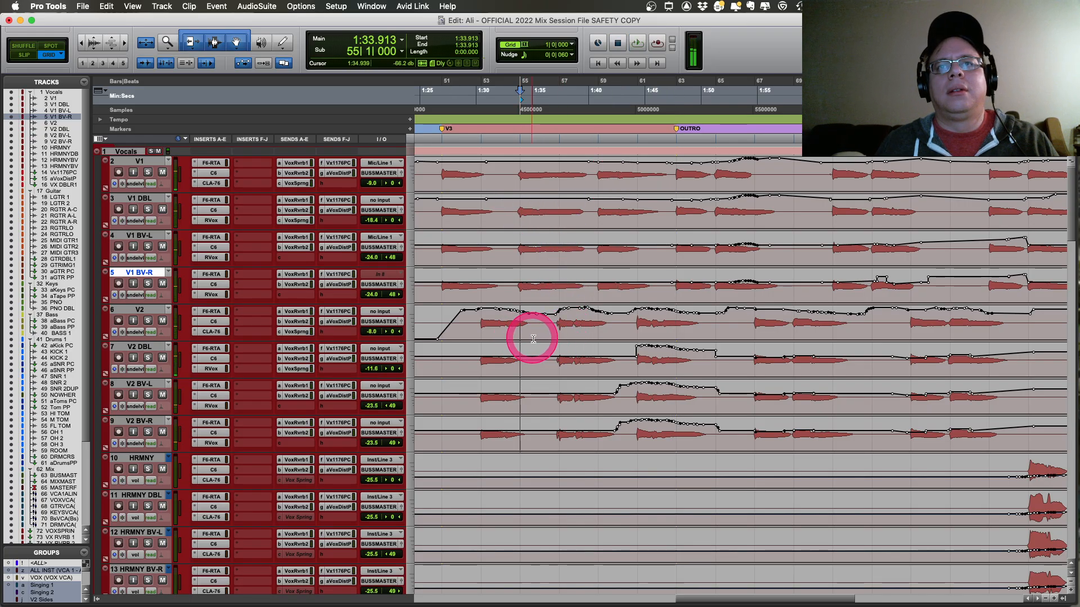
key(space)
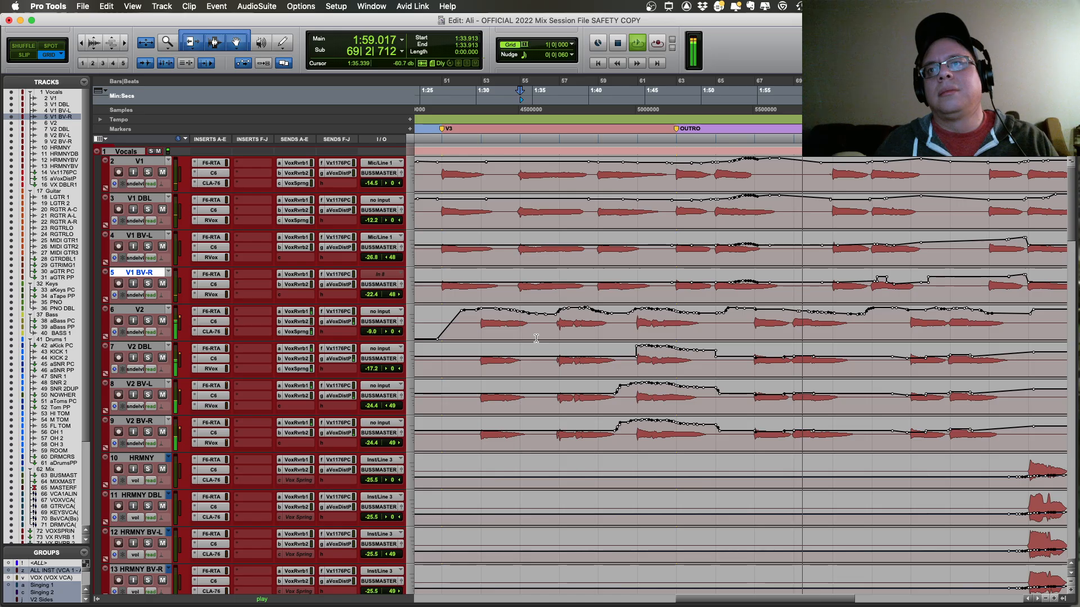
Step: Stop the full mix in the OUTRO and play it again from bar 65 on the V1 group
scroll(645, 295, right, 3)
scroll(821, 289, right, 4)
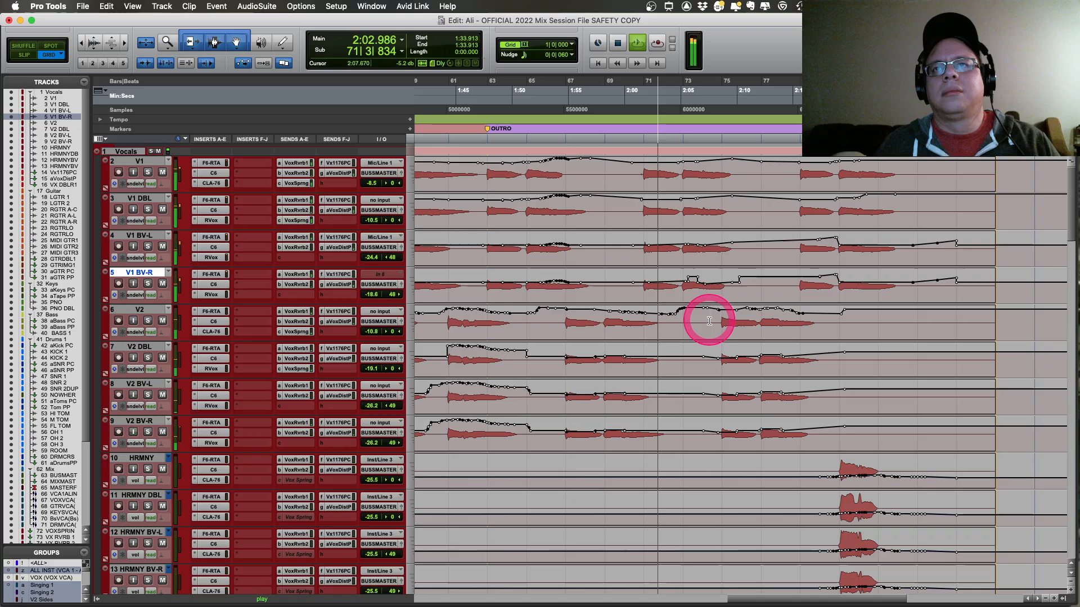
key(space)
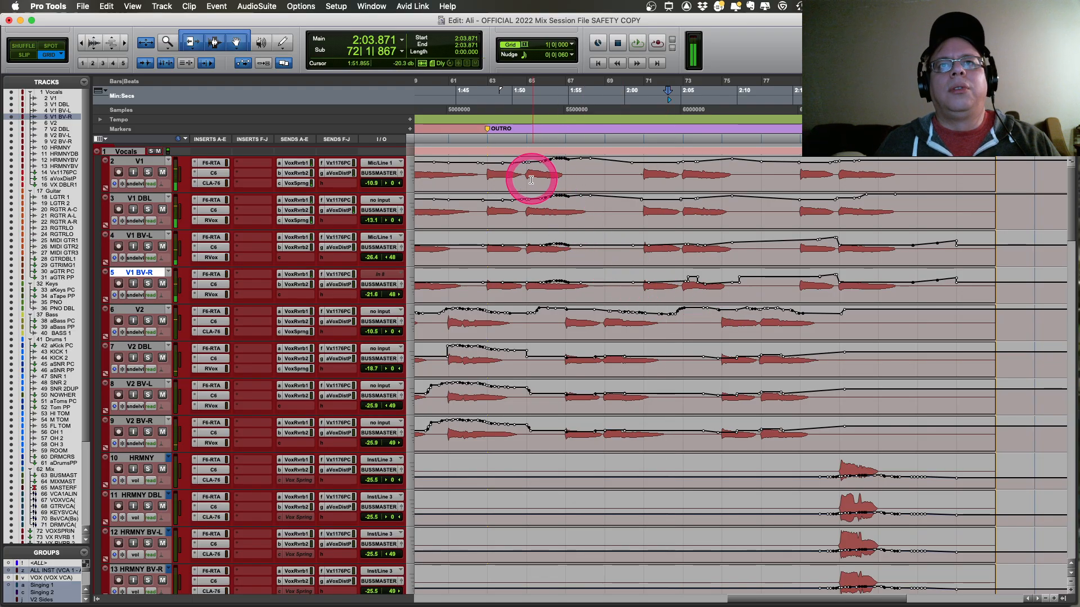
drag(526, 174, 864, 227)
scroll(613, 194, left, 10)
click(872, 226)
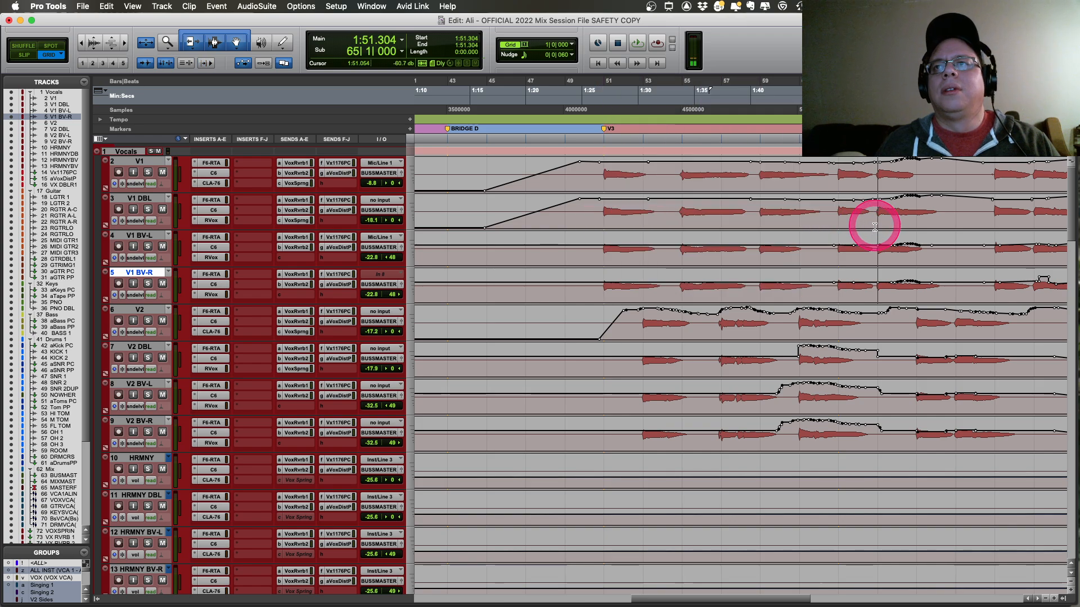
scroll(845, 225, right, 10)
key(space)
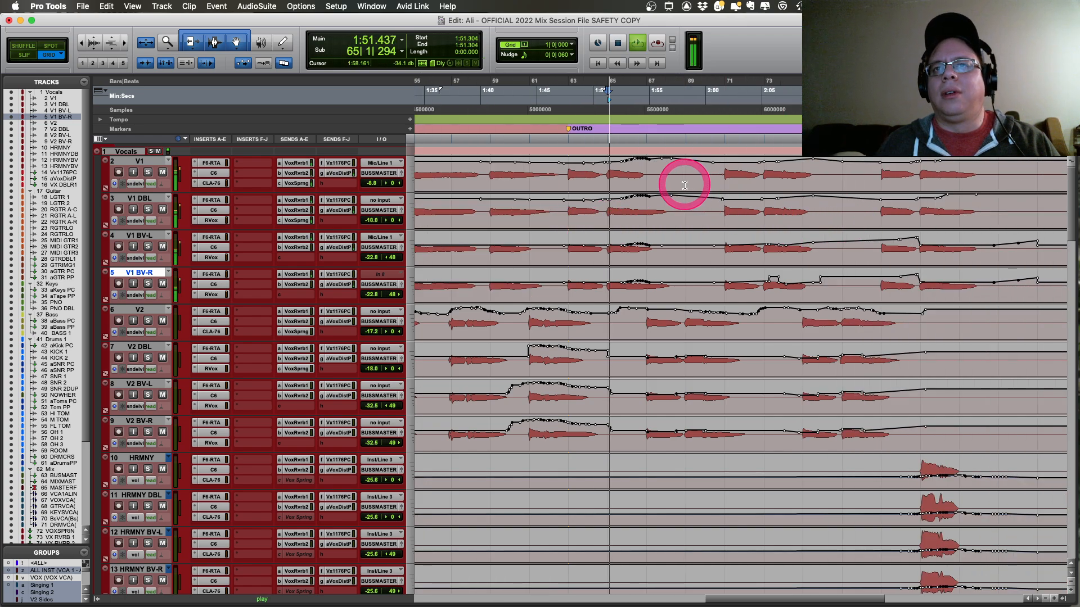
click(759, 326)
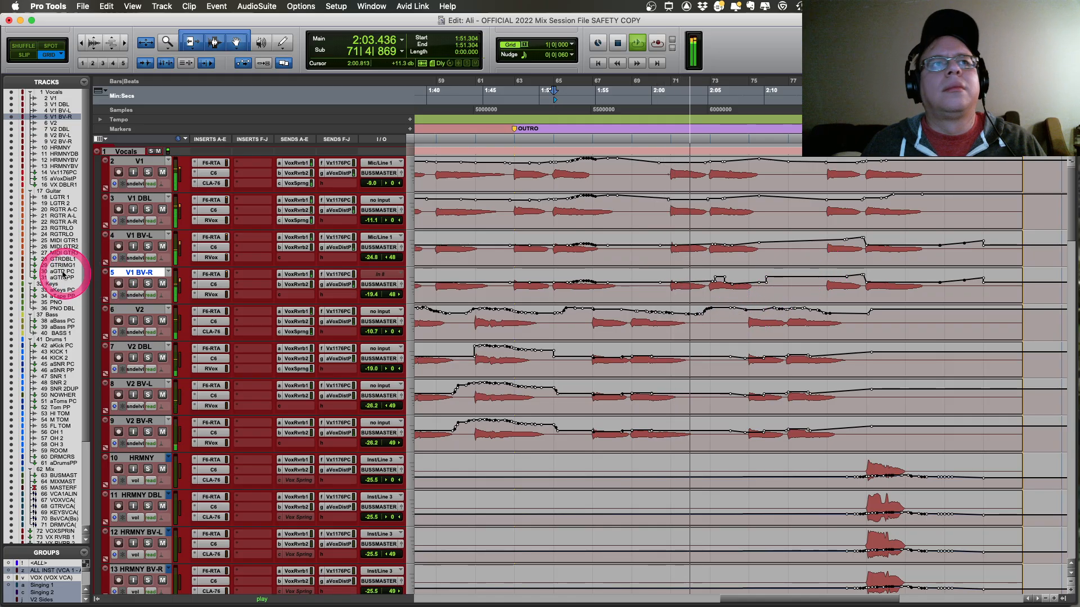
Step: Show the V1 group's Vox Delay 1 send level automation, switch back to Vox Delay 2 level, and follow it during playback
click(139, 183)
mouse_move(145, 181)
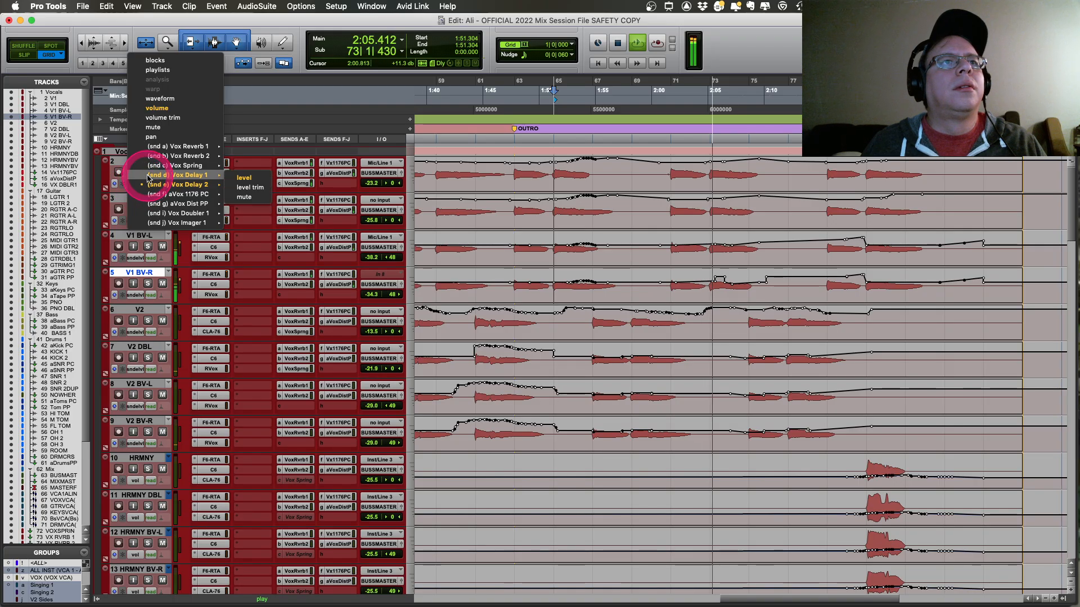
click(245, 178)
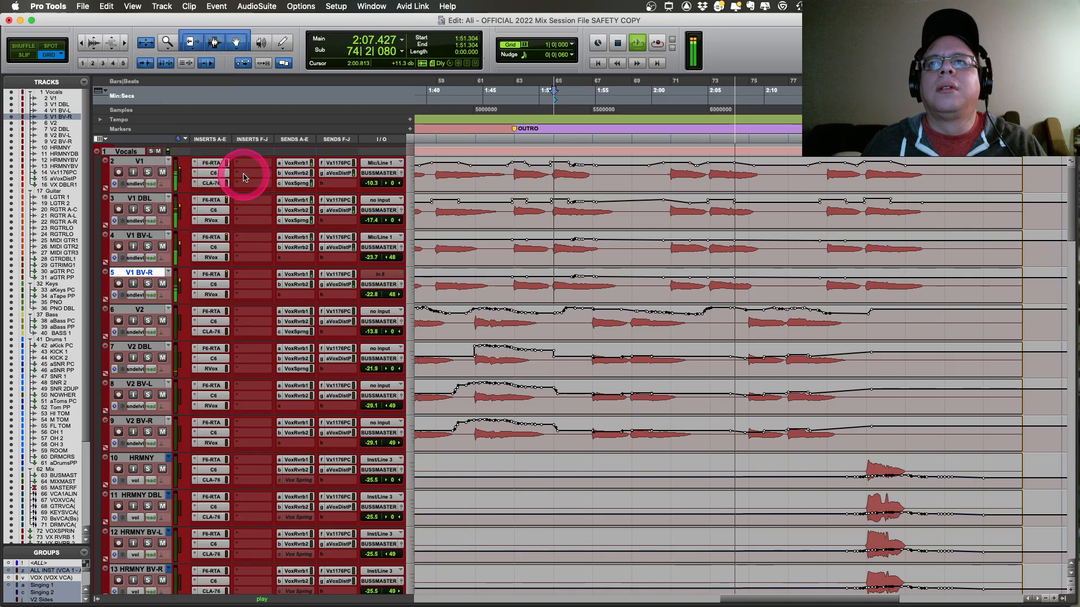
click(135, 221)
mouse_move(208, 231)
click(250, 234)
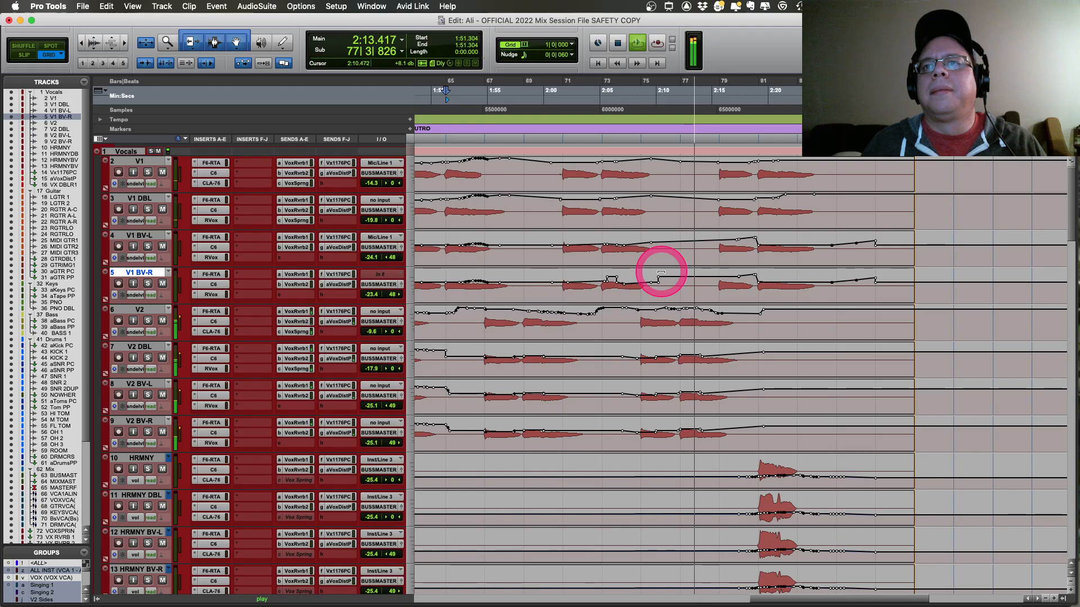
click(701, 279)
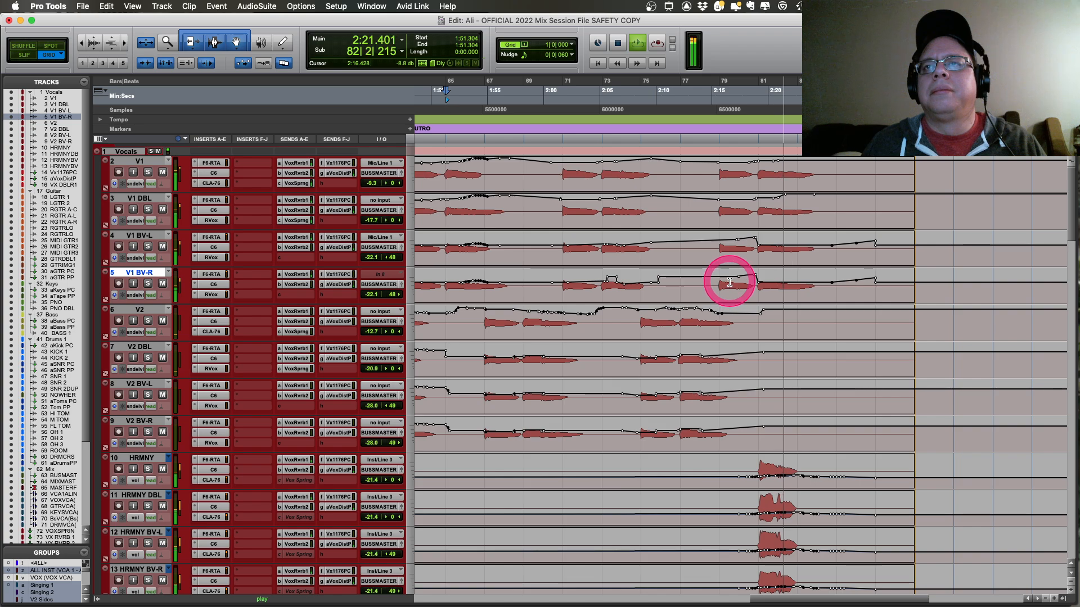
Step: Stop playback, place the edit cursor at bar 79, and show the V1 group's volume automation
key(space)
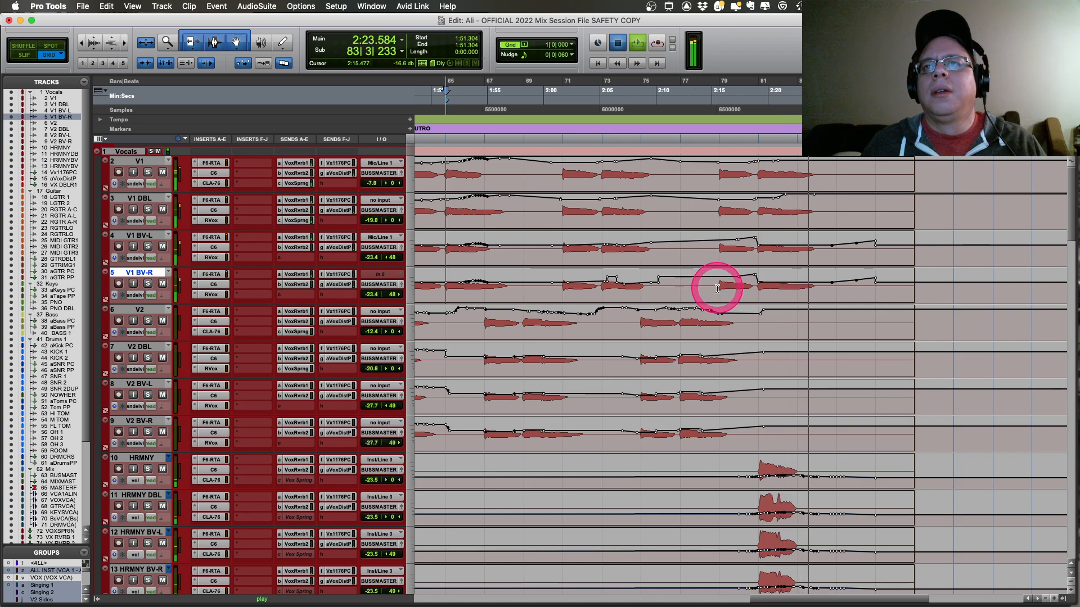
click(717, 289)
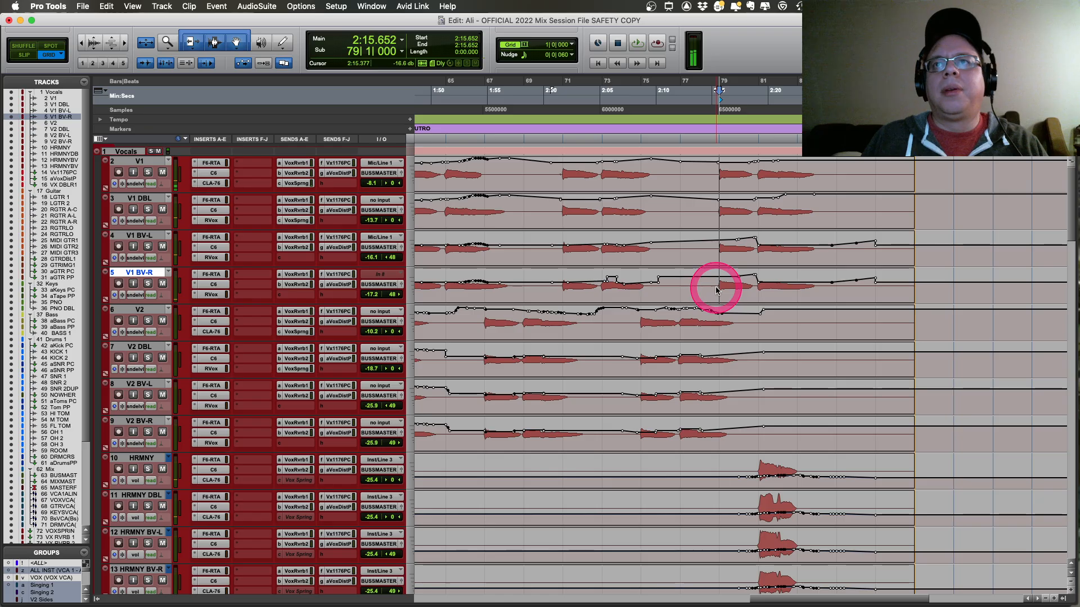
key(minus)
key(minus)
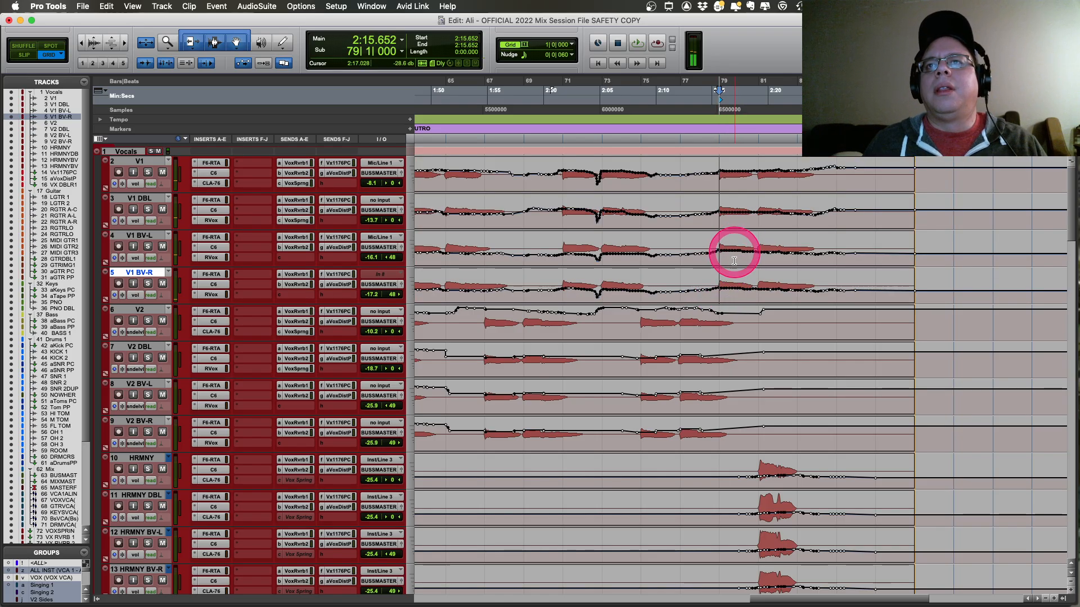
drag(736, 248, 731, 291)
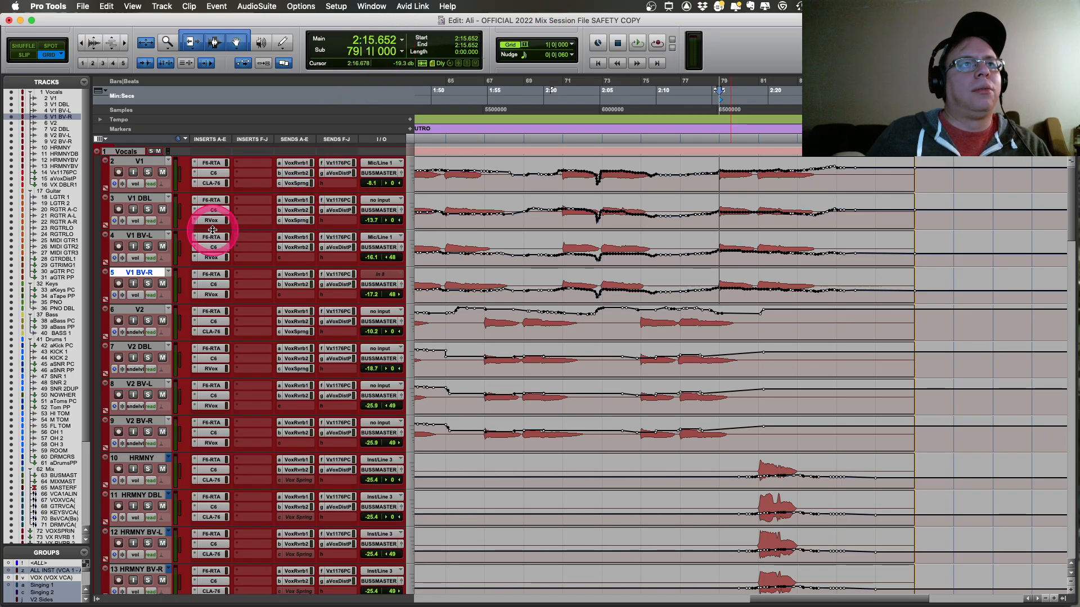
Step: Open the V1 DBL track's RVox and the V1 track's CLA-76, arrange both windows for comparison, and close them
click(215, 223)
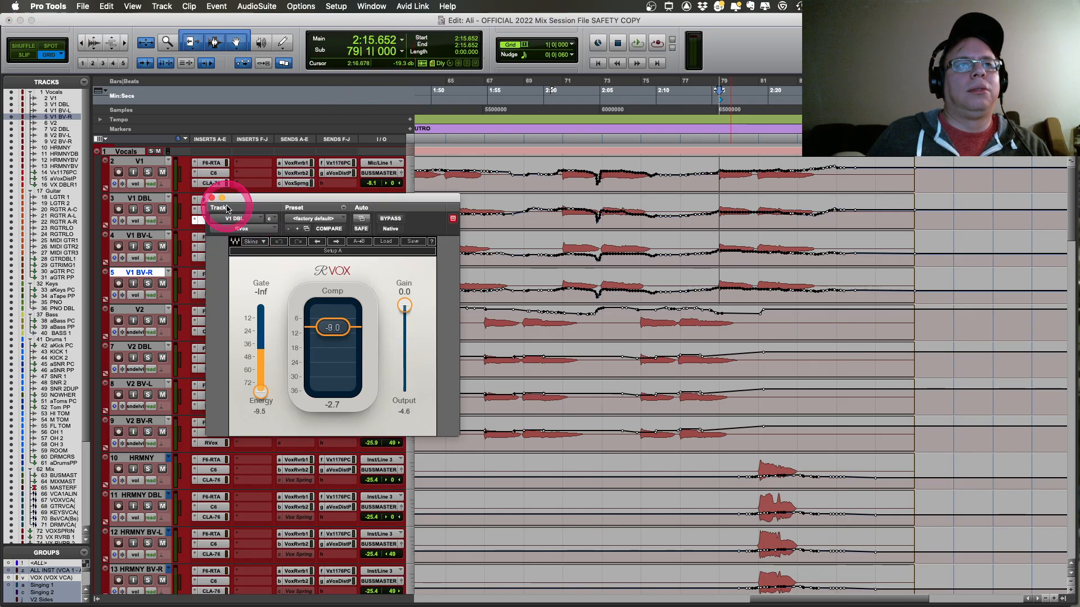
click(211, 182)
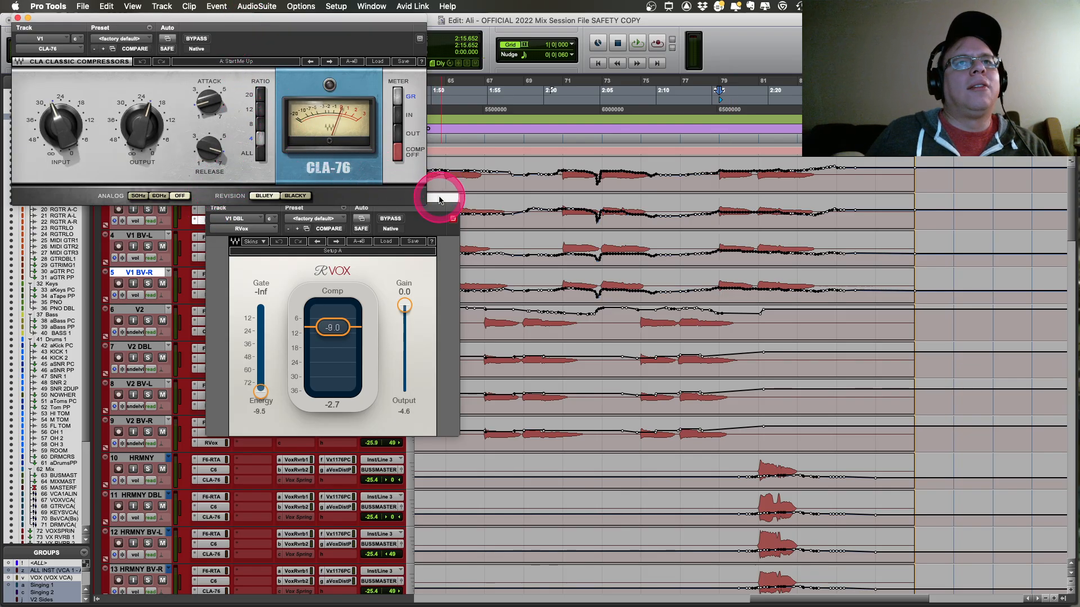
drag(439, 200, 543, 312)
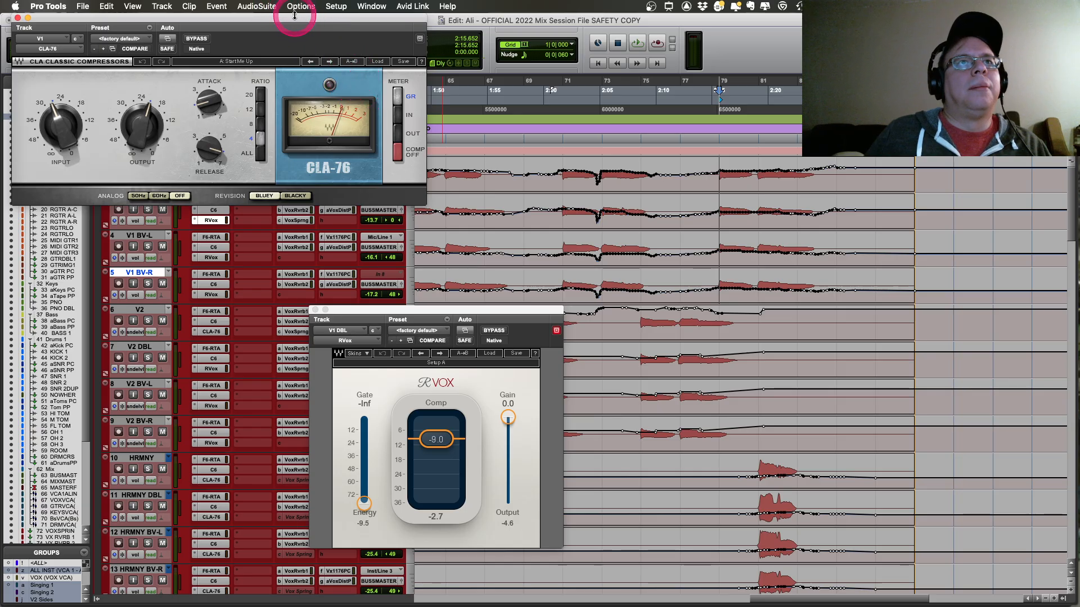
drag(294, 17, 583, 116)
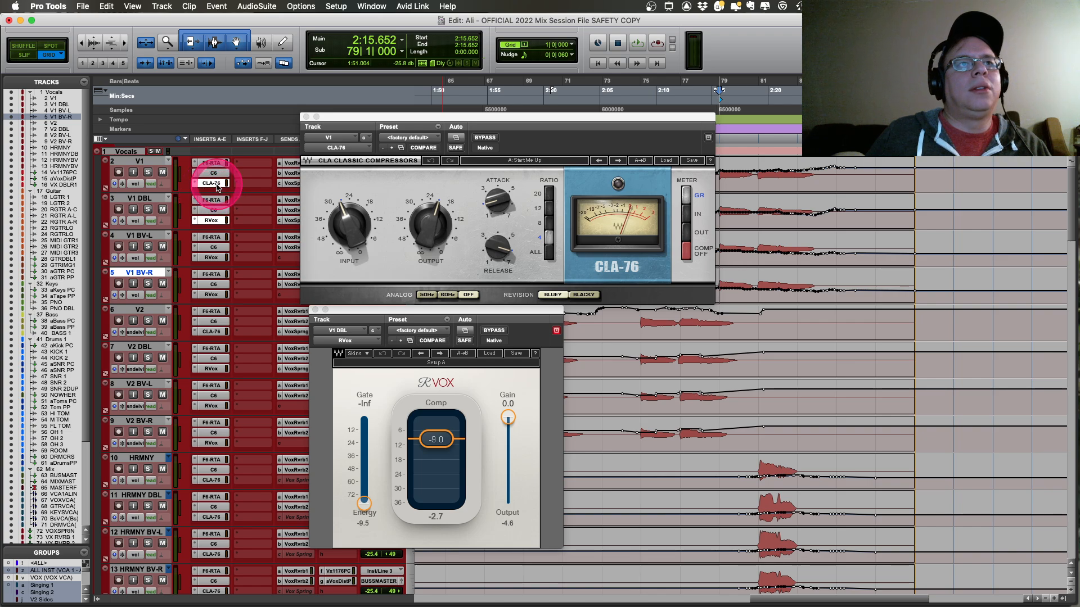
alt+click(308, 117)
Step: Open the F6-RTA equalizer on the HRMNY track to inspect its curve, and close it
scroll(495, 325, down, 5)
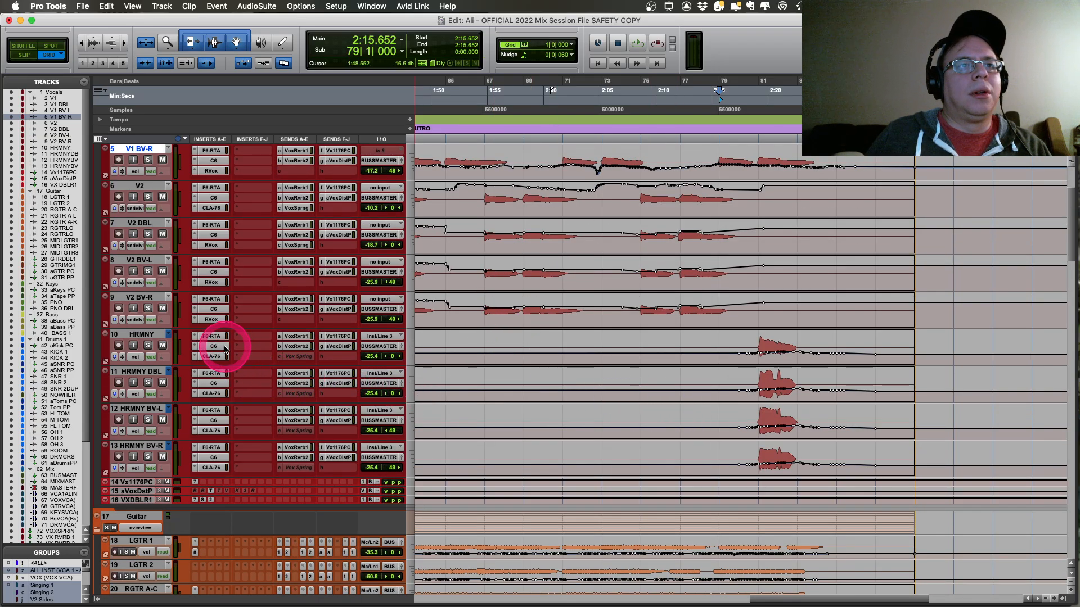
click(212, 336)
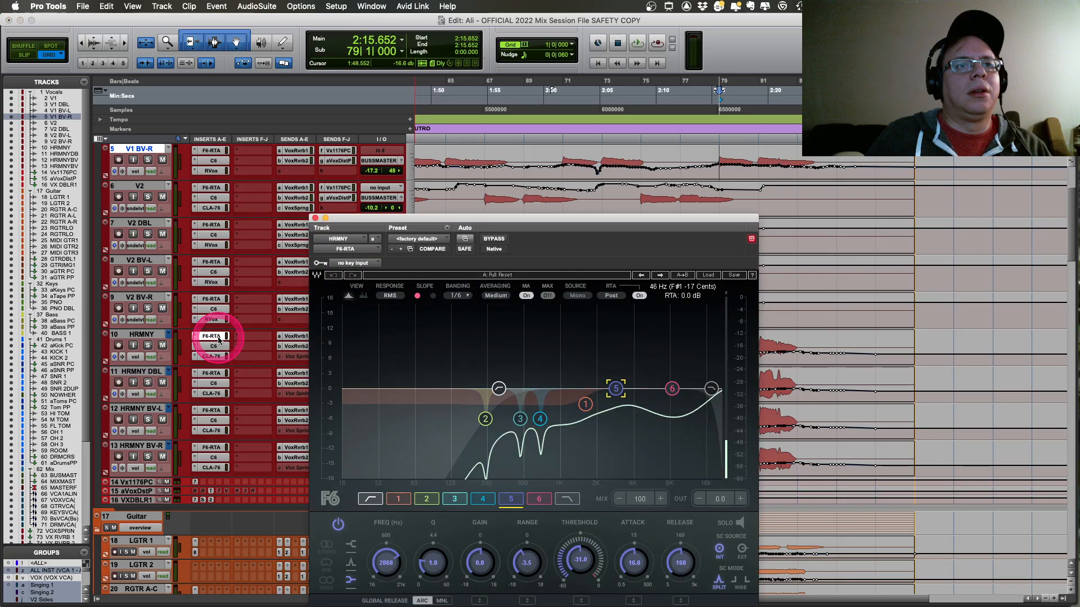
click(315, 218)
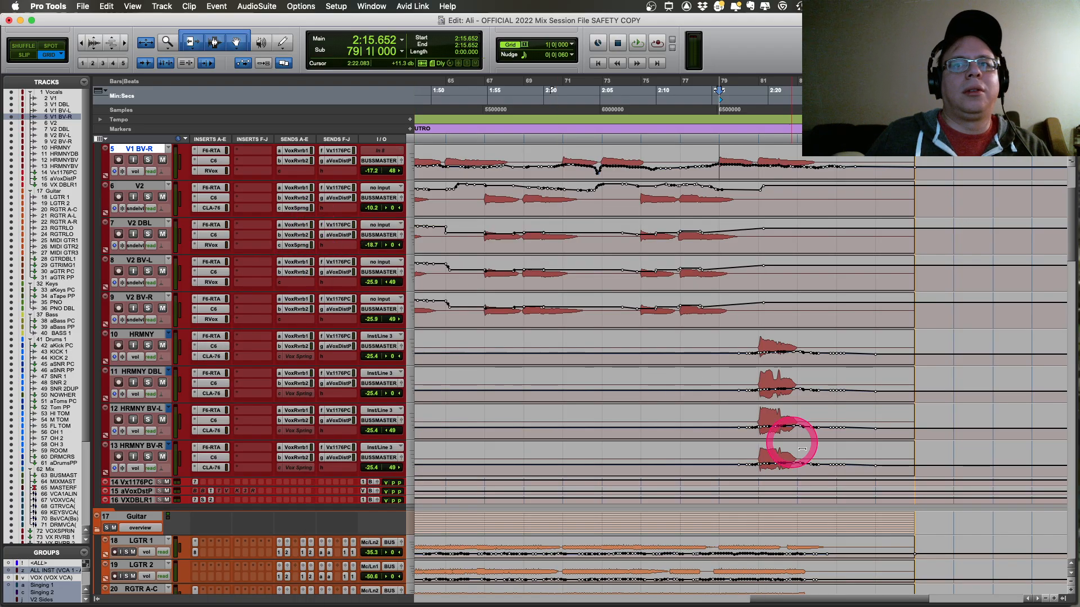
Step: Switch the four harmony tracks to waveform view, solo them, and play from bar 81
click(751, 351)
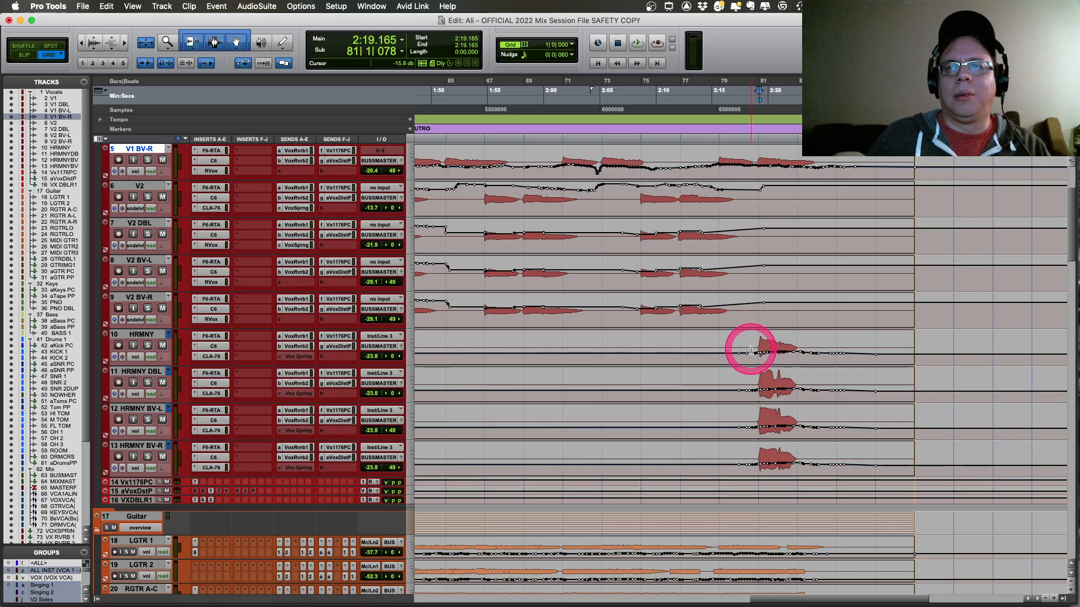
key(ctrl+minus)
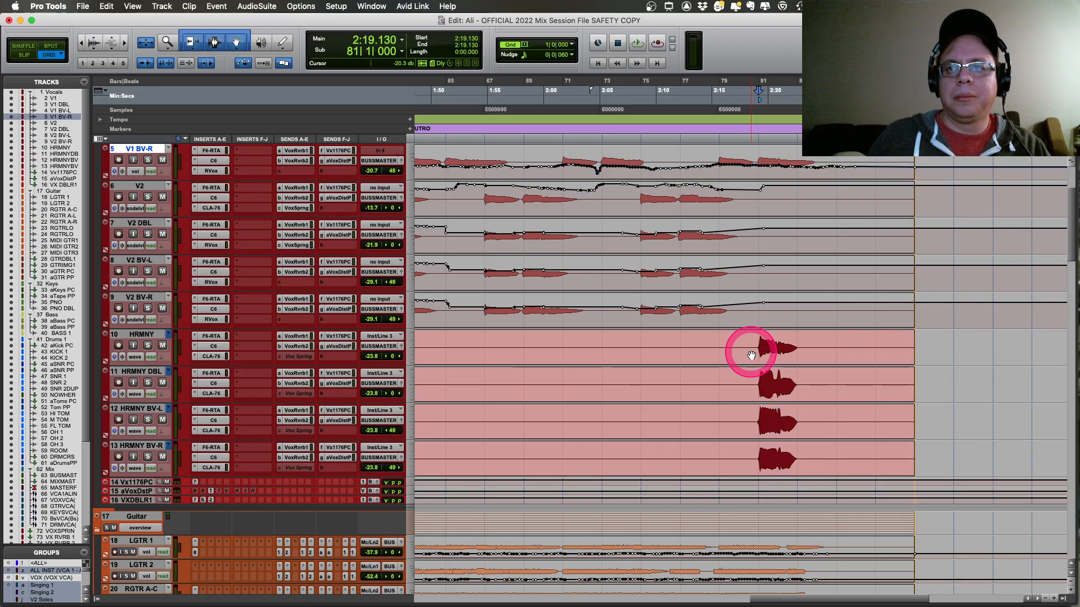
key(shift+s)
key(space)
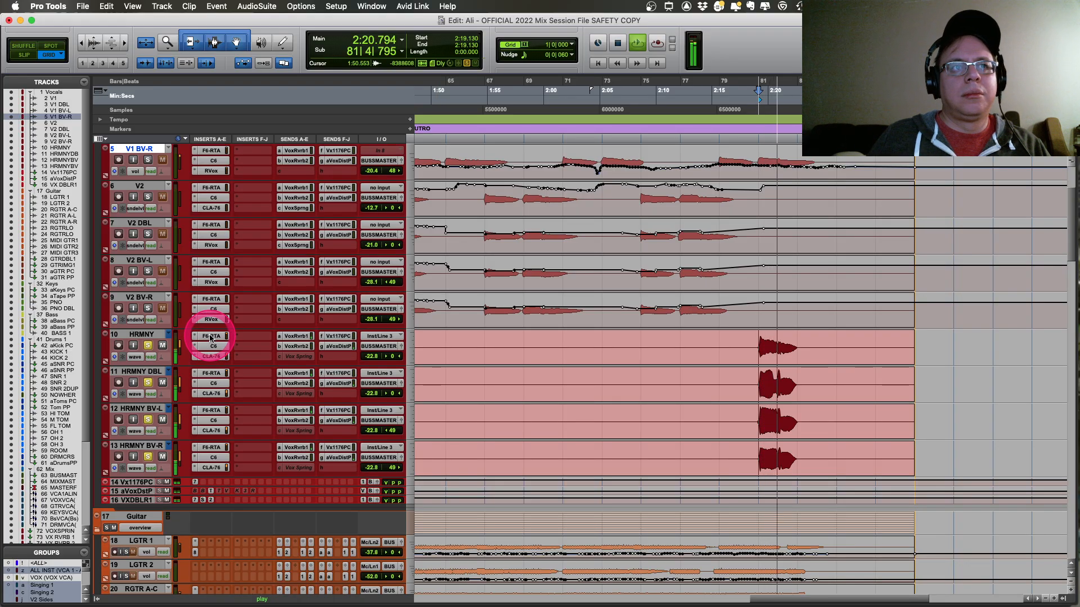
Step: Bypass all inserts on the four harmony tracks, replay the phrase from bar 81, and stop
drag(210, 339, 217, 468)
key(space)
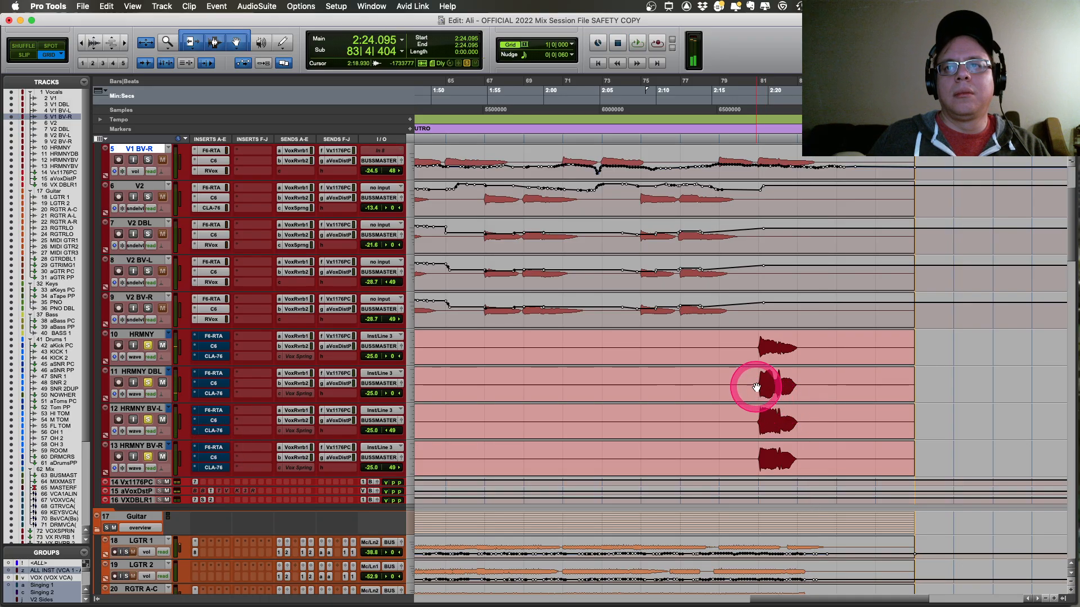
key(space)
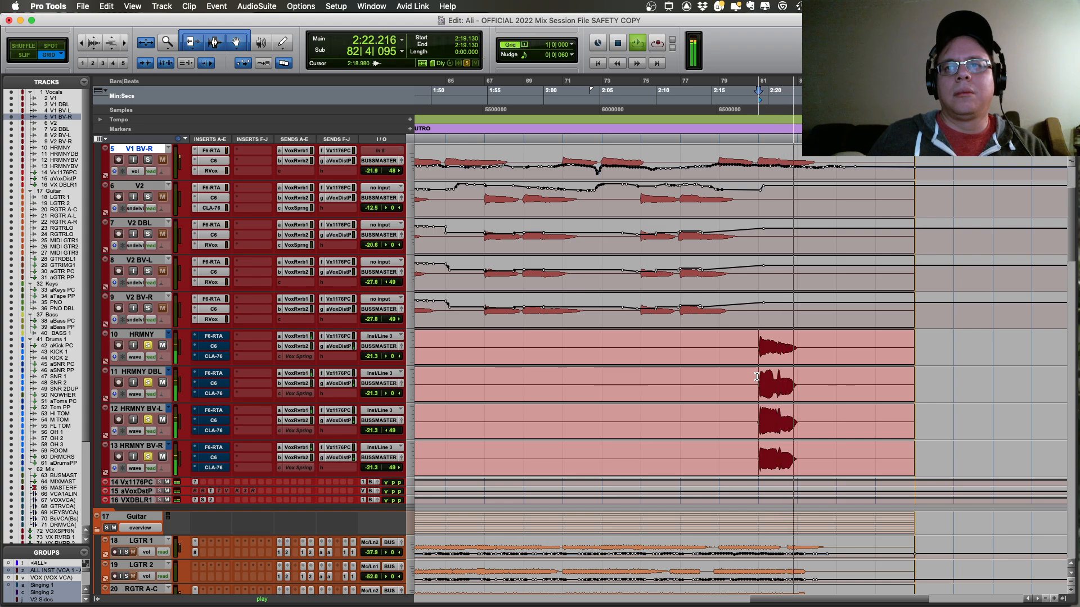
click(748, 377)
key(space)
Step: Re-enable the inserts on the four harmony tracks and clear the harmony group's solo
drag(217, 336, 213, 456)
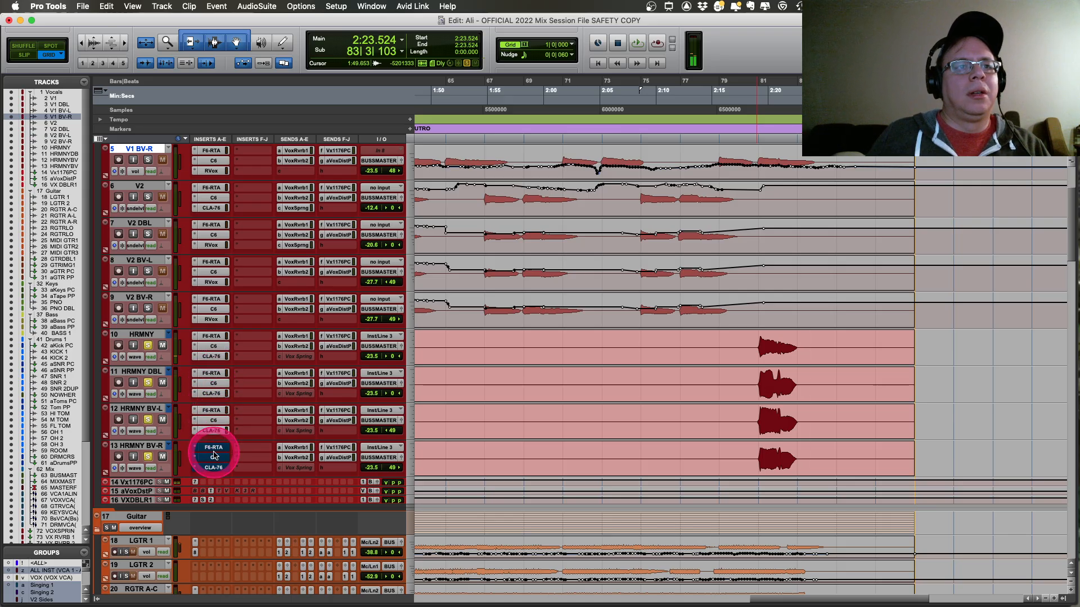
click(149, 350)
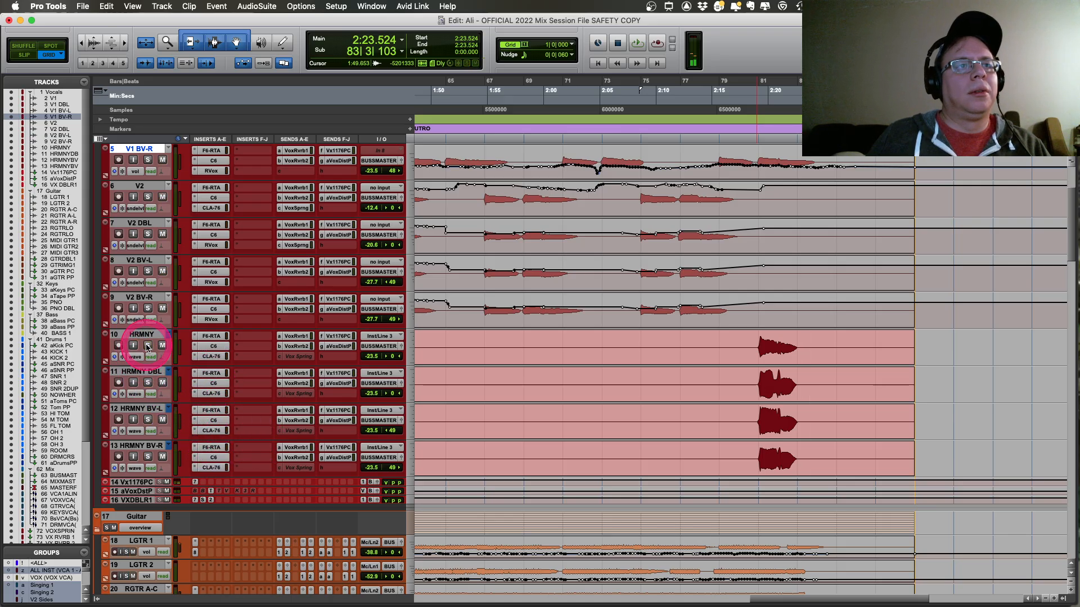
scroll(506, 354, up, 5)
click(265, 288)
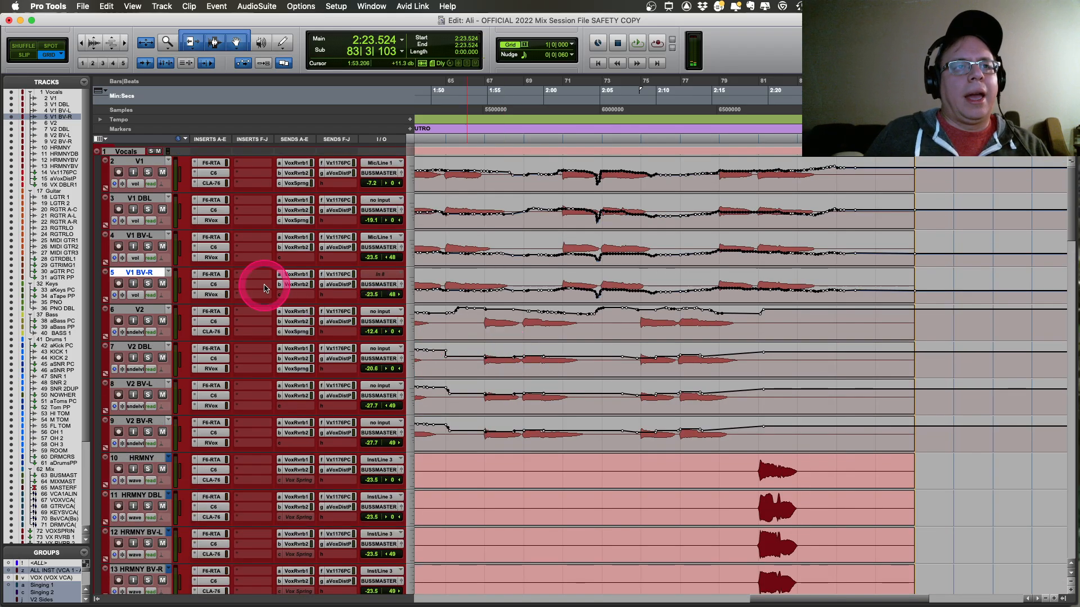
Step: Switch to the Mix window, look over the vocal effects returns, and solo the VOX VCA master
key(super+equal)
scroll(373, 454, down, 5)
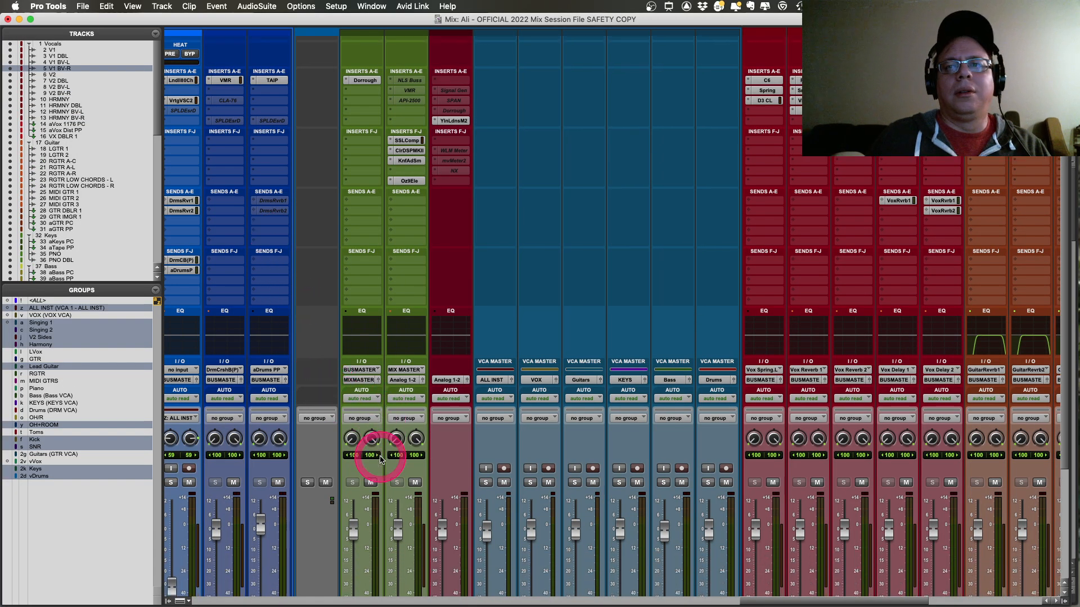
scroll(373, 453, right, 7)
scroll(380, 459, left, 1)
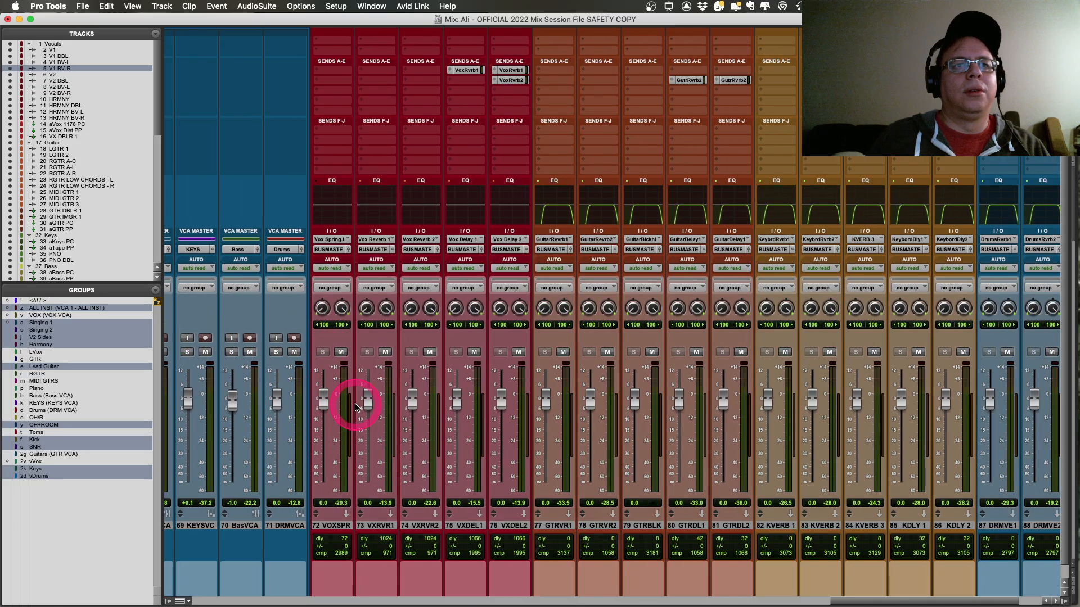
scroll(353, 394, up, 5)
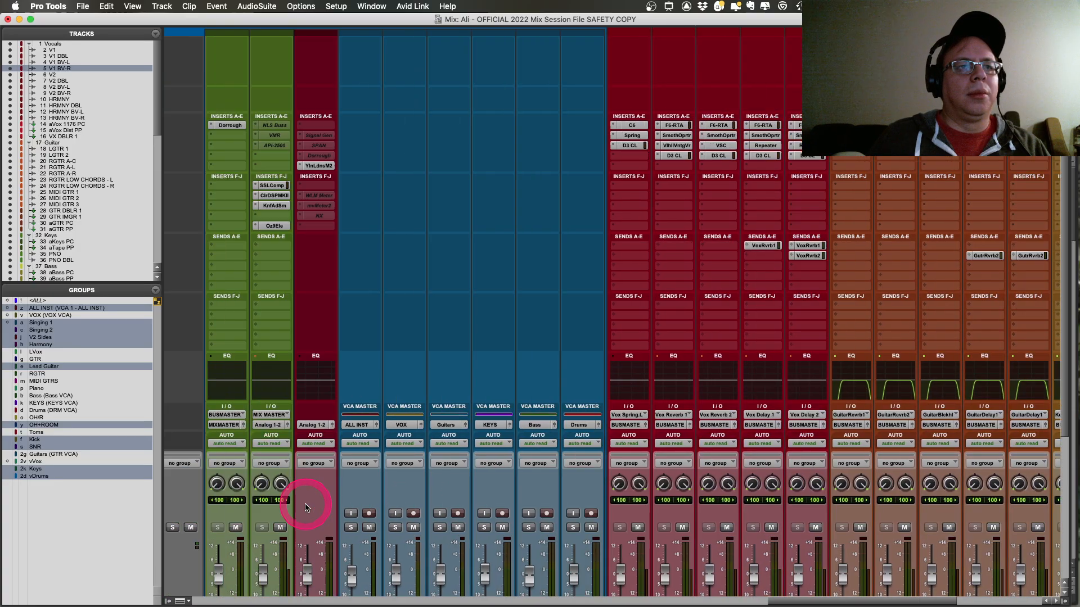
scroll(302, 501, left, 7)
click(396, 529)
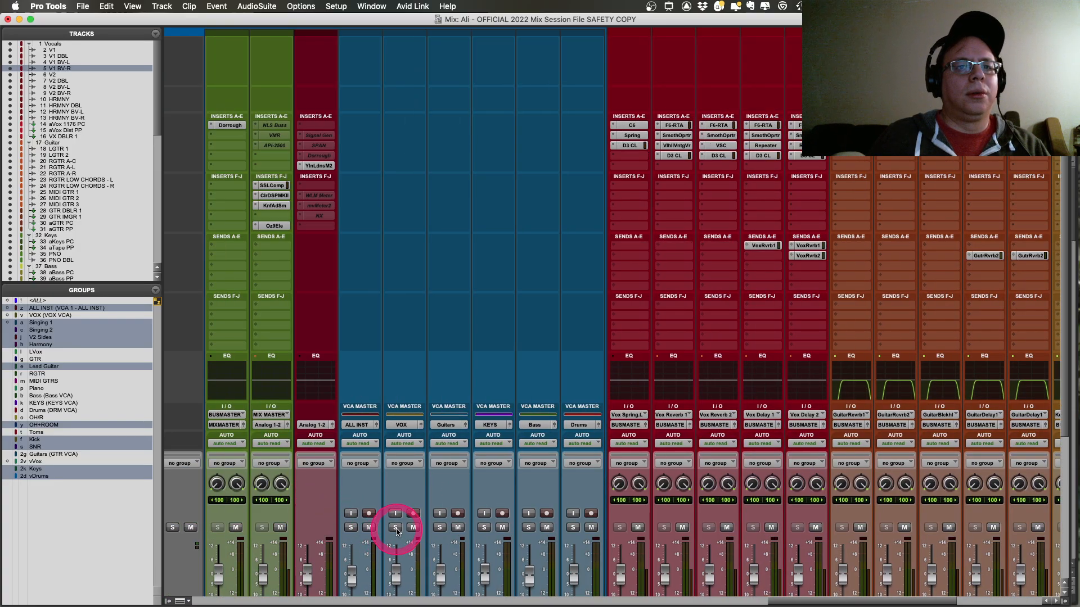
Step: Play the soloed vocals and examine the meters and inserts of the vocal spring, reverb and delay returns
scroll(458, 513, down, 4)
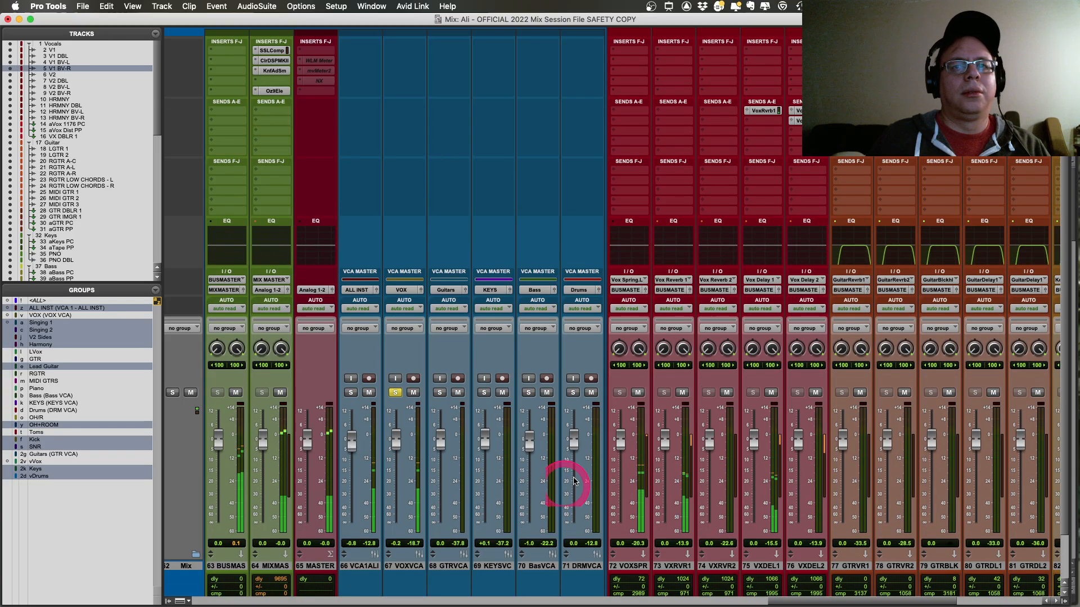
scroll(643, 471, right, 2)
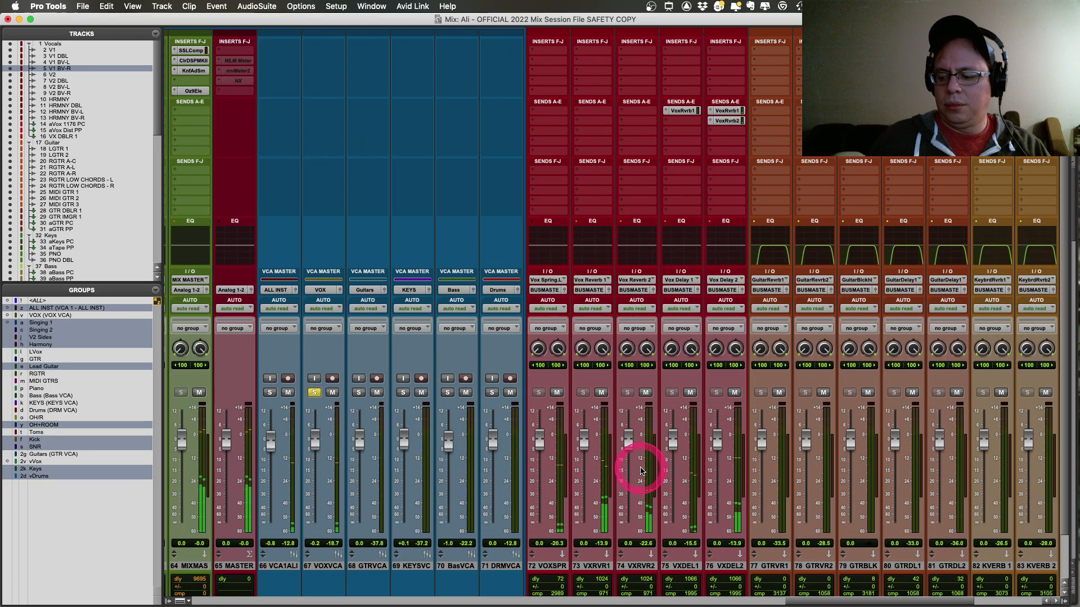
scroll(634, 458, up, 4)
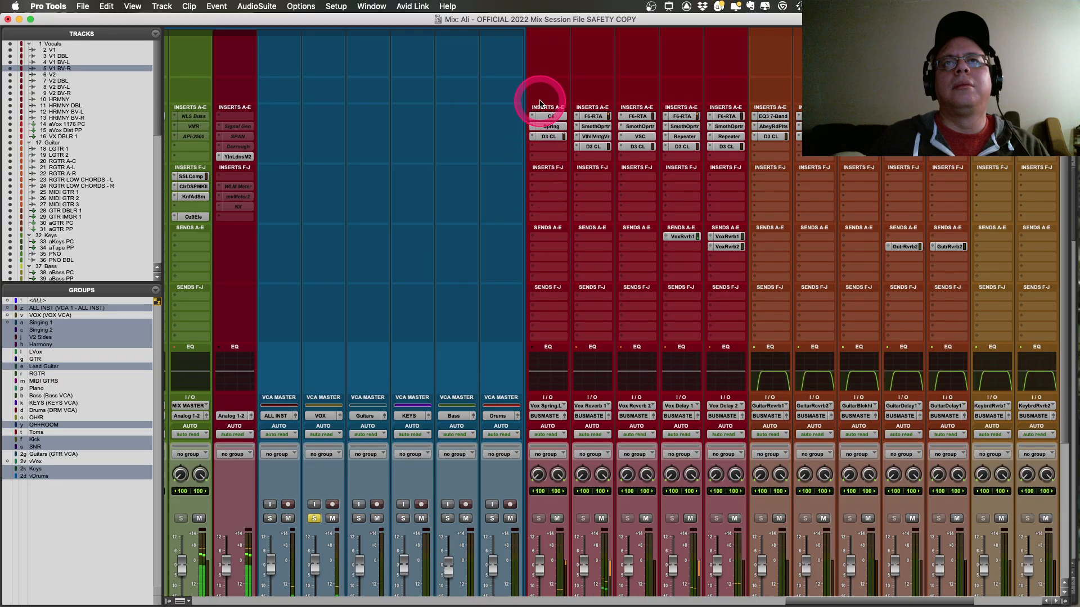
Step: Mute the other vocal reverb and delay returns to audition the spring, and switch to auditioning Vox Reverb 1 alone
scroll(560, 185, down, 5)
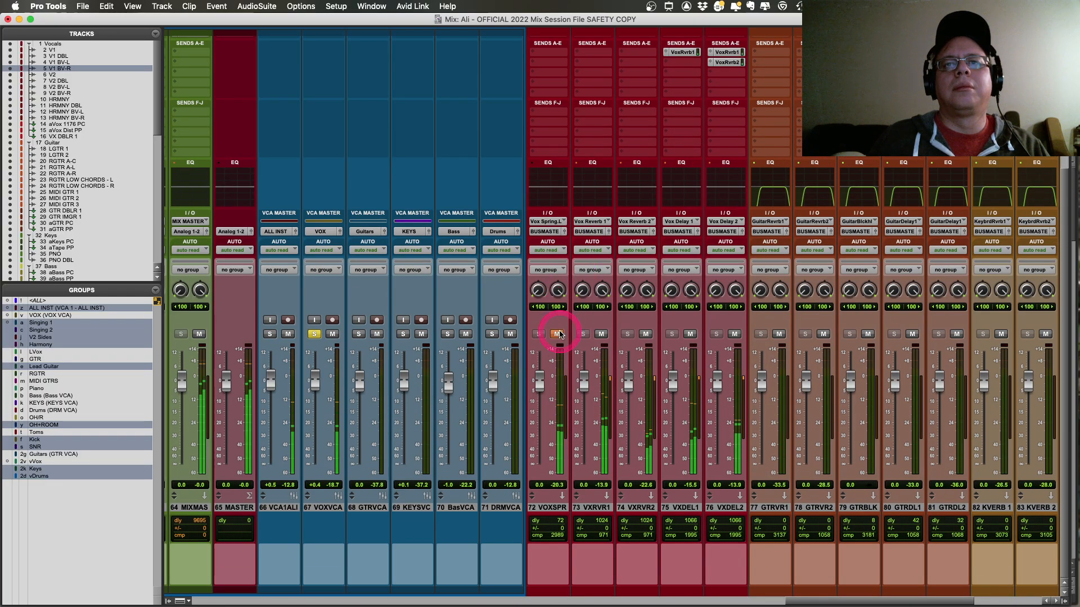
drag(603, 337, 725, 339)
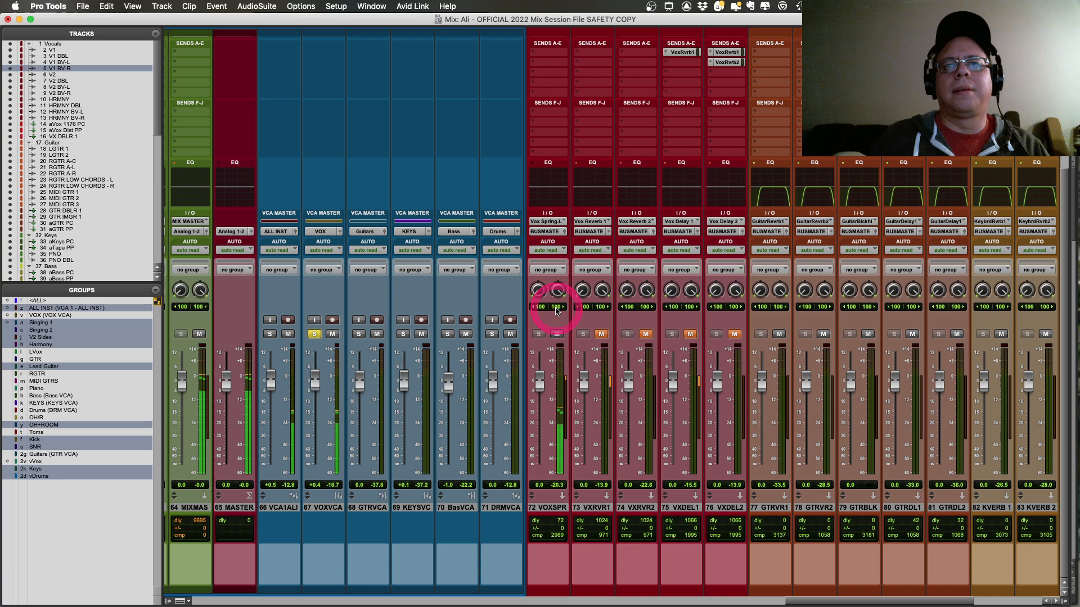
scroll(556, 298, up, 1)
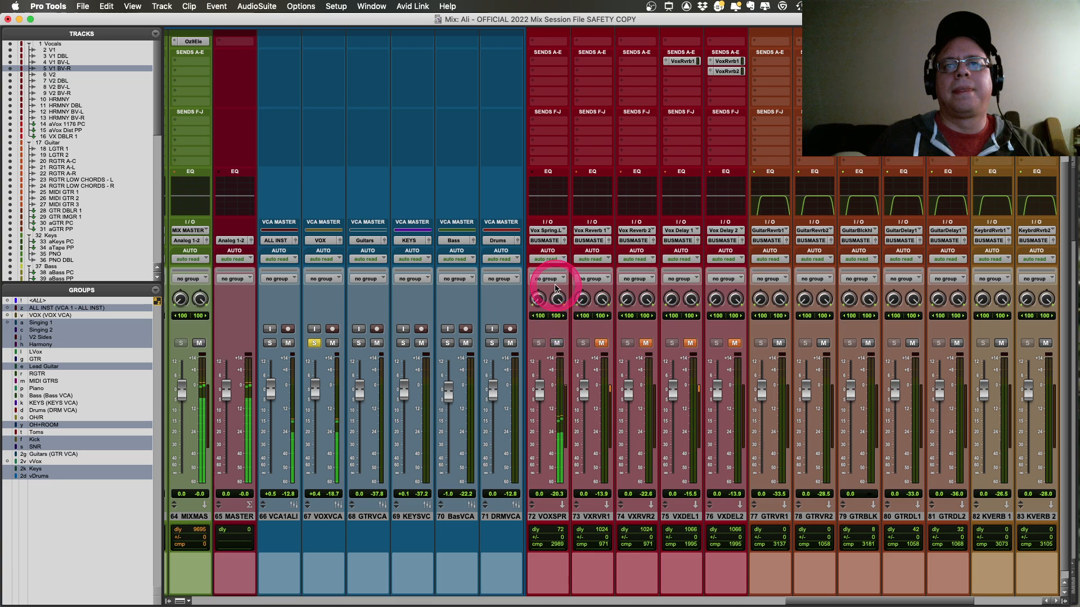
click(557, 344)
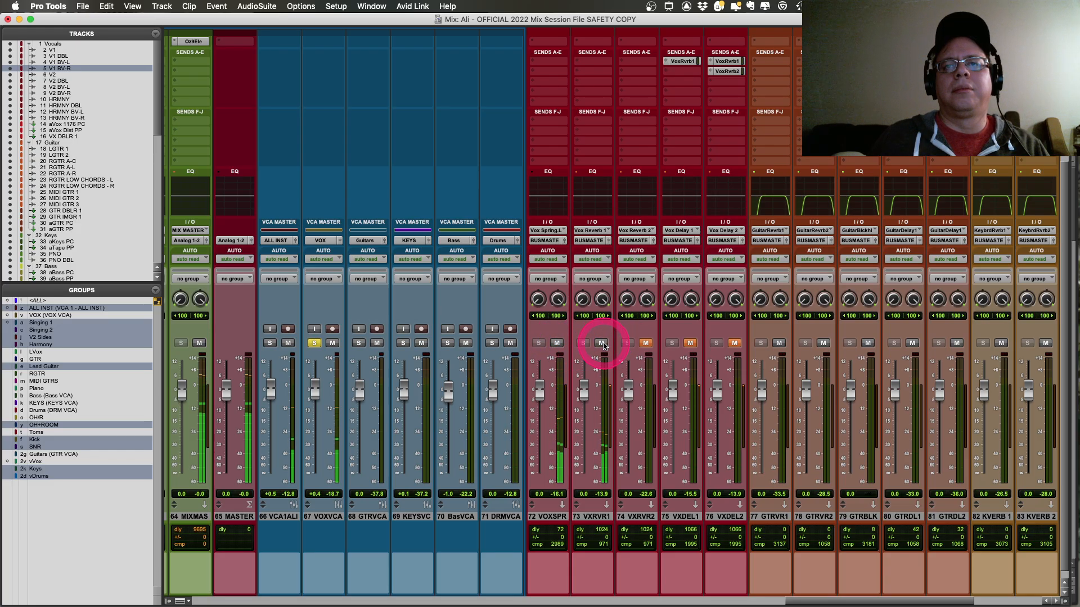
click(556, 343)
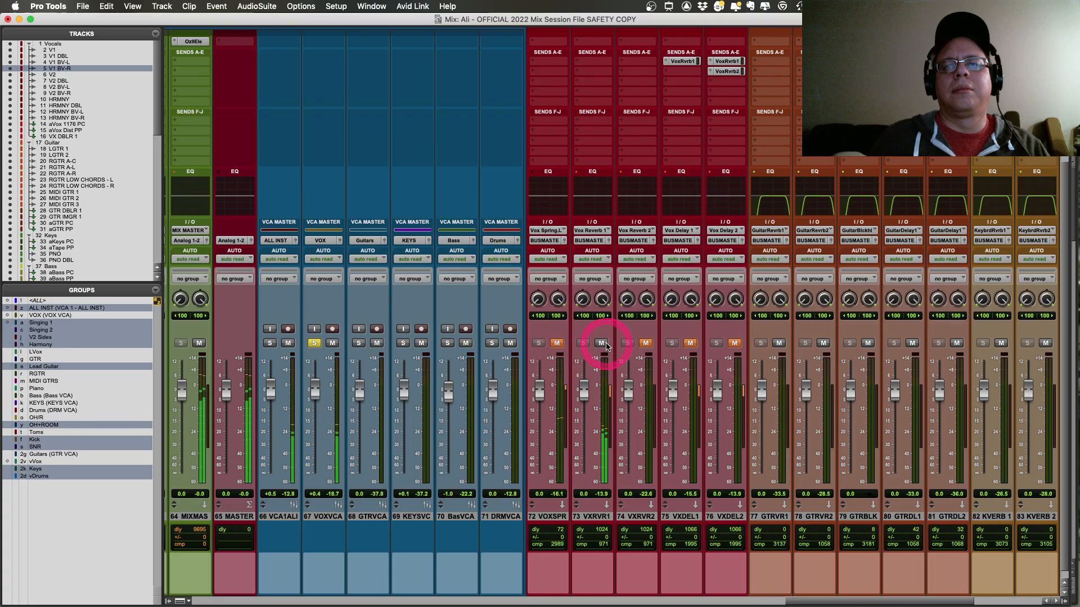
Step: Inspect ValhallaVintageVerb on Vox Reverb 1 and compare it with VerbSuite Classics on Vox Reverb 2
scroll(606, 346, up, 5)
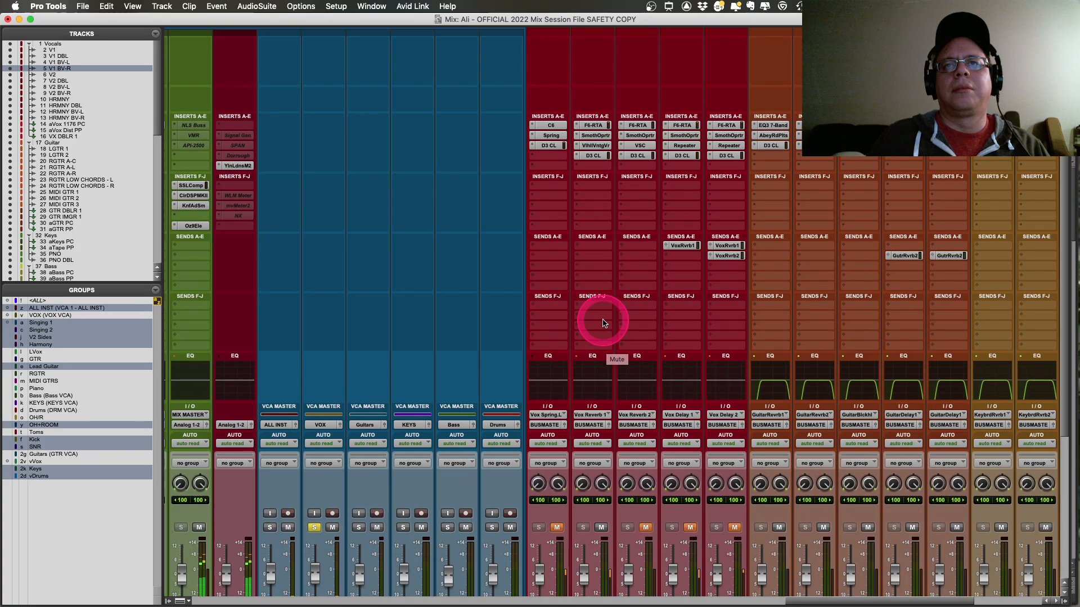
click(596, 145)
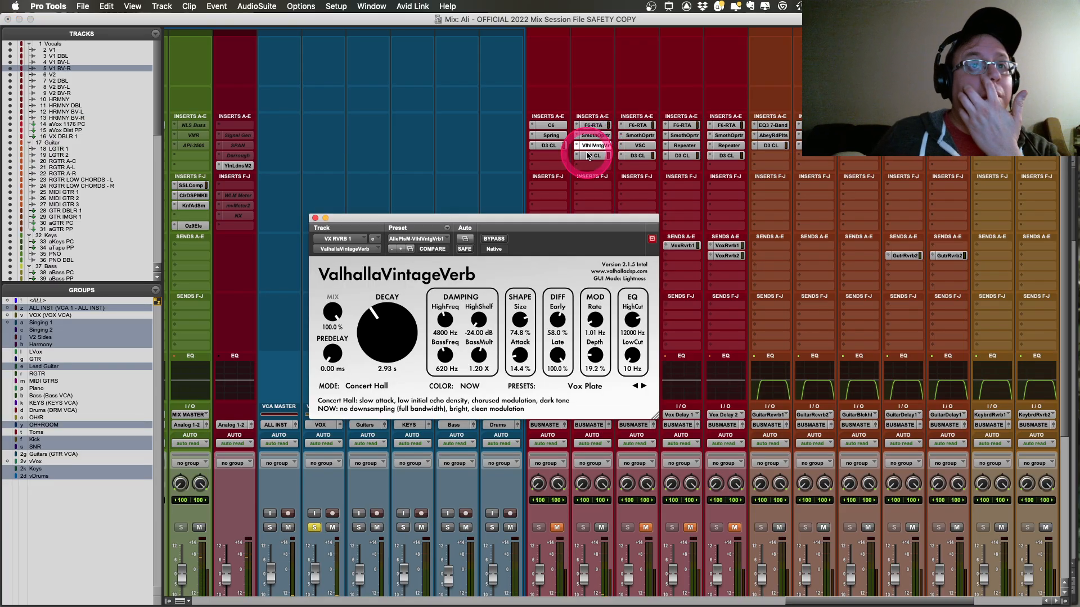
click(642, 147)
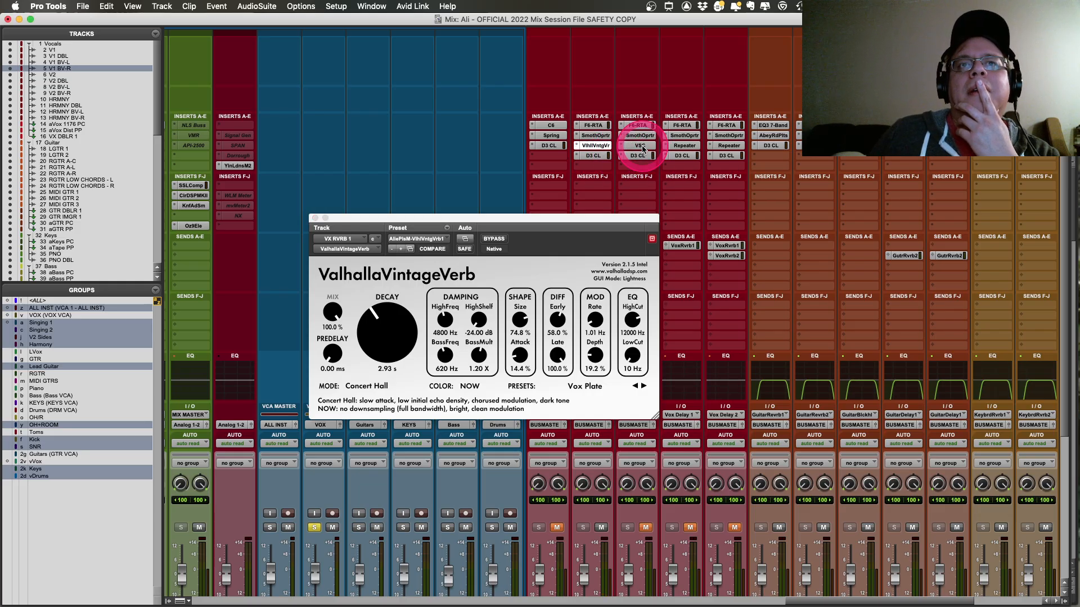
click(642, 145)
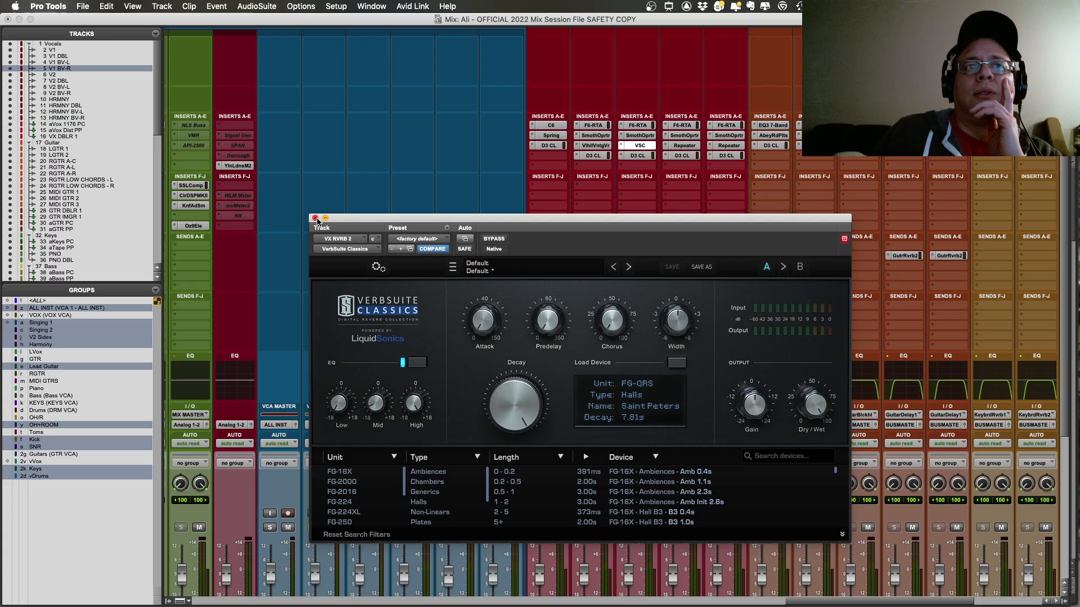
click(598, 147)
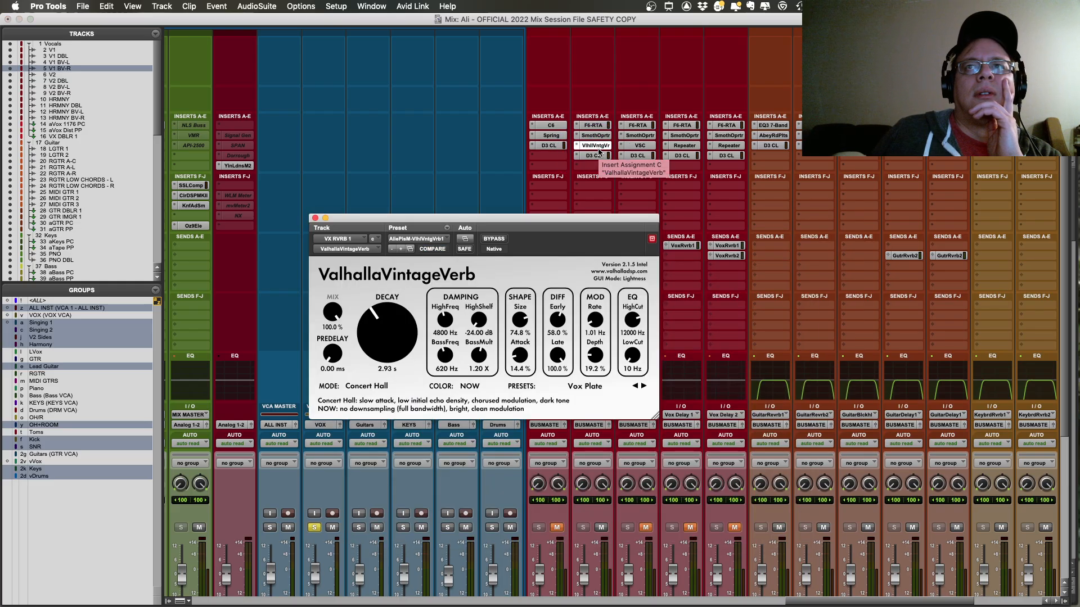
Step: Look across the guitar and keyboard effects returns and view ValhallaVintageVerb on the second keyboard reverb return
scroll(552, 175, right, 6)
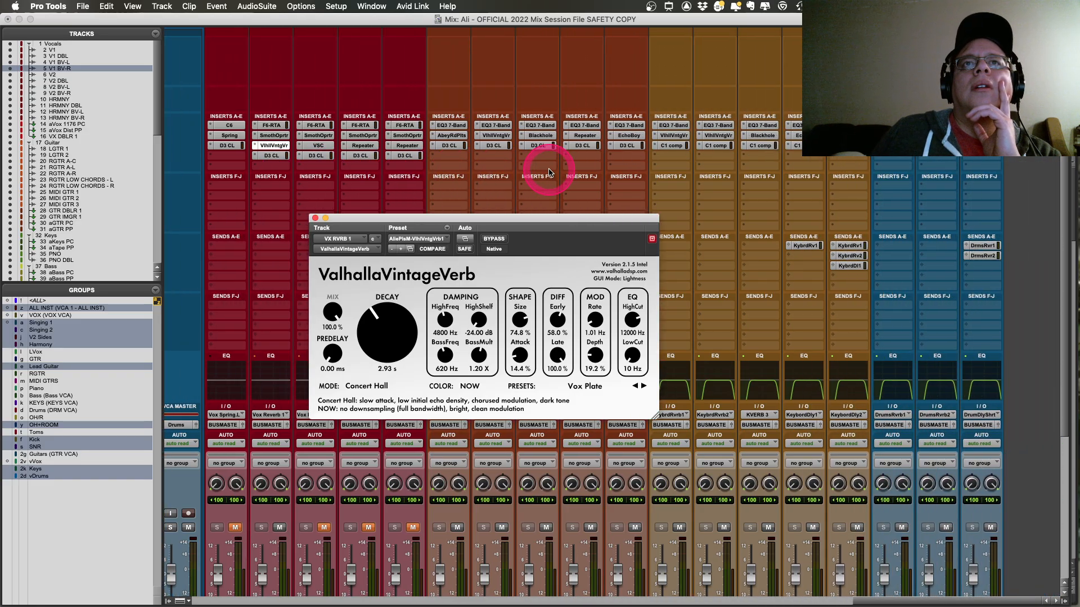
scroll(549, 172, left, 4)
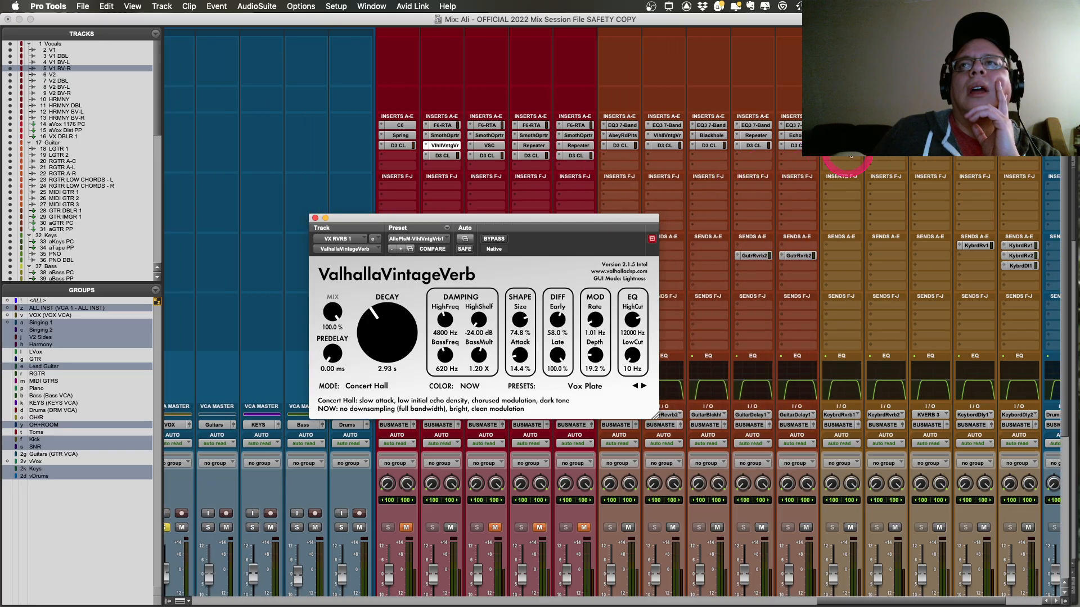
click(848, 135)
click(877, 134)
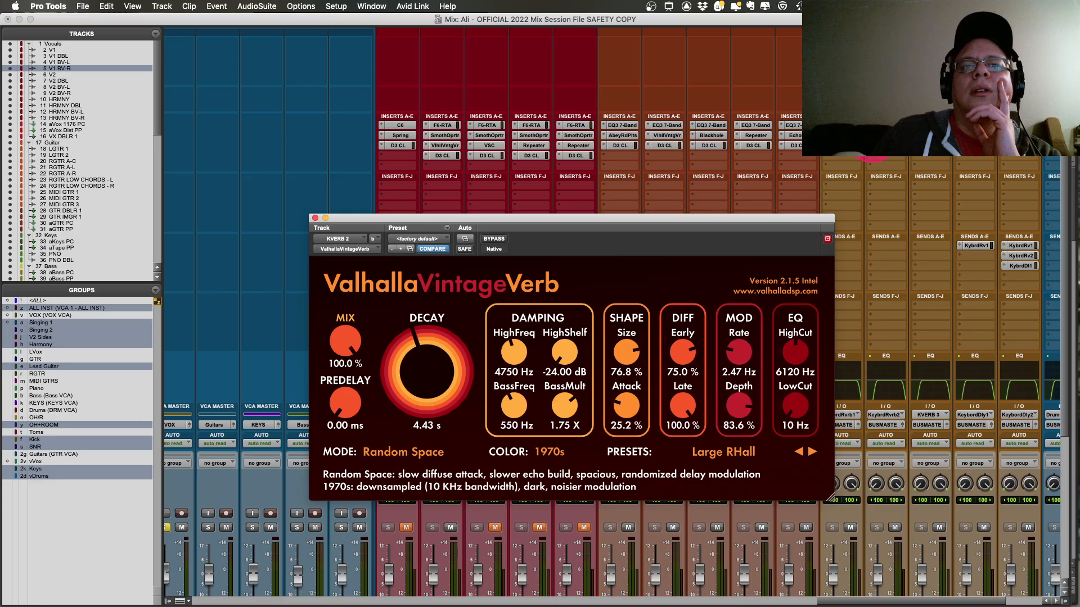
Step: View VerbSuite Classics on Vox Reverb 2 and audition that return alone with Vox Reverb 1 muted
click(515, 147)
click(500, 149)
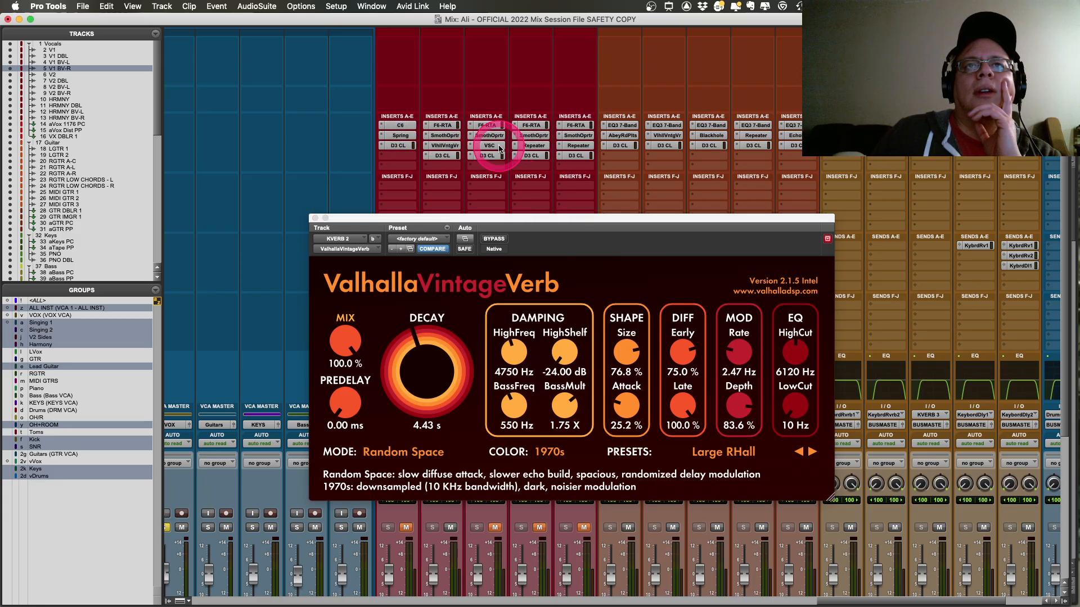
click(500, 149)
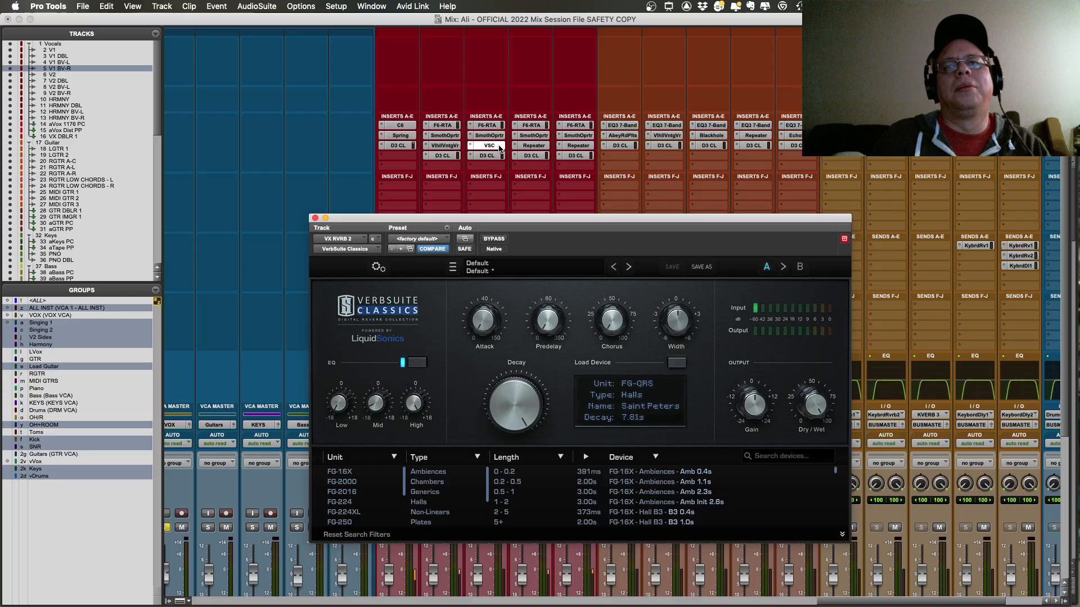
drag(482, 219, 678, 102)
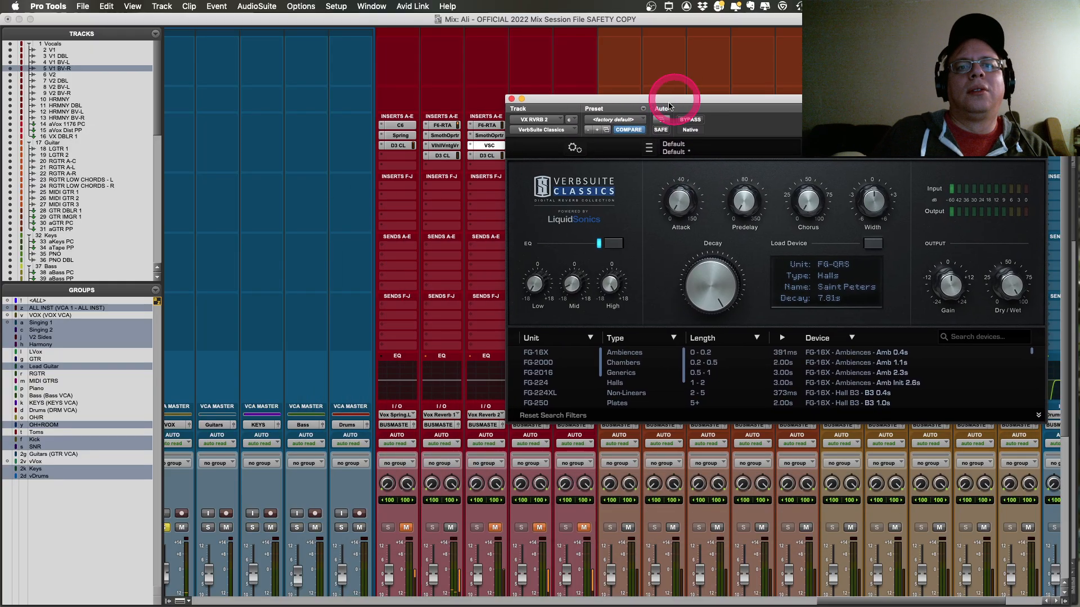
scroll(487, 234, down, 5)
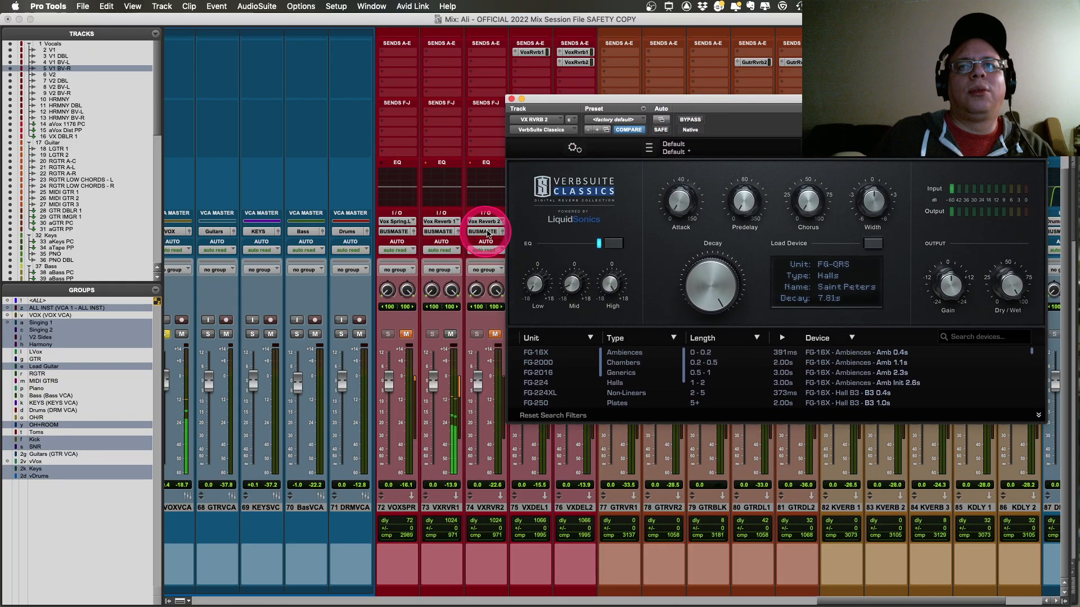
click(493, 334)
click(495, 335)
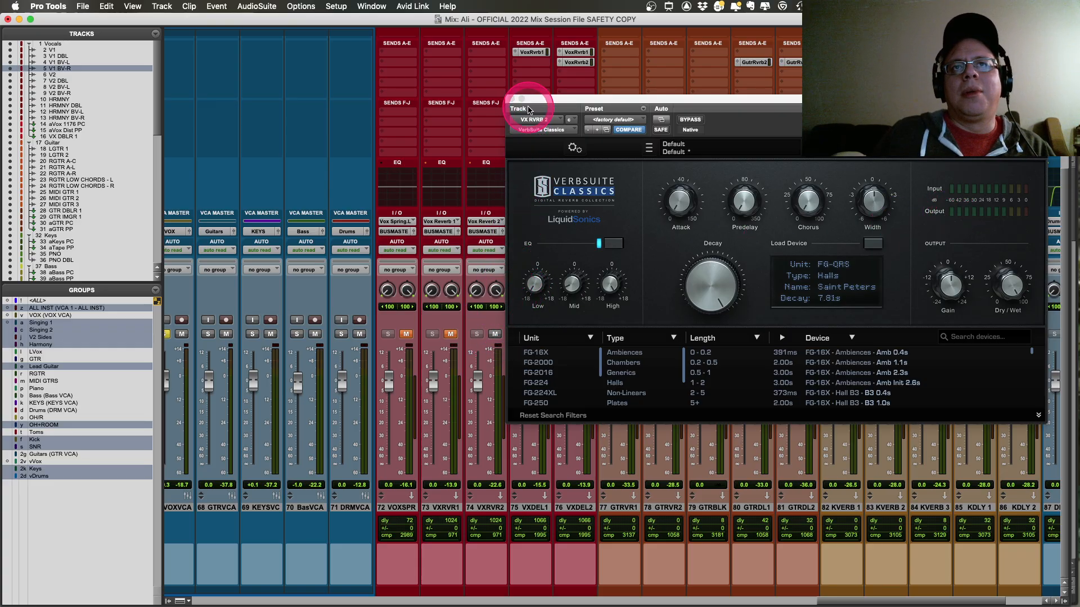
click(511, 99)
Step: Inspect the C6, Spring and Dyn3 Compressor/Limiter inserts on the vocal spring return one after another
scroll(500, 135, up, 5)
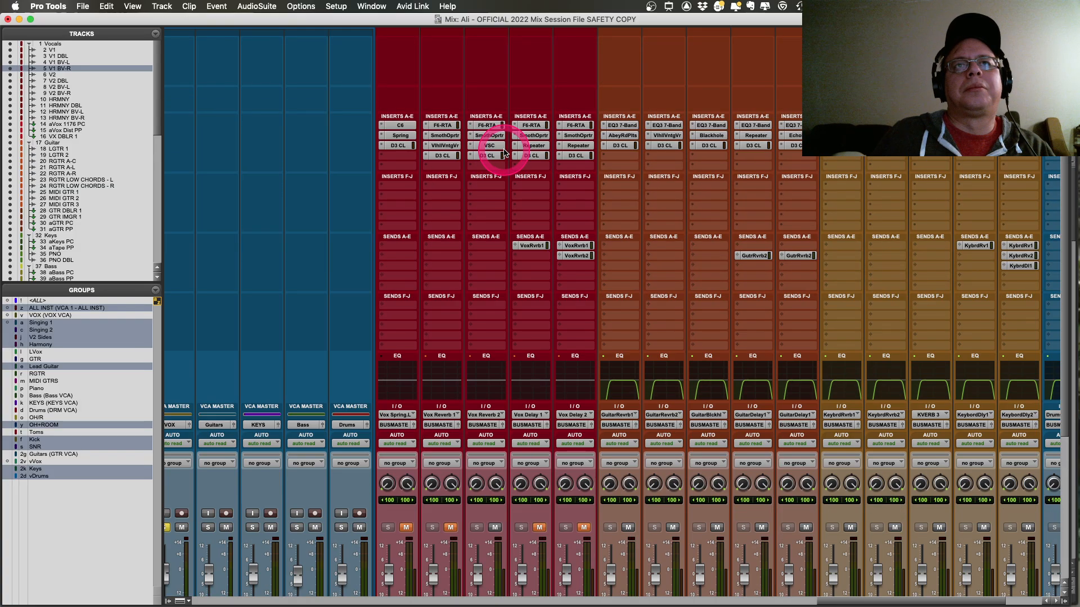
click(398, 126)
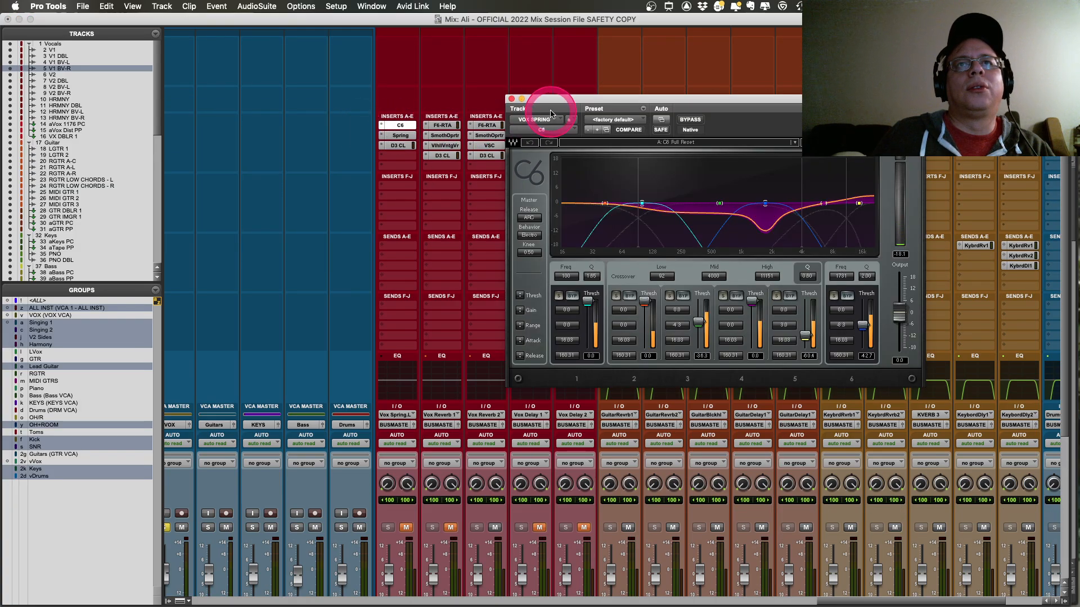
click(511, 99)
click(400, 136)
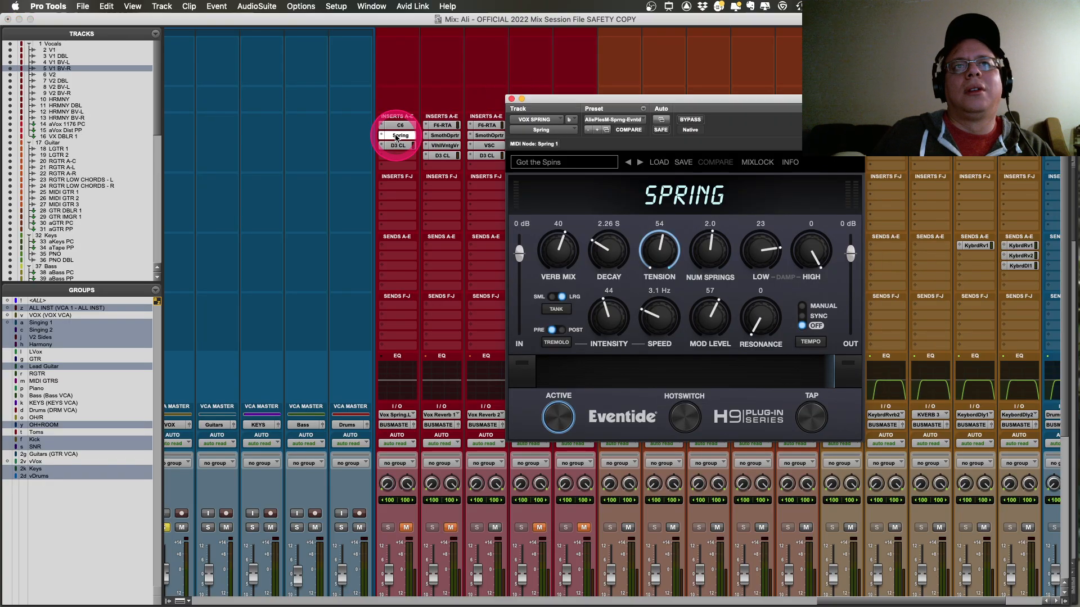
click(511, 100)
click(398, 146)
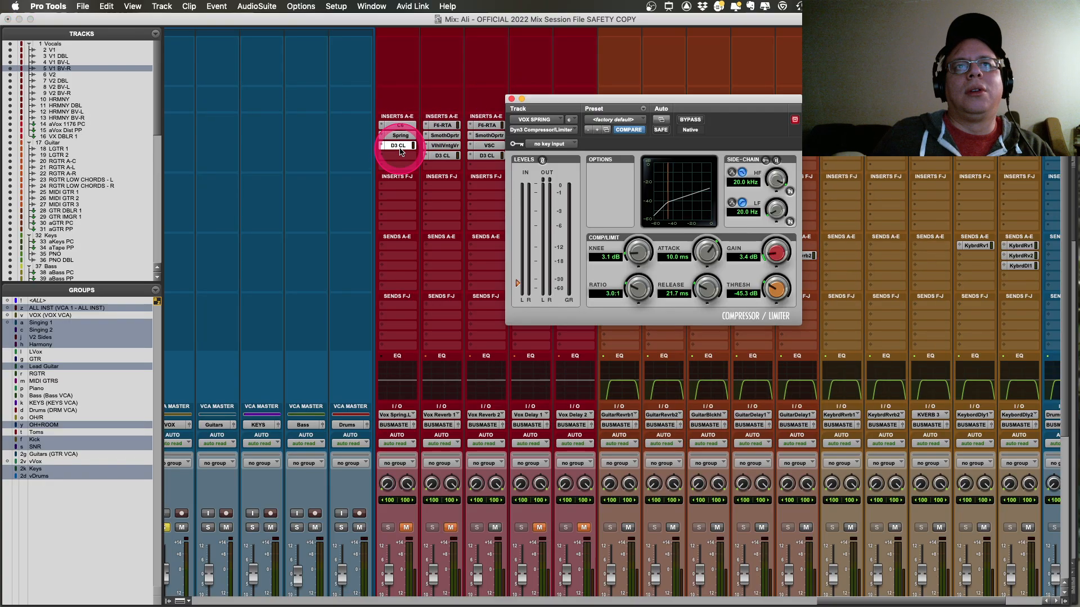
Step: Unmute the vocal spring and Vox Reverb 1 returns so they play together with Vox Reverb 2
click(404, 527)
click(449, 528)
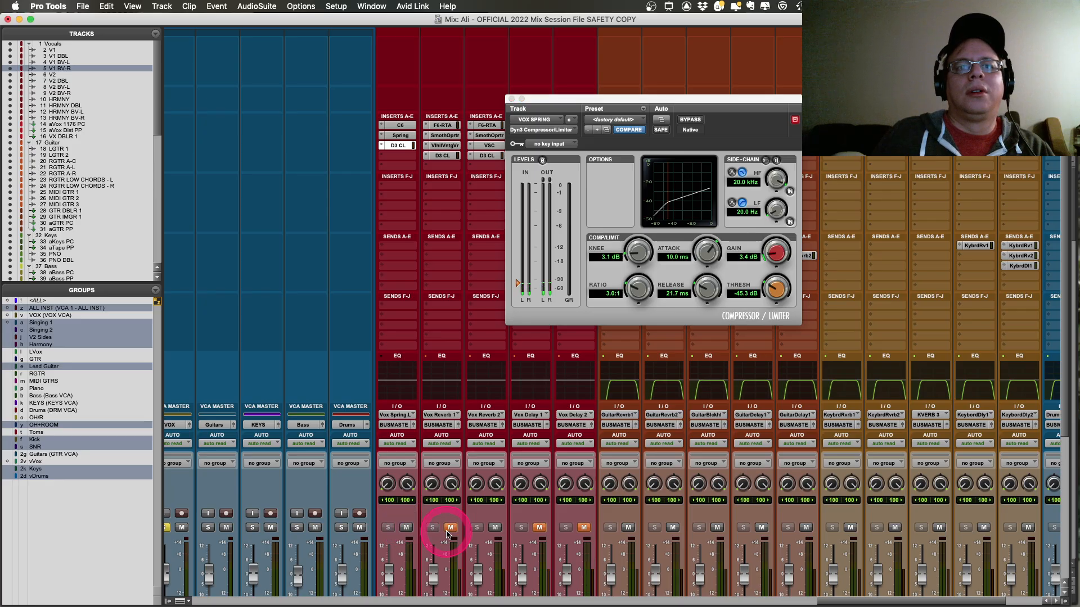
click(494, 527)
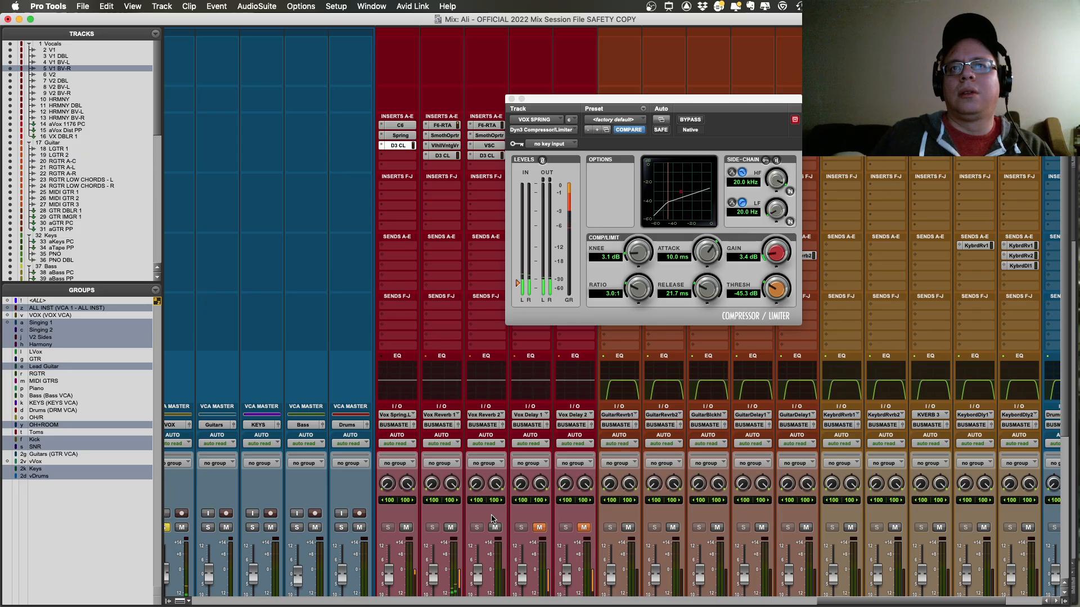
Step: Check the Dyn3 Compressor/Limiter on Vox Reverb 1 and unmute the two vocal delay returns
click(444, 157)
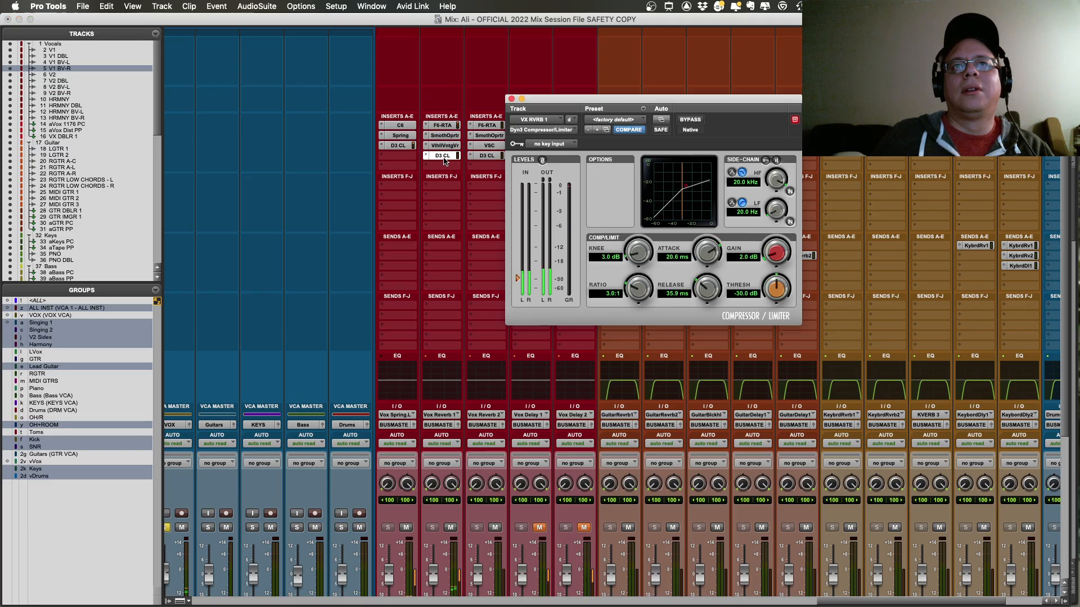
scroll(465, 252, down, 2)
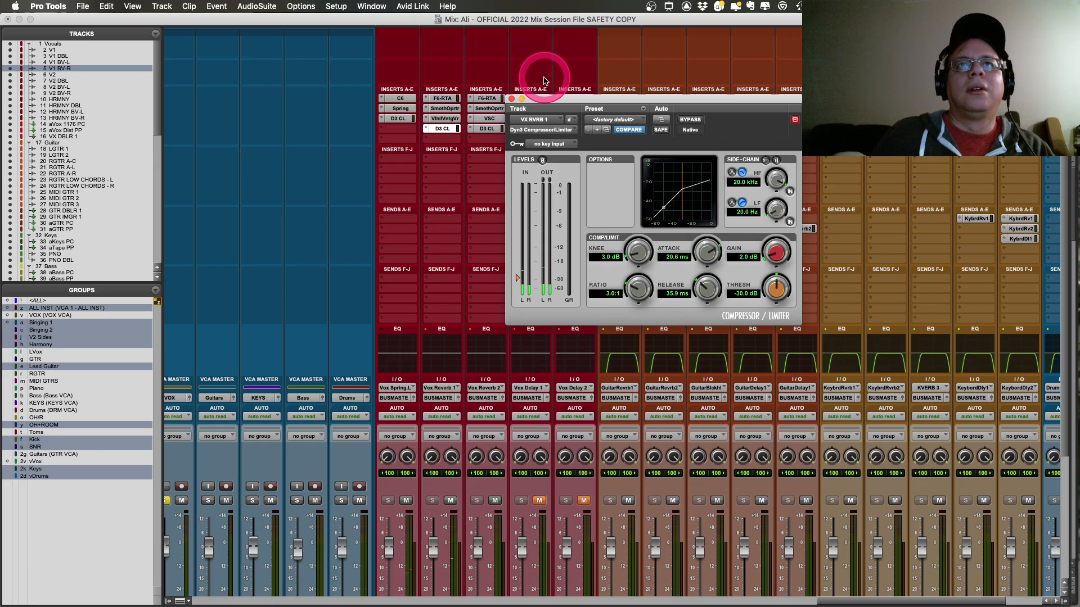
drag(550, 100, 825, 132)
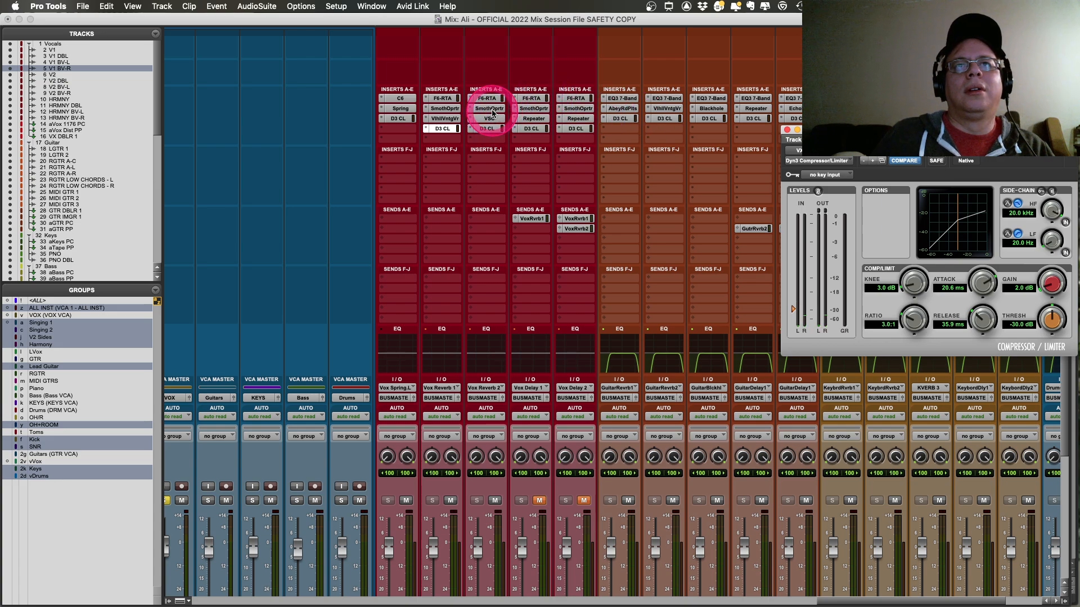
scroll(506, 131, down, 5)
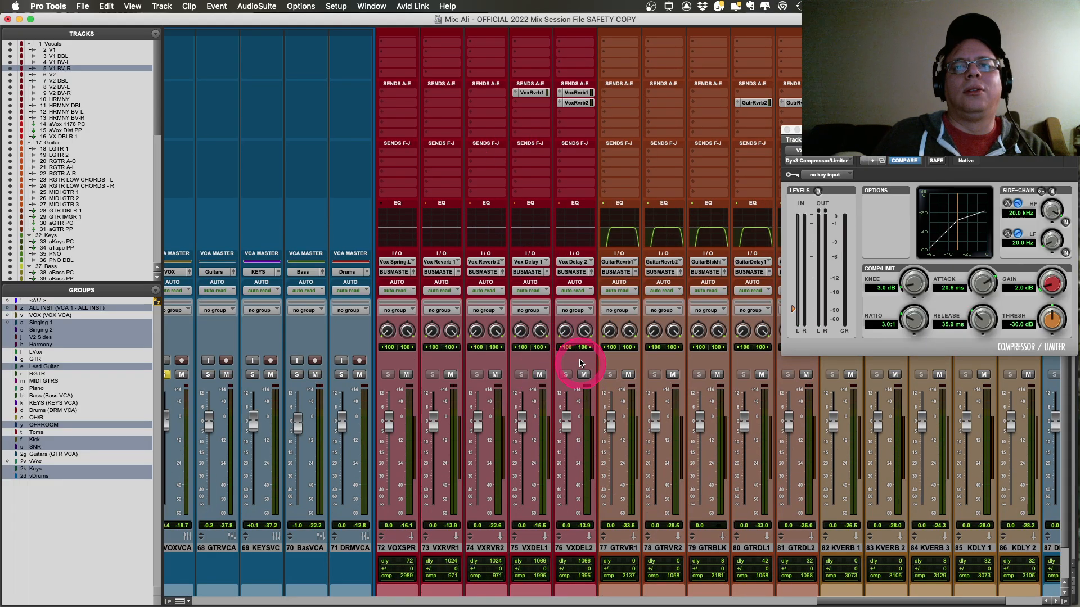
Step: Examine VerbSuite Classics and the Dyn3 Compressor/Limiter on Vox Reverb 2, closing each plug-in window
scroll(568, 310, up, 6)
click(490, 145)
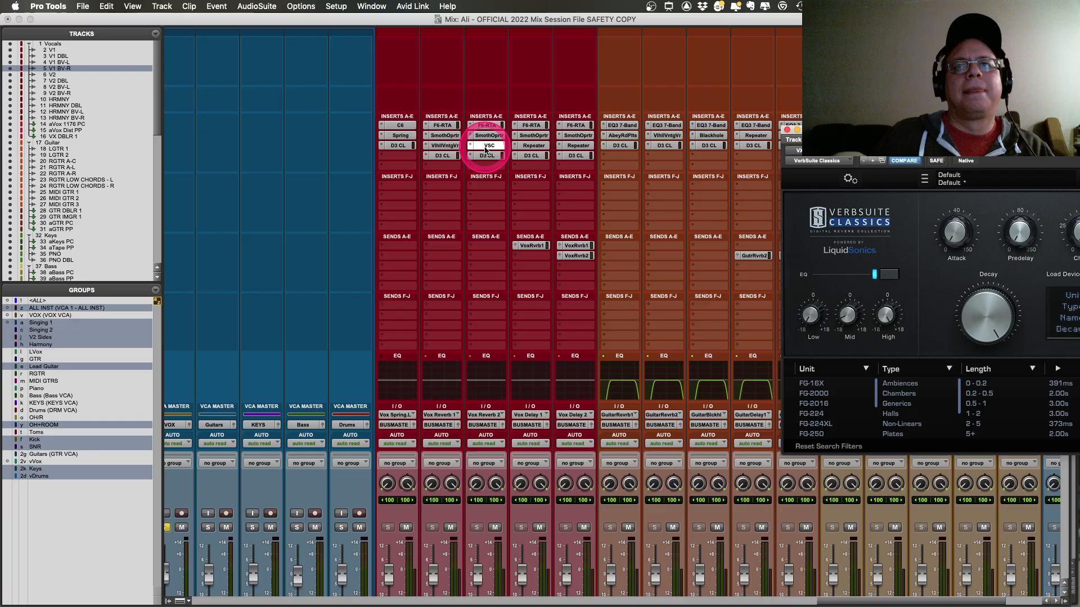
drag(833, 131, 381, 194)
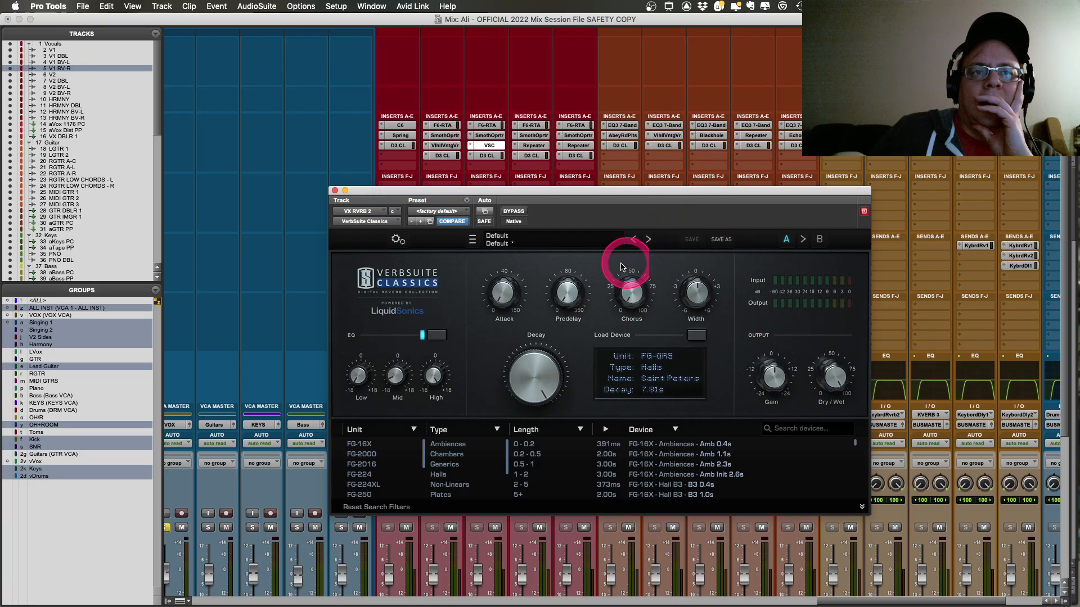
click(334, 190)
click(487, 156)
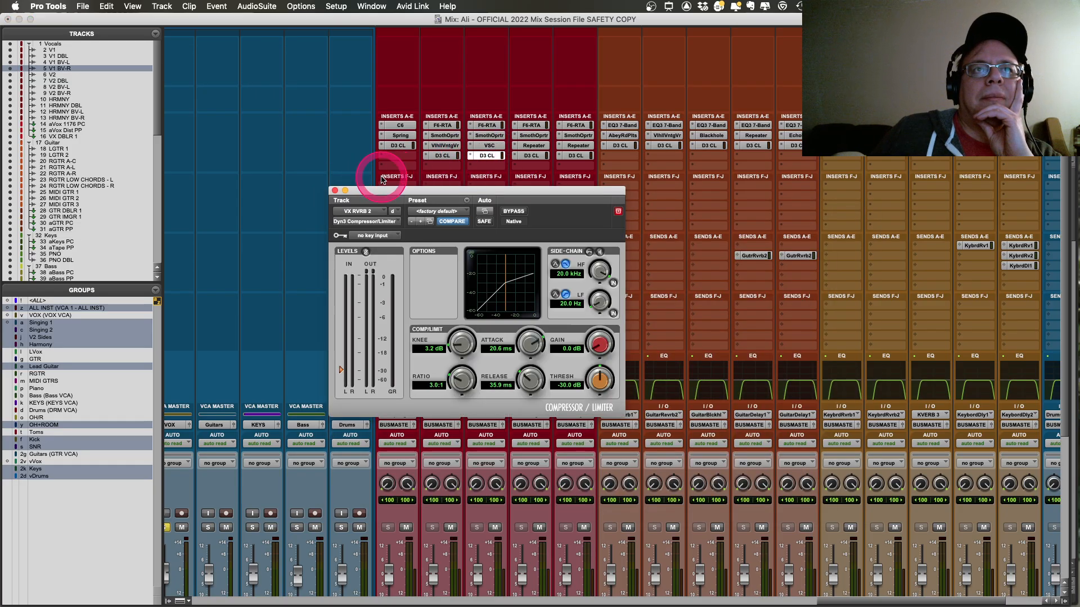
click(335, 191)
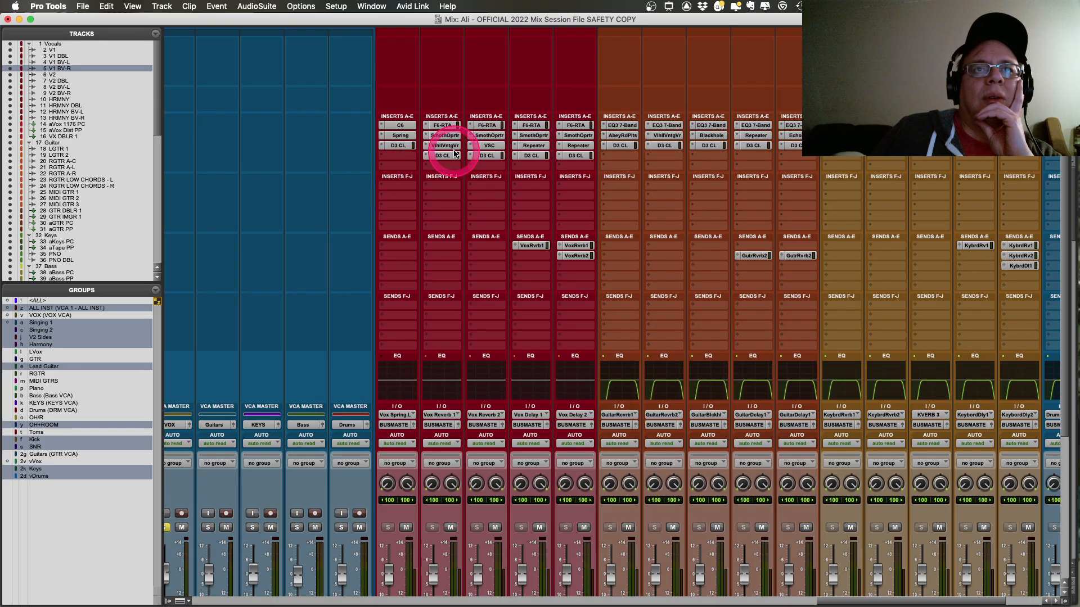
Step: Open the Repeater delay on Vox Delay 1 and move its window clear of the channel controls
click(533, 146)
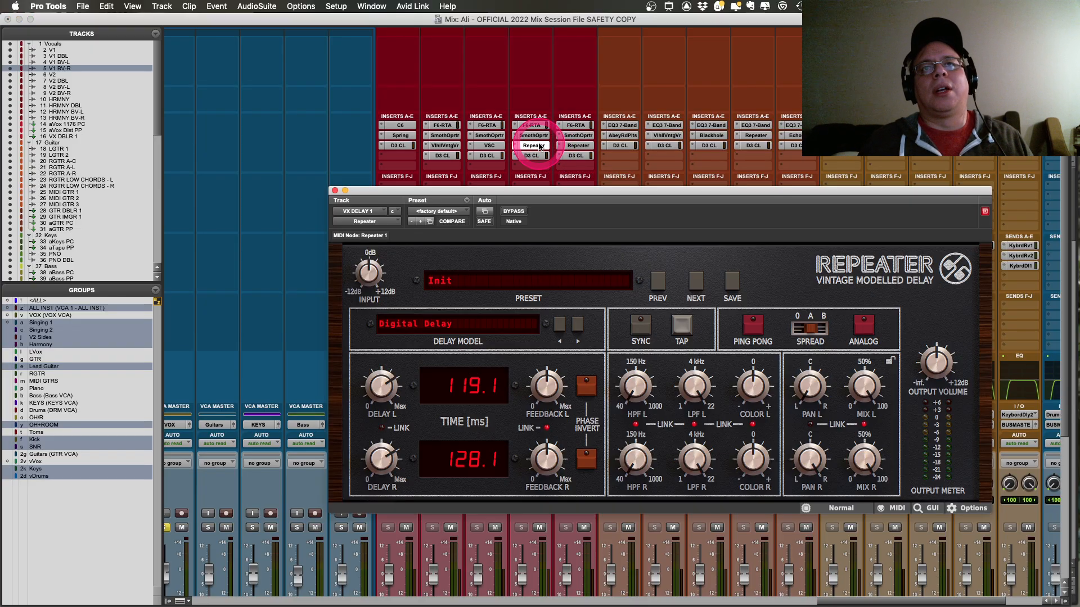
click(487, 189)
drag(486, 189, 455, 182)
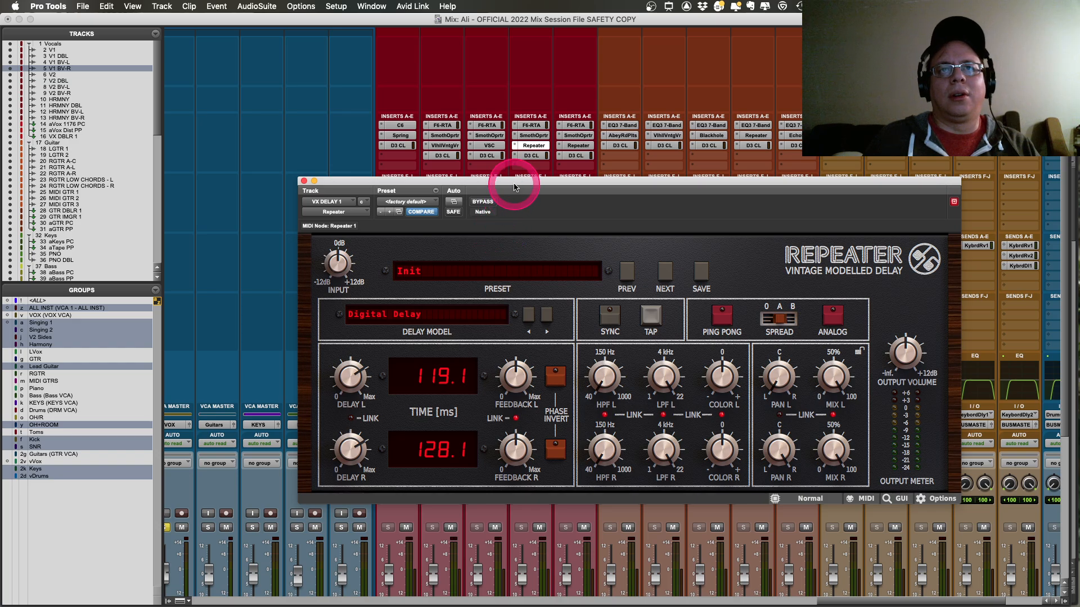
drag(513, 180, 616, 47)
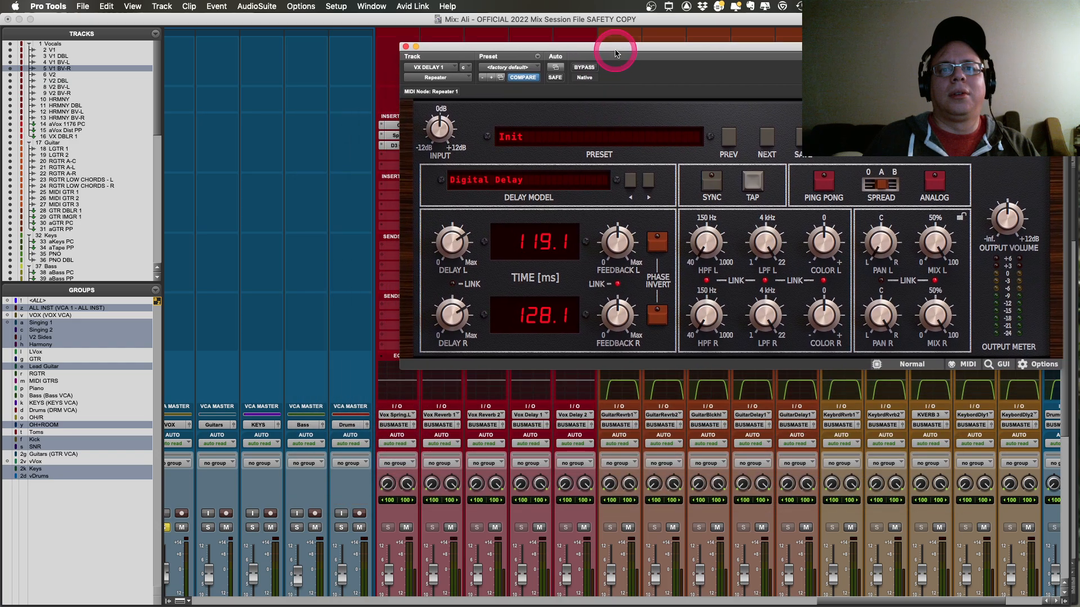
Step: Mute the vocal spring, both vocal reverbs and Vox Delay 2 so that only the Vox Delay 1 return plays
click(406, 527)
click(450, 528)
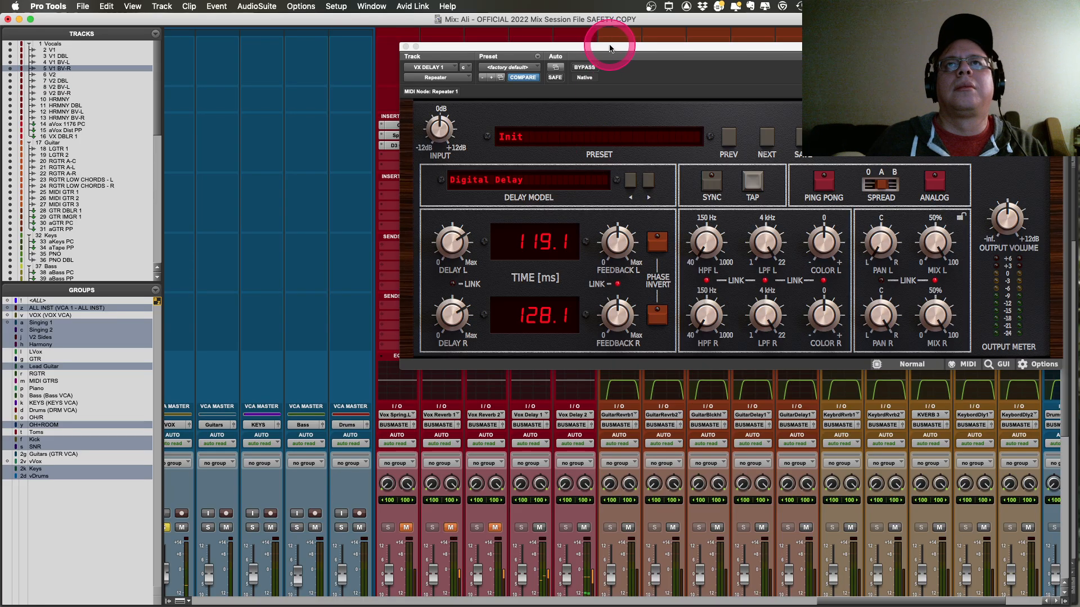
drag(612, 45, 827, 16)
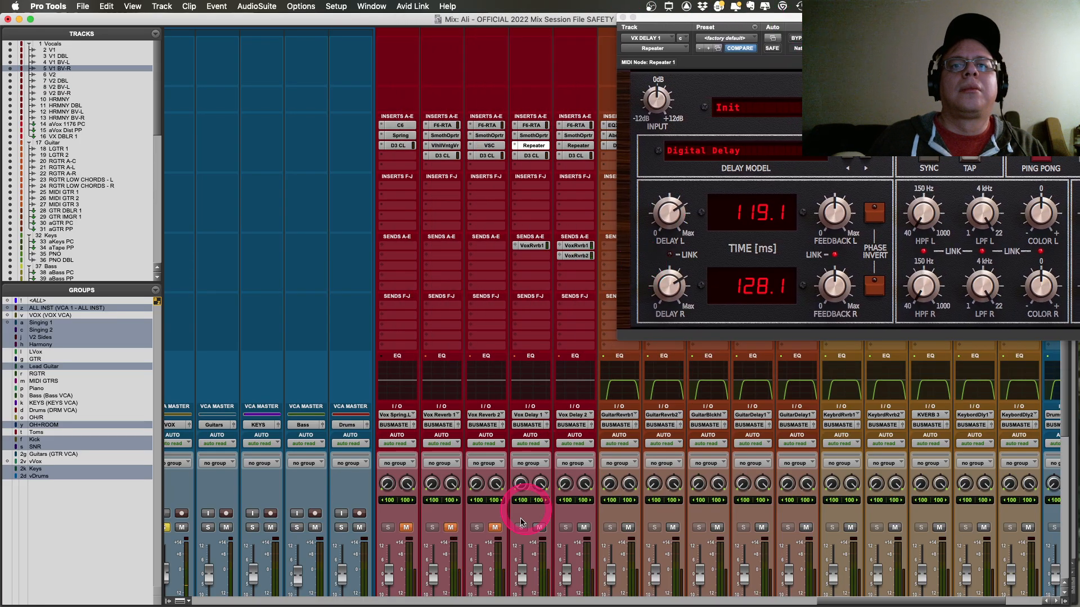
scroll(525, 510, down, 5)
click(584, 334)
Step: Examine the Repeater settings on Vox Delay 1 and close the plug-in window
click(711, 96)
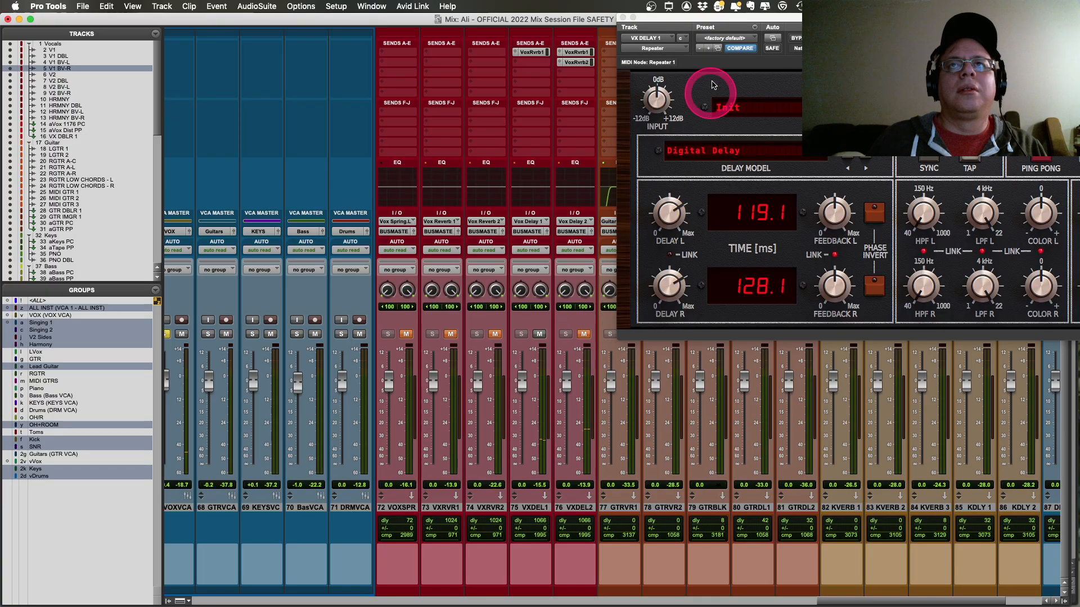
drag(725, 18, 155, 233)
click(151, 297)
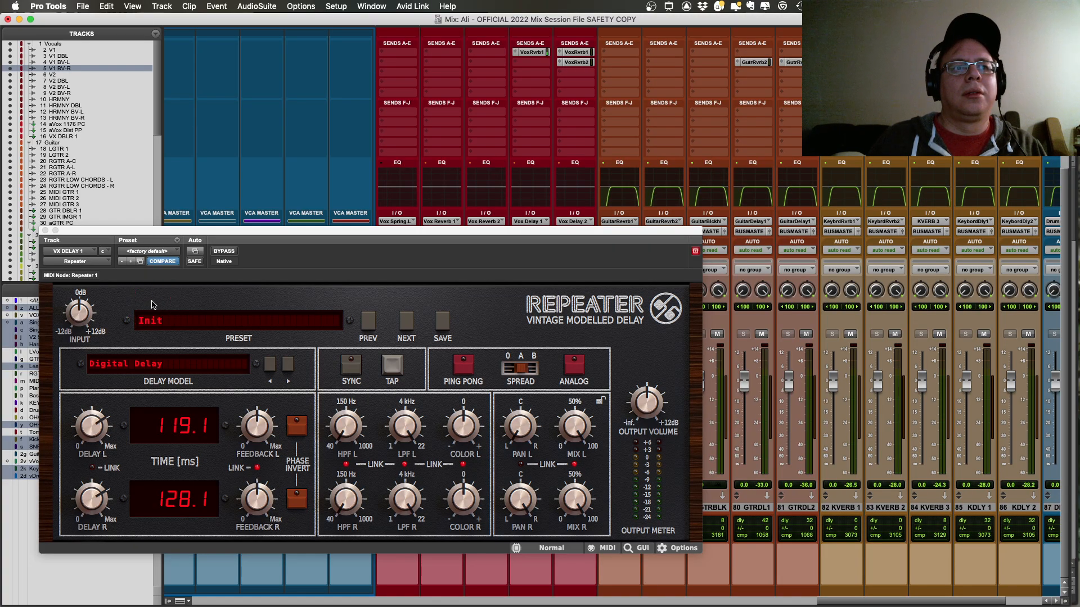
click(226, 225)
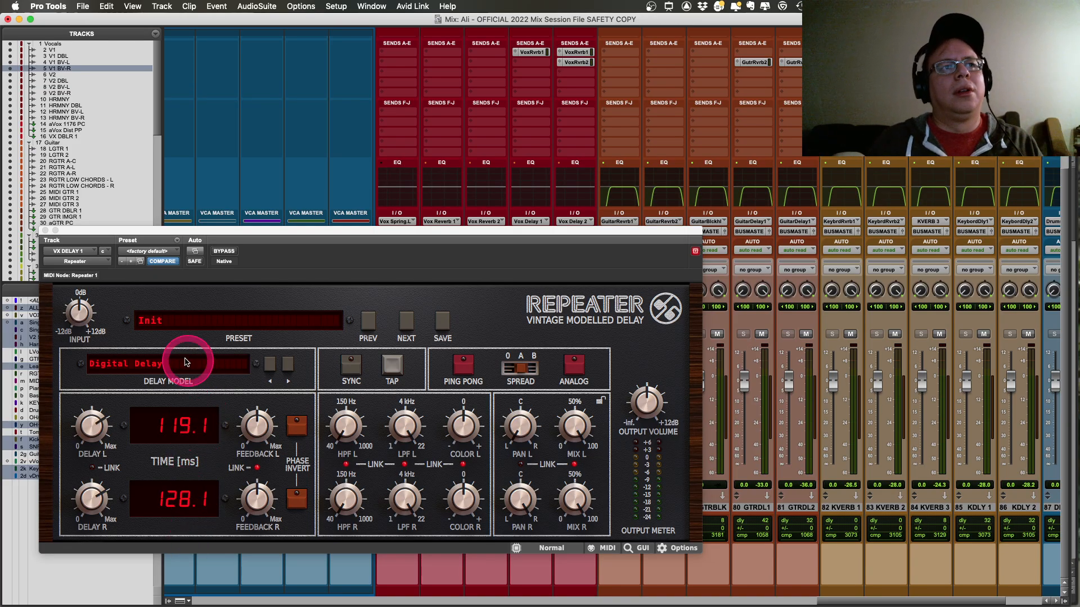
click(45, 231)
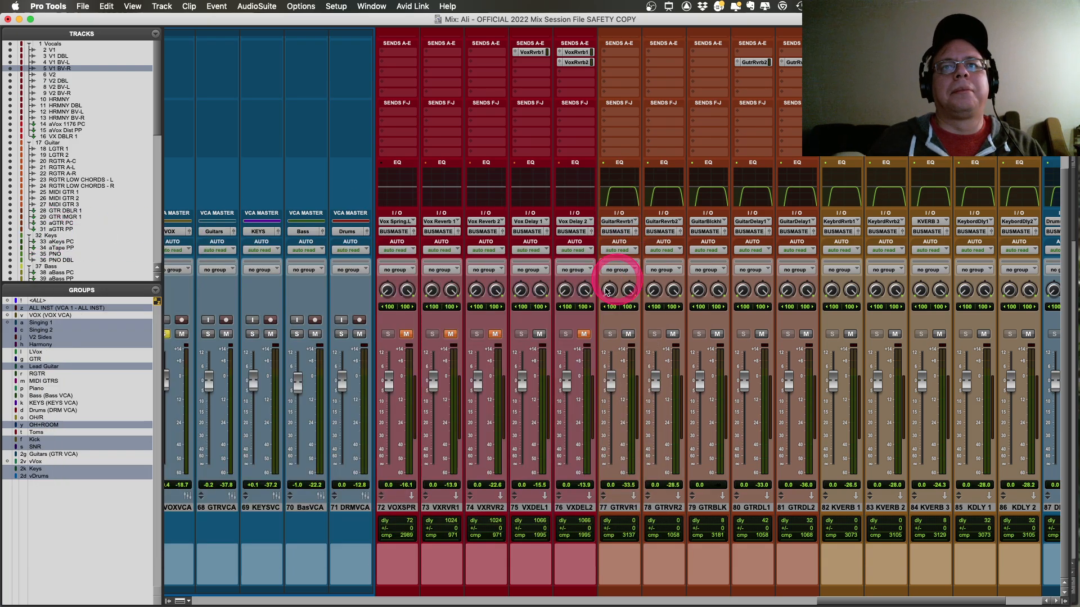
Step: Unmute Vox Delay 2 in place of Vox Delay 1 and inspect the Repeater on Vox Delay 2
click(583, 334)
scroll(546, 337, up, 3)
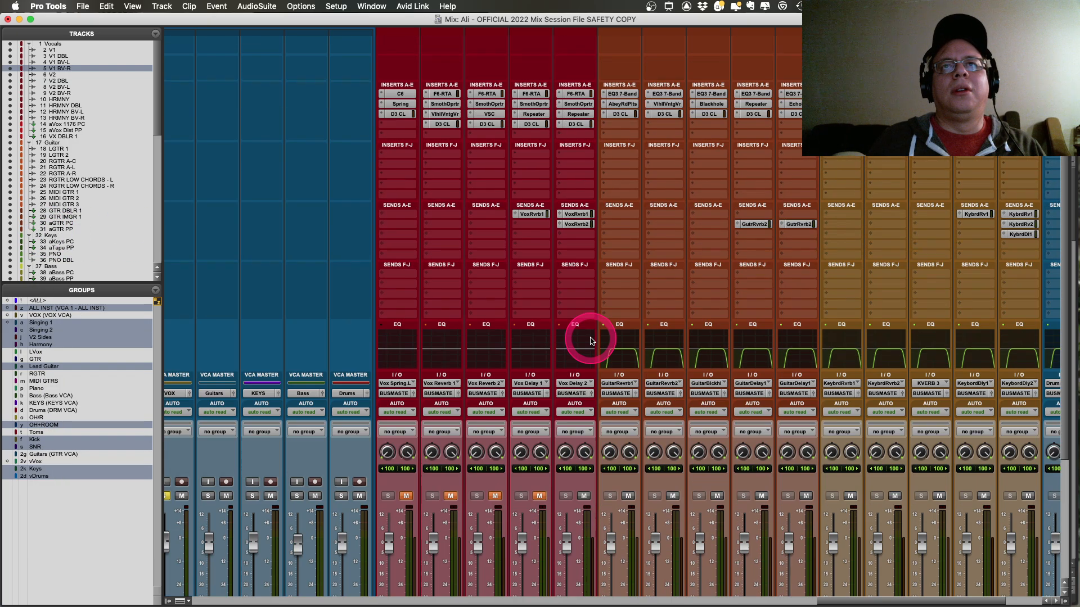
click(581, 116)
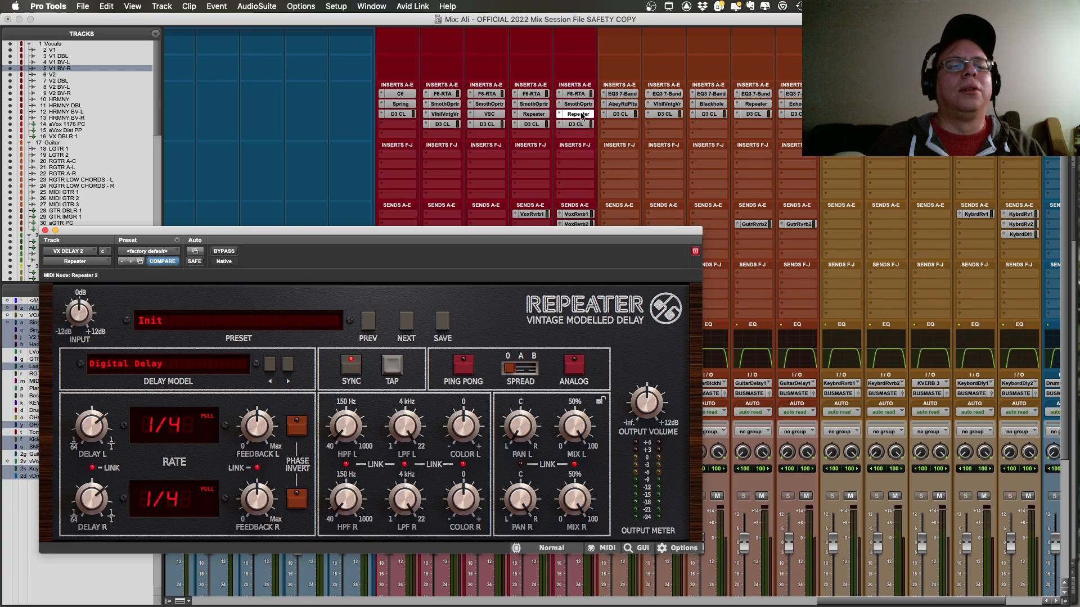
drag(429, 231, 885, 51)
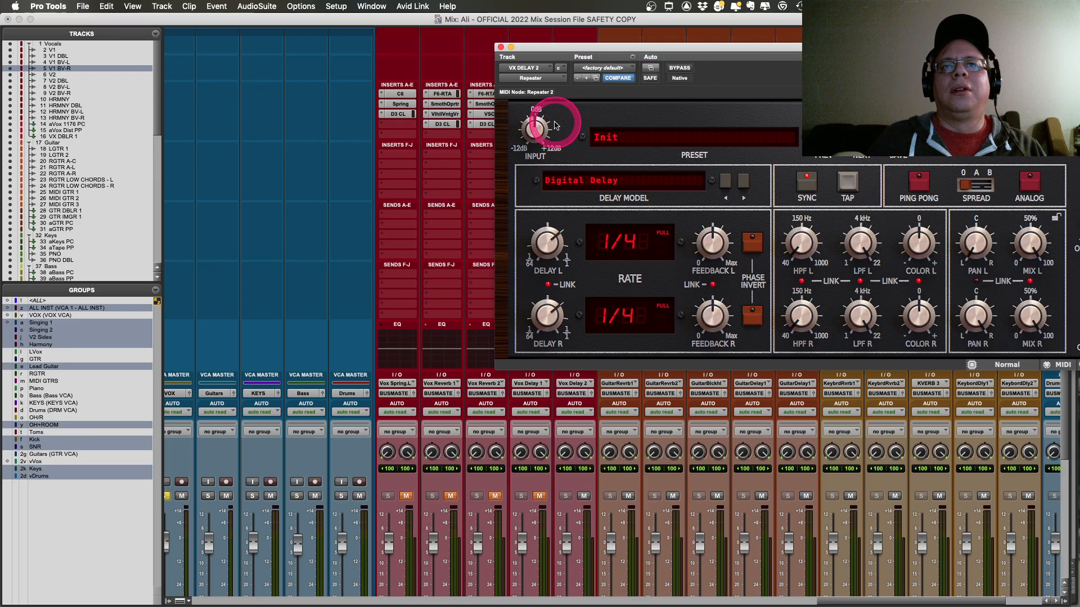
drag(539, 50, 347, 87)
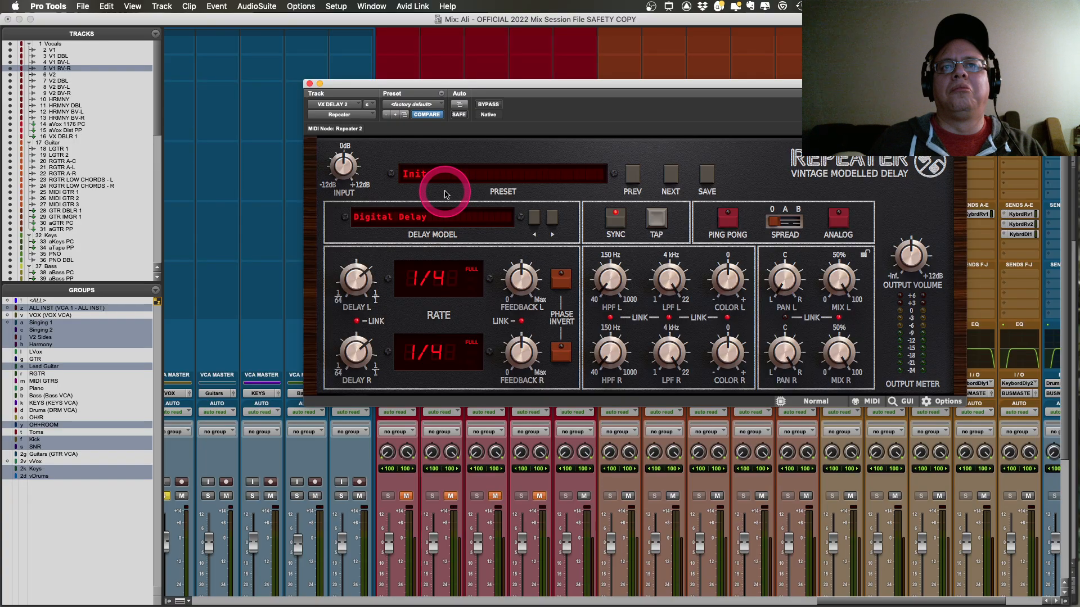
drag(450, 89, 836, 95)
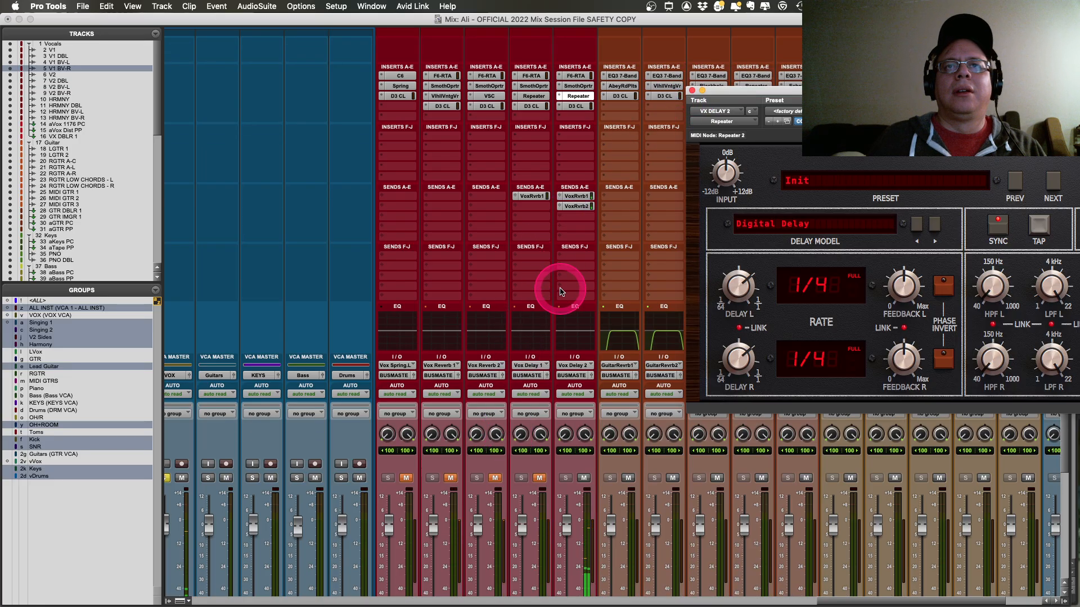
Step: Unmute Vox Reverb 1, Vox Reverb 2, Vox Delay 1 and the vocal spring so all vocal returns play together
scroll(560, 289, down, 1)
scroll(577, 198, down, 8)
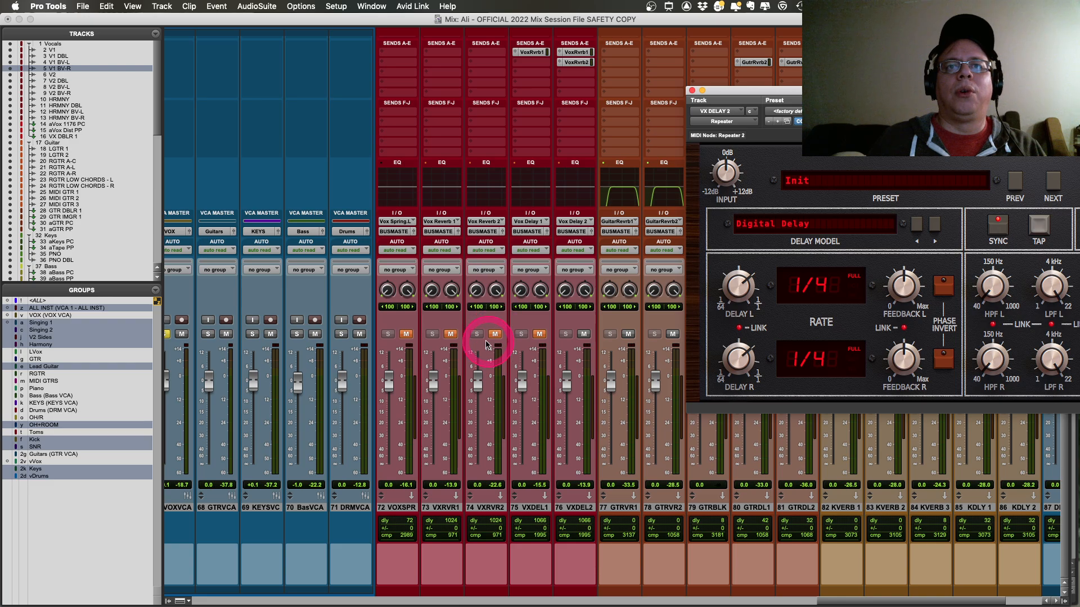
click(451, 334)
click(495, 334)
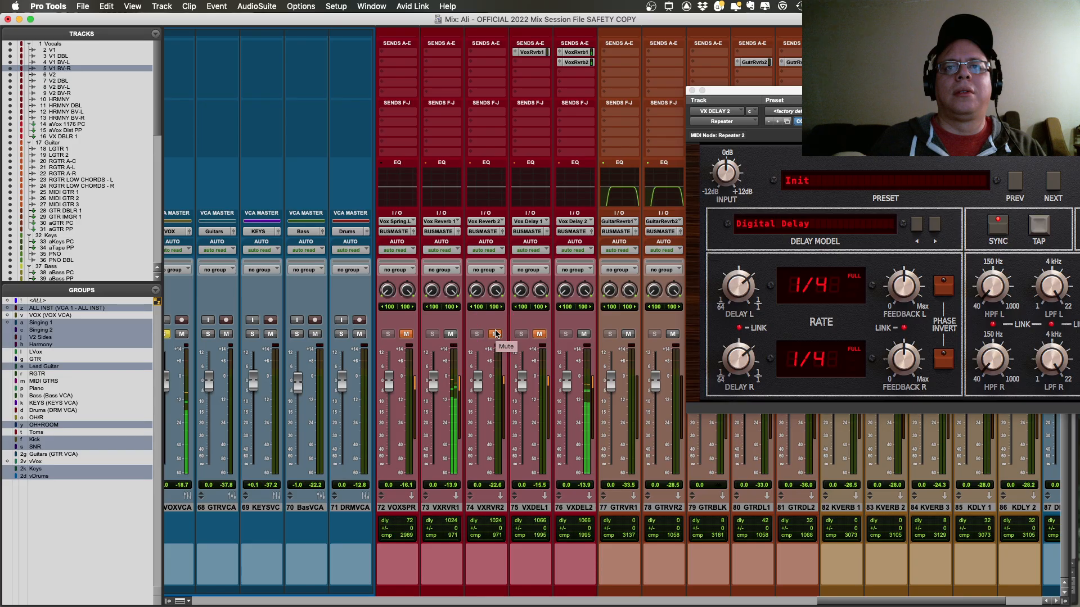
click(495, 334)
click(540, 334)
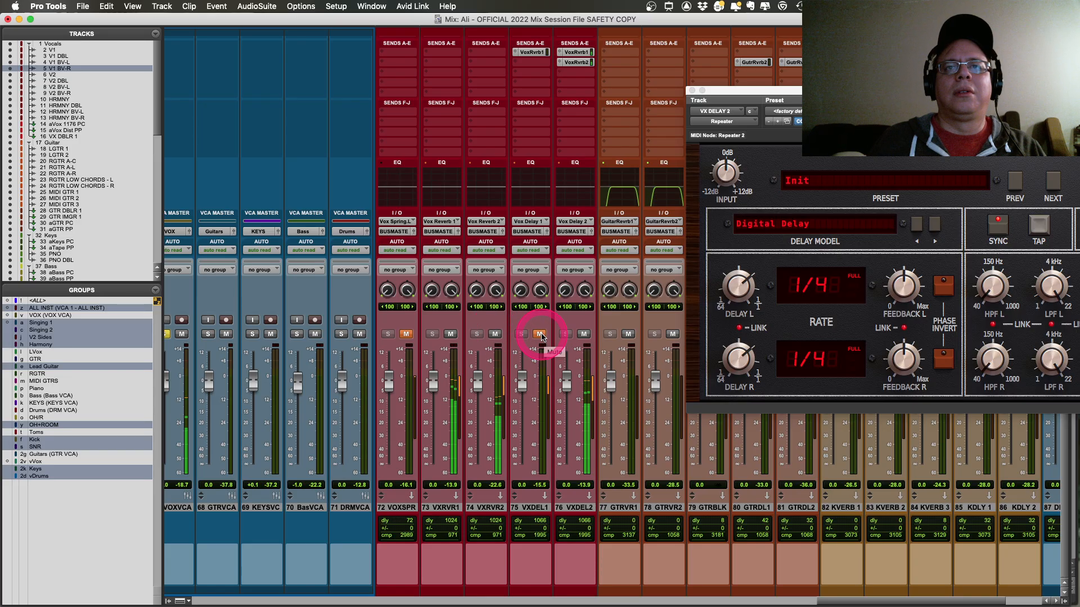
click(406, 334)
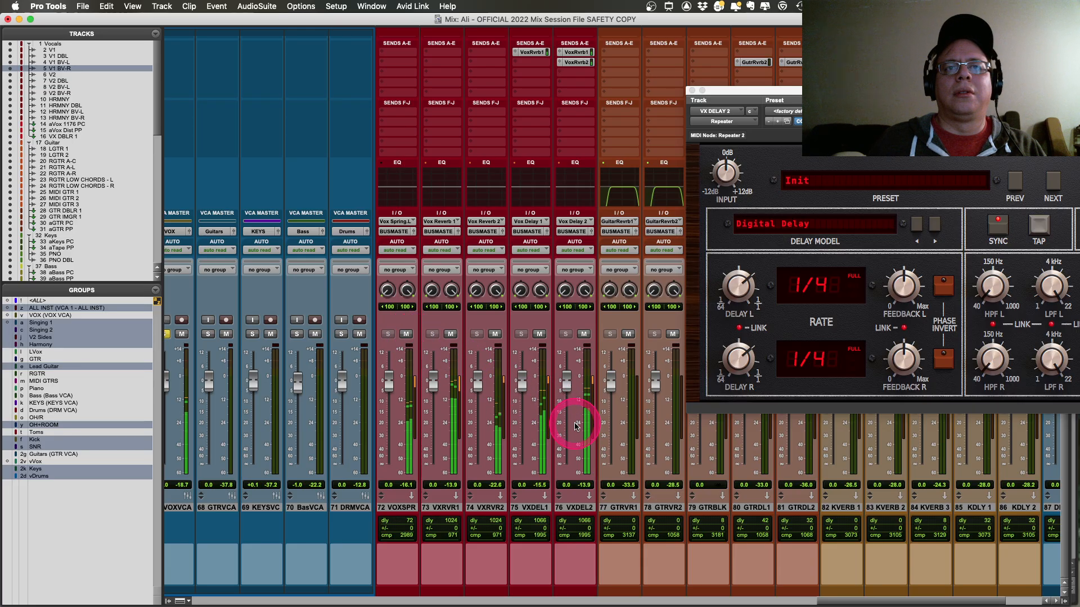
Step: Move the Vox Delay 2 Repeater window away from the return channels and close it
scroll(575, 426, left, 2)
scroll(575, 427, up, 5)
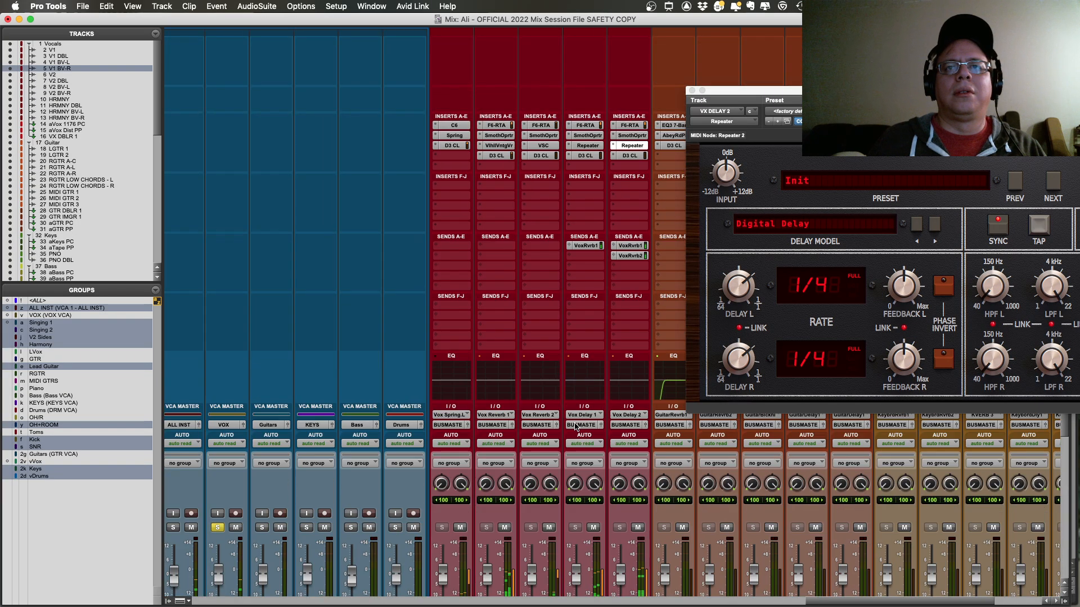
drag(731, 91, 265, 100)
click(225, 96)
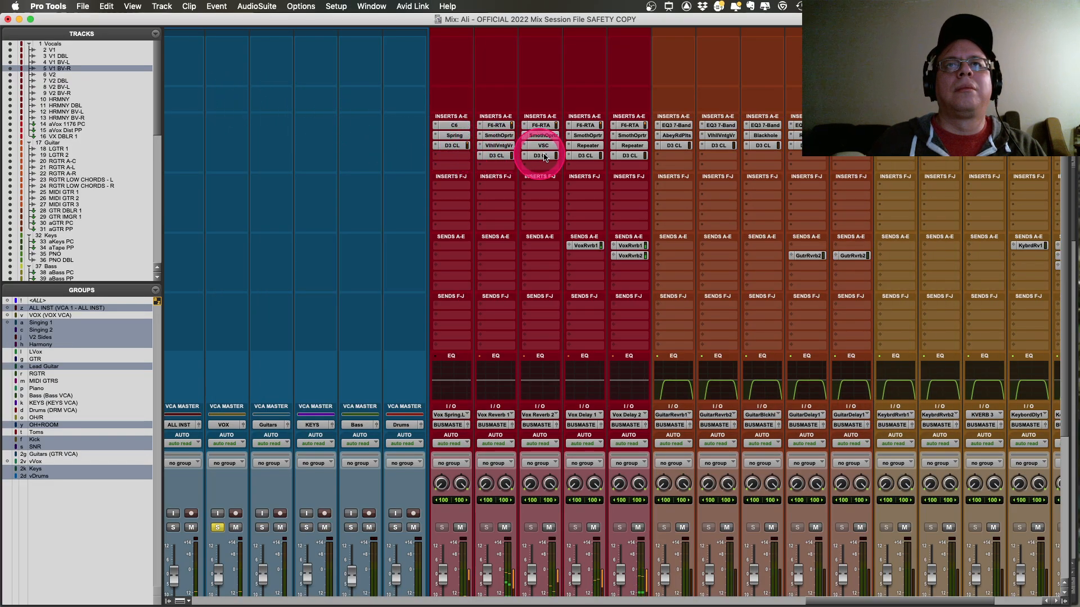
Step: Check the Dyn3 Compressor/Limiter on the vocal delay and reverb returns one after another, and close its window
click(629, 156)
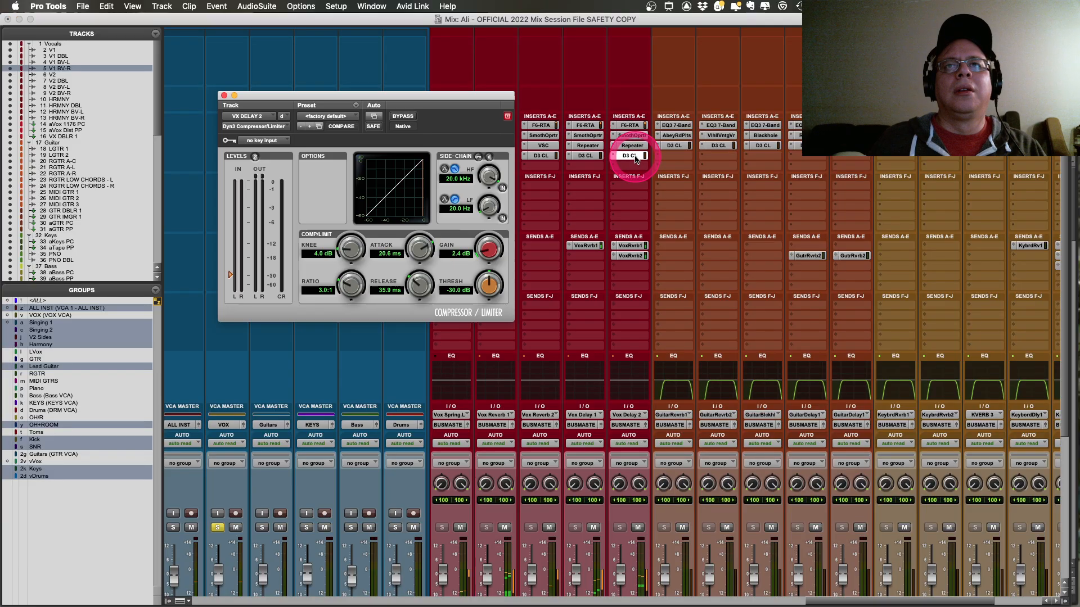
click(589, 157)
click(541, 157)
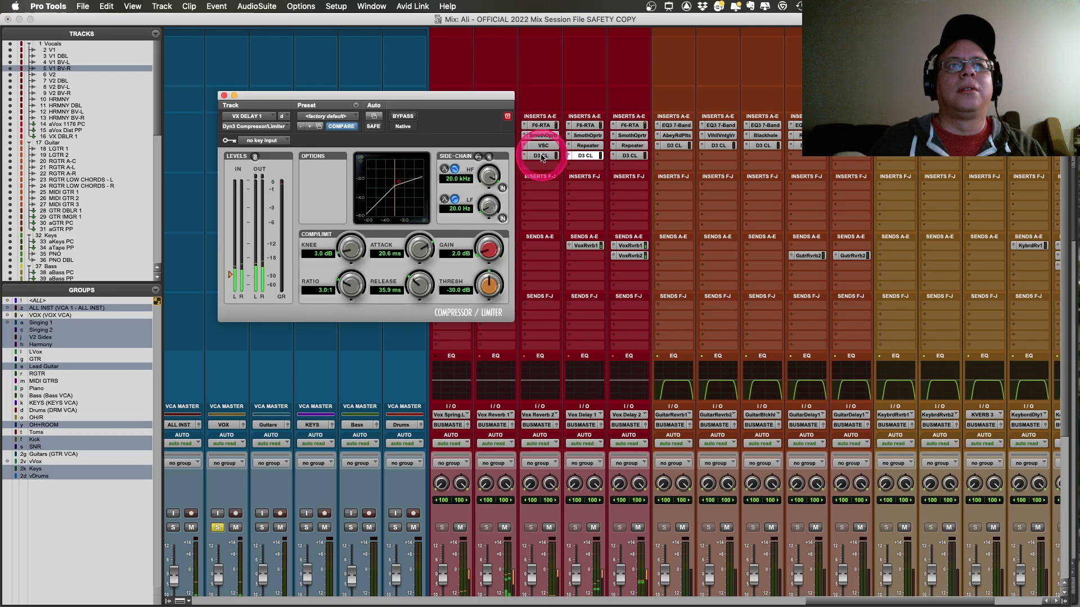
click(254, 81)
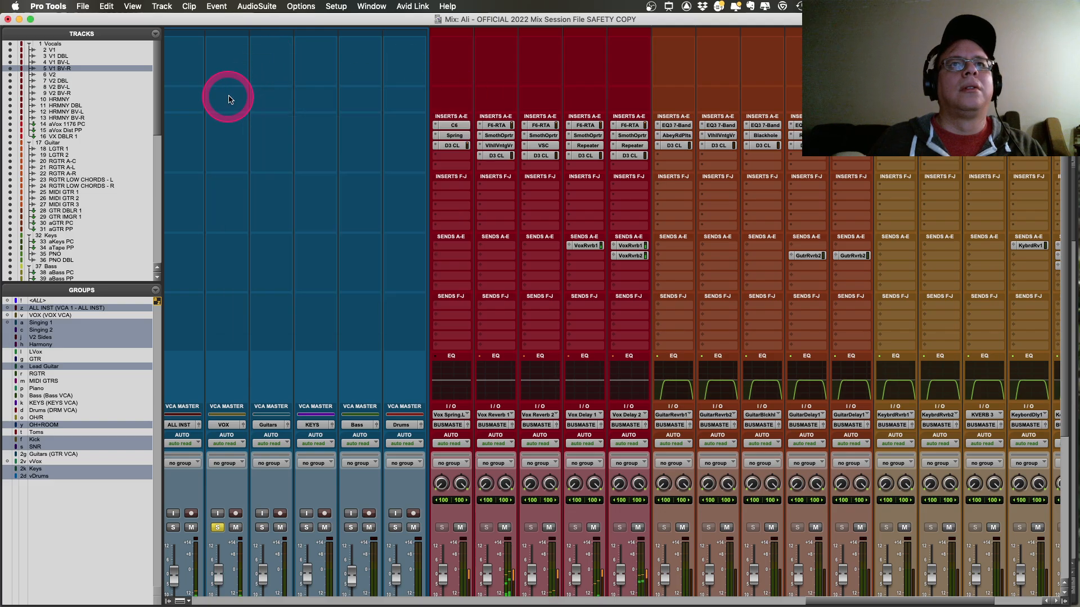
click(492, 156)
click(241, 110)
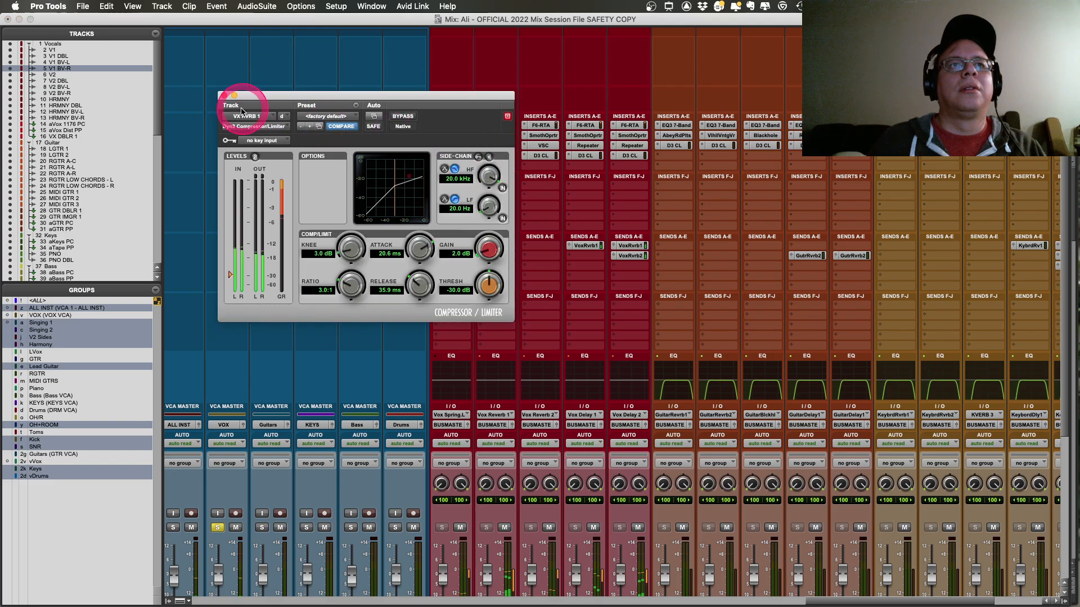
click(222, 96)
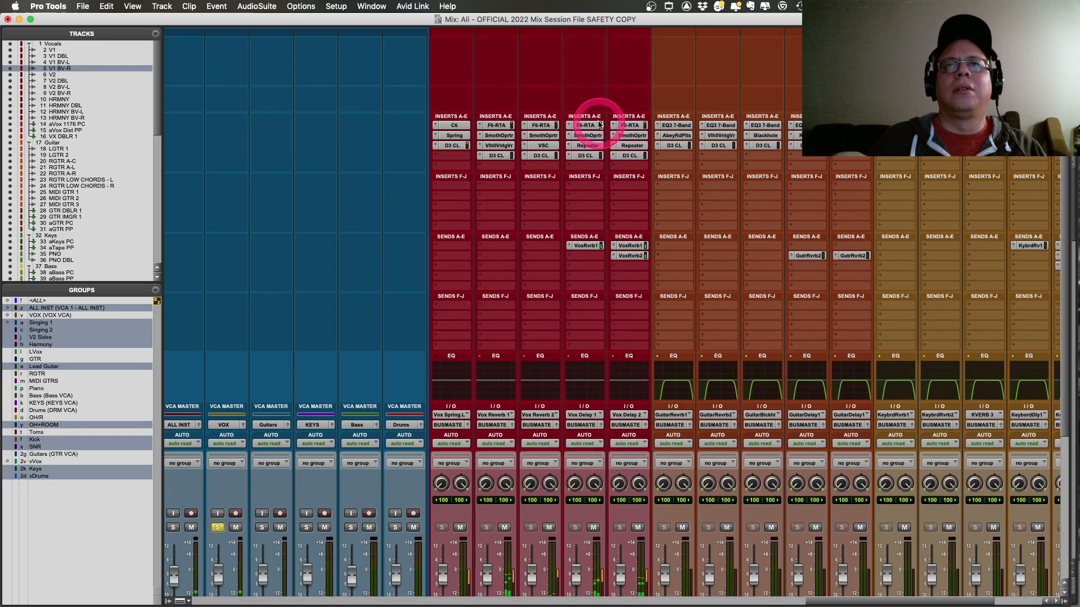
Step: Examine the F6-RTA equalizer curves on Vox Reverb 1 and Vox Reverb 2, closing each plug-in window
click(502, 126)
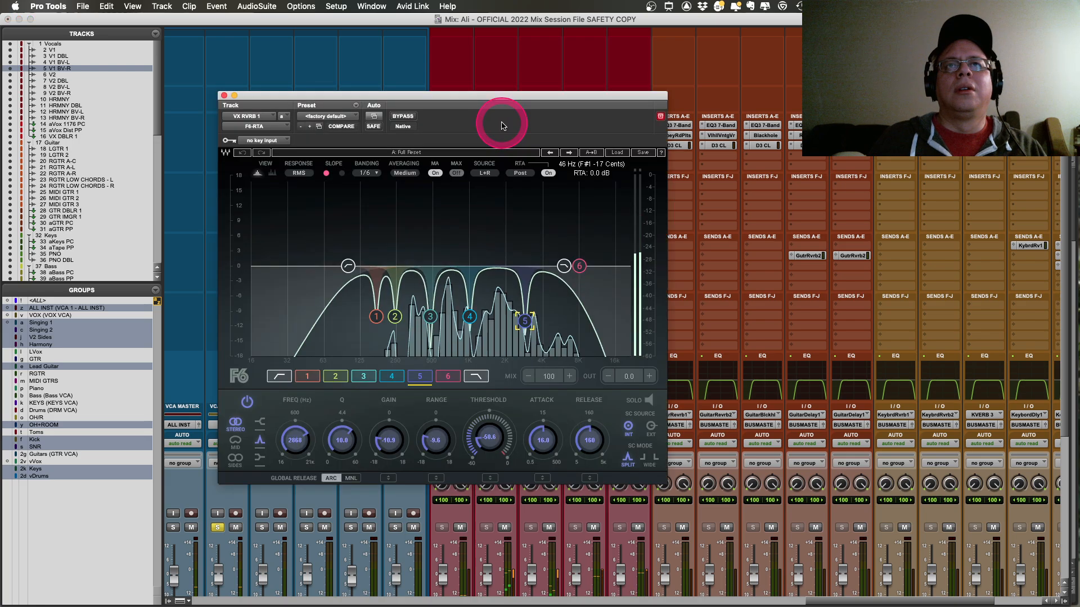
click(225, 96)
click(539, 125)
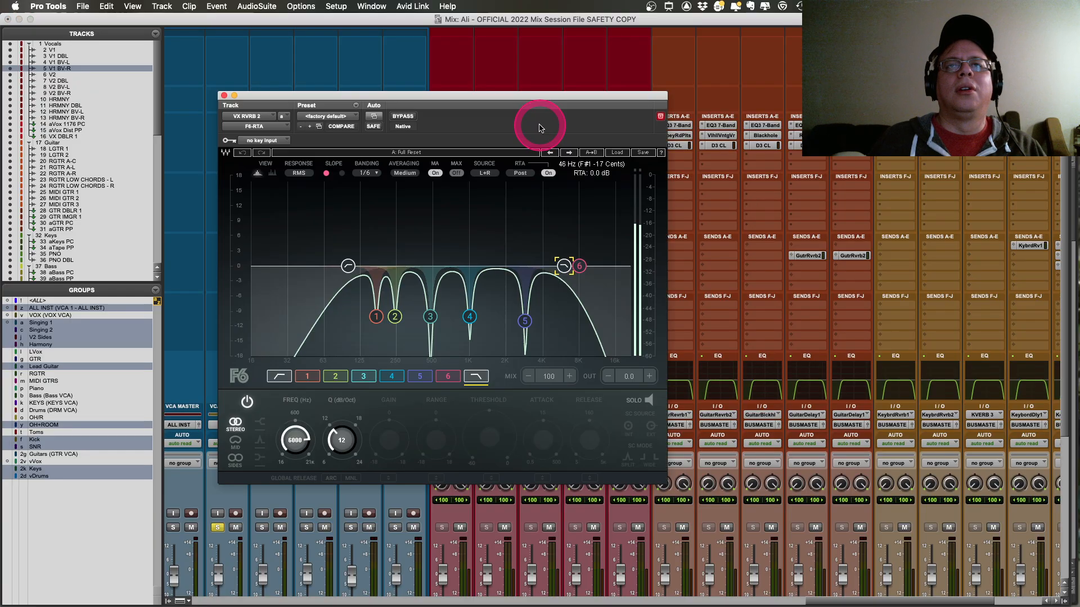
click(225, 96)
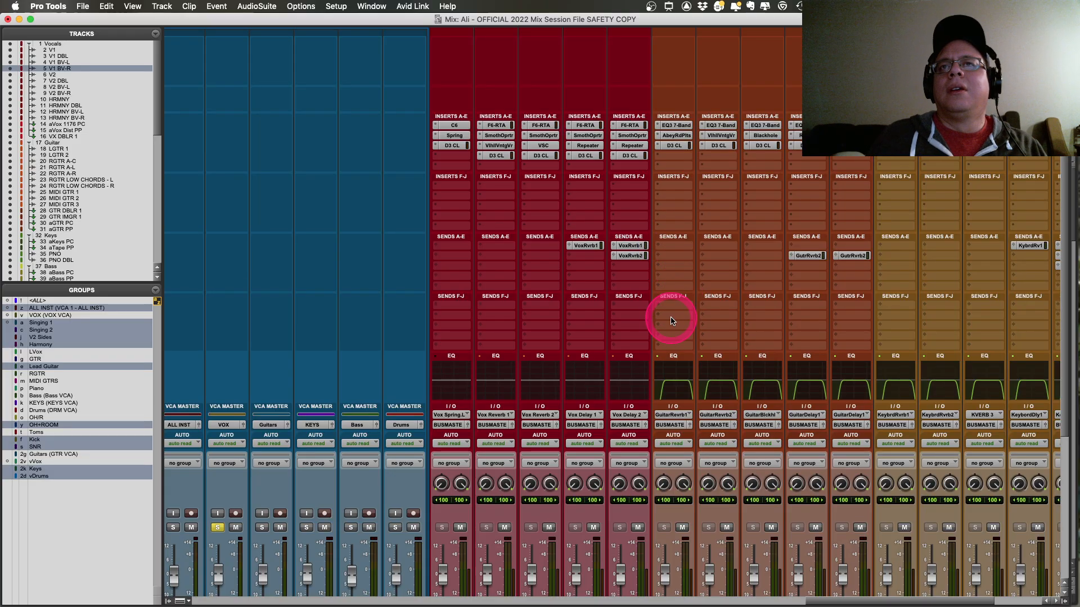
Step: Mute the vocal 1176 parallel compression, vocal distortion and vocal doubler channels in the vocal track section
scroll(671, 321, down, 5)
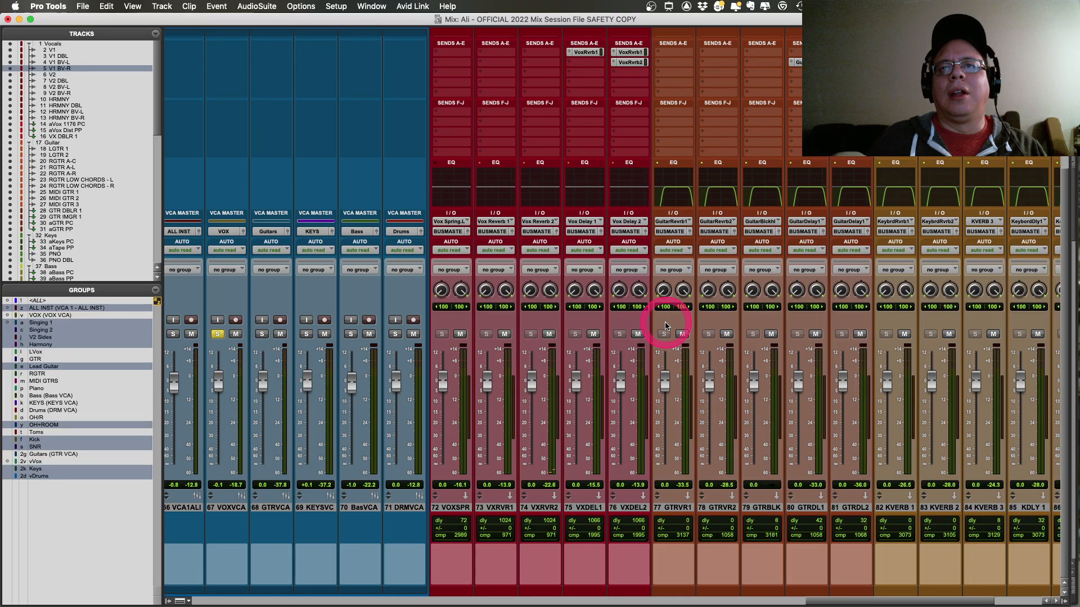
scroll(665, 325, left, 15)
scroll(665, 326, left, 15)
scroll(666, 327, up, 2)
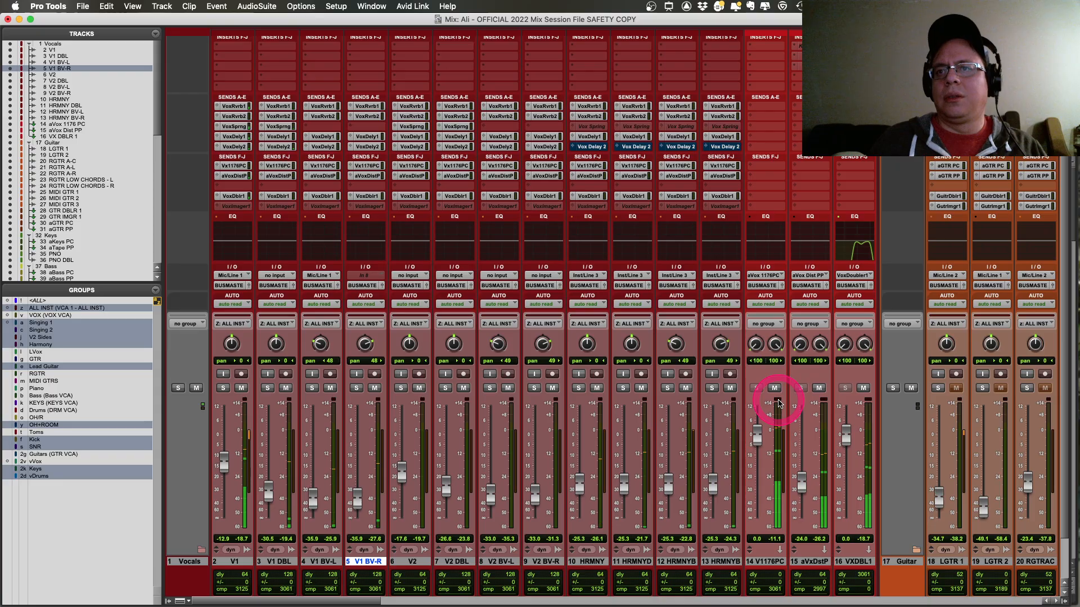
click(775, 389)
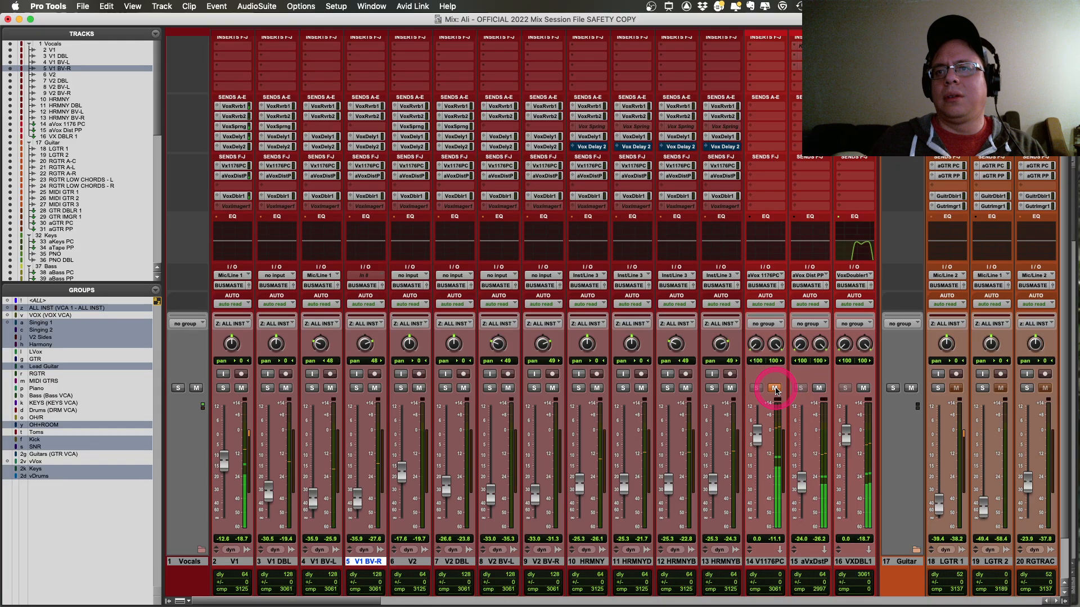
click(819, 388)
click(863, 388)
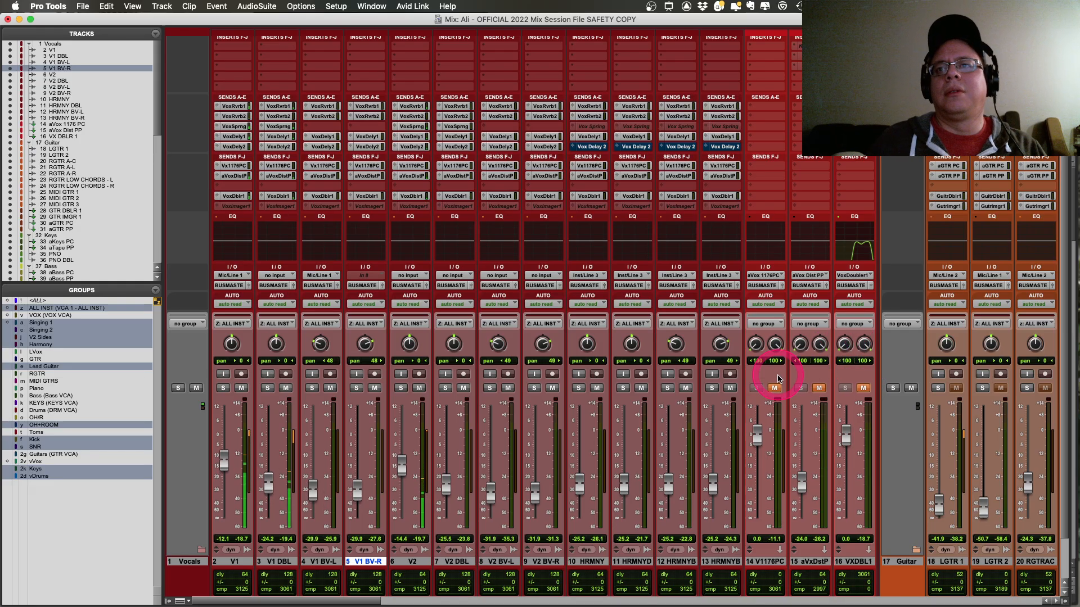
Step: Unmute the aVox 1176 PC channel, examine its CLA-76 compressor and close the plug-in window
scroll(801, 381, up, 5)
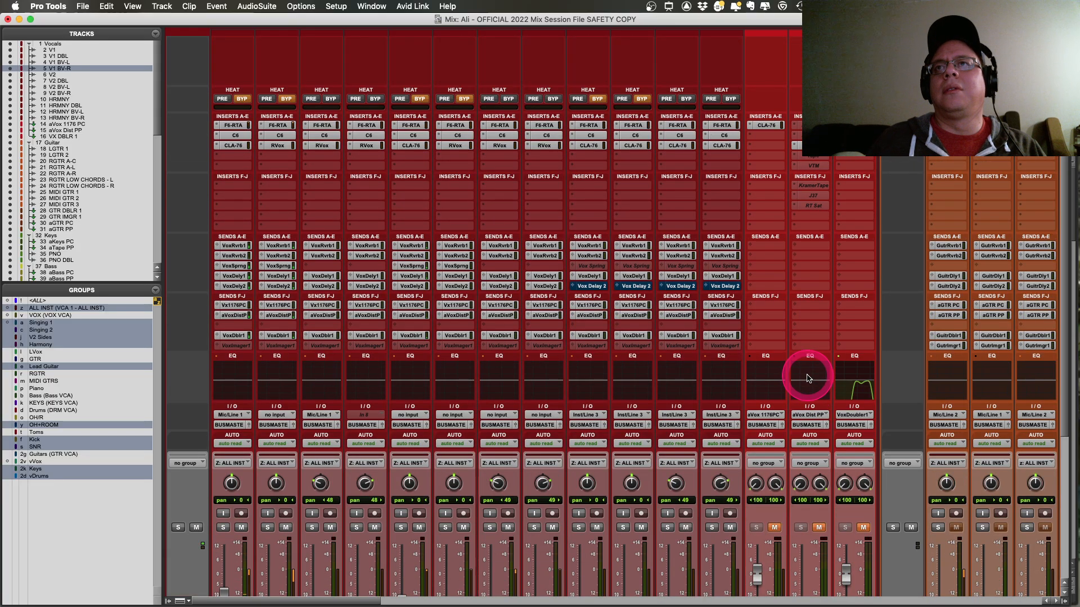
scroll(805, 374, down, 7)
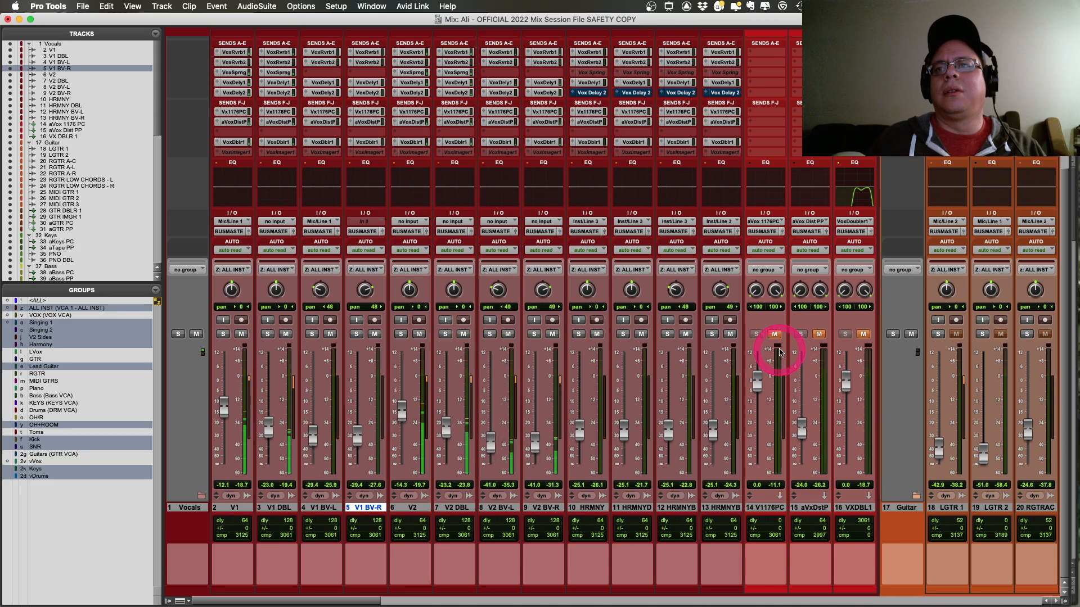
scroll(770, 281, up, 7)
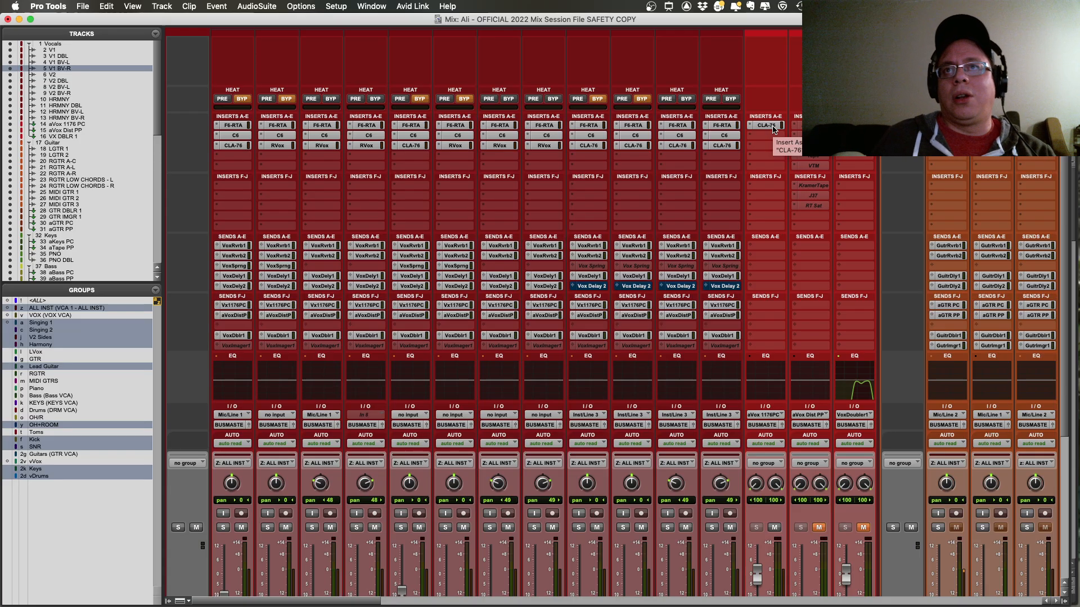
mouse_move(774, 129)
mouse_down()
mouse_move(615, 241)
mouse_move(761, 168)
mouse_move(765, 126)
mouse_move(772, 138)
mouse_up()
click(403, 129)
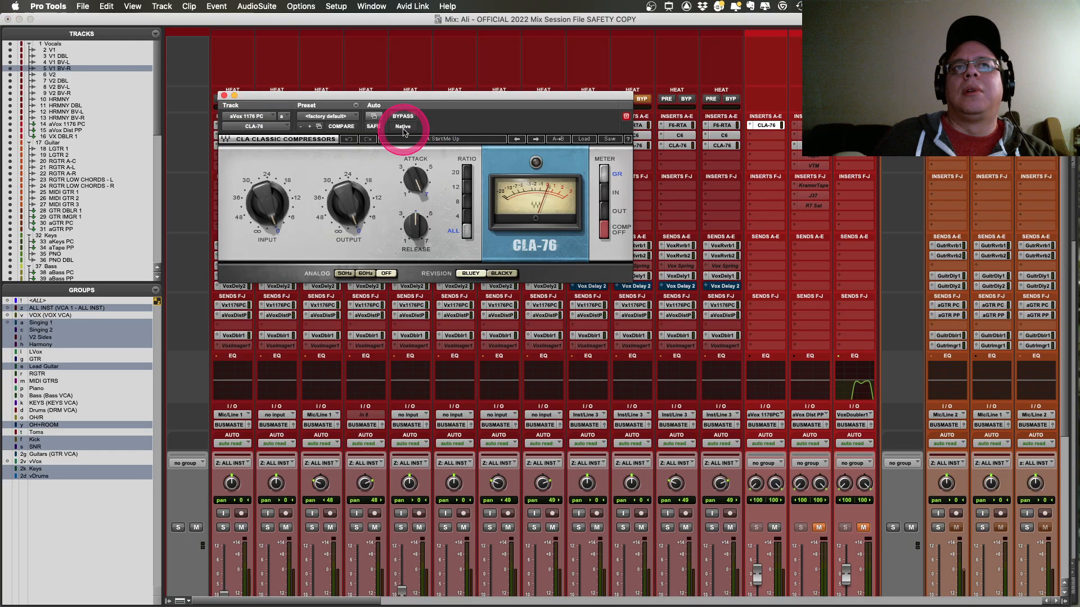
click(224, 96)
click(722, 130)
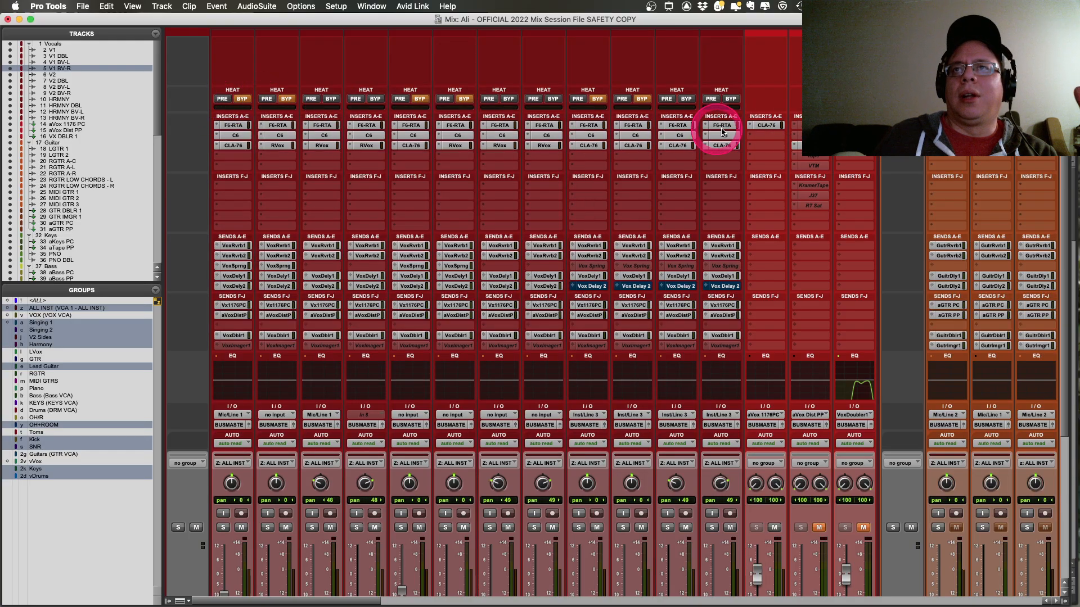
drag(722, 131, 771, 106)
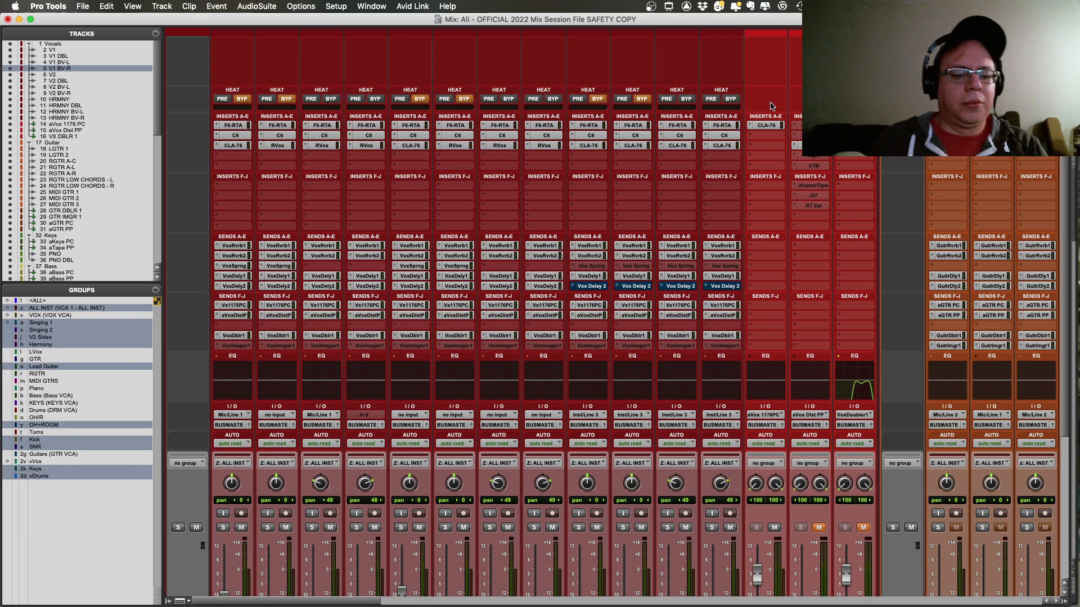
Step: Look over the CLA-76 compressor on the aVox 1176 PC channel again and close its window
click(757, 99)
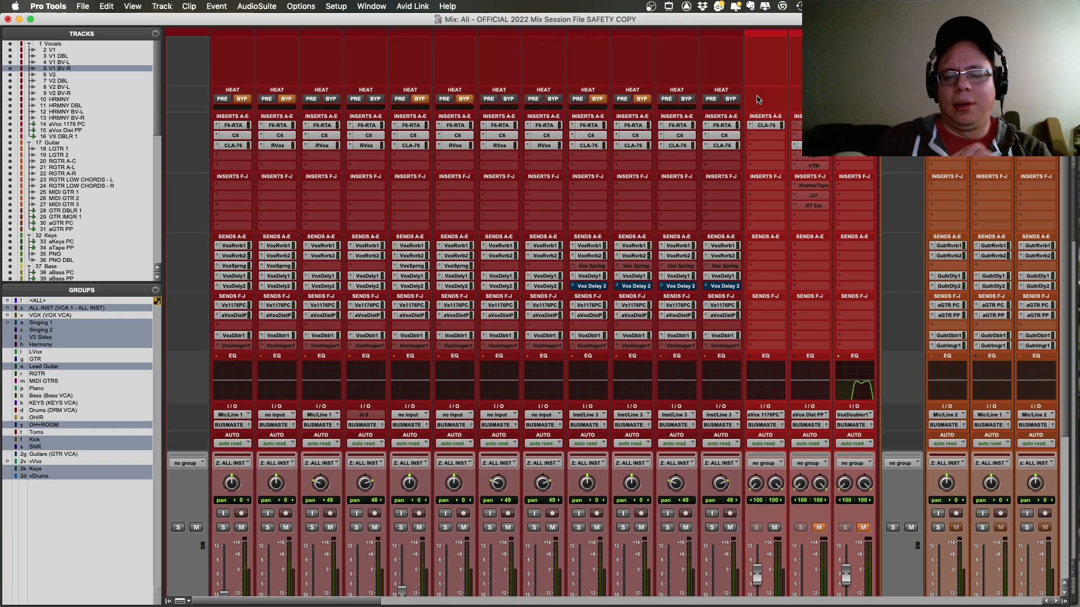
click(766, 125)
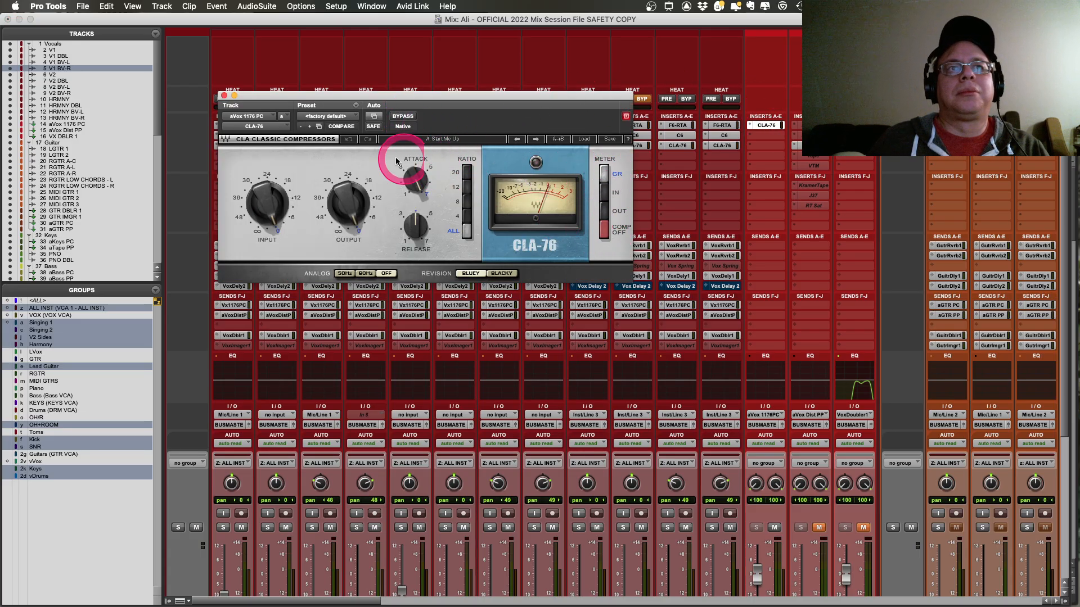
click(224, 95)
Step: Mute the aVox 1176 PC channel and unmute the aVox Dist PP channel to hear the vocal distortion alone
scroll(731, 180, down, 5)
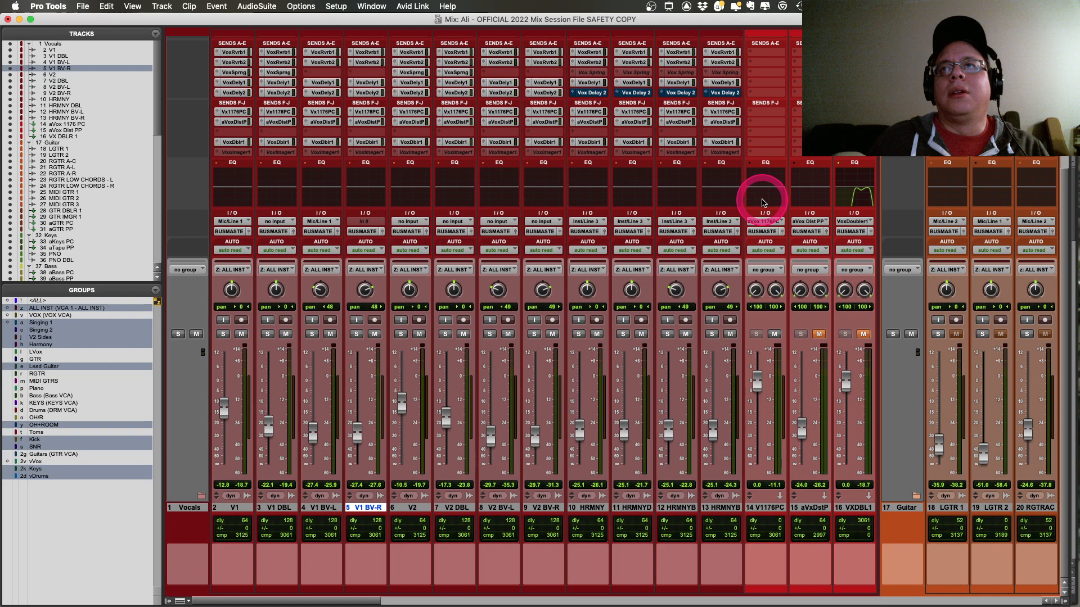
click(774, 334)
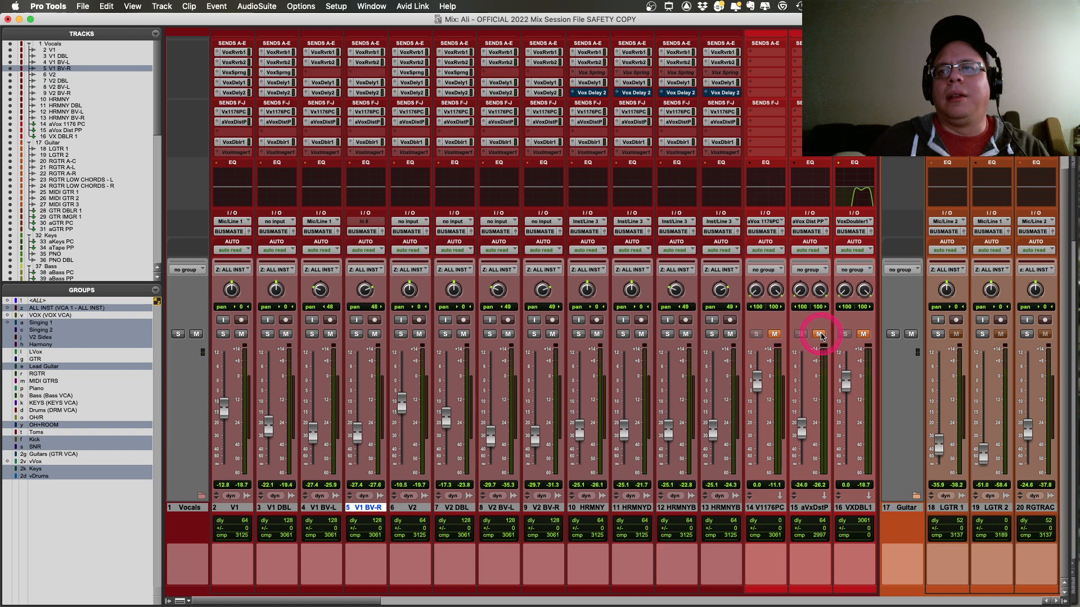
click(819, 334)
scroll(824, 234, up, 5)
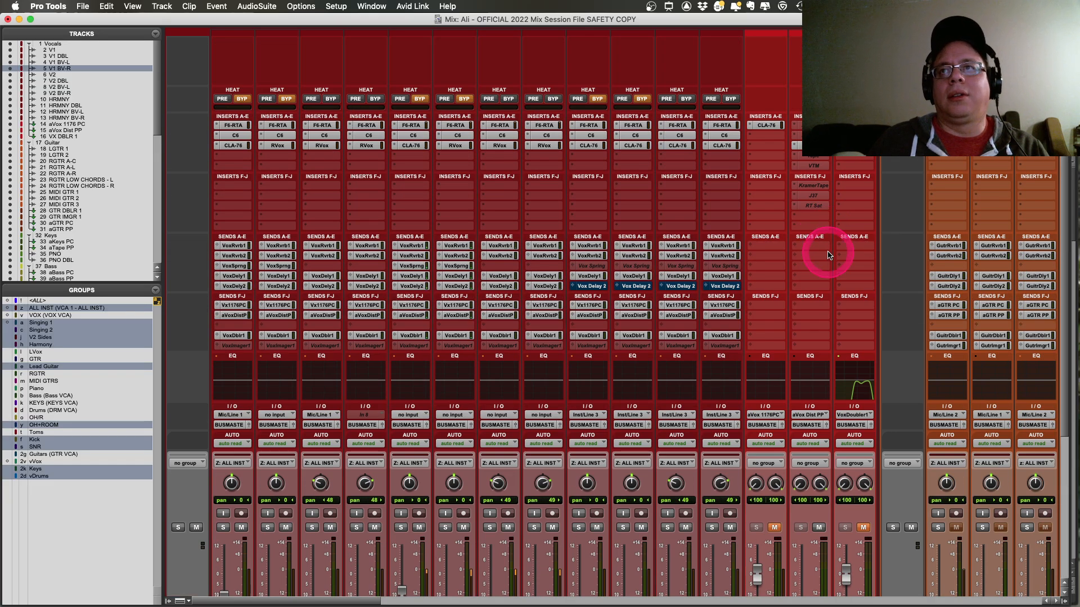
scroll(827, 255, down, 5)
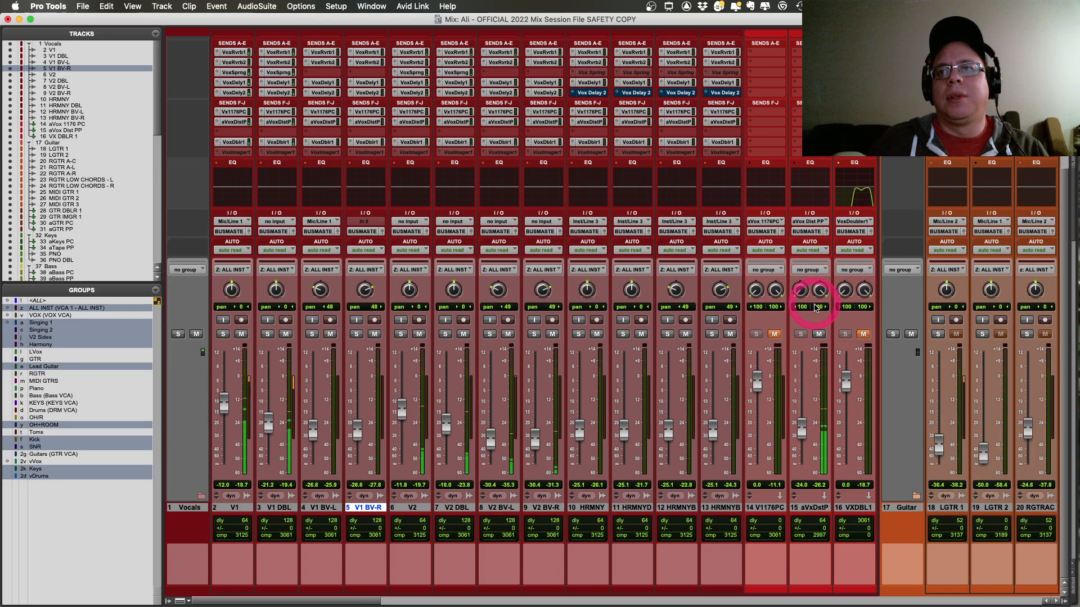
Step: Compare the vocals with and without aVox Dist PP, leave it muted, and unmute the VX DBLR 1 channel
click(819, 334)
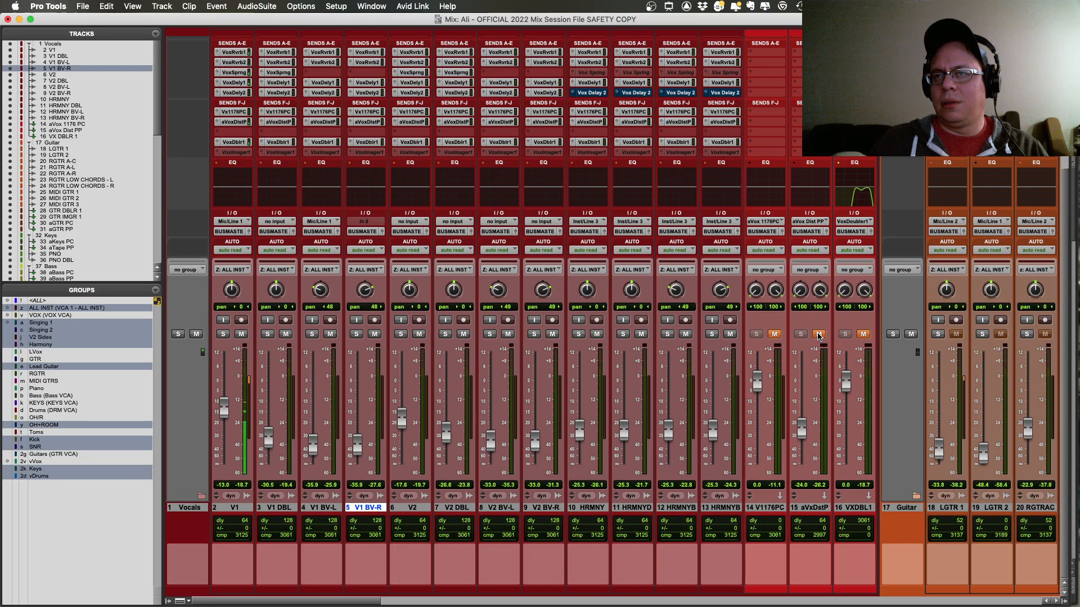
click(818, 335)
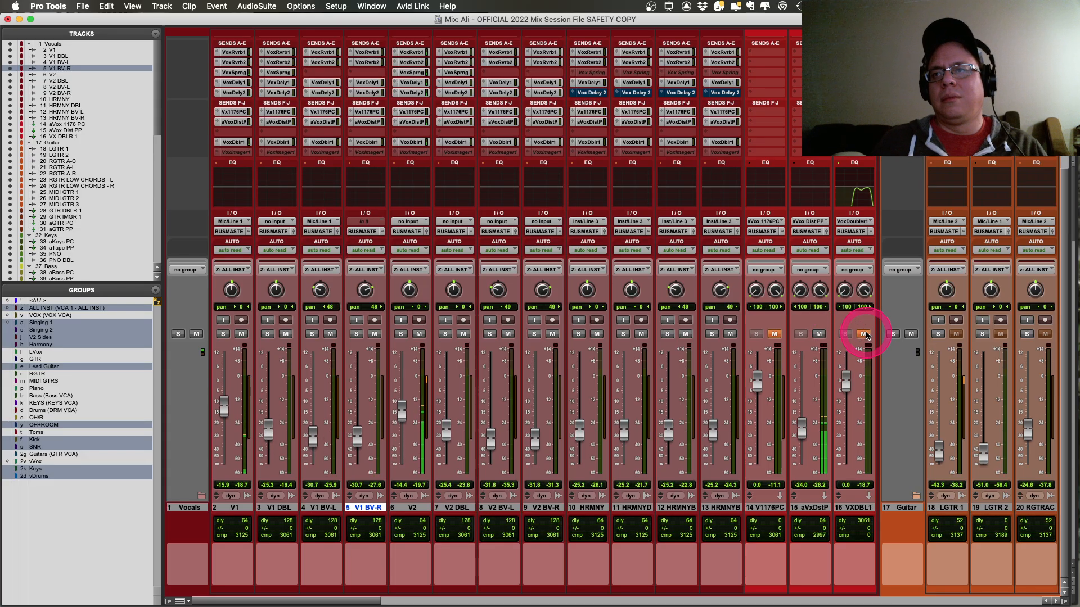
click(819, 334)
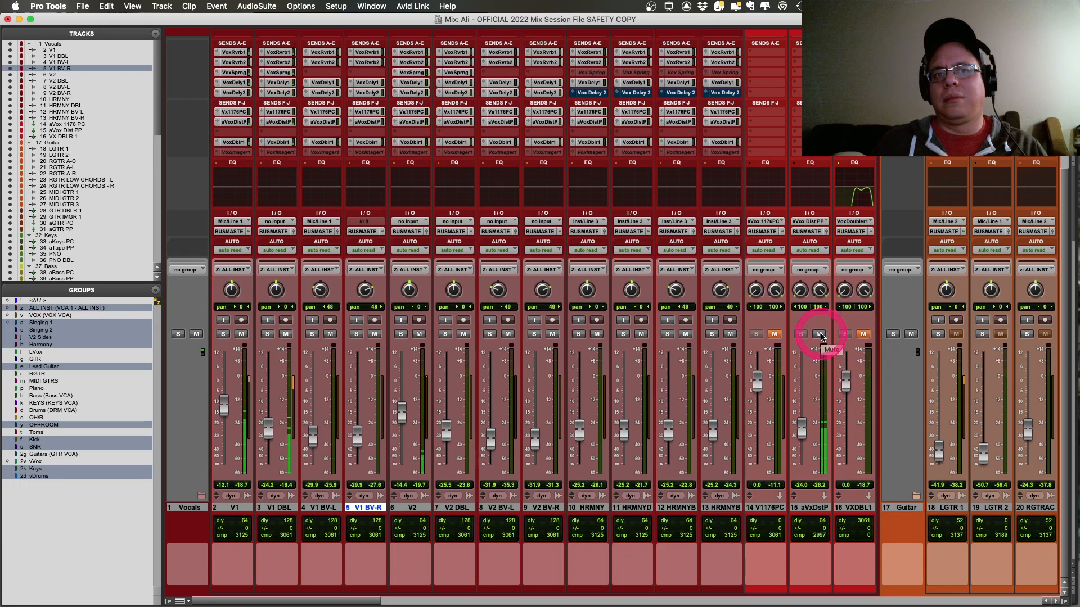
click(863, 334)
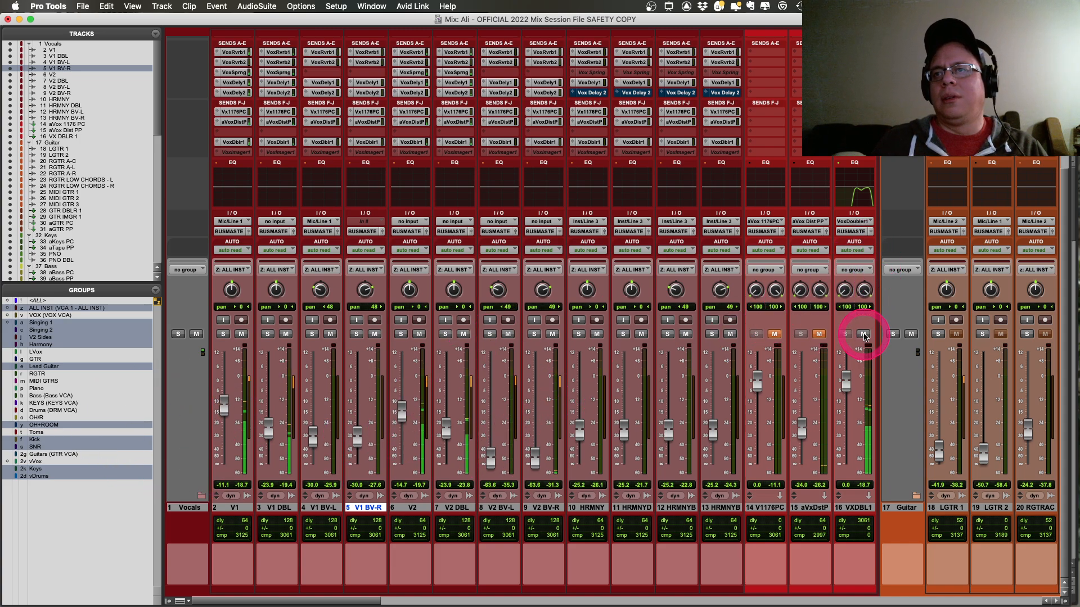
Step: Unmute the aVox 1176 PC and aVox Dist PP channels so they play together with the vocal doubler
scroll(861, 333, up, 5)
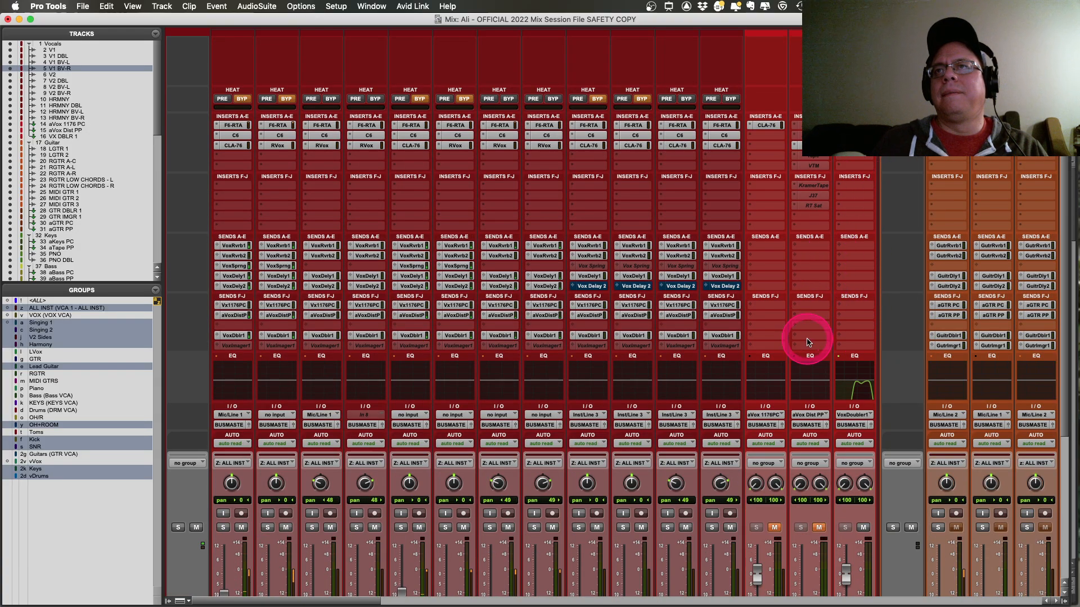
scroll(808, 342, down, 3)
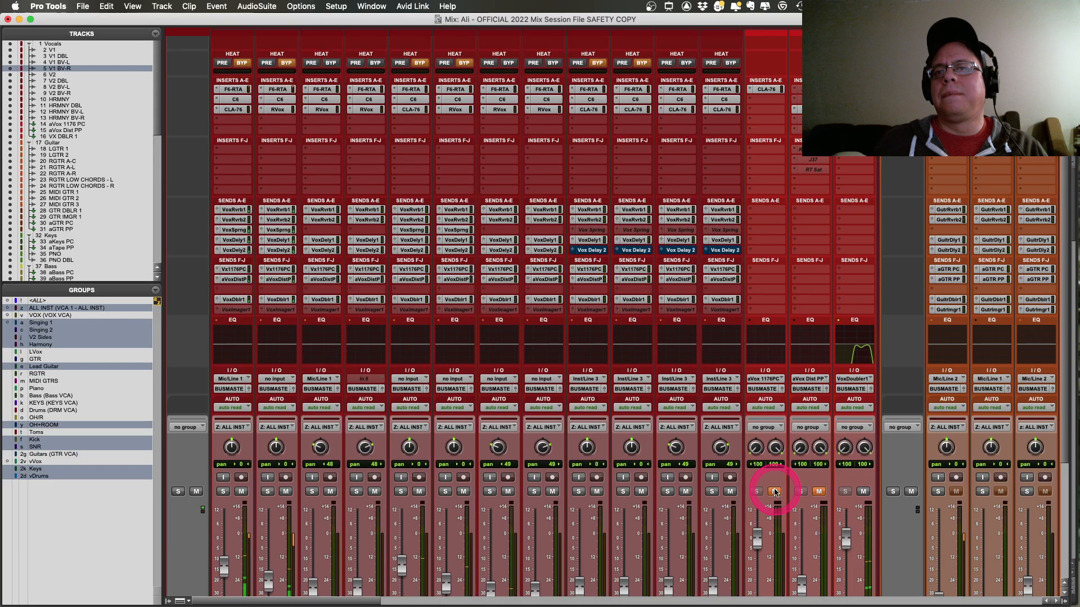
click(774, 491)
click(819, 492)
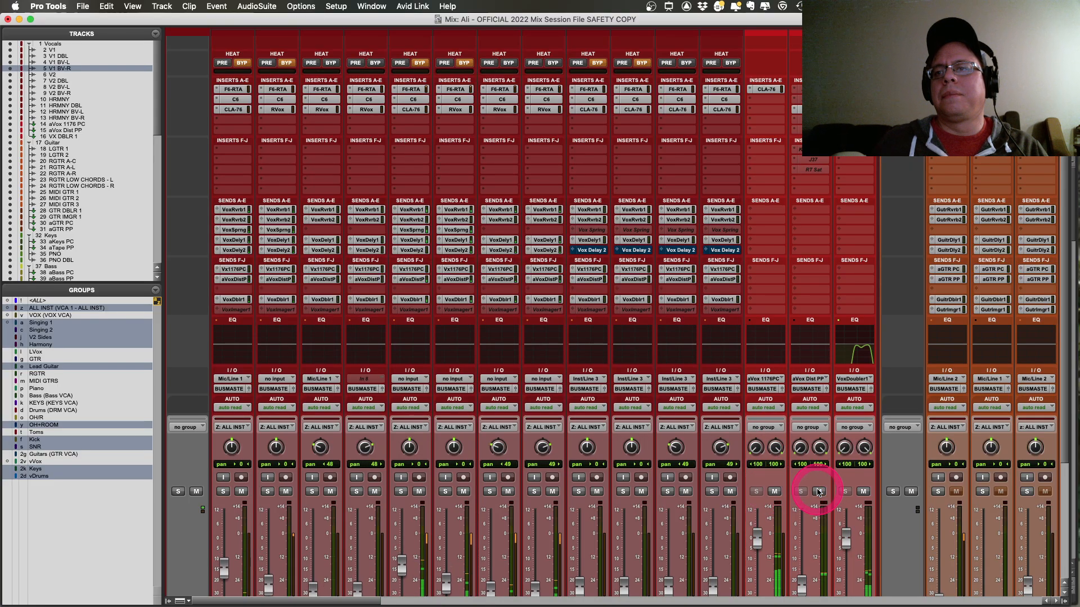
click(819, 491)
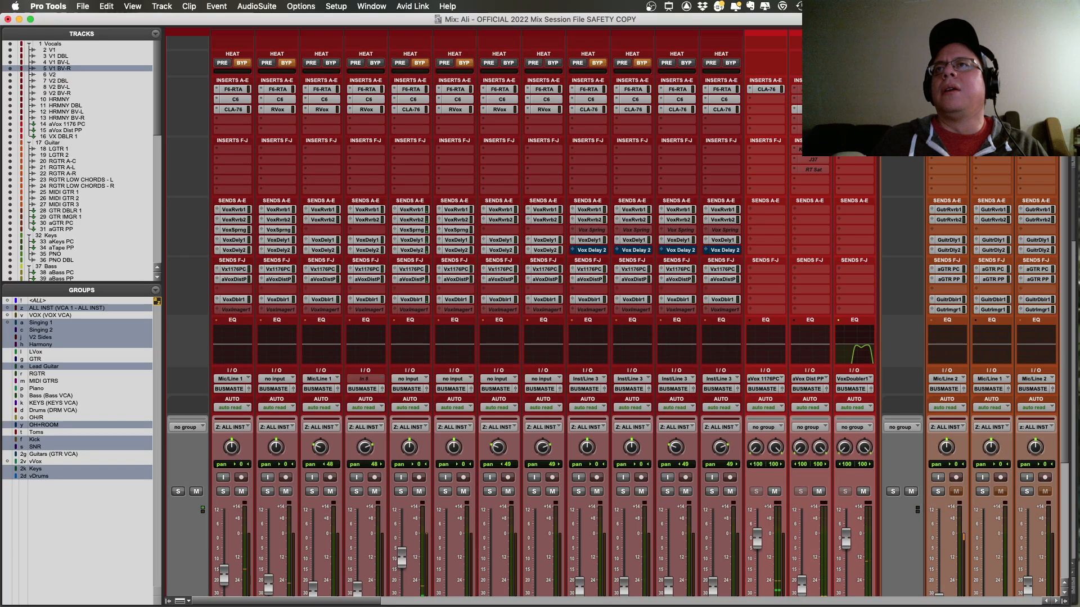
Step: Examine the EQ3 7-Band and Smooth Operator plug-ins on VX DBLR 1, closing each window
click(855, 343)
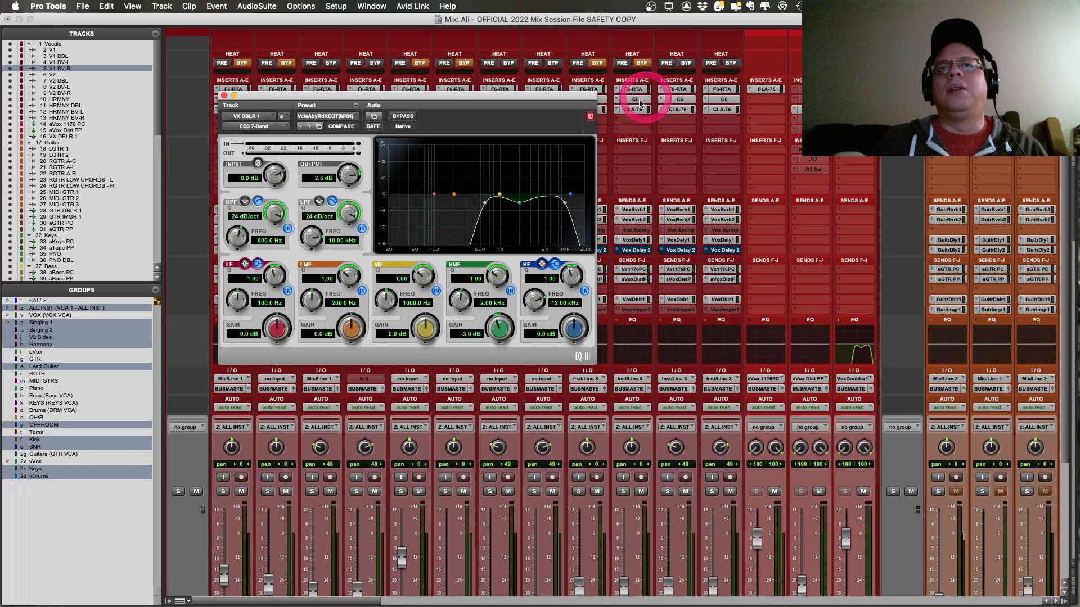
click(224, 96)
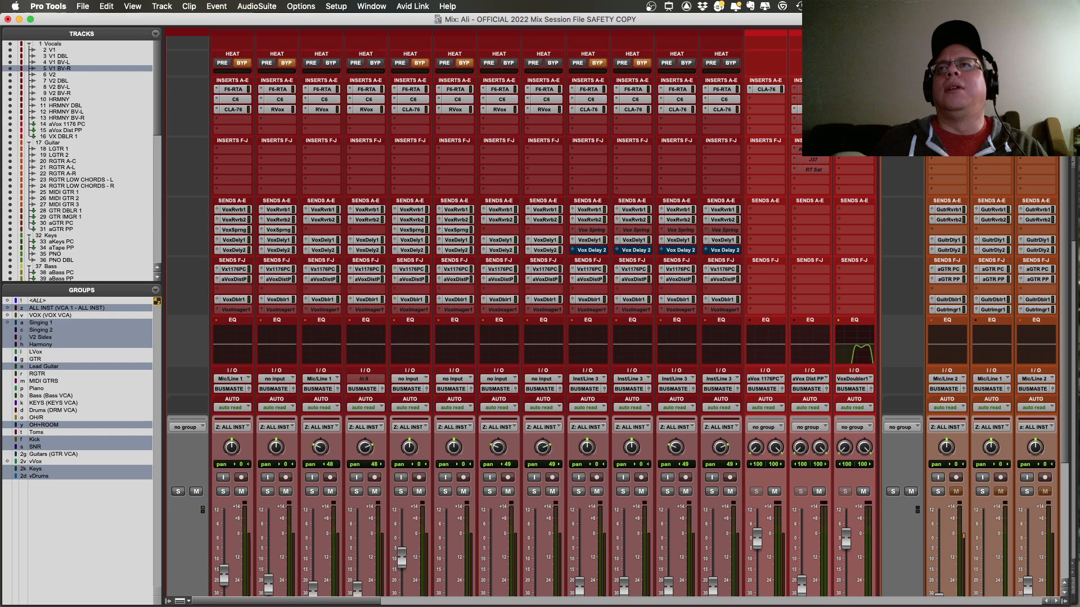
click(854, 100)
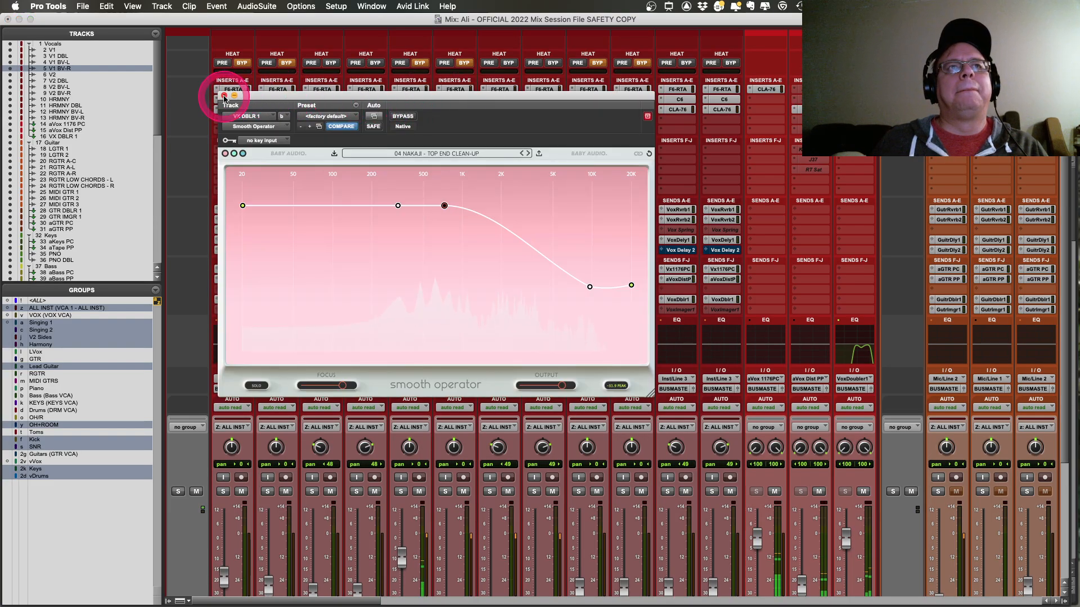
click(223, 96)
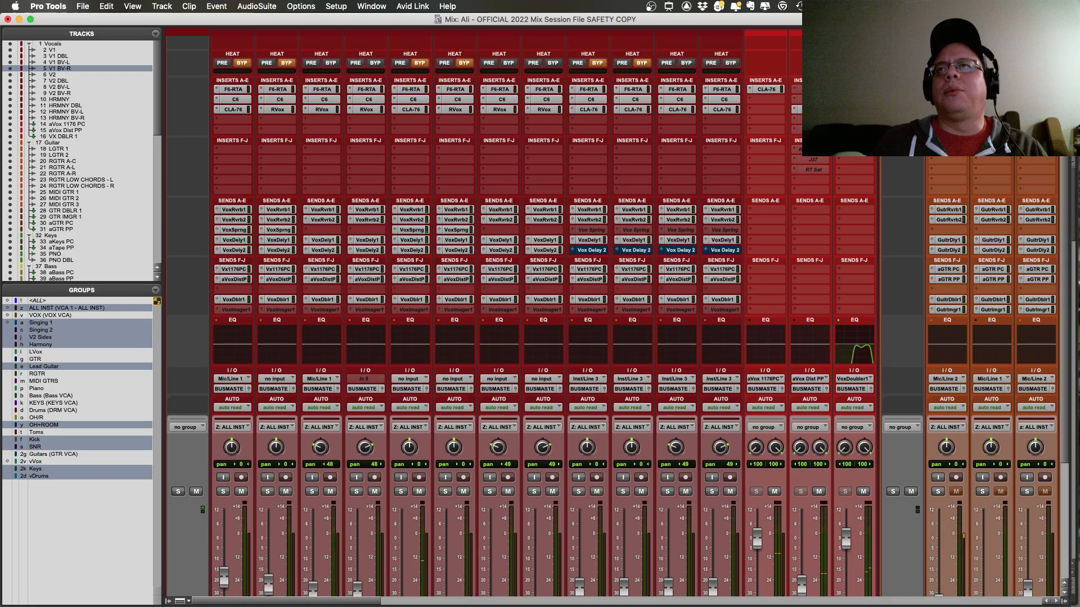
Step: Examine the Reel ADT settings on VX DBLR 1, including its preset options, and close the plug-in window
click(855, 110)
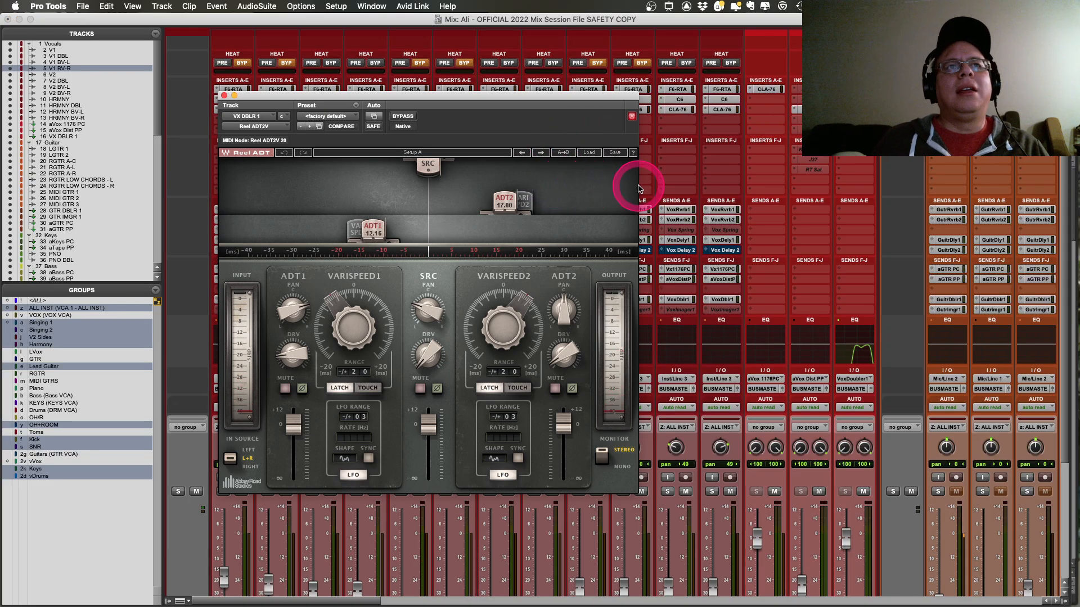
key(shift+super+s)
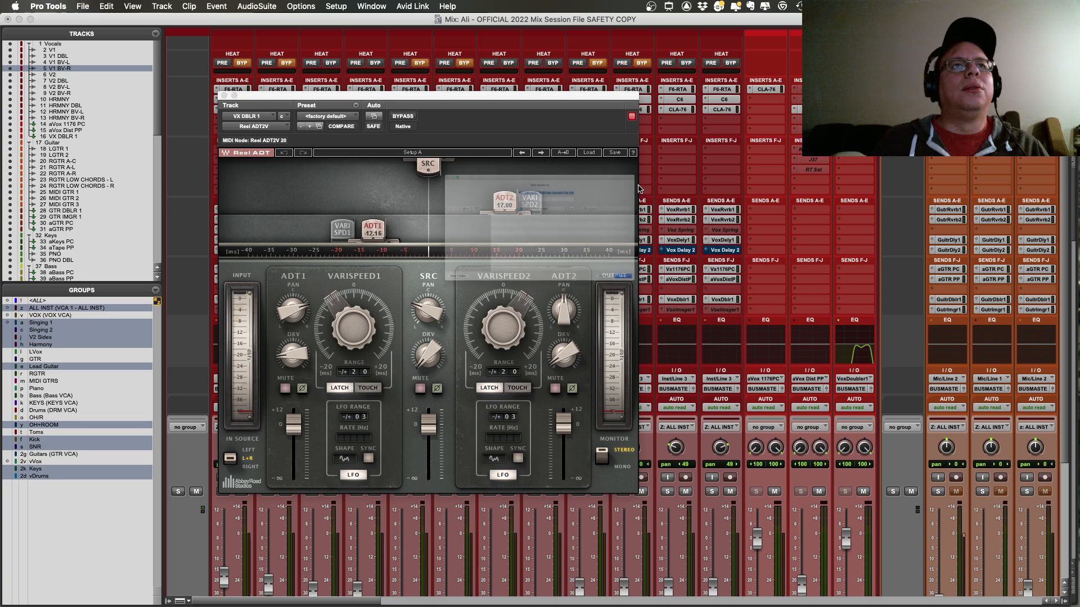
key(Escape)
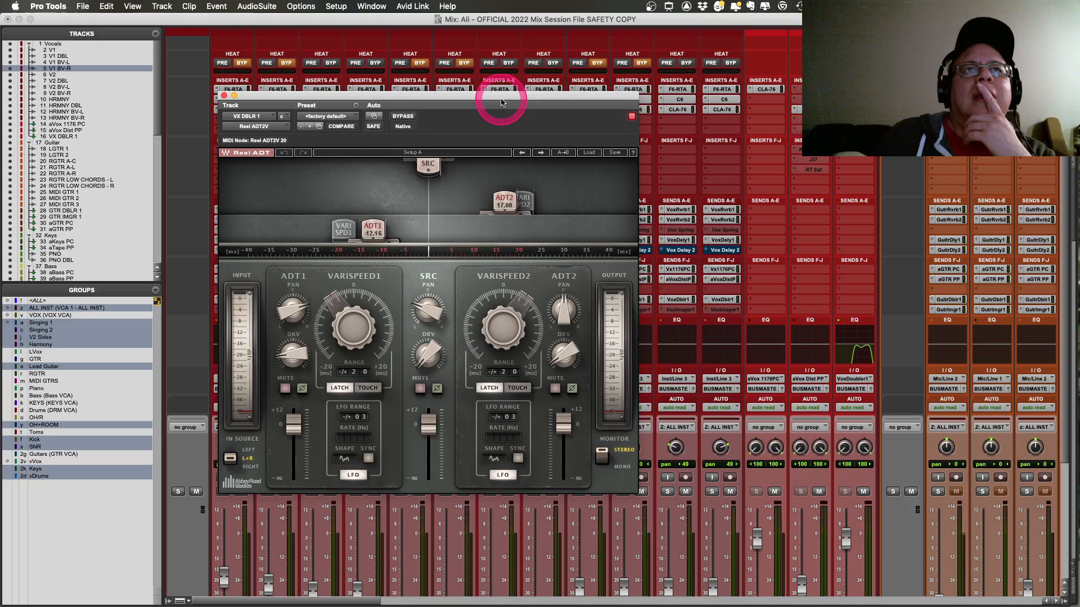
click(355, 105)
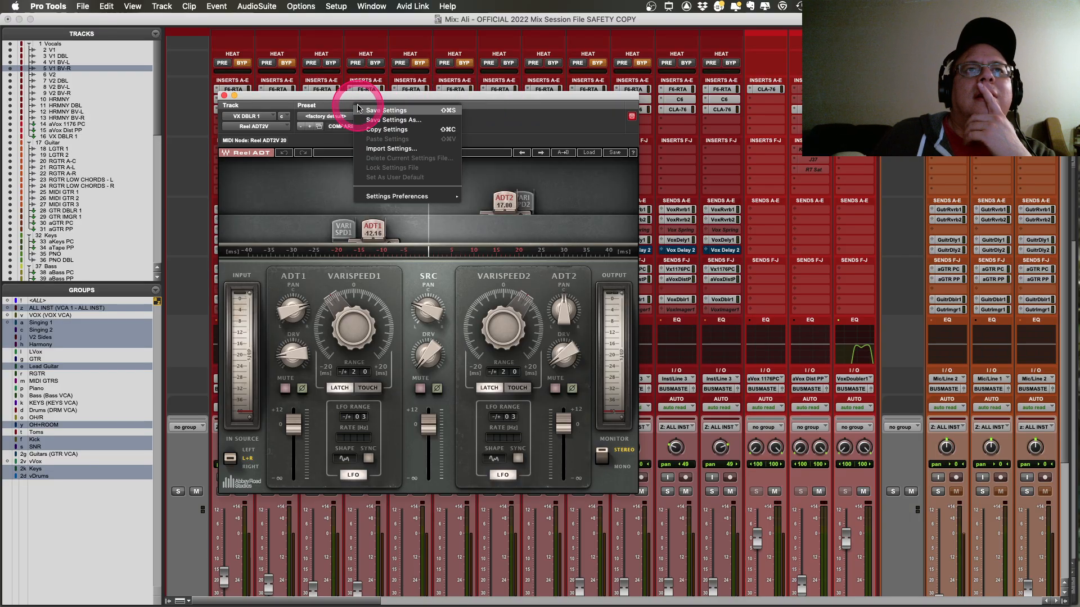
click(347, 96)
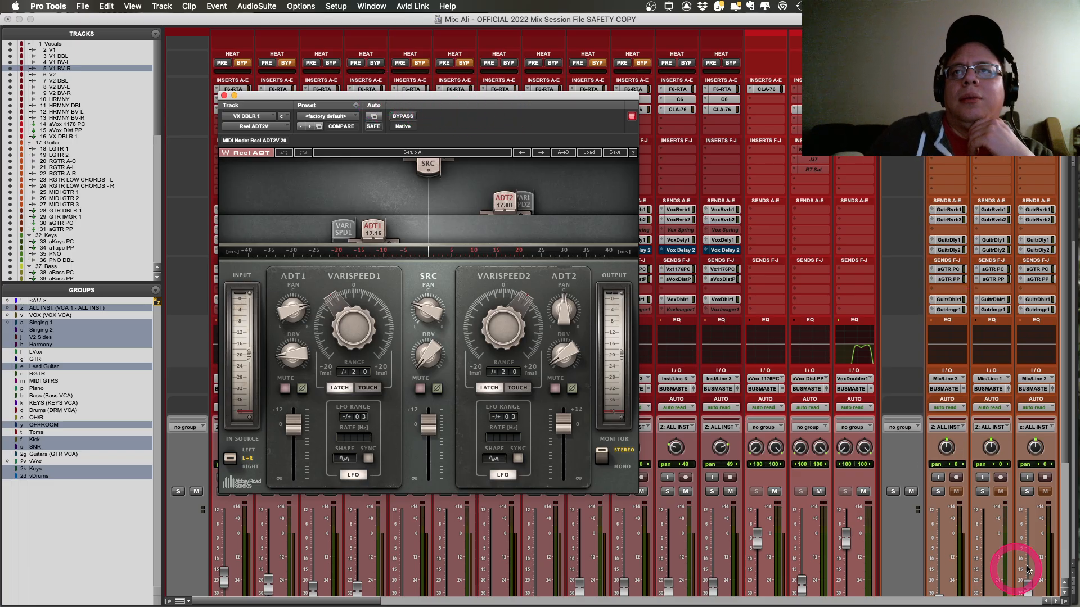
scroll(801, 385, down, 5)
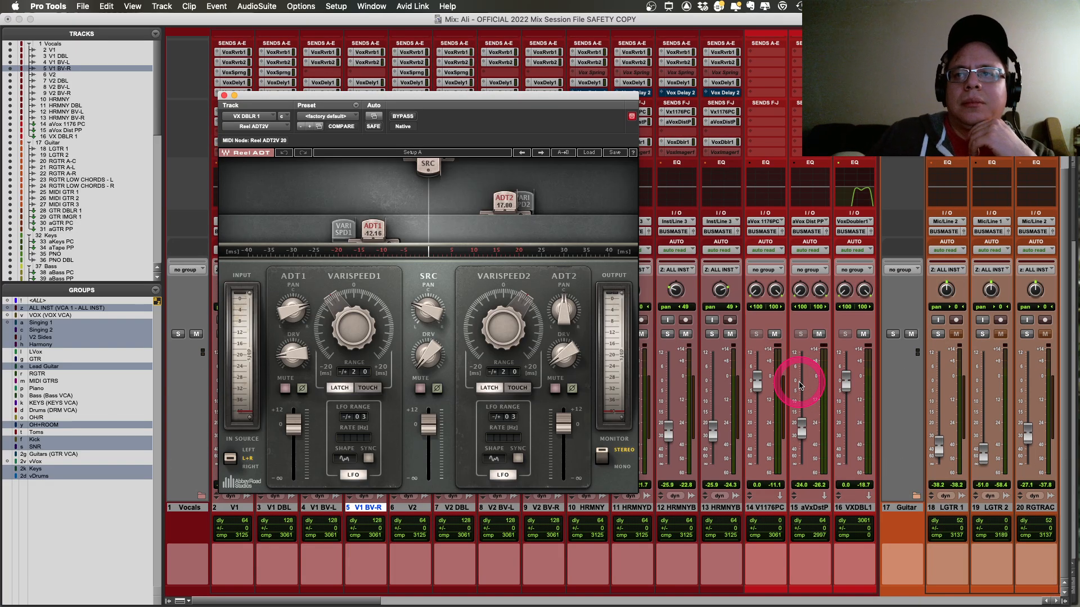
click(224, 95)
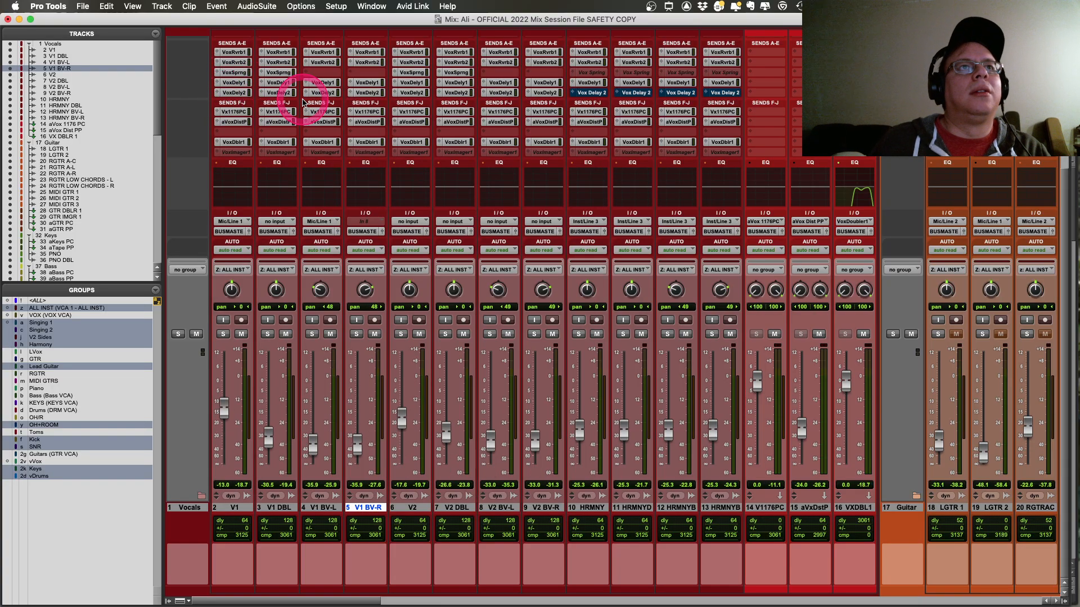
Step: Suspend all track groups, then mute and re-enable the vocal doubler send on V1 to compare the sound
scroll(302, 97, up, 2)
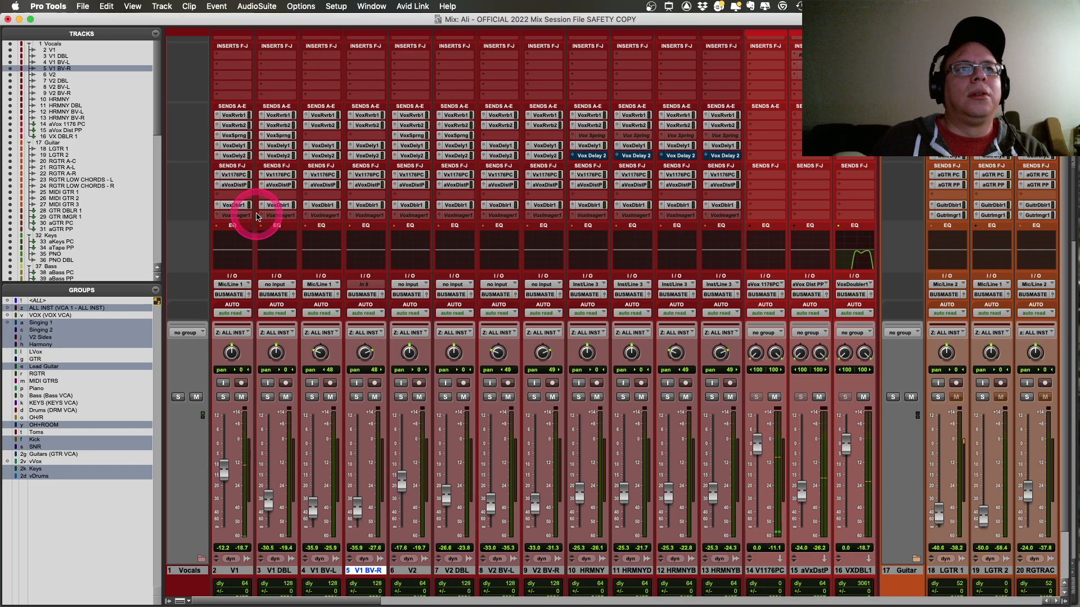
key(super+shift+g)
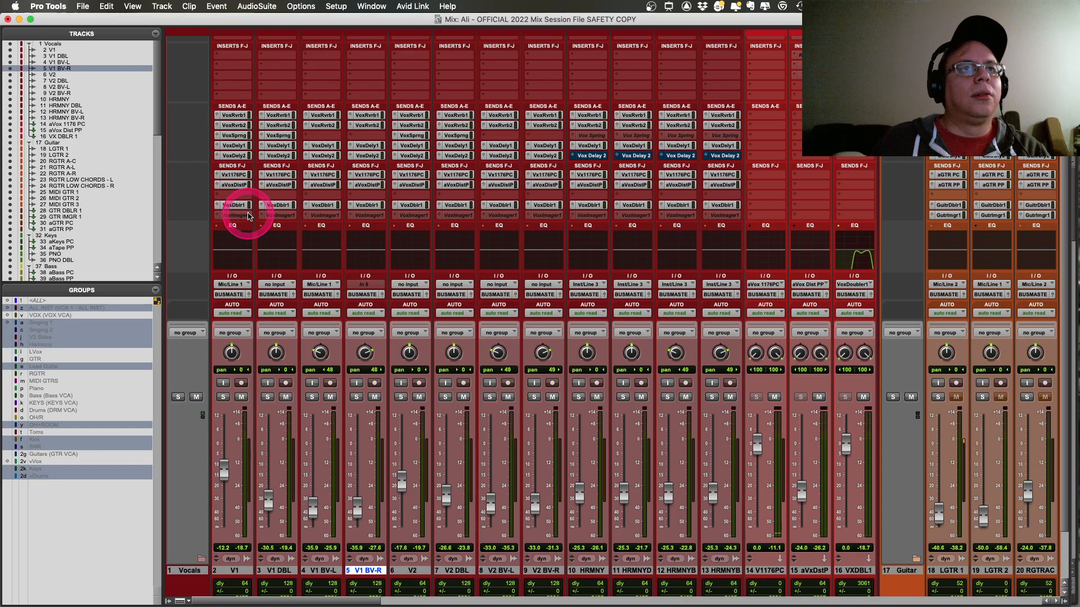
click(236, 205)
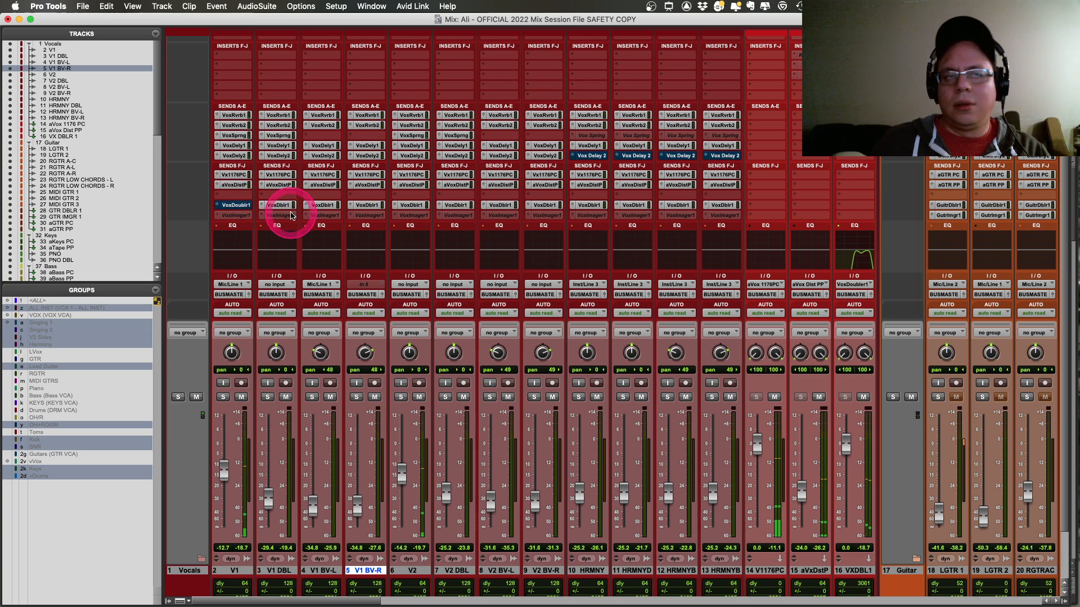
click(242, 208)
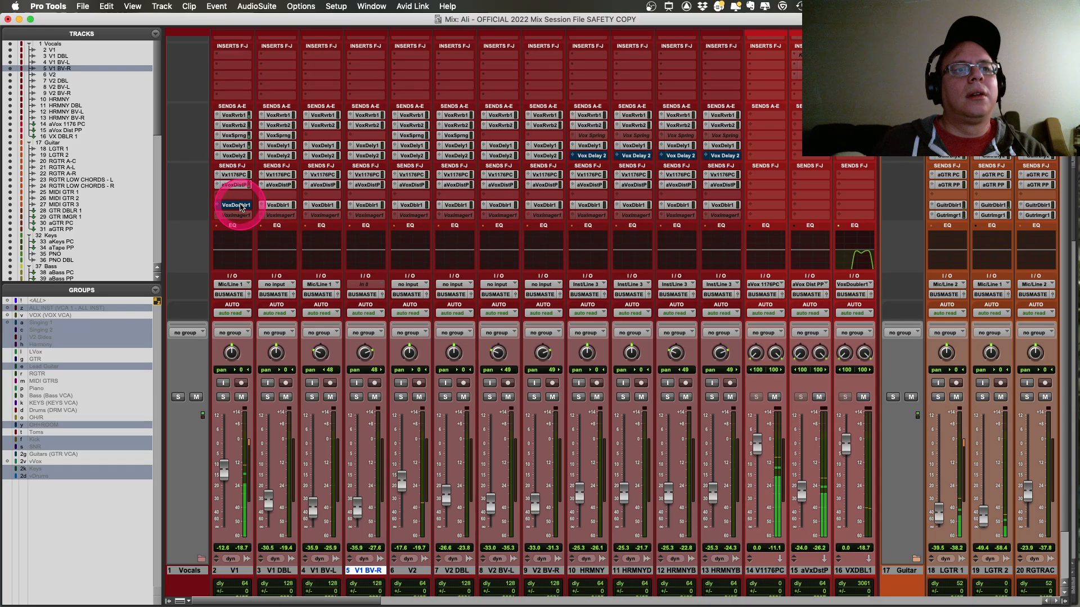
super+click(240, 207)
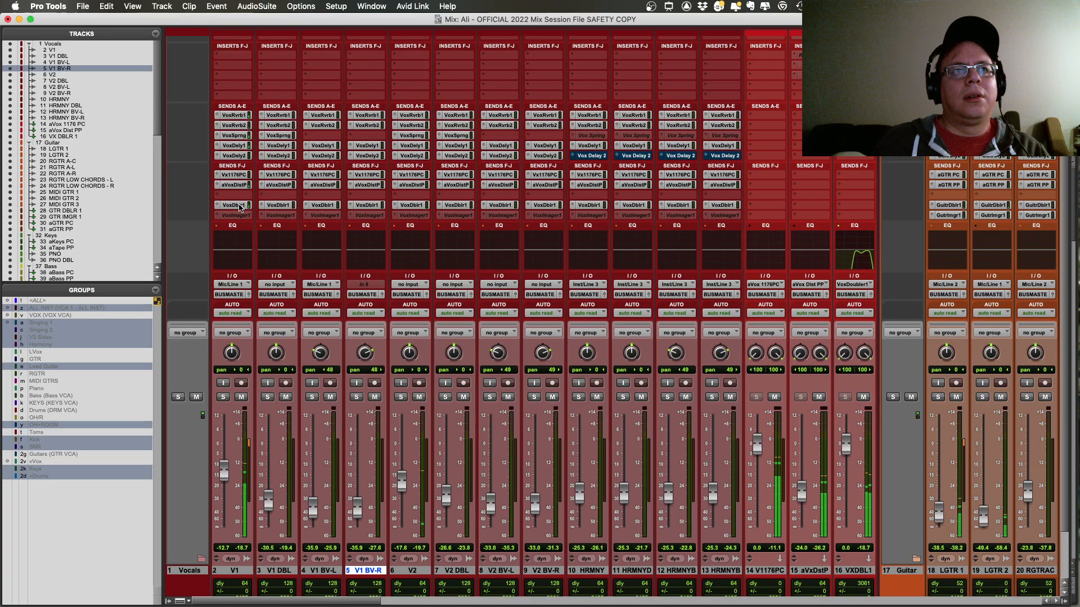
Step: Glance at the vocal tracks in the Edit window, then survey the mixer's vocal effect returns, guitar and keyboard channels
key(super+equal)
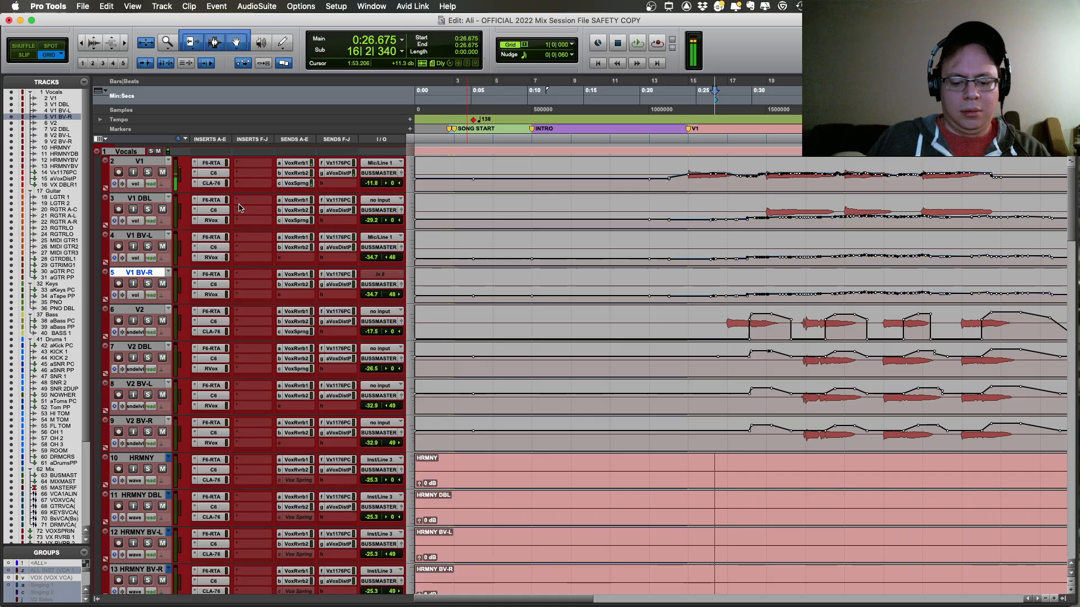
key(super+equal)
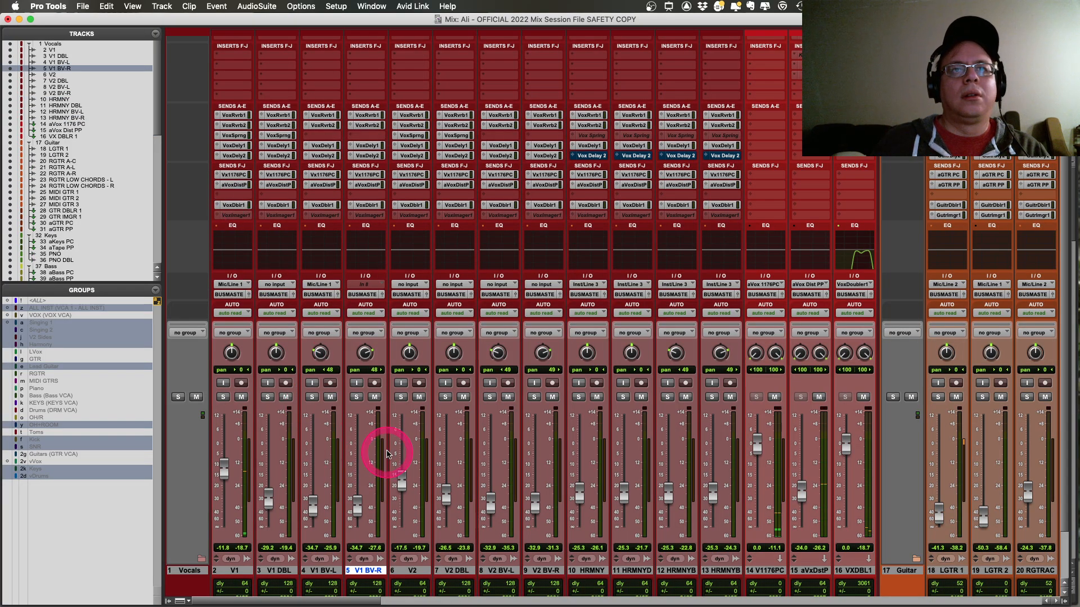
scroll(389, 448, up, 5)
scroll(390, 447, right, 20)
scroll(392, 447, right, 10)
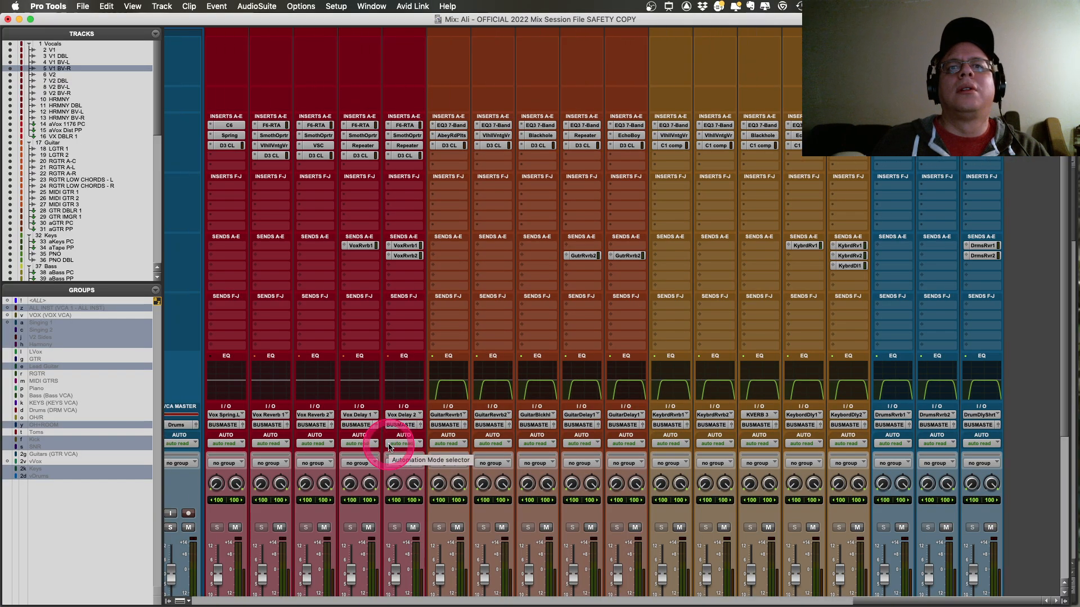
scroll(389, 448, down, 5)
scroll(389, 448, left, 10)
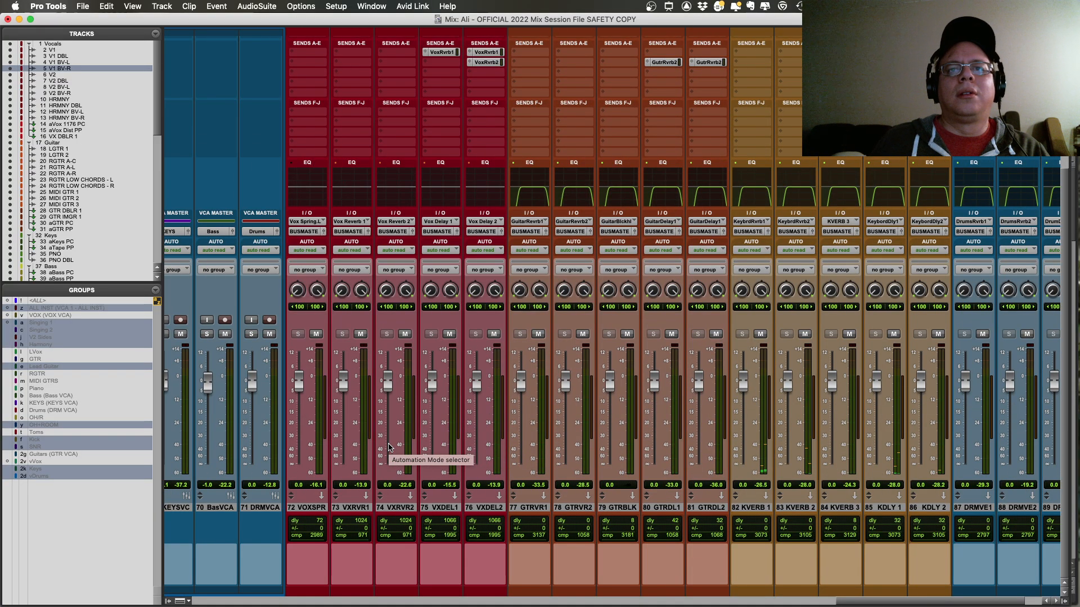
scroll(389, 448, left, 10)
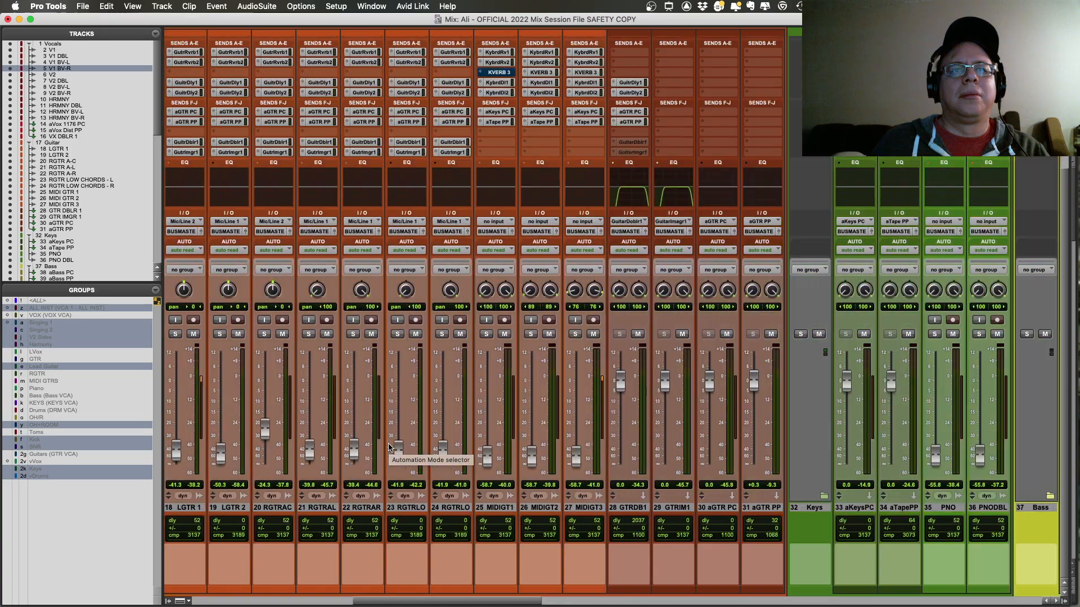
Step: Mute and re-enable the vocal doubler sends on V1, V2 and V1 DBL to compare the sound
scroll(389, 448, up, 5)
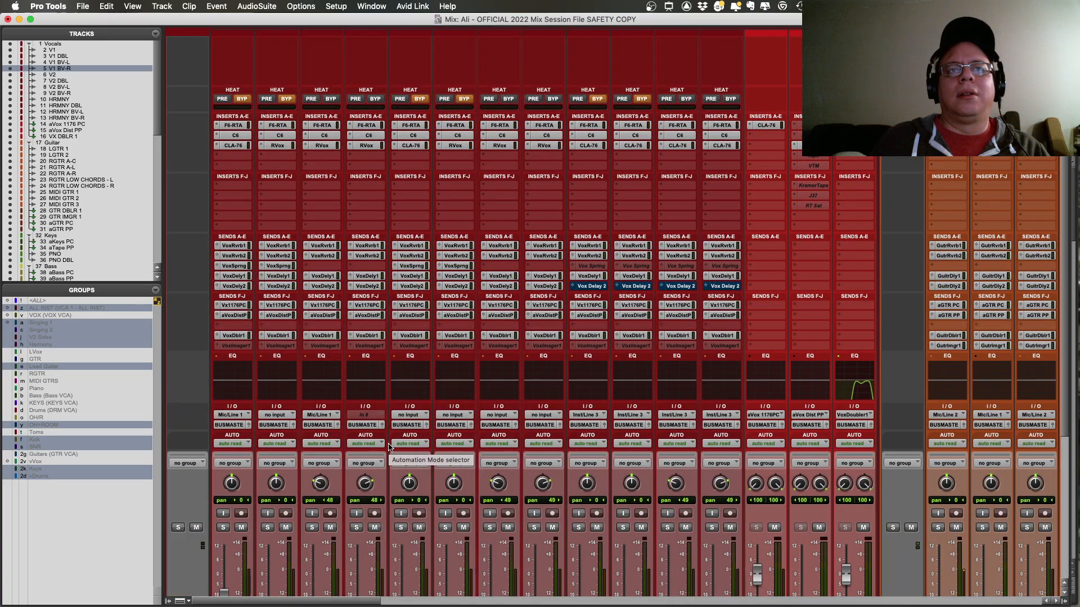
scroll(389, 448, down, 1)
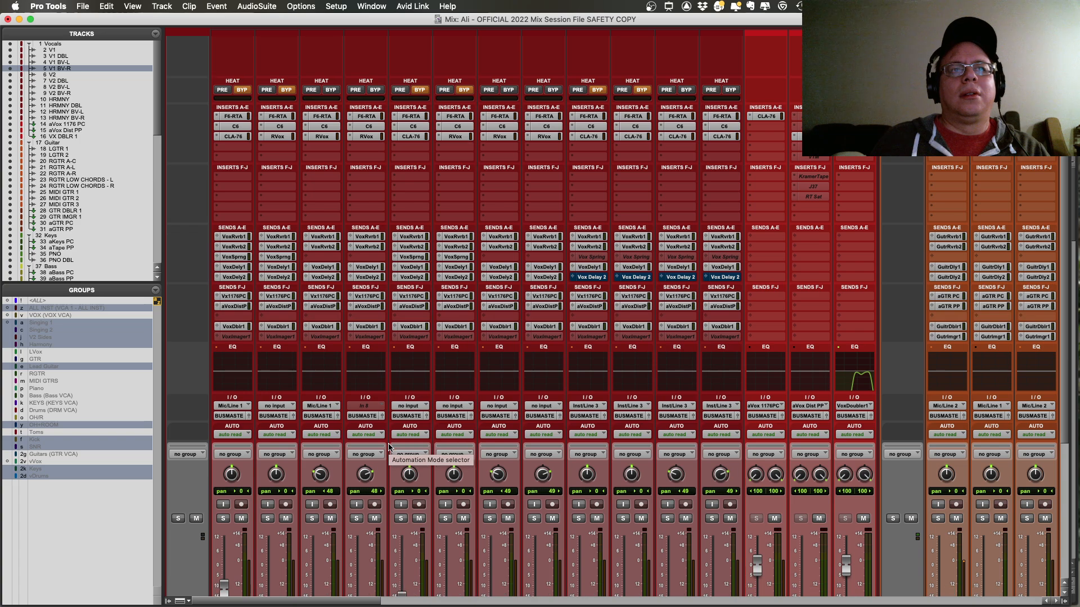
click(235, 327)
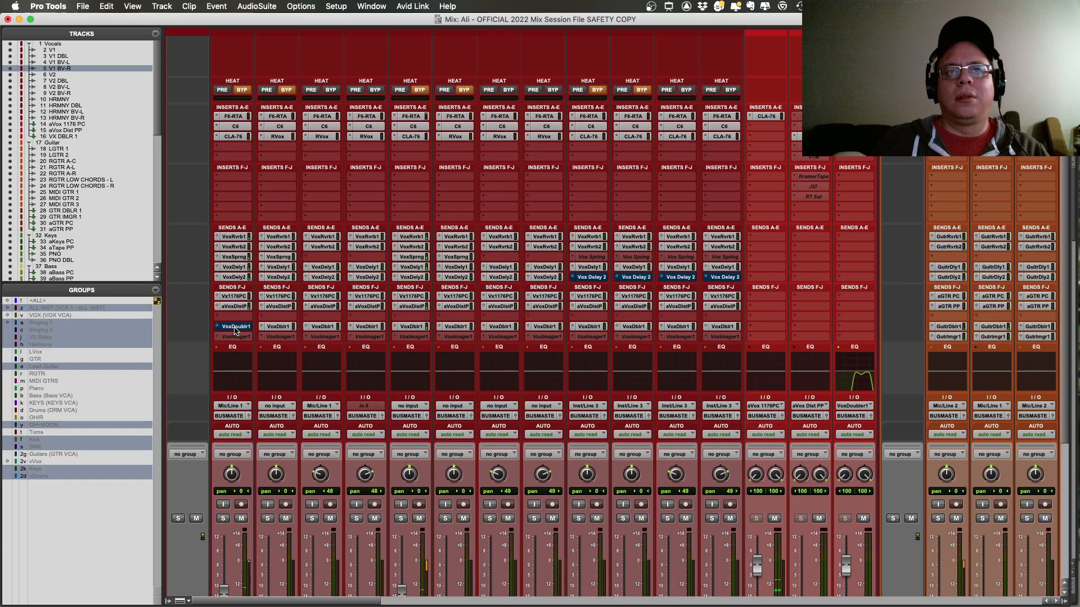
scroll(235, 329, down, 10)
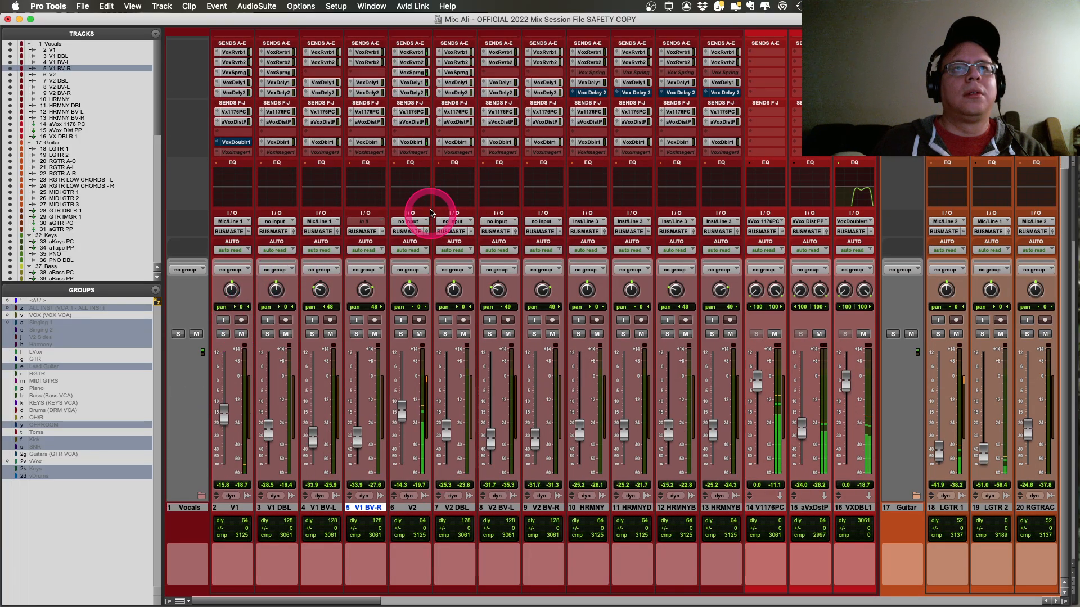
click(412, 141)
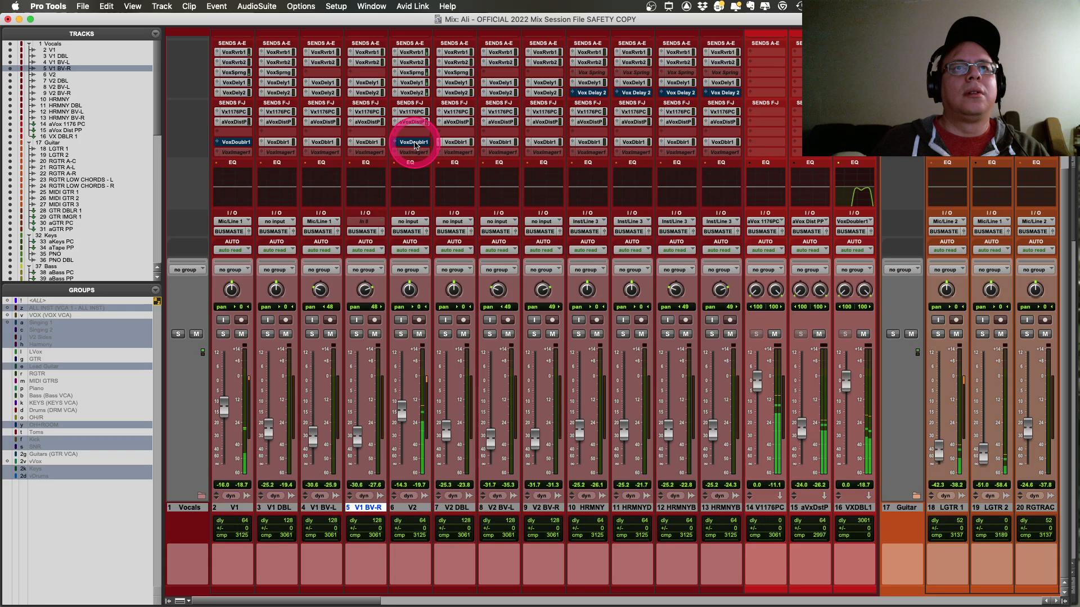
click(279, 143)
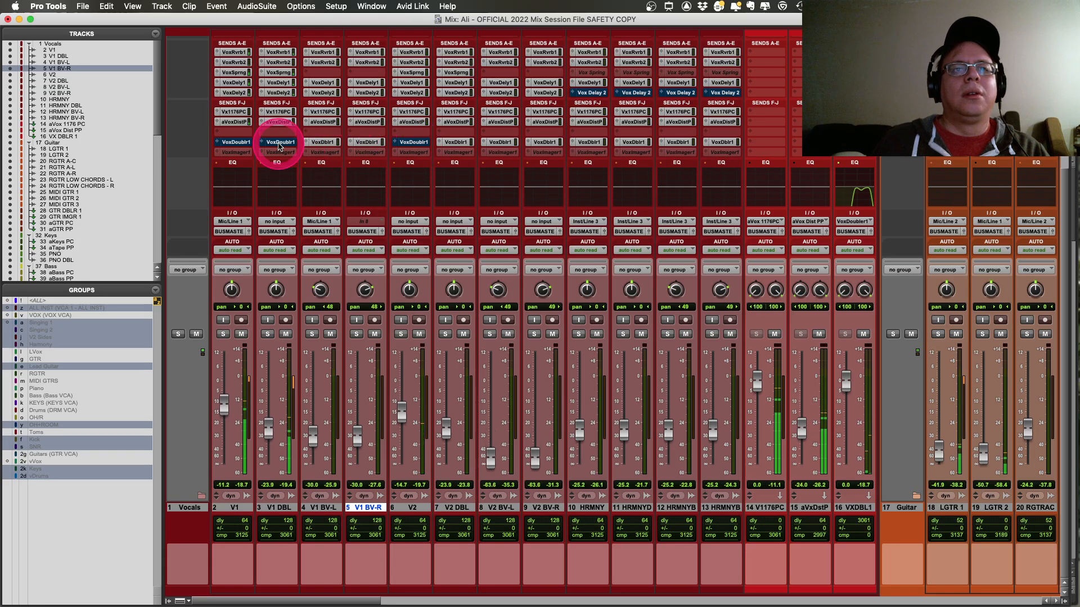
mouse_move(279, 145)
mouse_down()
mouse_move(248, 142)
mouse_move(504, 155)
mouse_move(813, 265)
mouse_move(896, 314)
mouse_move(888, 318)
mouse_up()
key(super+shift+s)
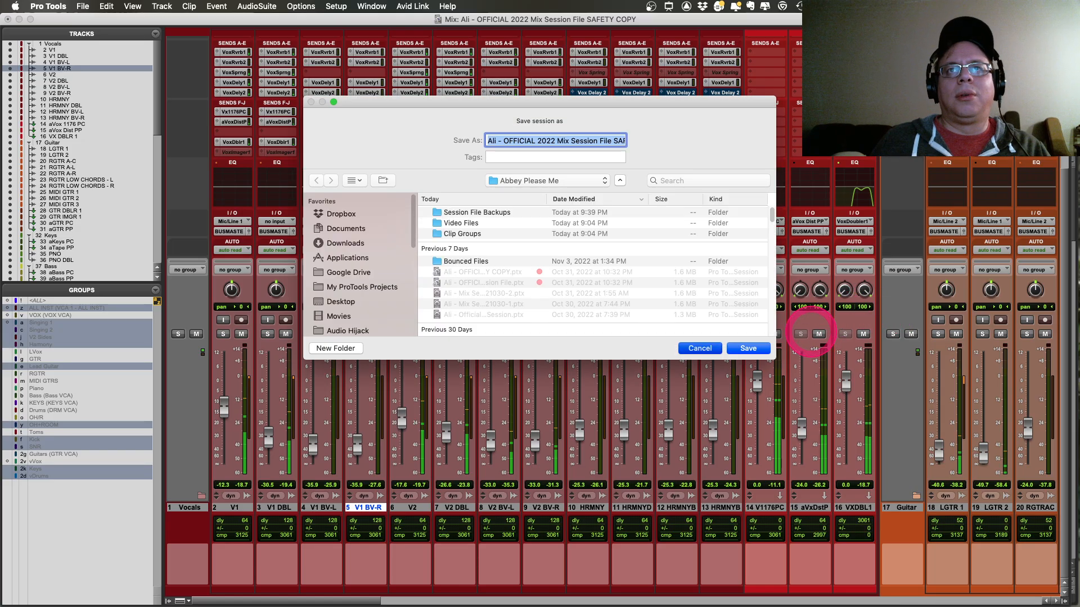
key(Escape)
Step: Reactivate the suspended track groups, disable the ALL INST group and enable the VOX group
scroll(915, 364, up, 3)
scroll(915, 364, up, 3)
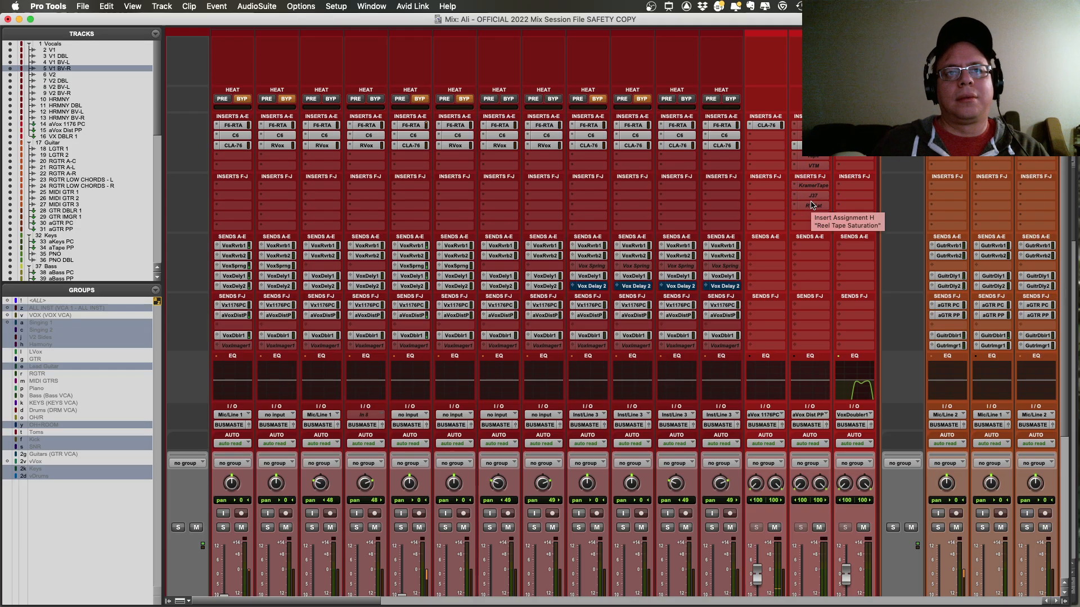
scroll(790, 228, down, 5)
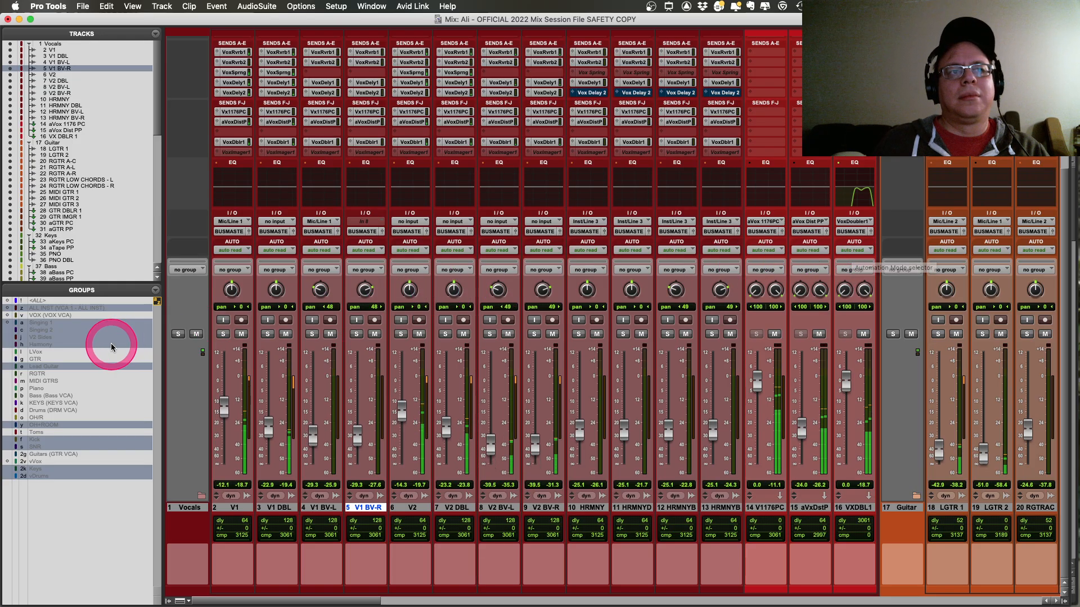
key(super+shift+g)
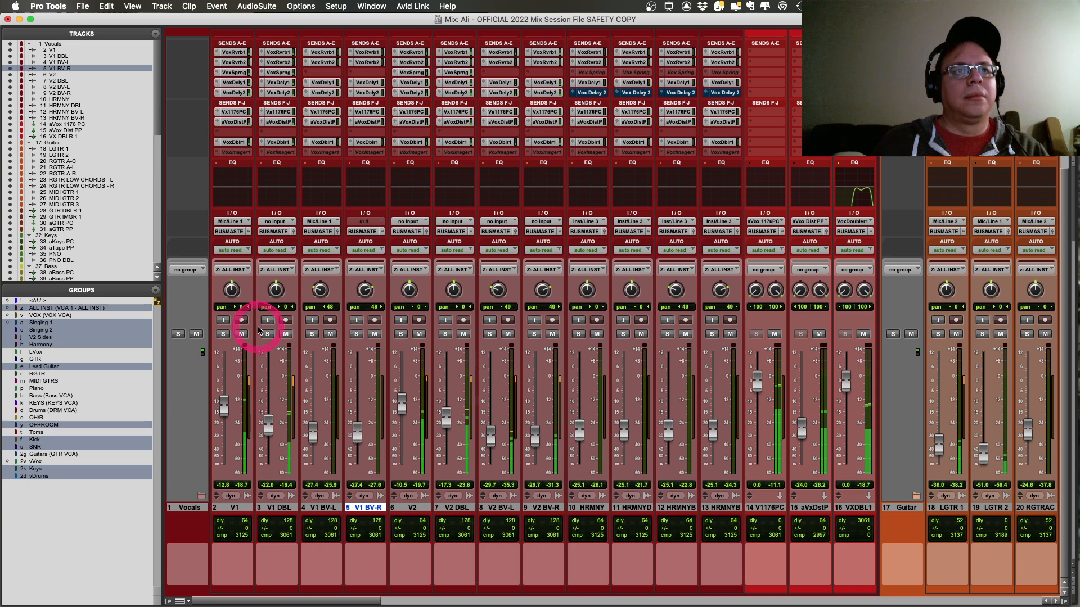
key(a)
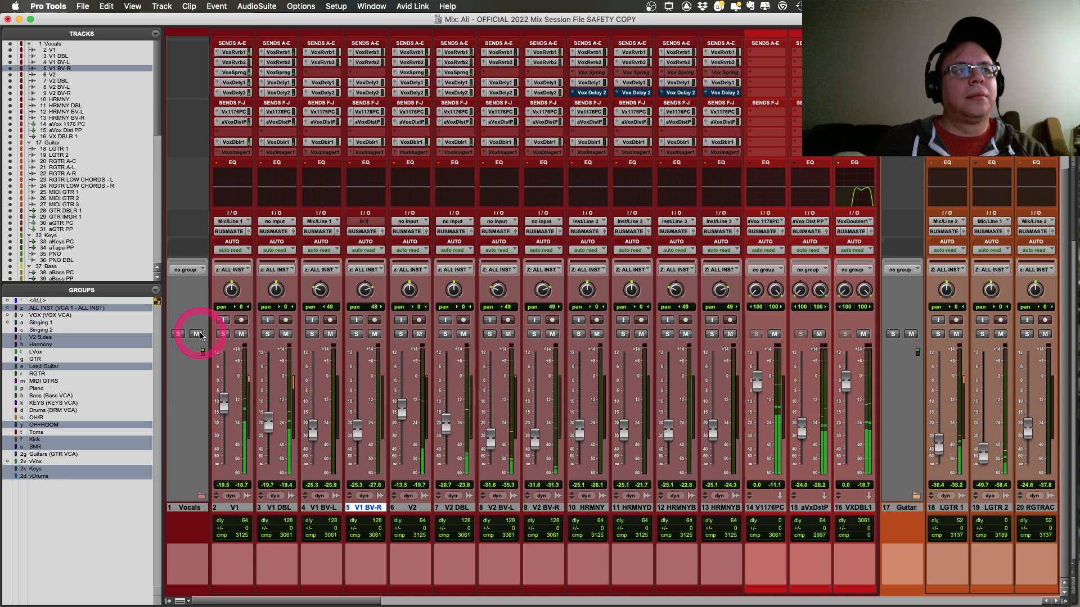
key(a)
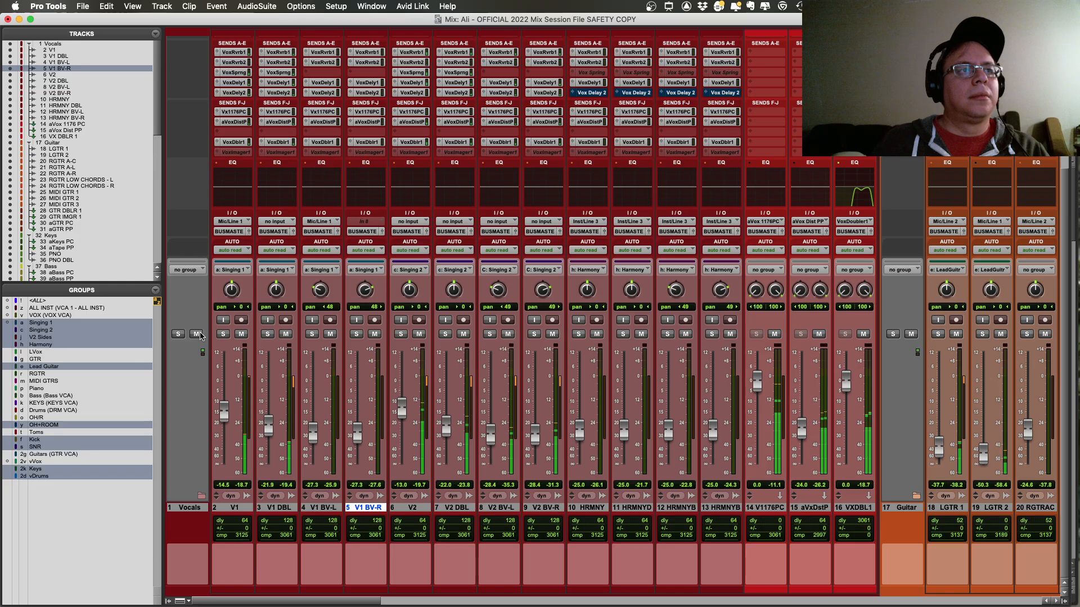
key(v)
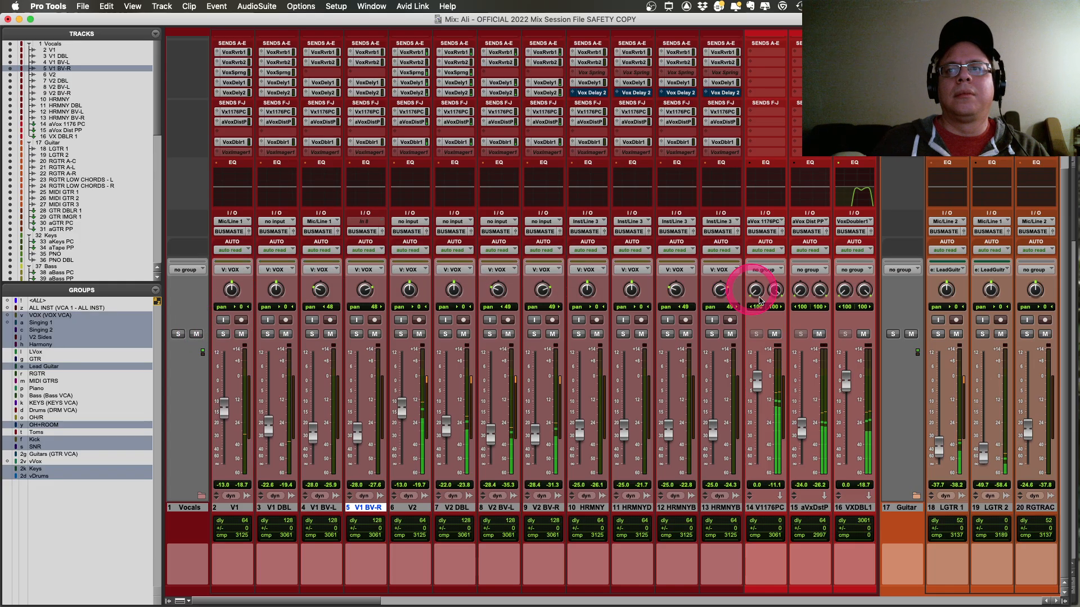
Step: Switch the vocal tracks in the Edit window from volume automation to waveform view, showing the whole song
scroll(887, 313, up, 5)
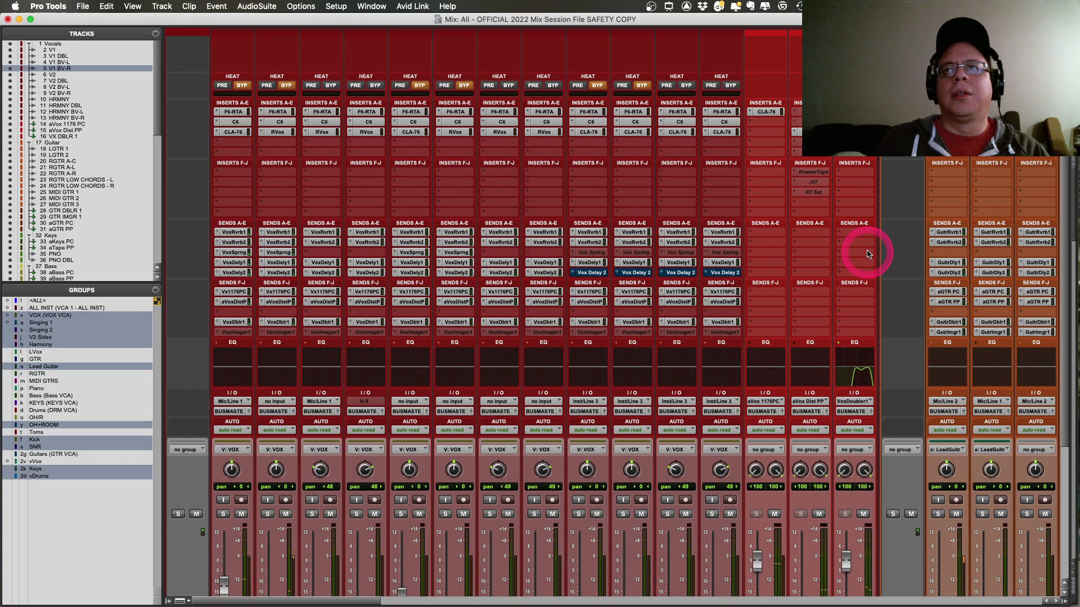
scroll(315, 320, down, 4)
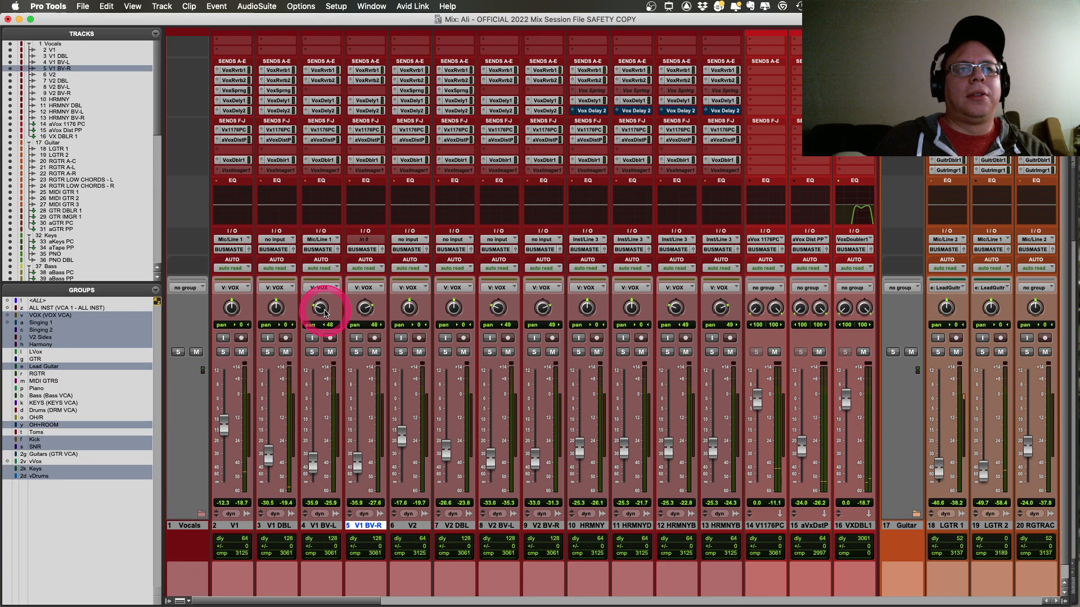
scroll(324, 313, down, 1)
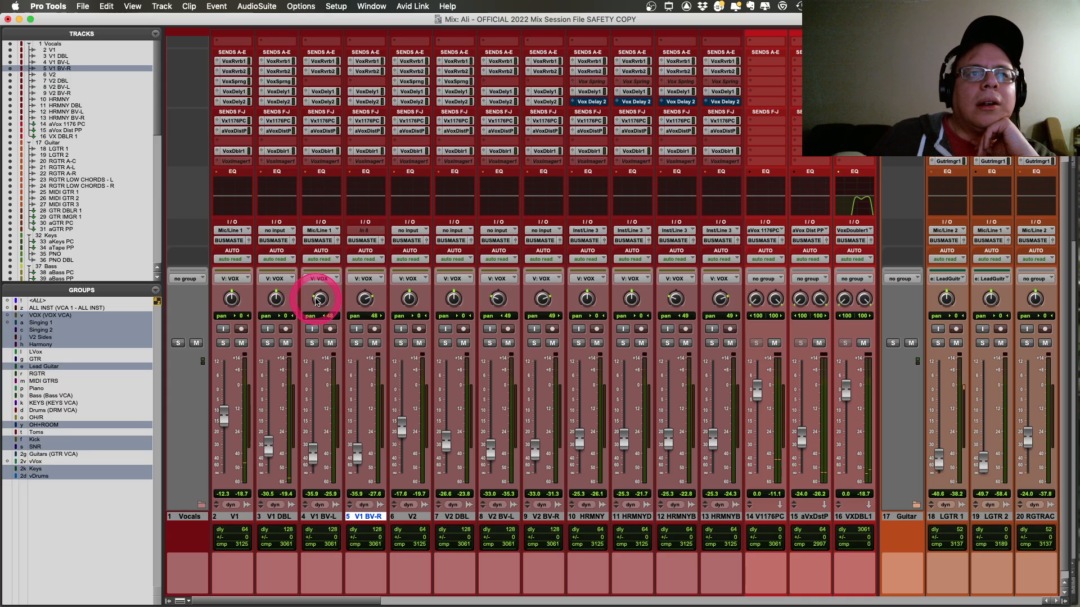
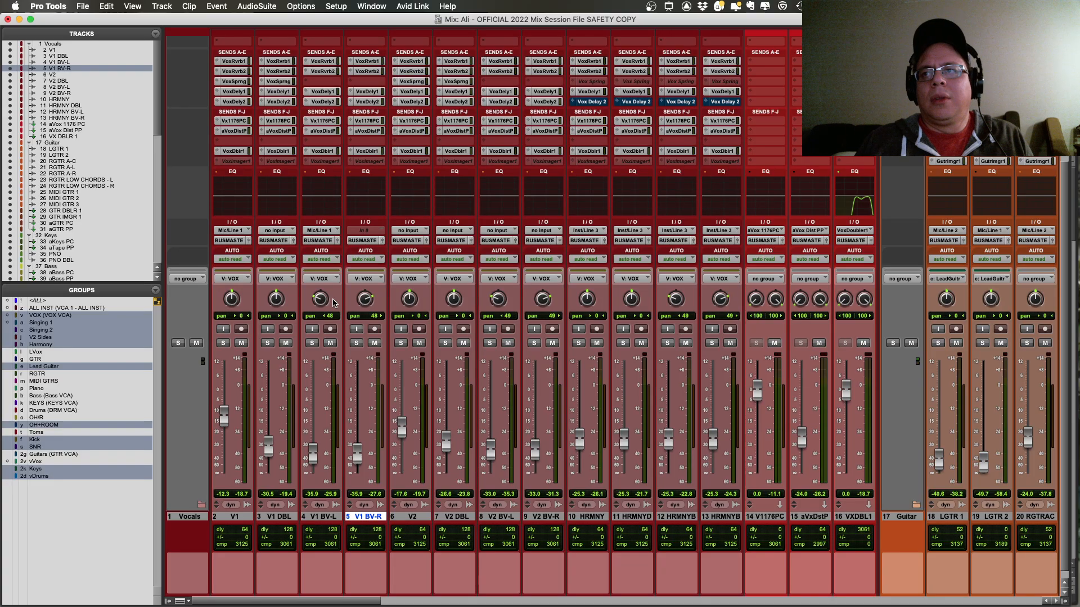
key(super+equal)
click(576, 261)
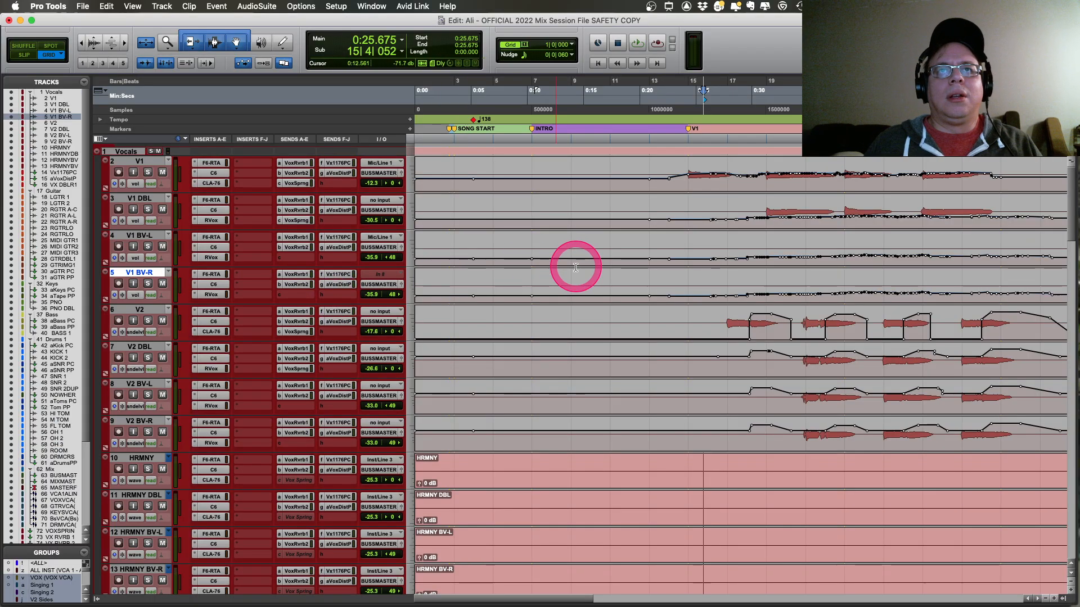
click(578, 247)
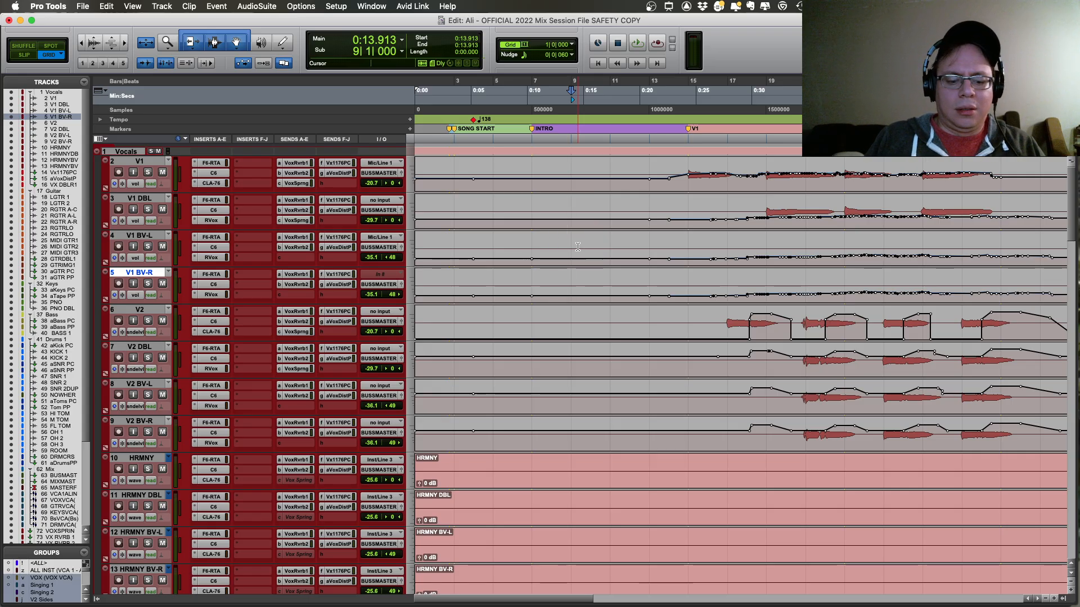
key(ctrl+minus)
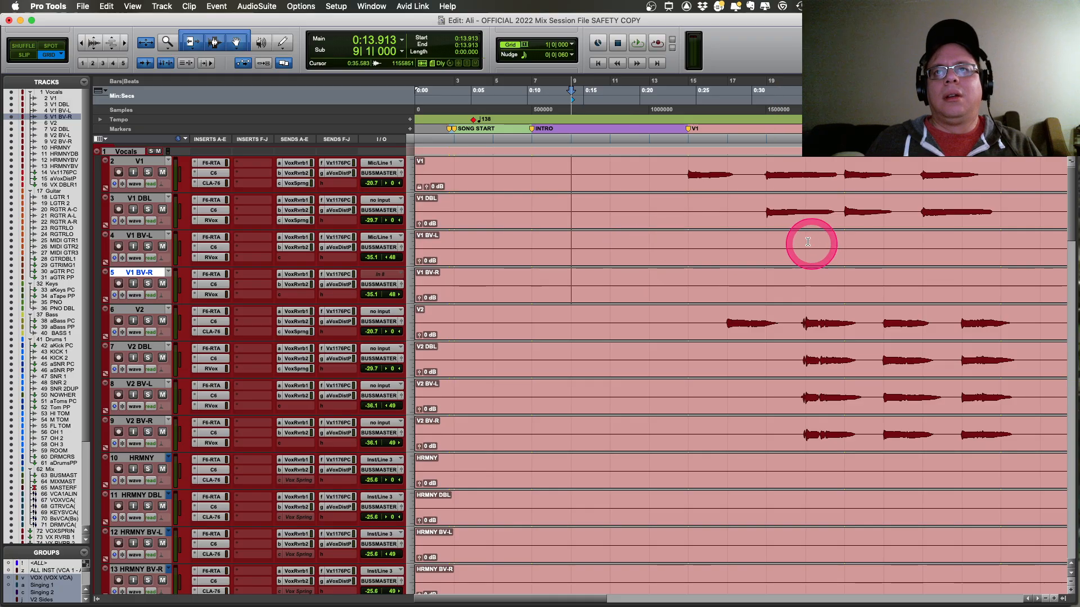
key(r)
key(r)
Step: Play the vocals from just before the V1 marker, and stop playback during the first verse
click(478, 169)
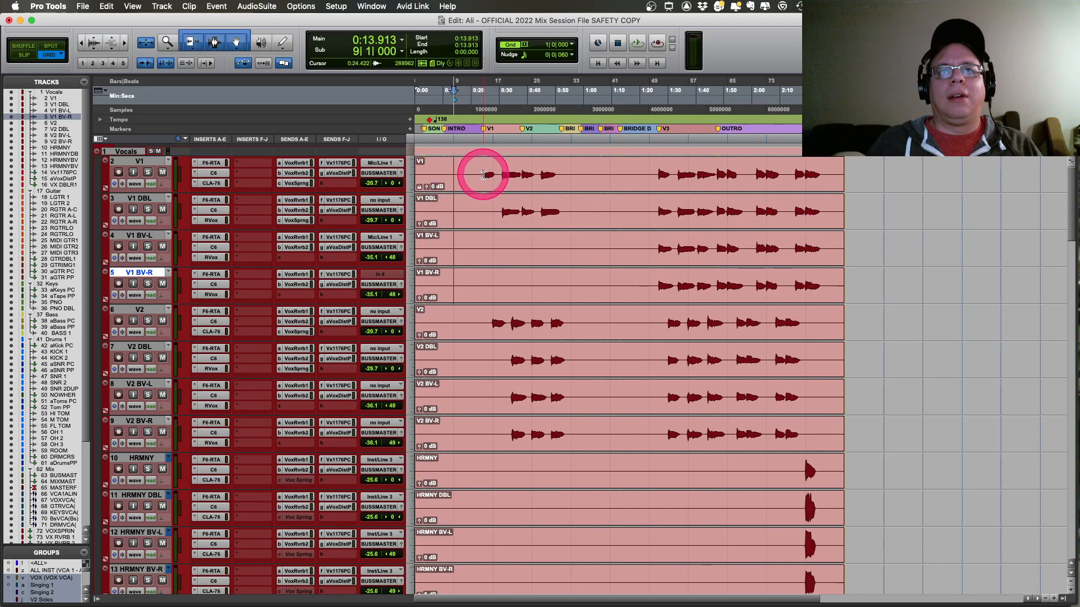
key(space)
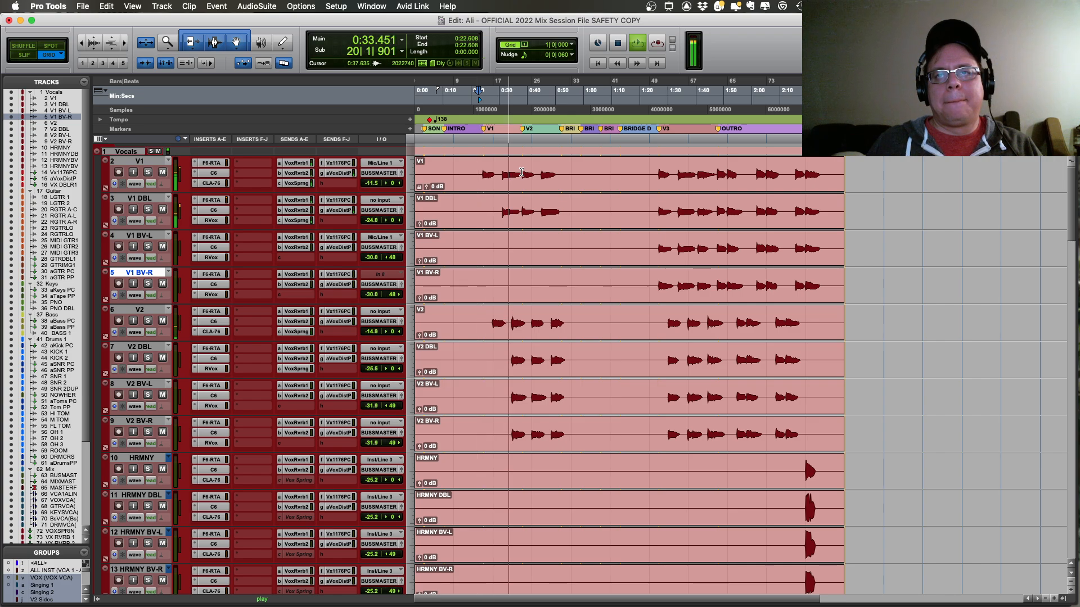
key(space)
Step: Play the vocals from just before the V3 marker, enlarging the vocal tracks' height during playback, and stop
click(657, 169)
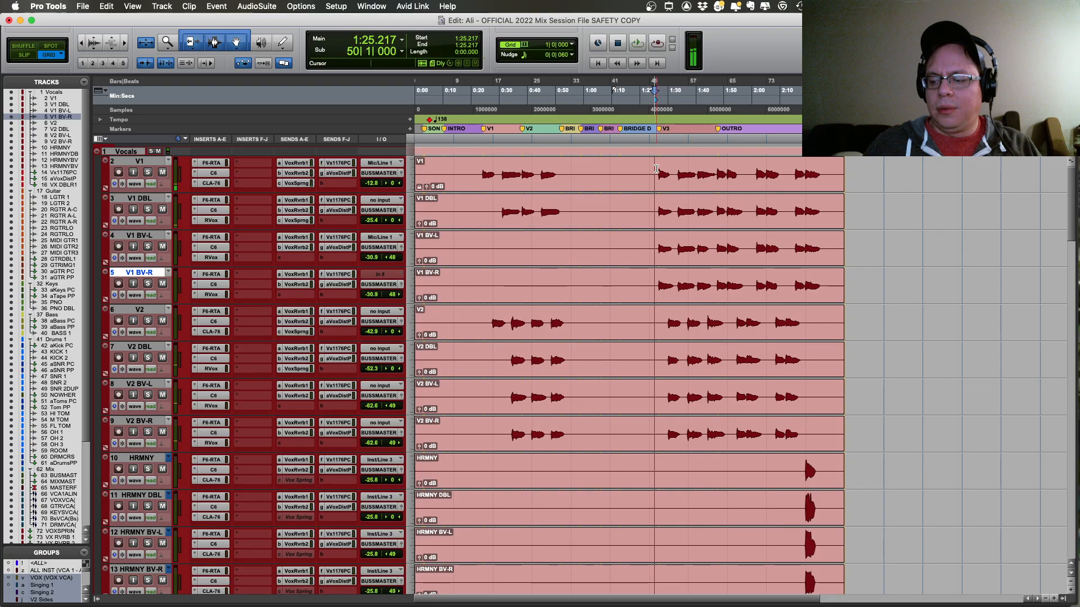
key(space)
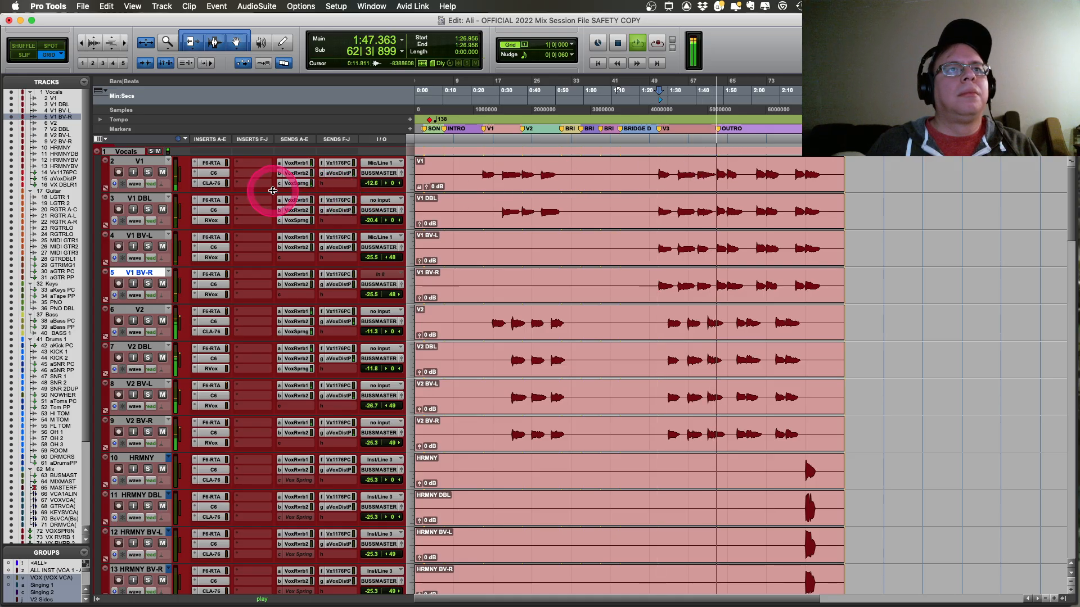
drag(273, 194, 276, 201)
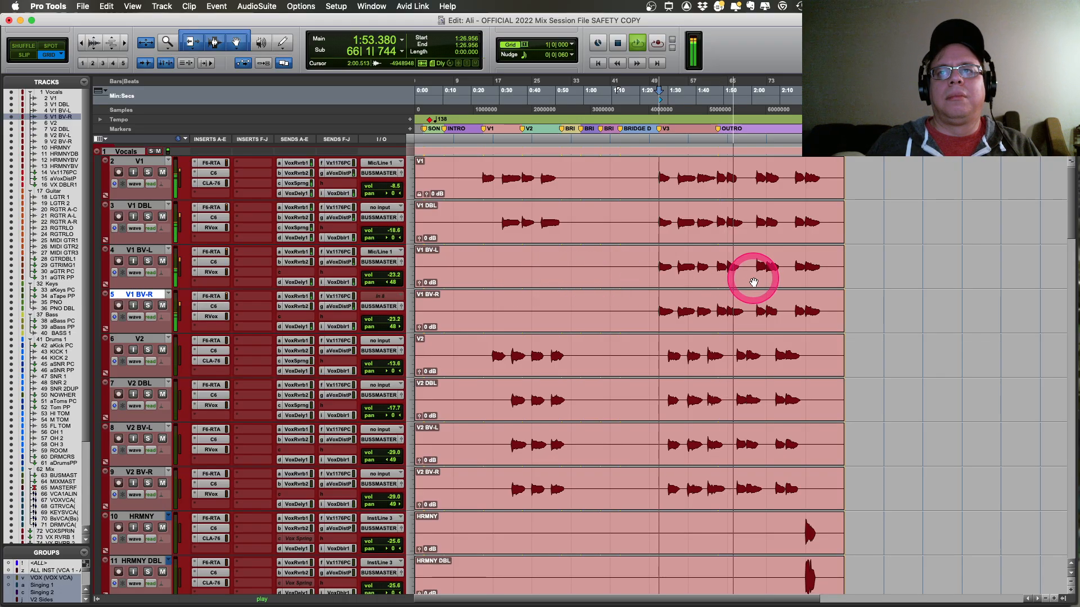
key(space)
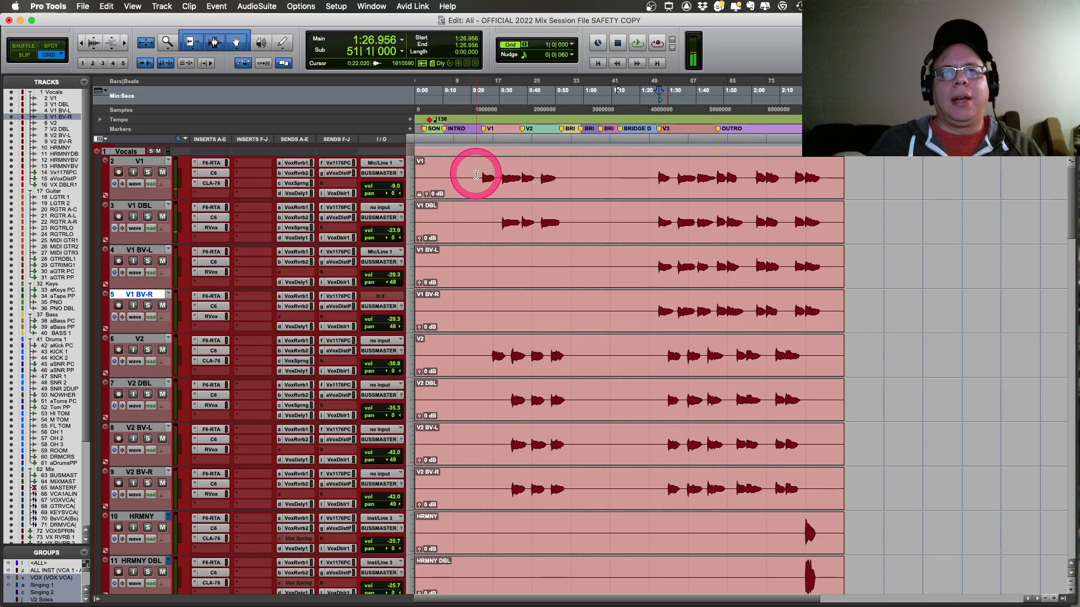
Step: Highlight the vocals across V1 and V2, then from V3 into the outro, and survey the guitar, keys, bass and drum tracks
drag(478, 177, 568, 181)
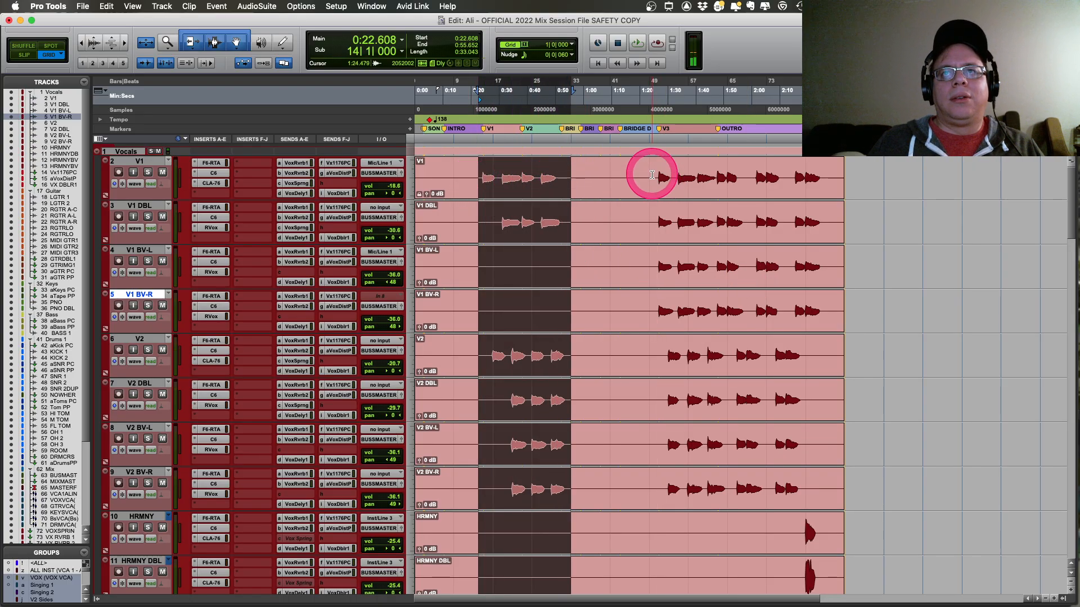
drag(653, 175, 826, 191)
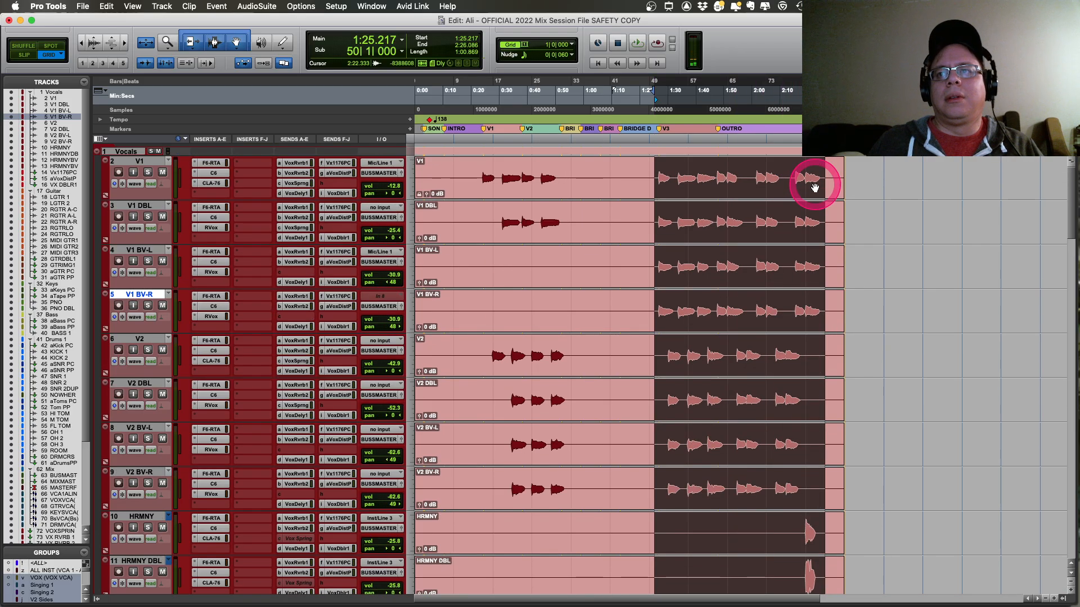
scroll(815, 187, down, 15)
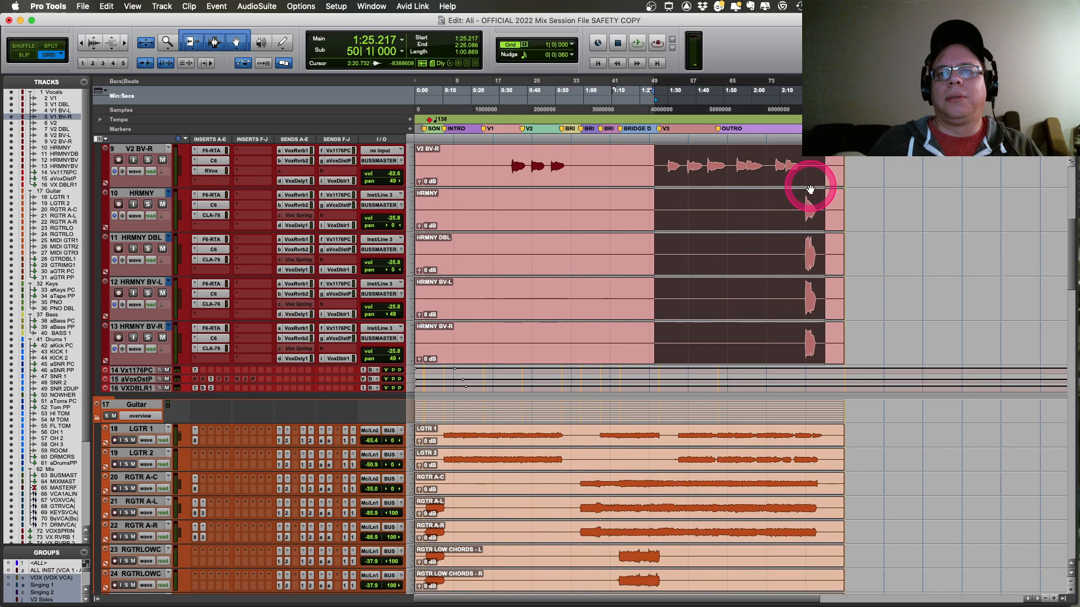
scroll(806, 190, down, 5)
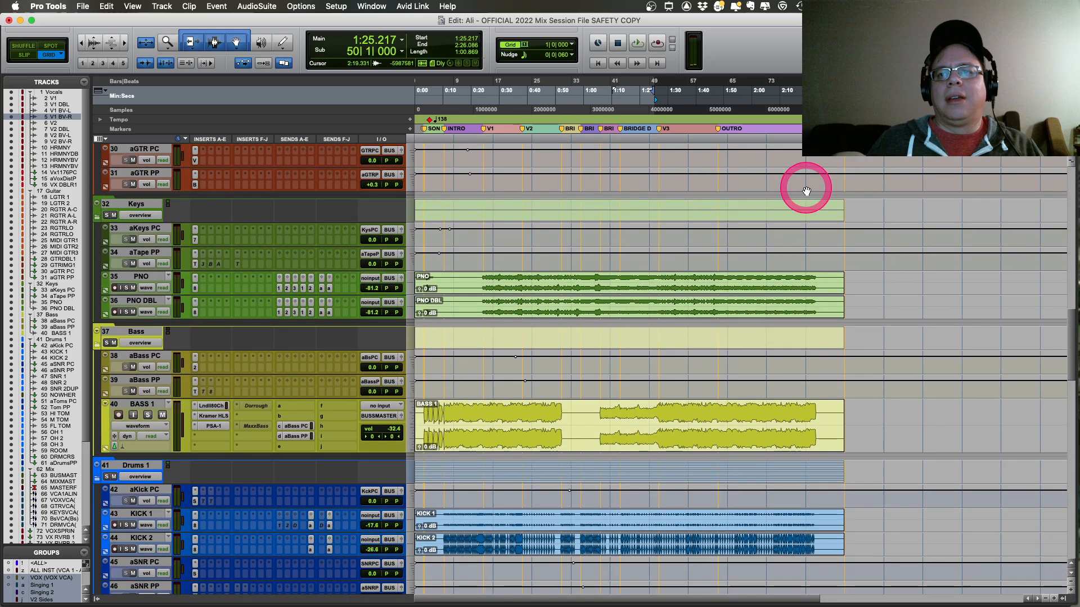
scroll(806, 191, up, 12)
scroll(807, 191, up, 8)
click(823, 174)
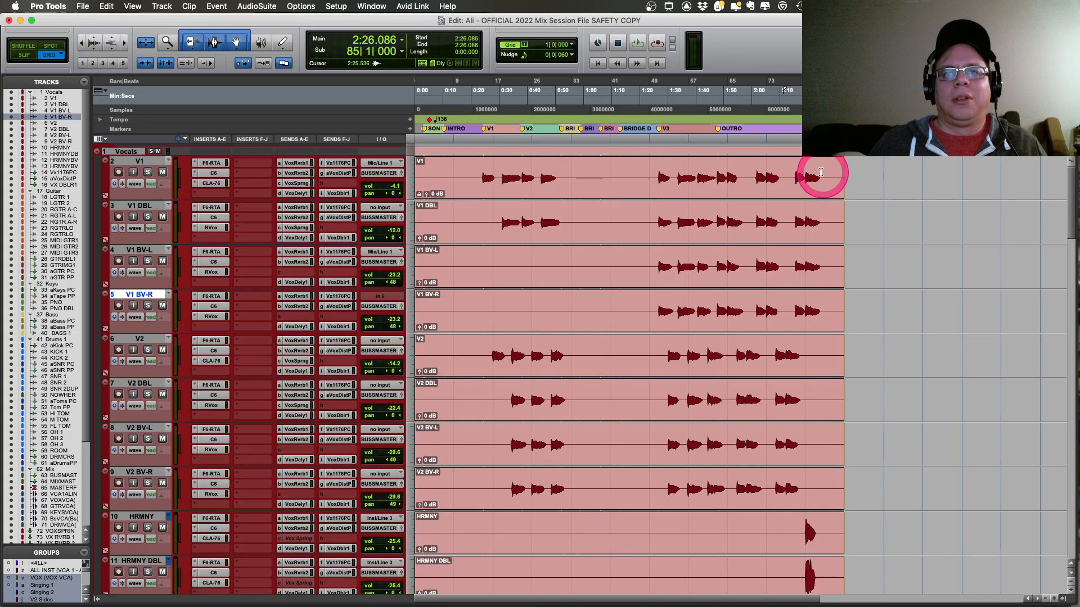
click(670, 5)
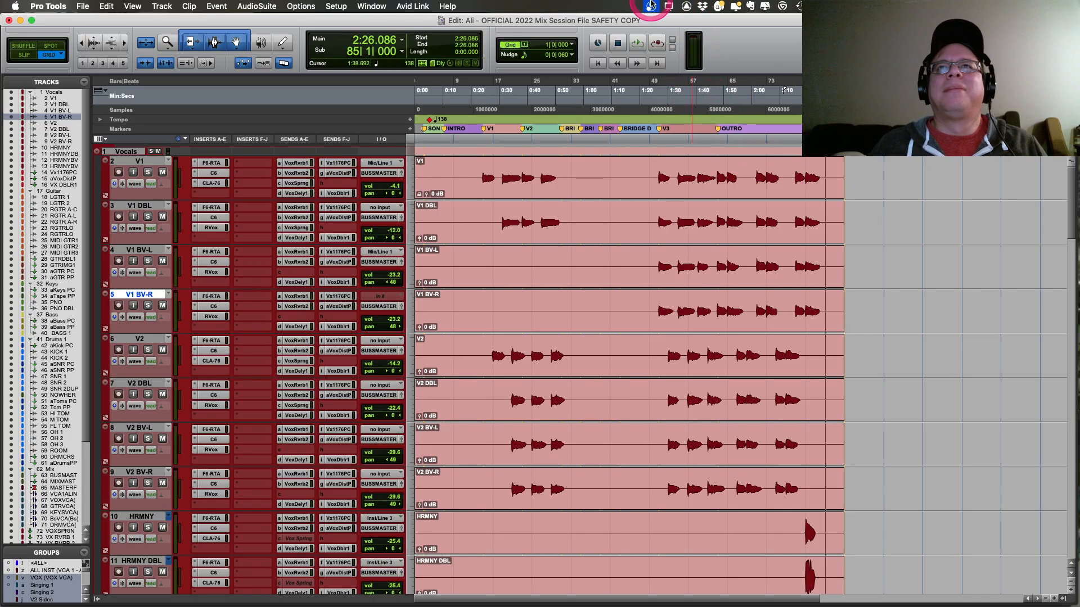